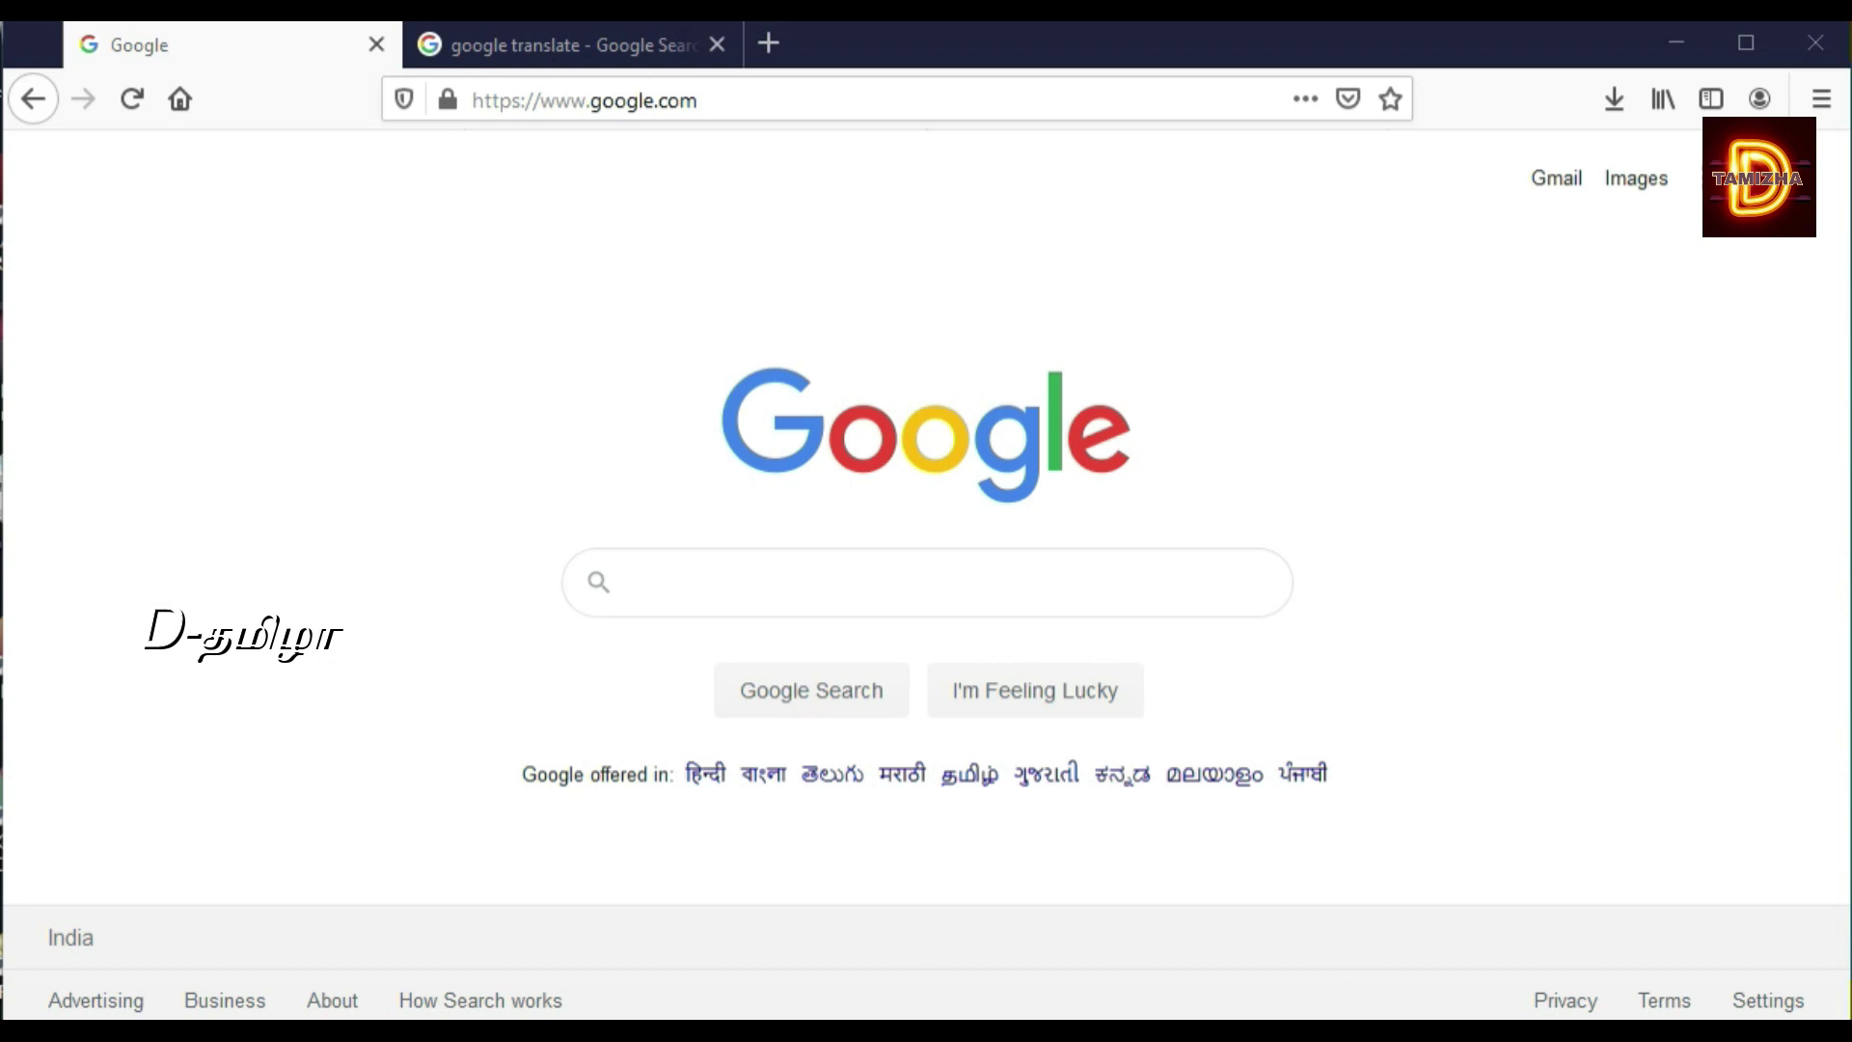
Step: Search Google for 'tnpds'
left_click(910, 583)
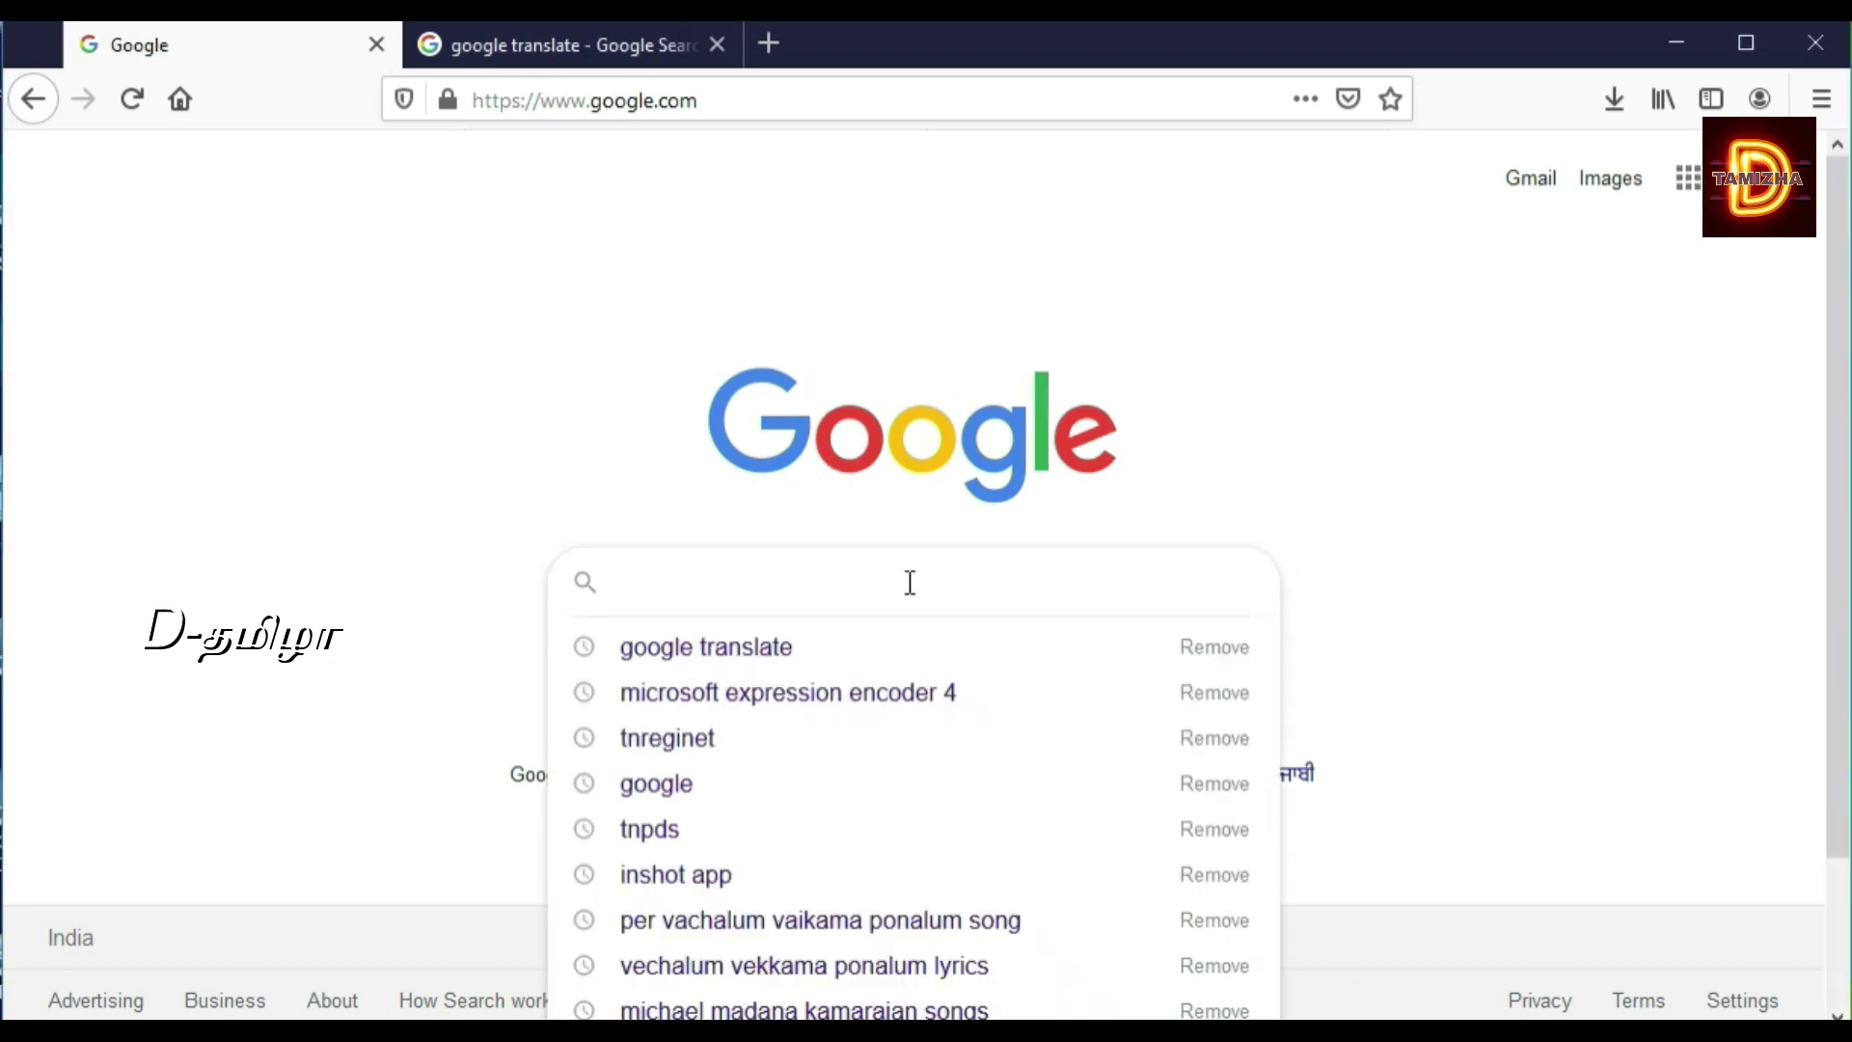
type("tnpds")
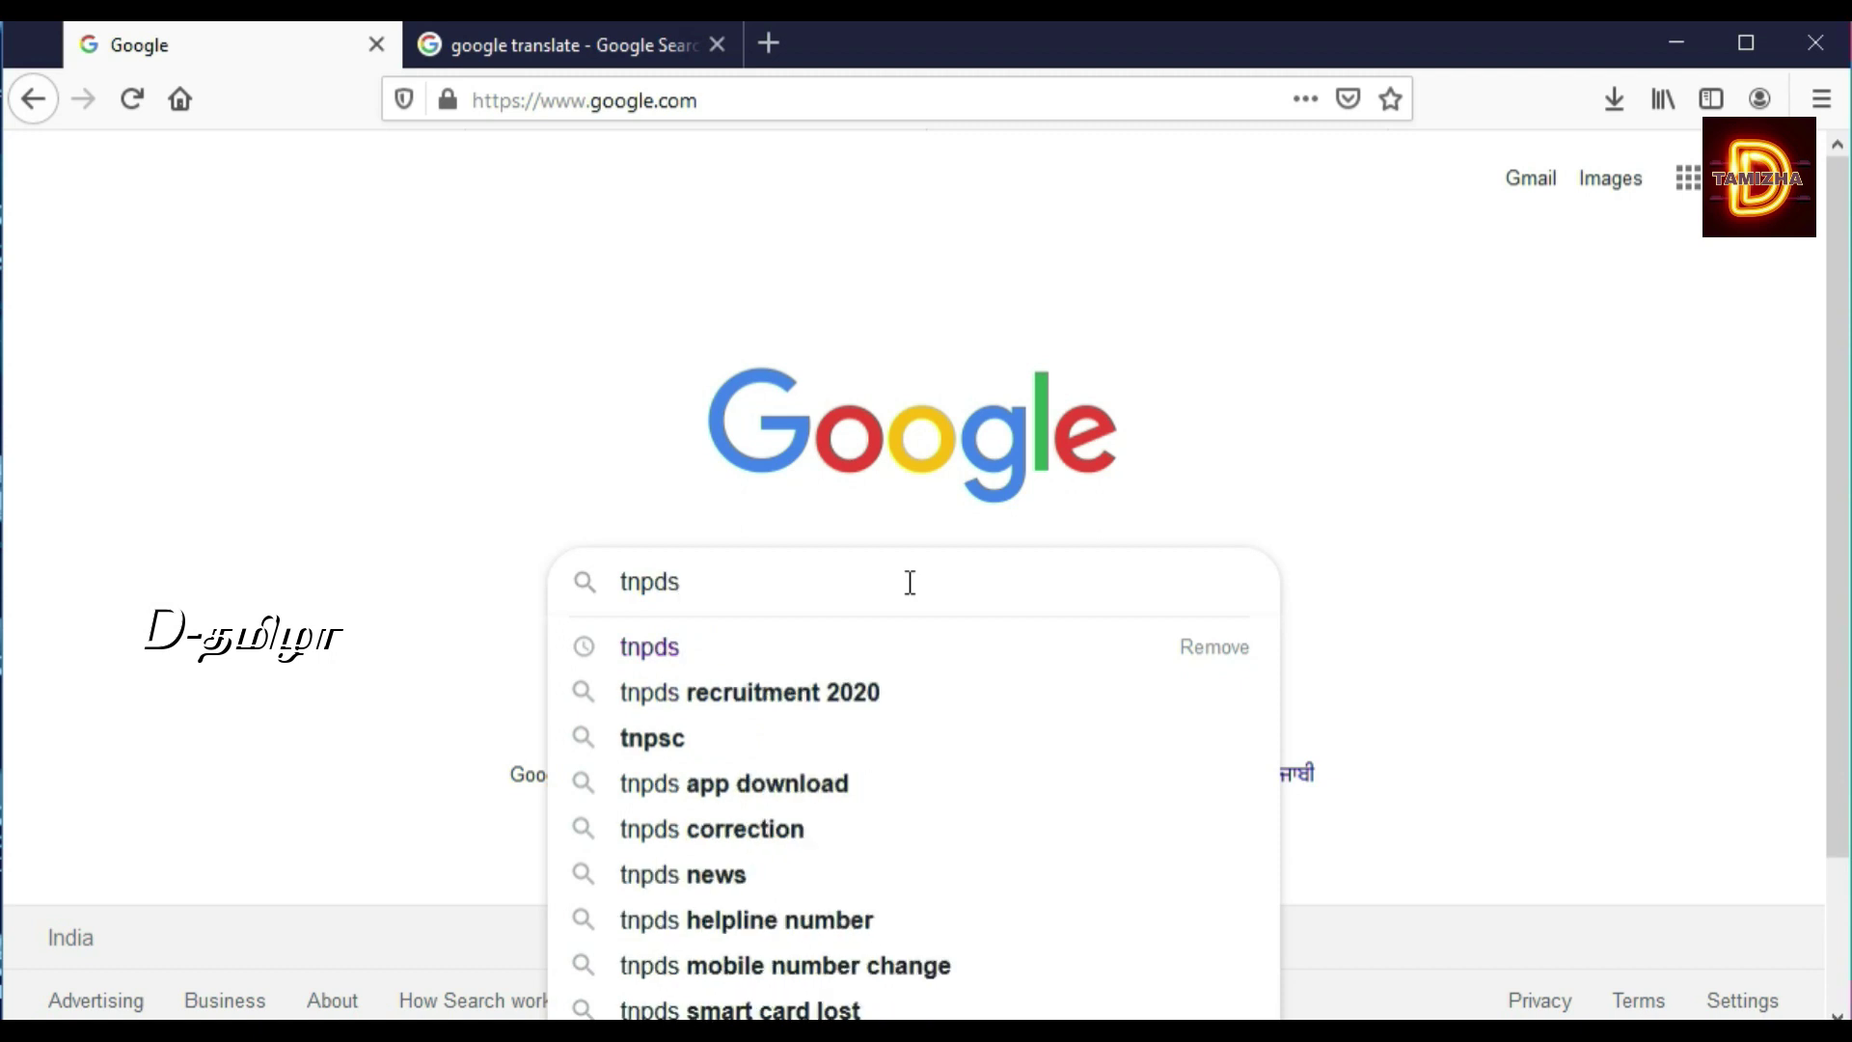
key("Return")
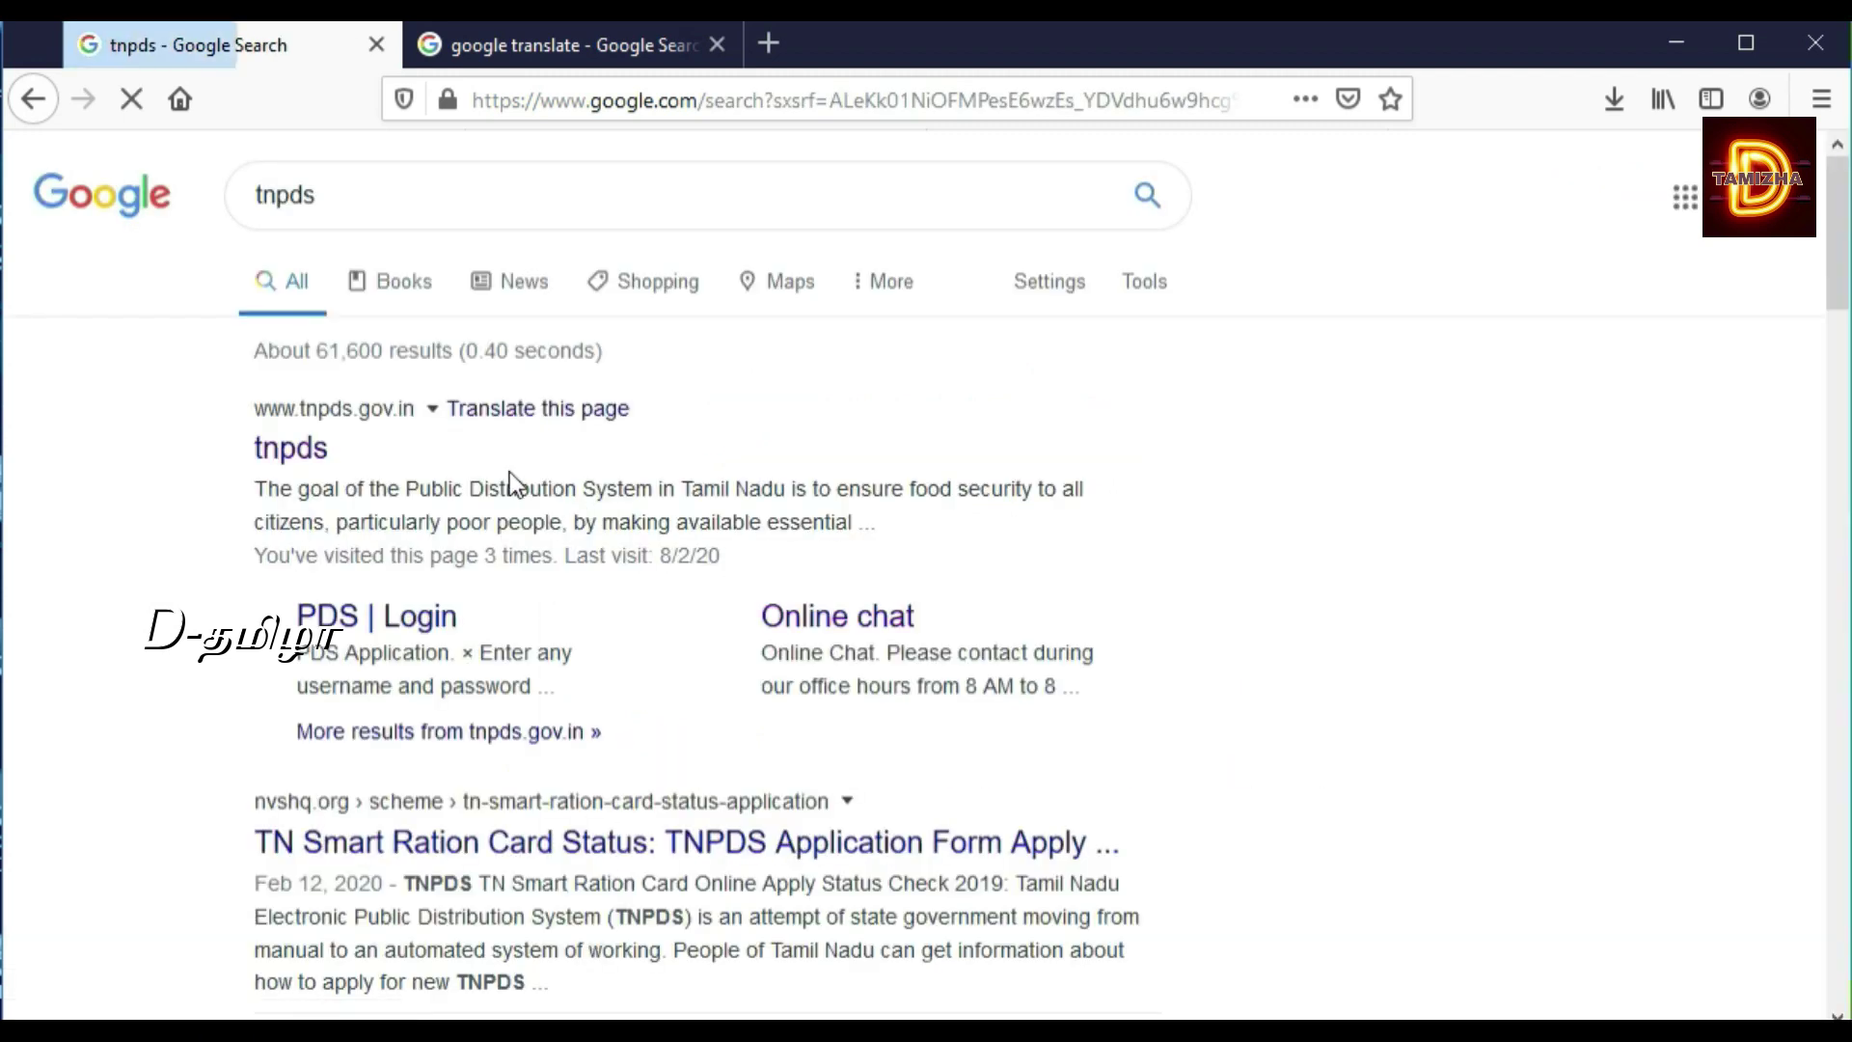
Step: Go to tnpds.gov.in and open the new smart ration card application form
left_click(316, 460)
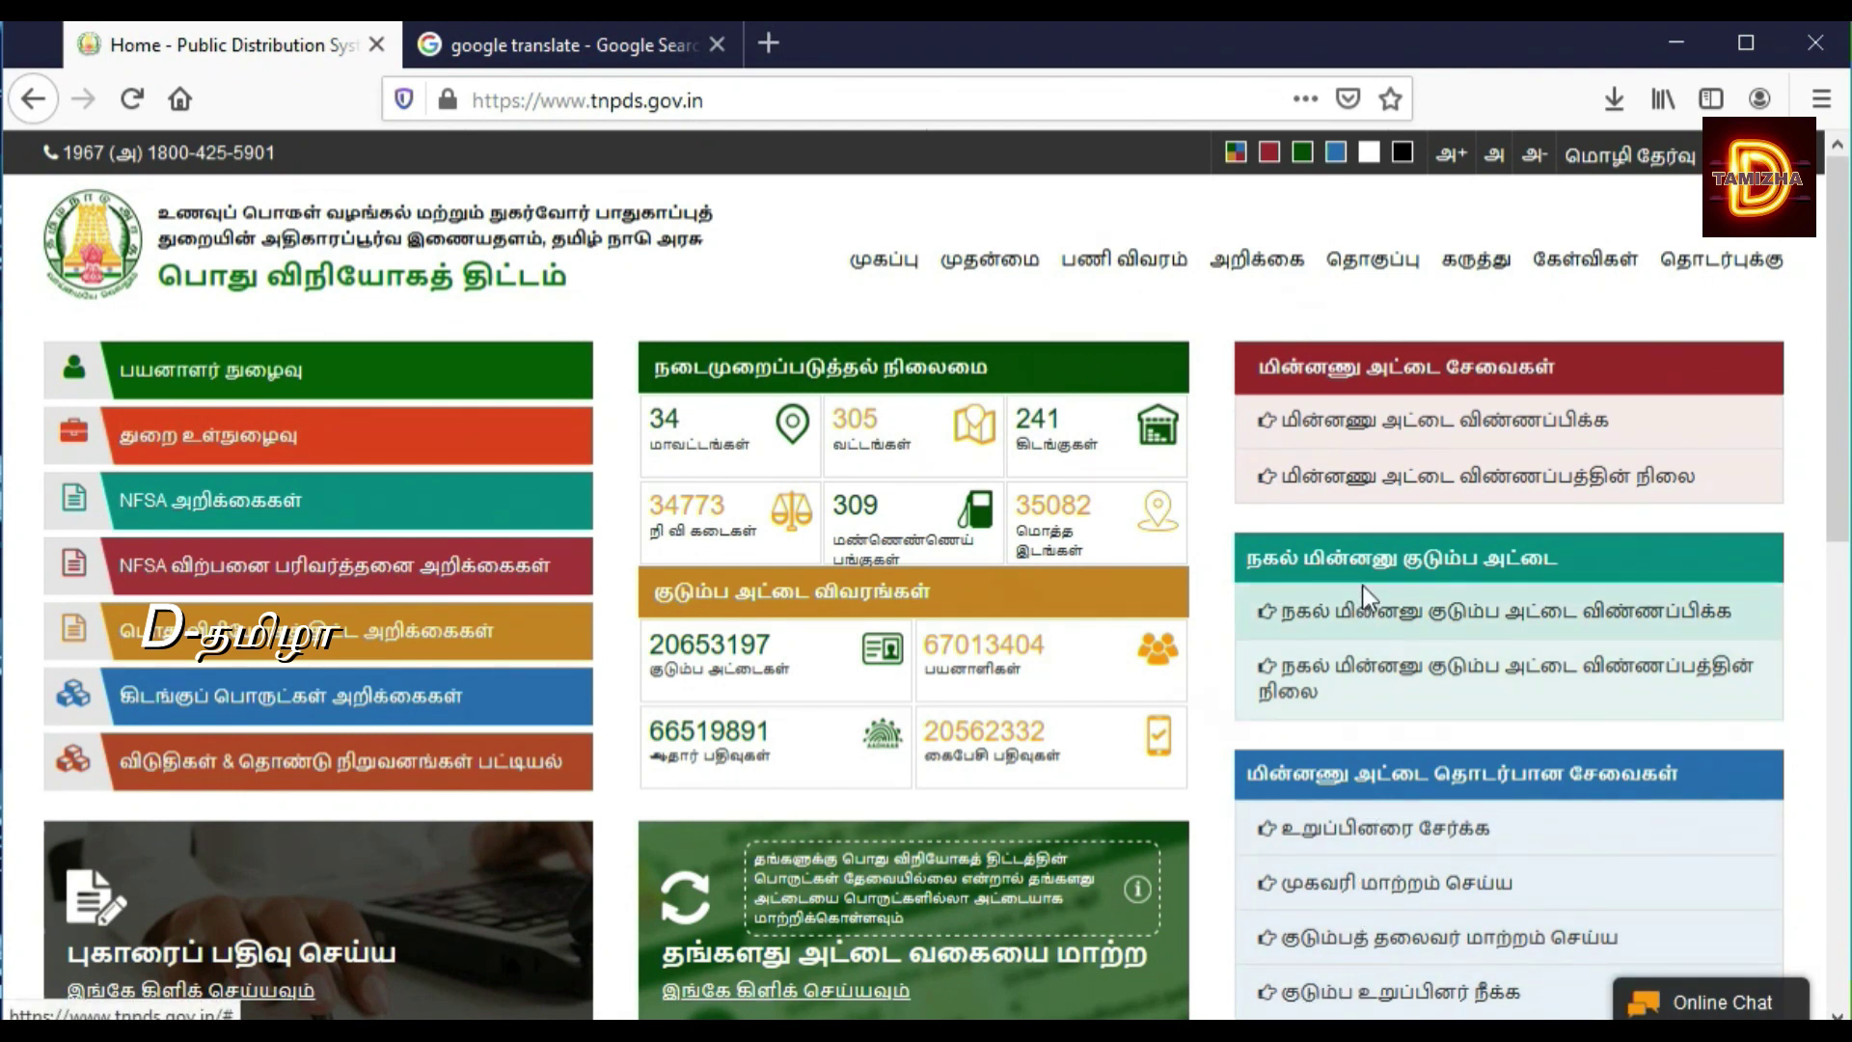
left_click(1365, 427)
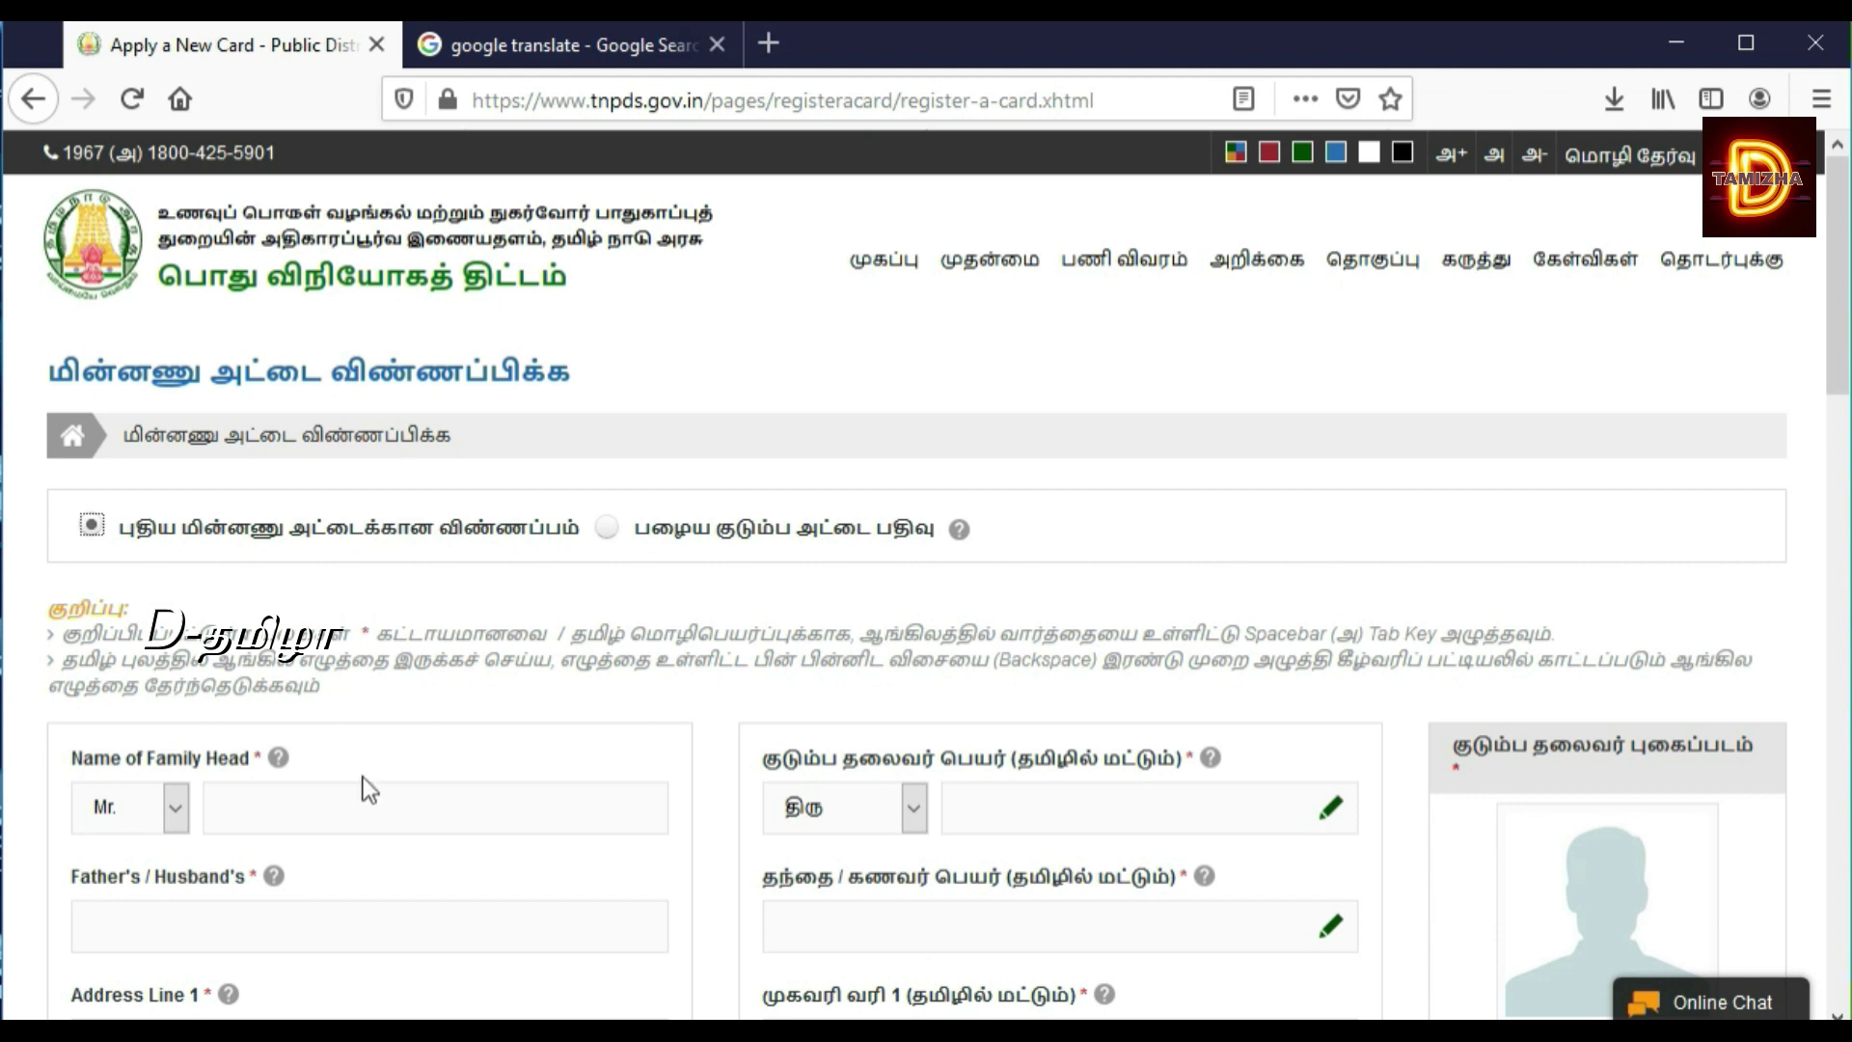
Step: Fill the family head's name from the autofill suggestion, then type the father's name
left_click(357, 803)
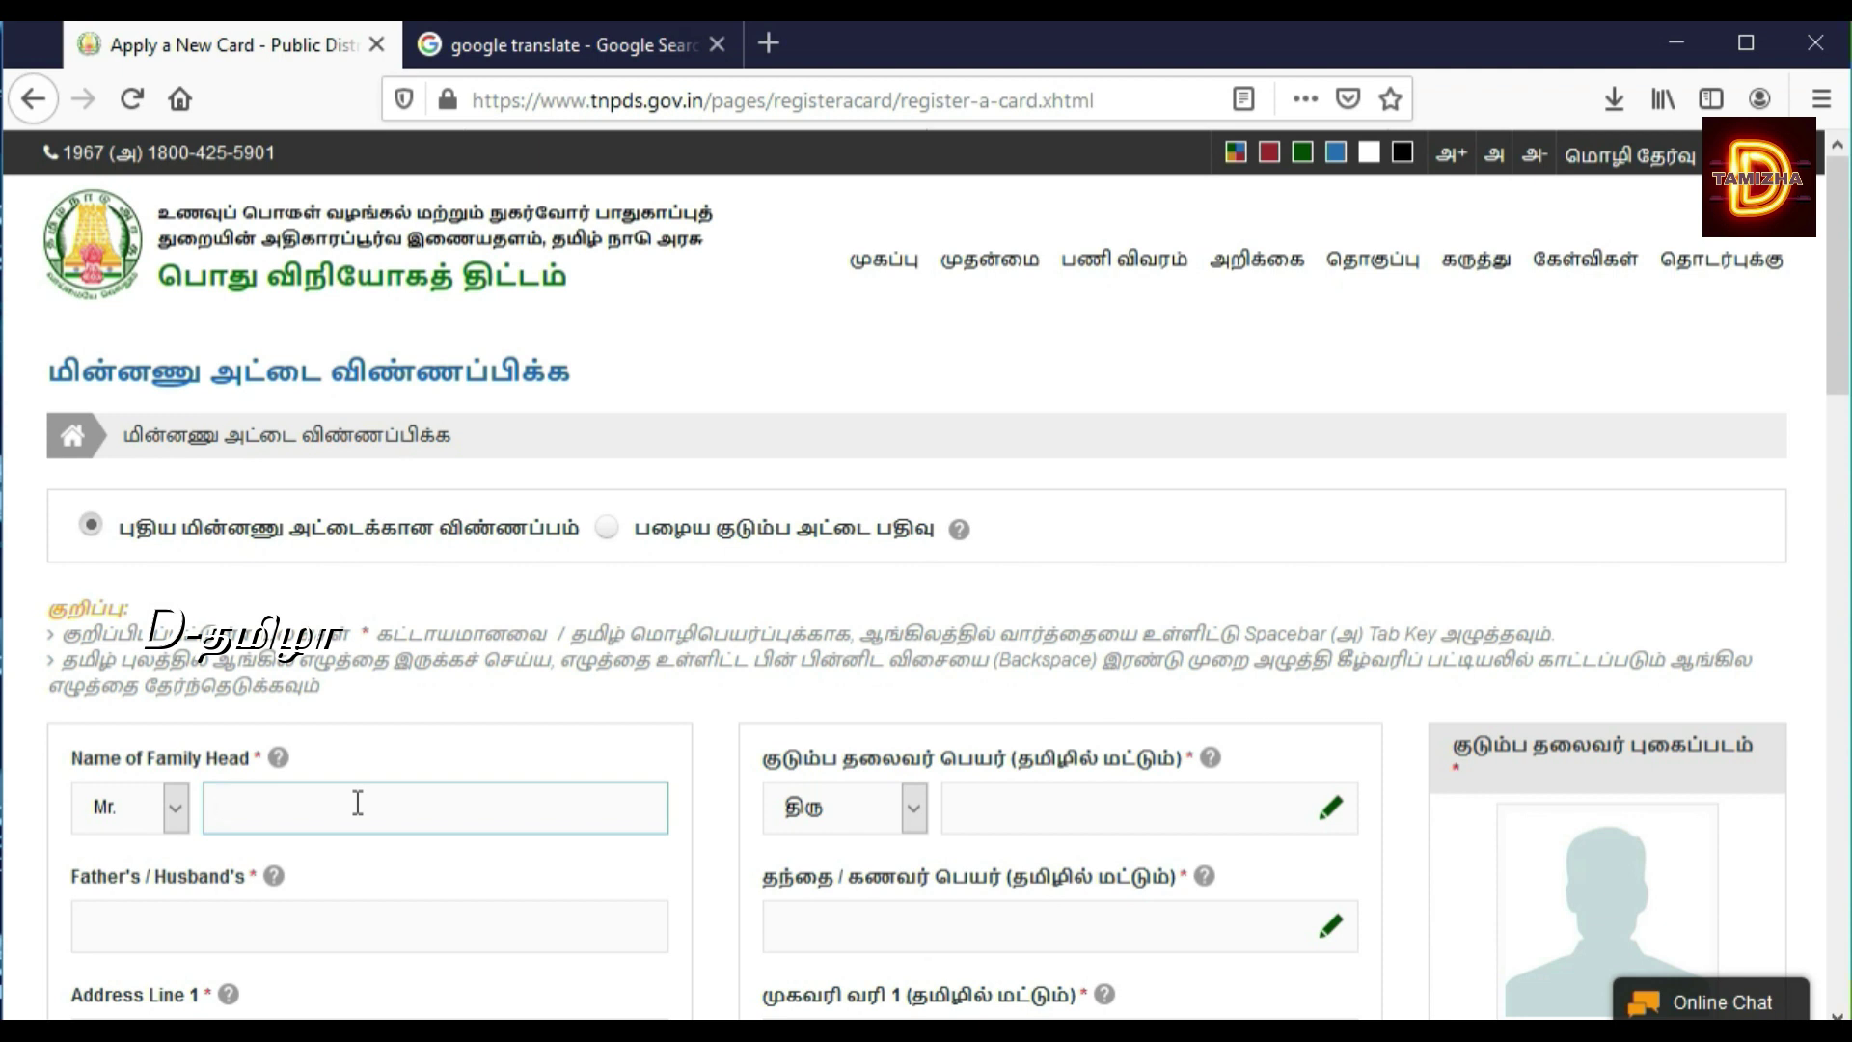
type("R")
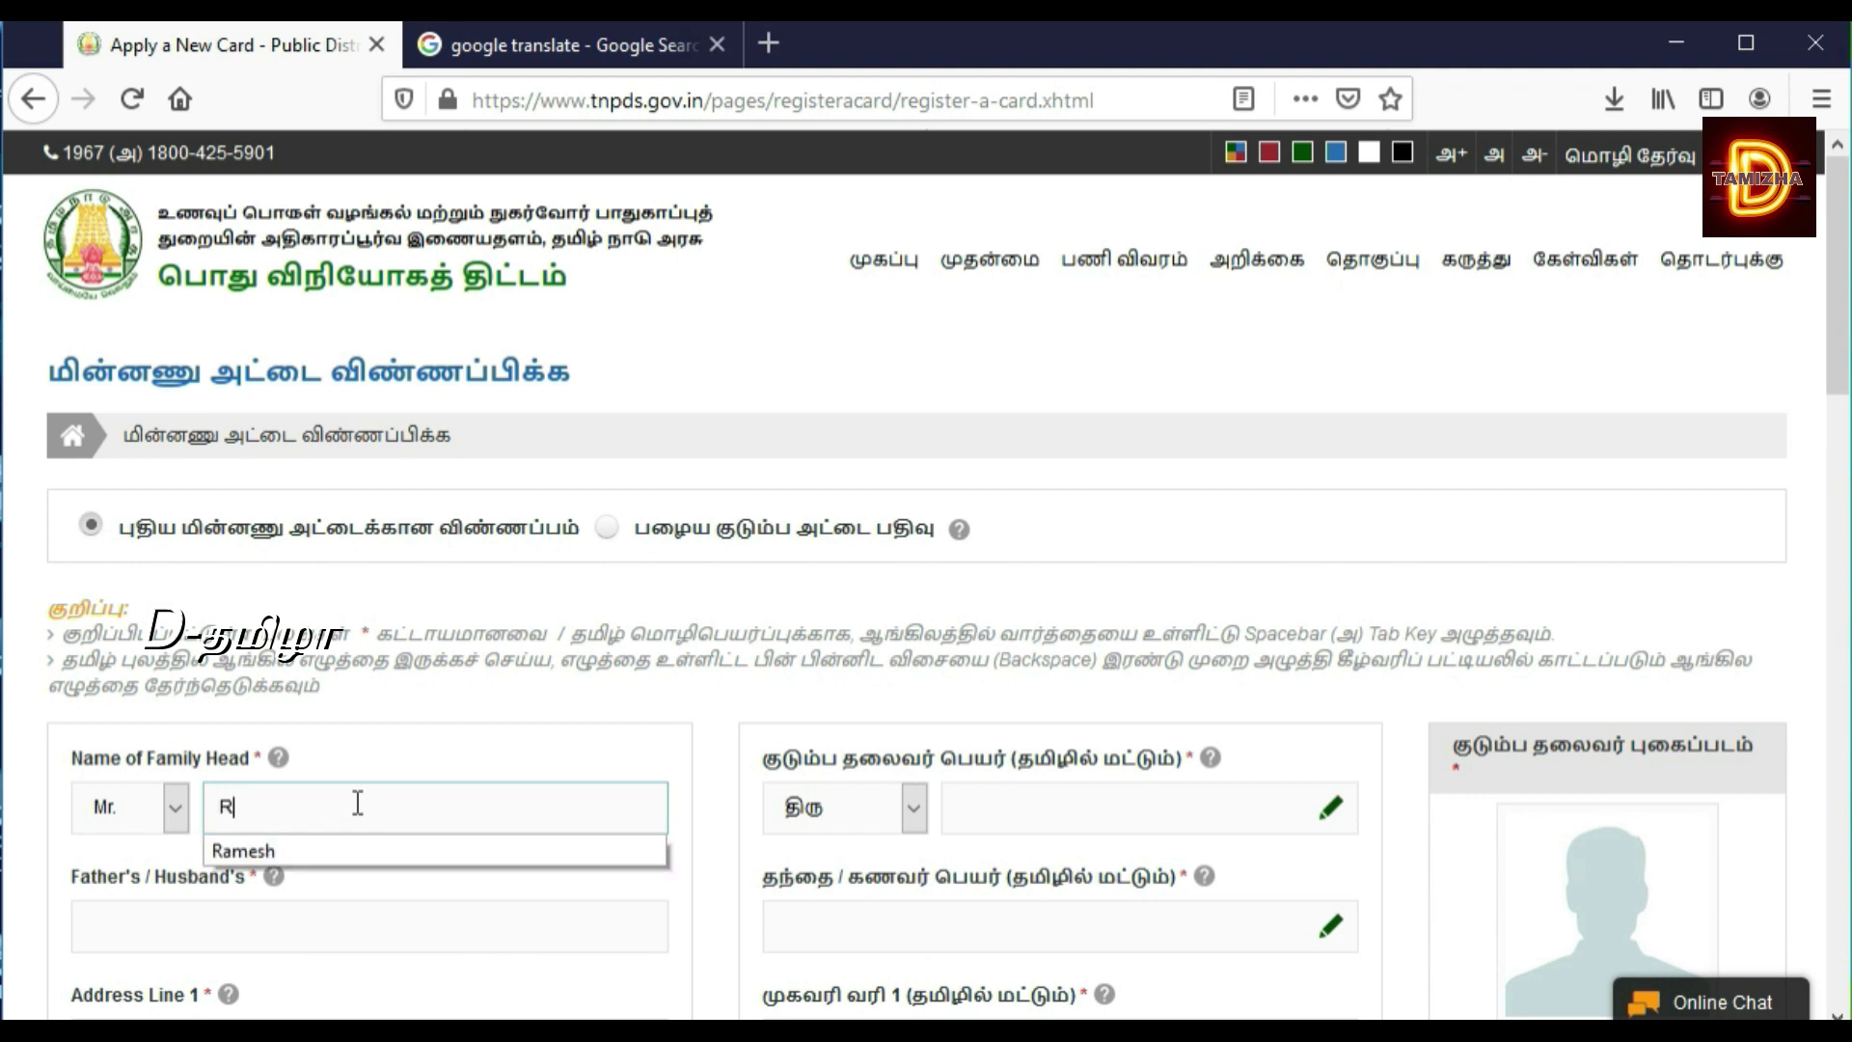
left_click(326, 842)
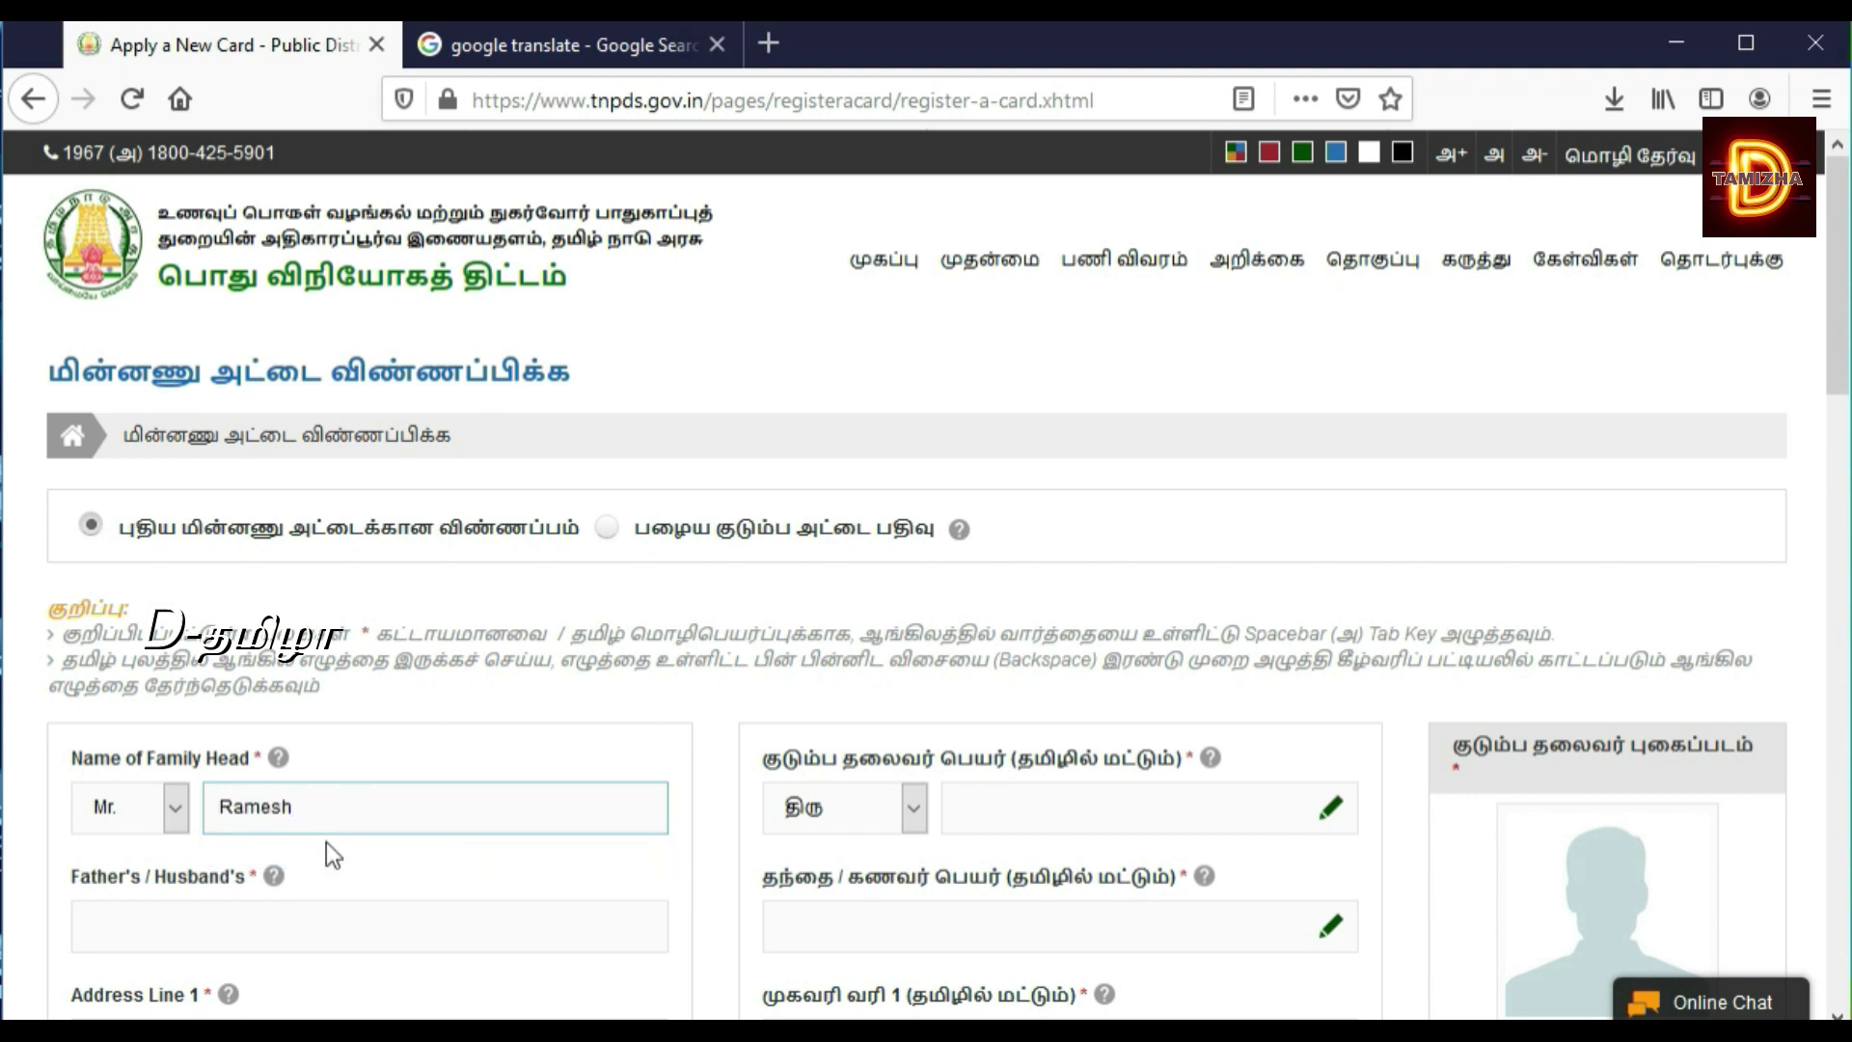
left_click(283, 920)
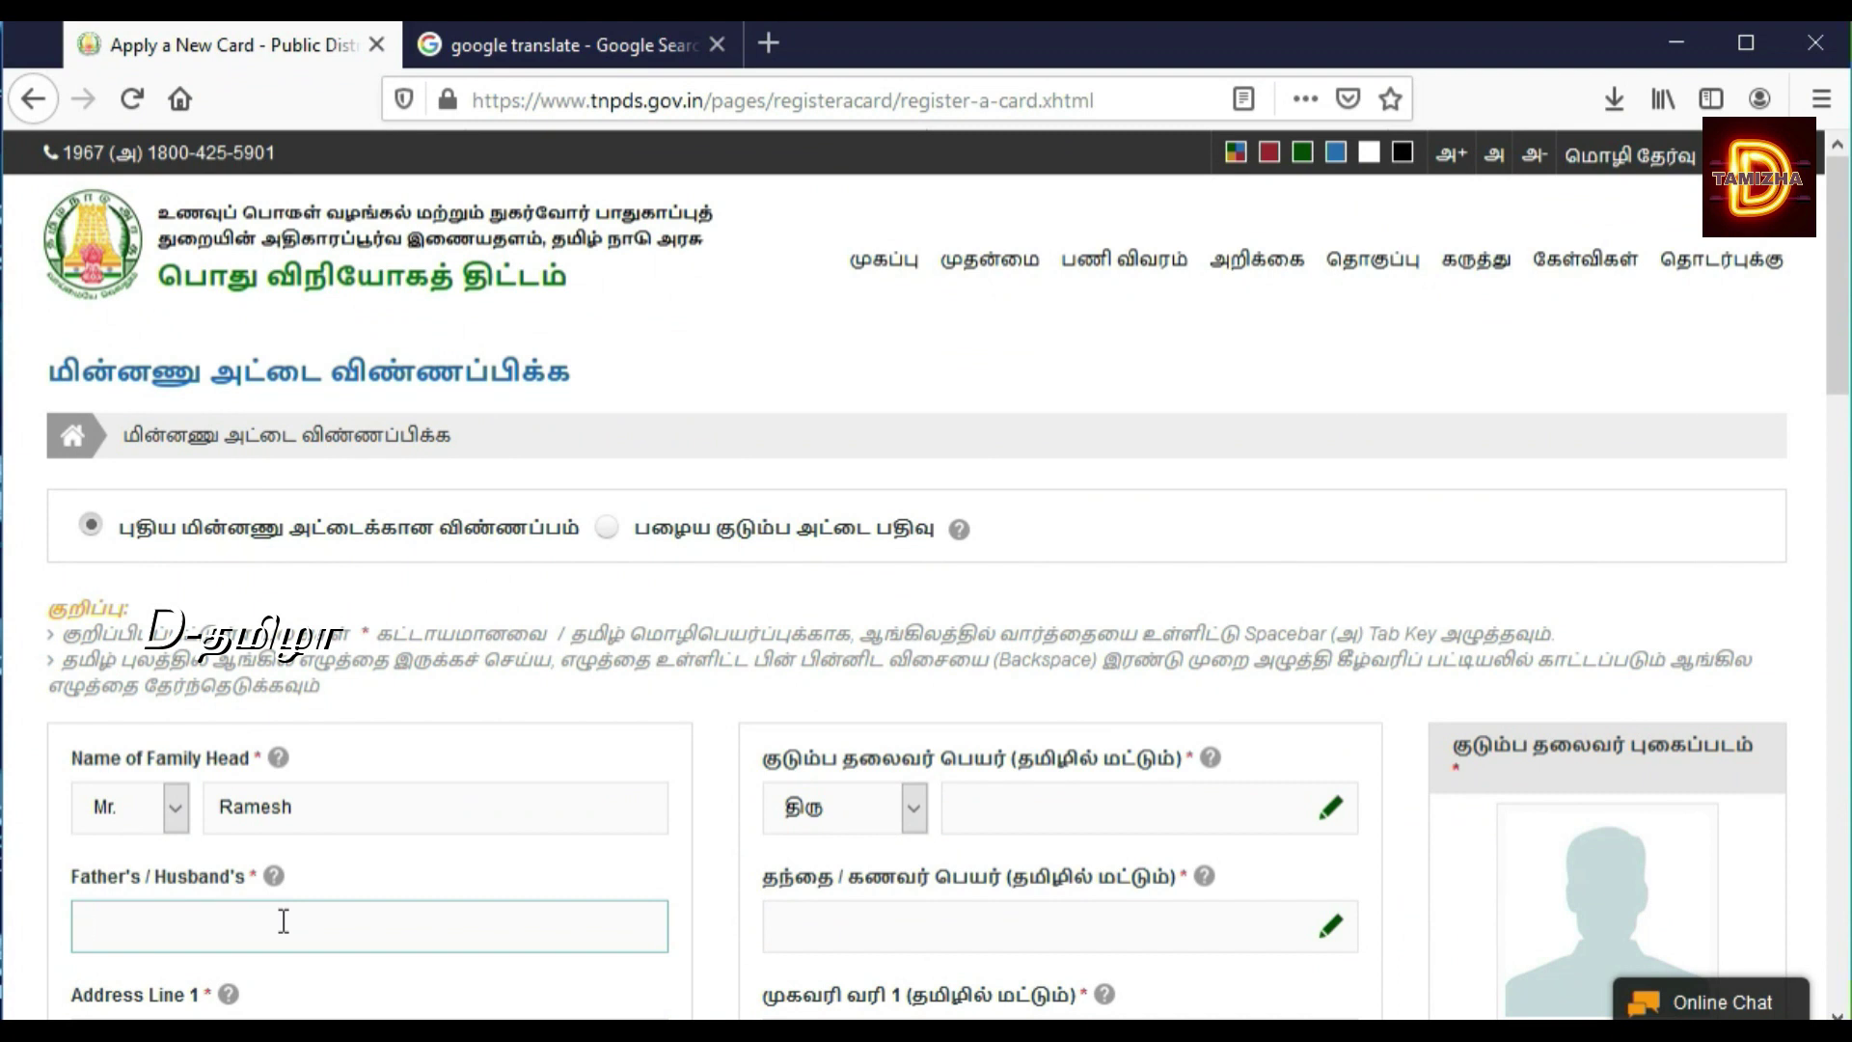
type("m")
key("BackSpace")
type("MU")
key("BackSpace")
type("unusami")
scroll(1835, 1013, "down", 4)
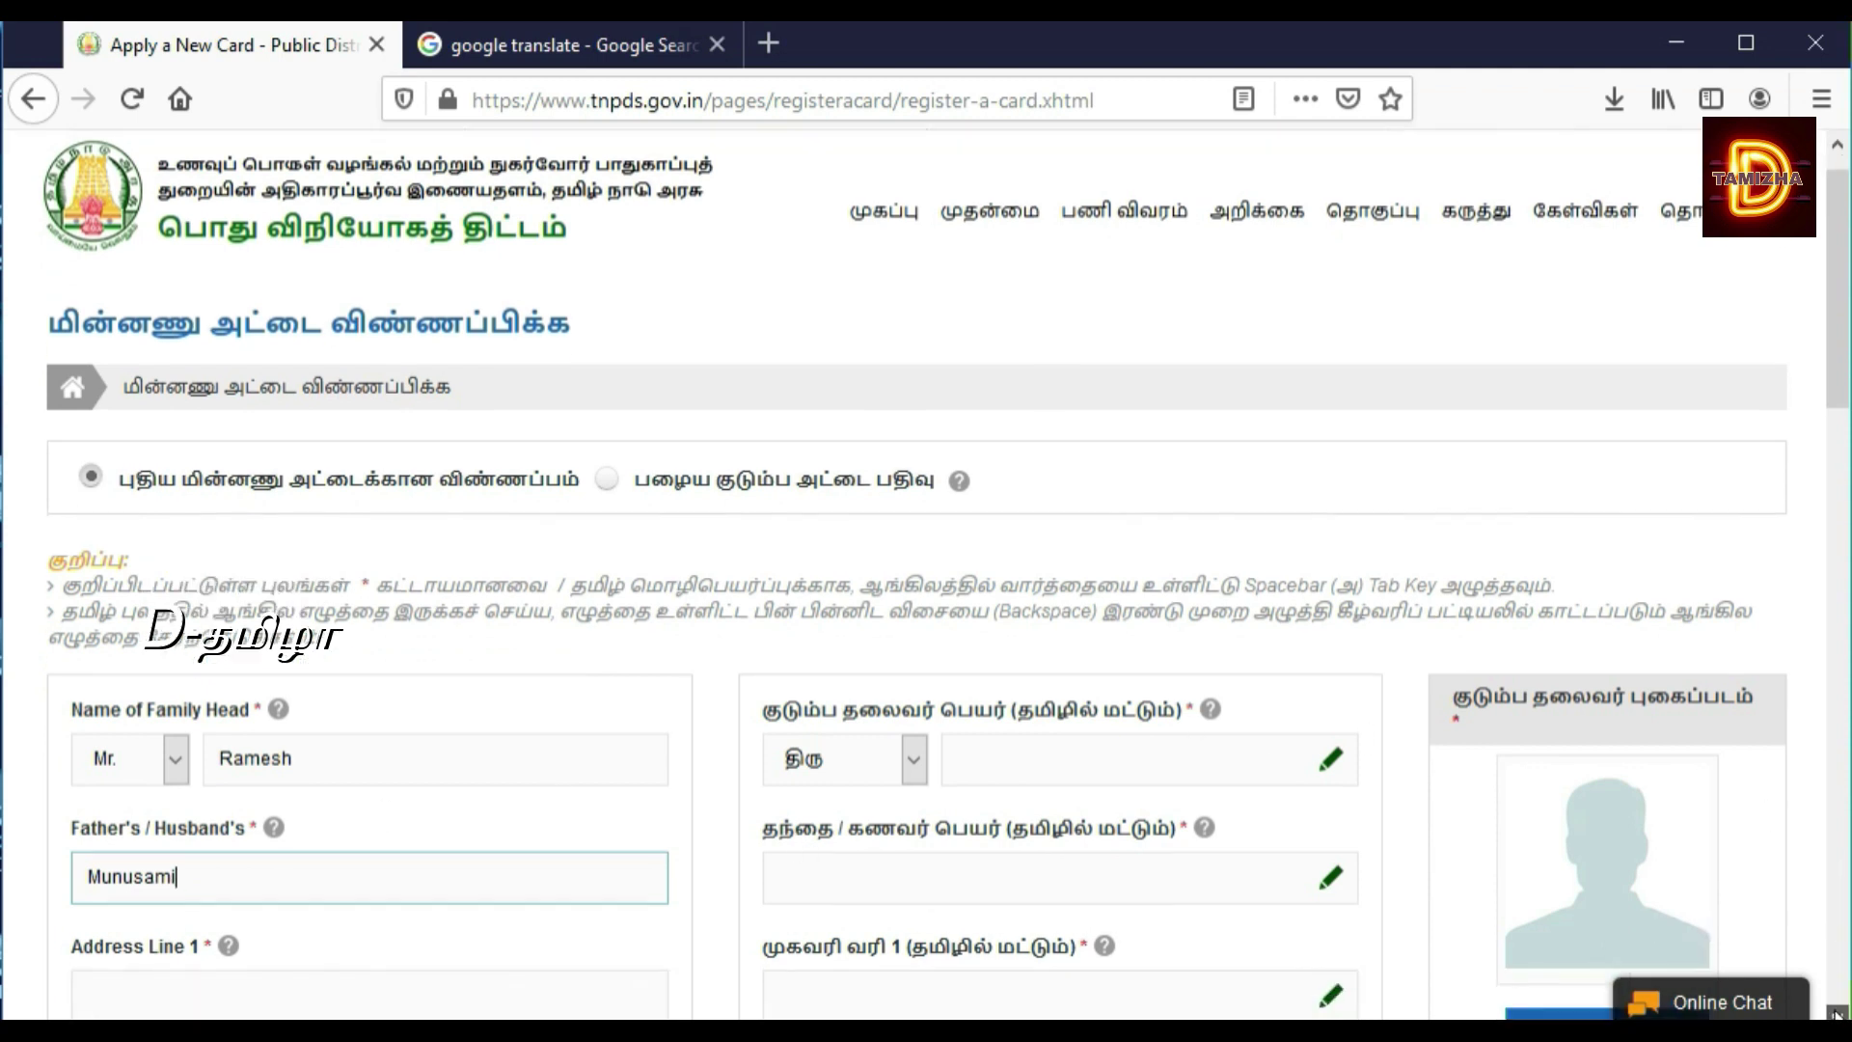
scroll(1835, 1013, "down", 4)
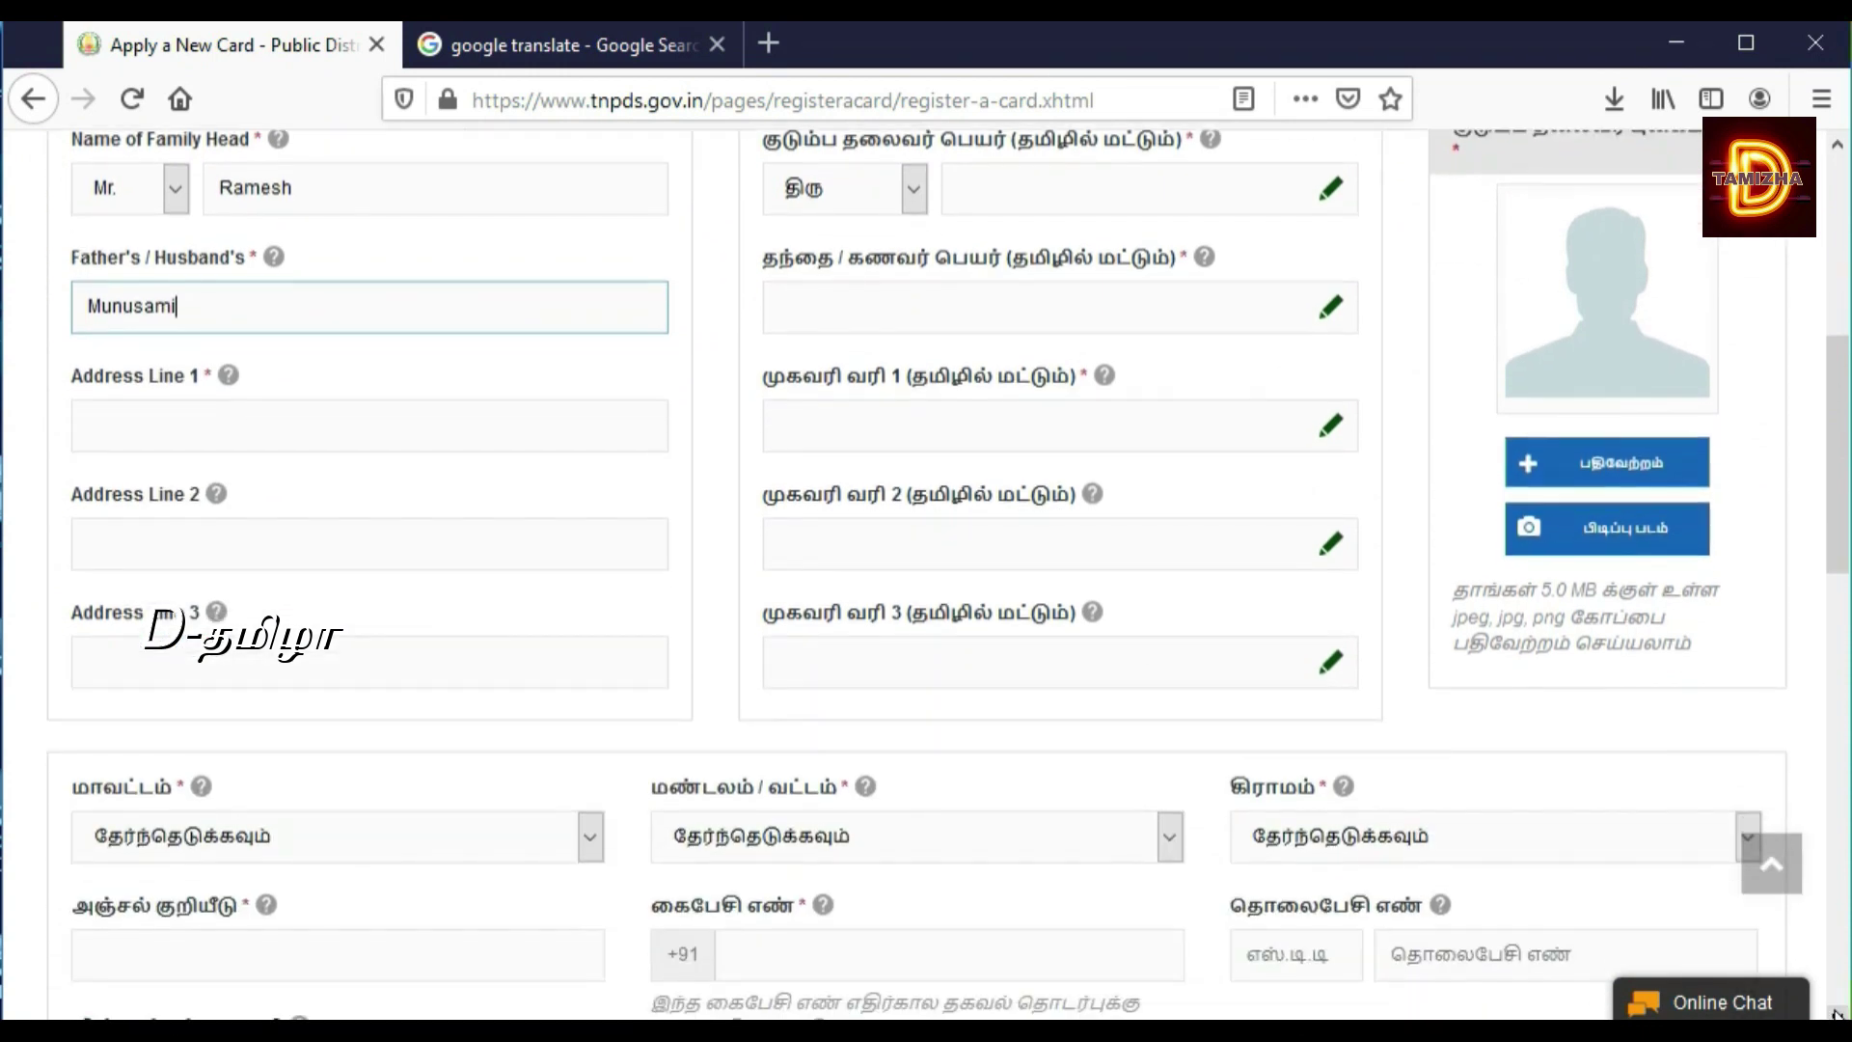
Step: Enter the house number, locality and town in Address Lines 1, 2 and 3
left_click(491, 435)
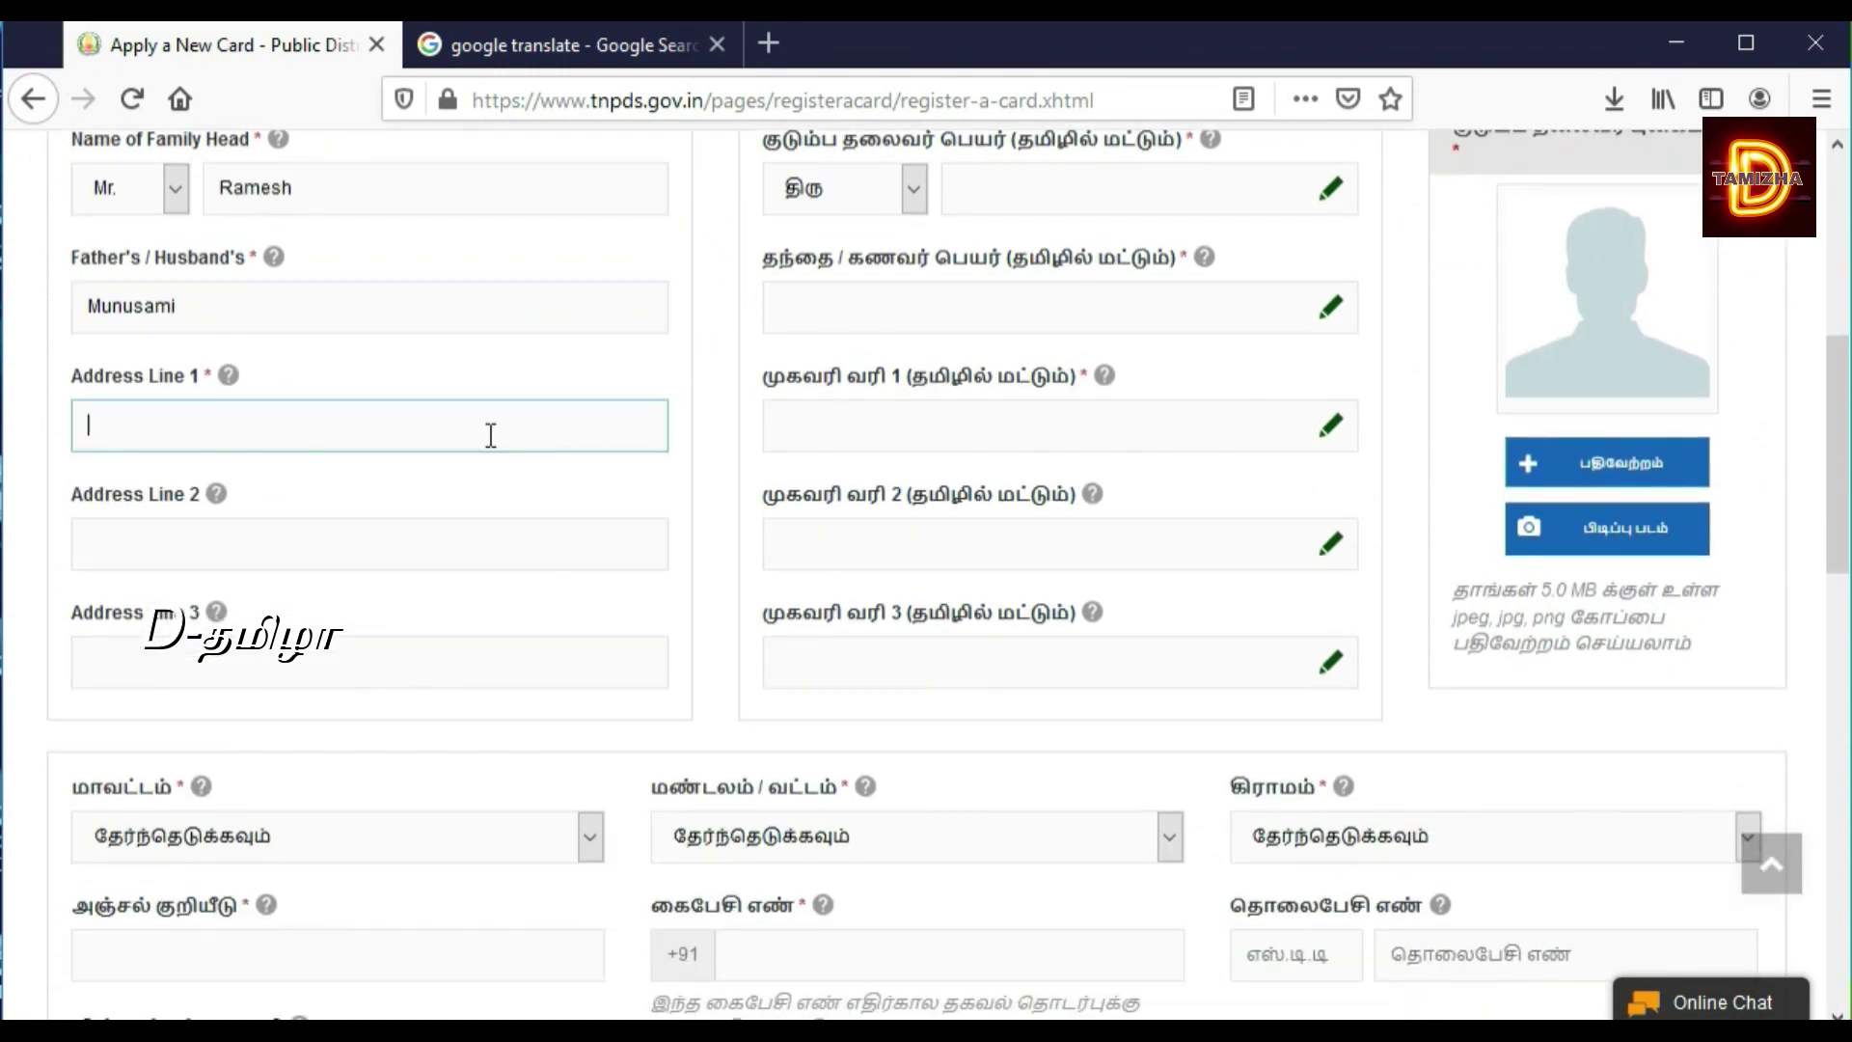
left_click(255, 530)
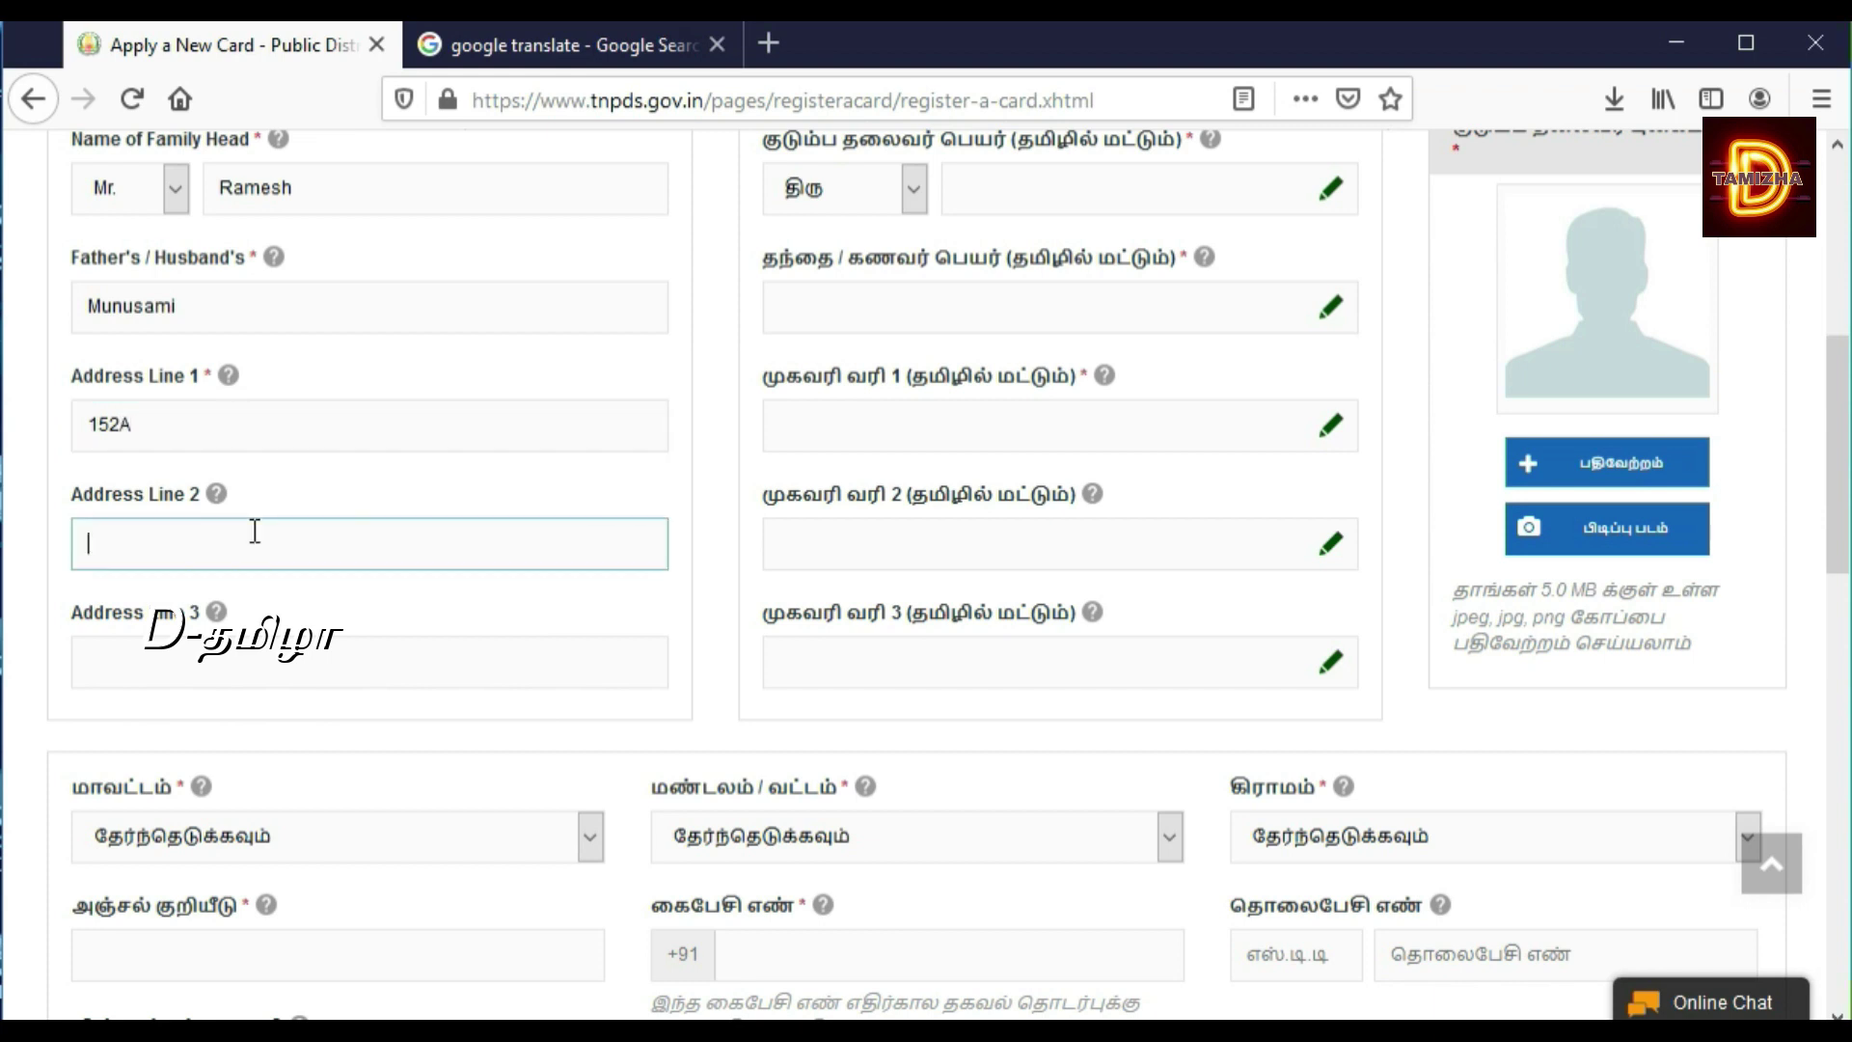
left_click(132, 665)
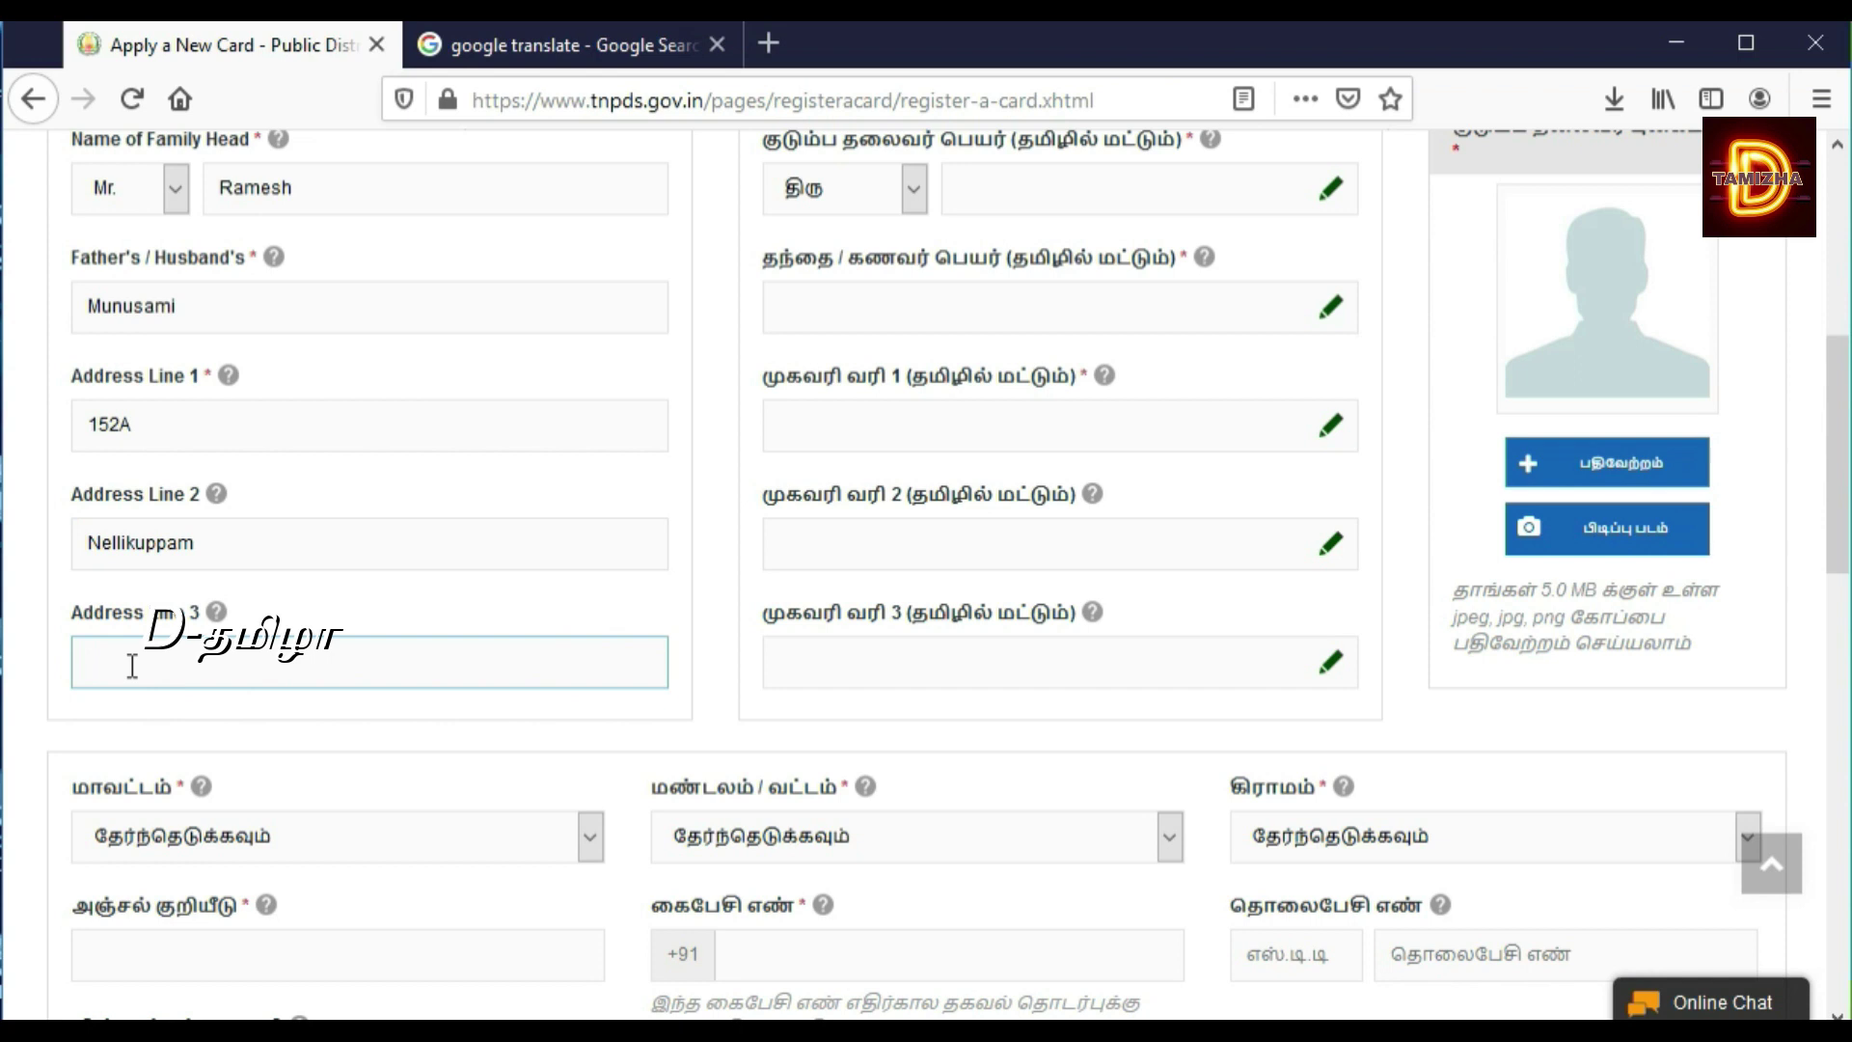
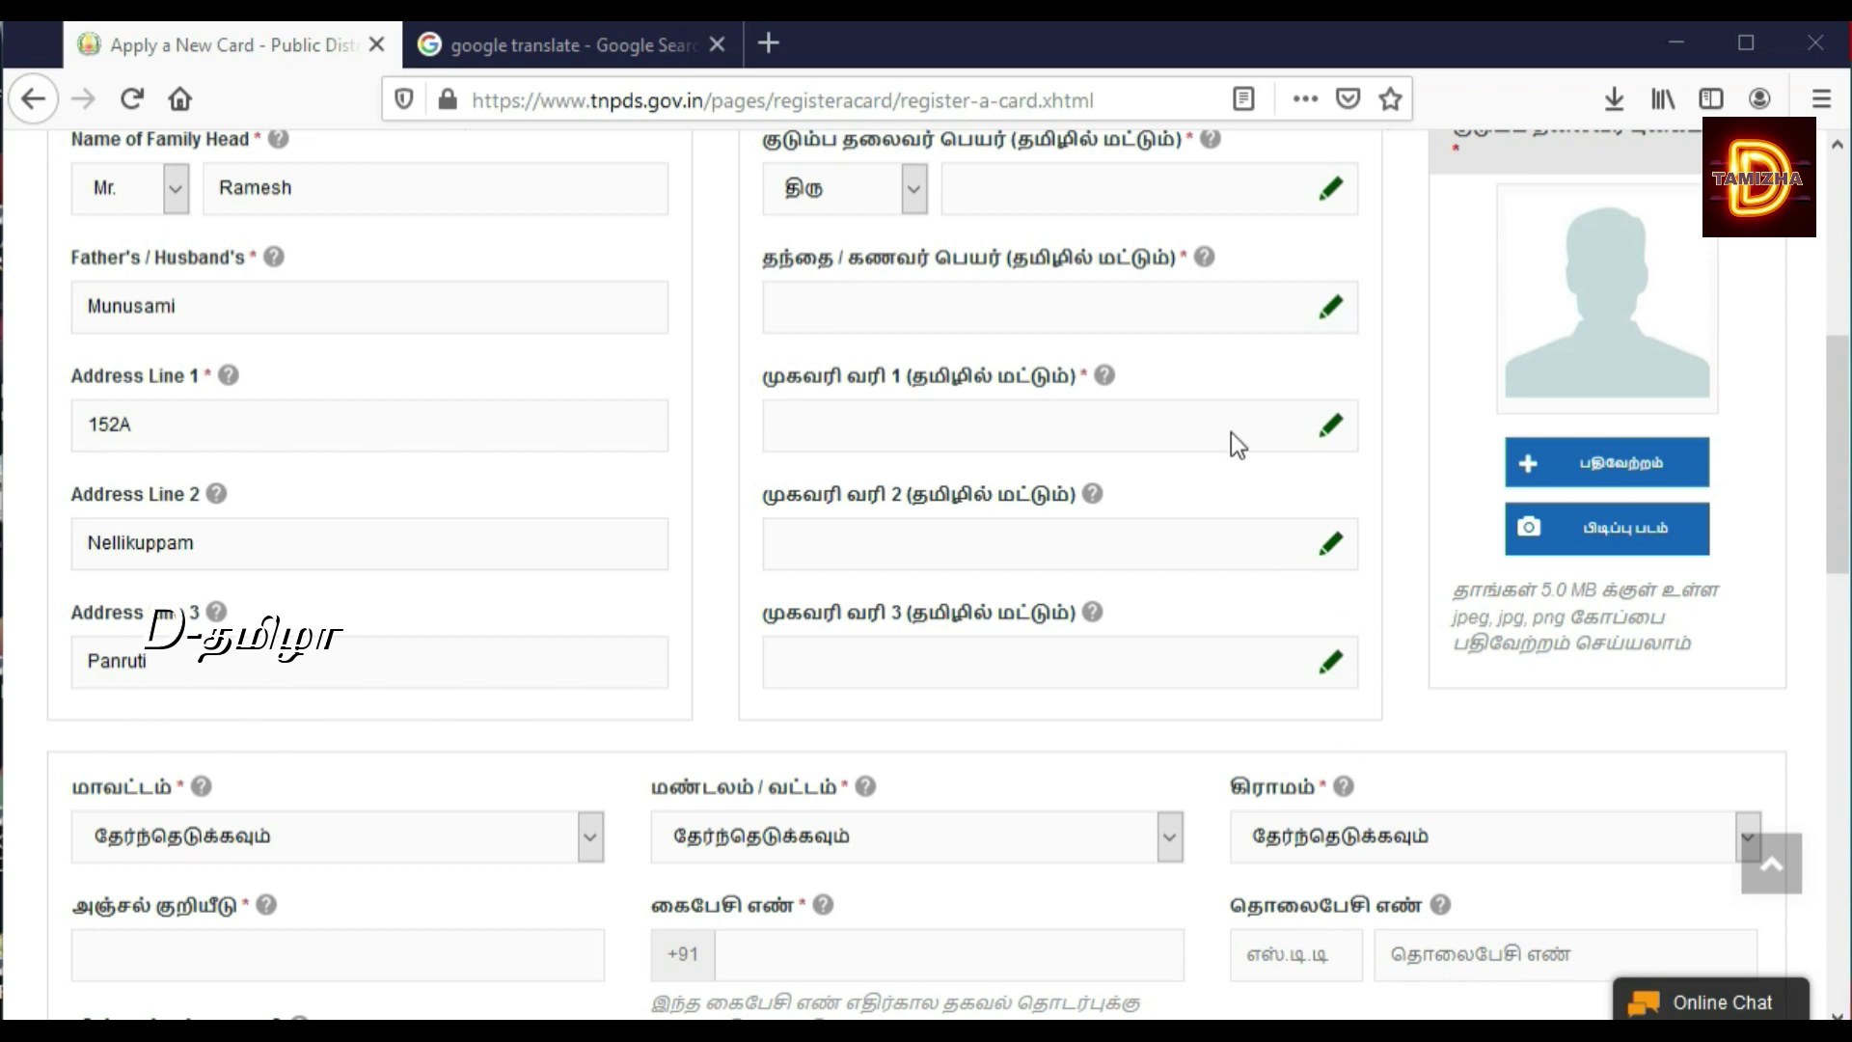
Step: Transliterate the family head's and father's names into the Tamil name fields
left_click(1051, 194)
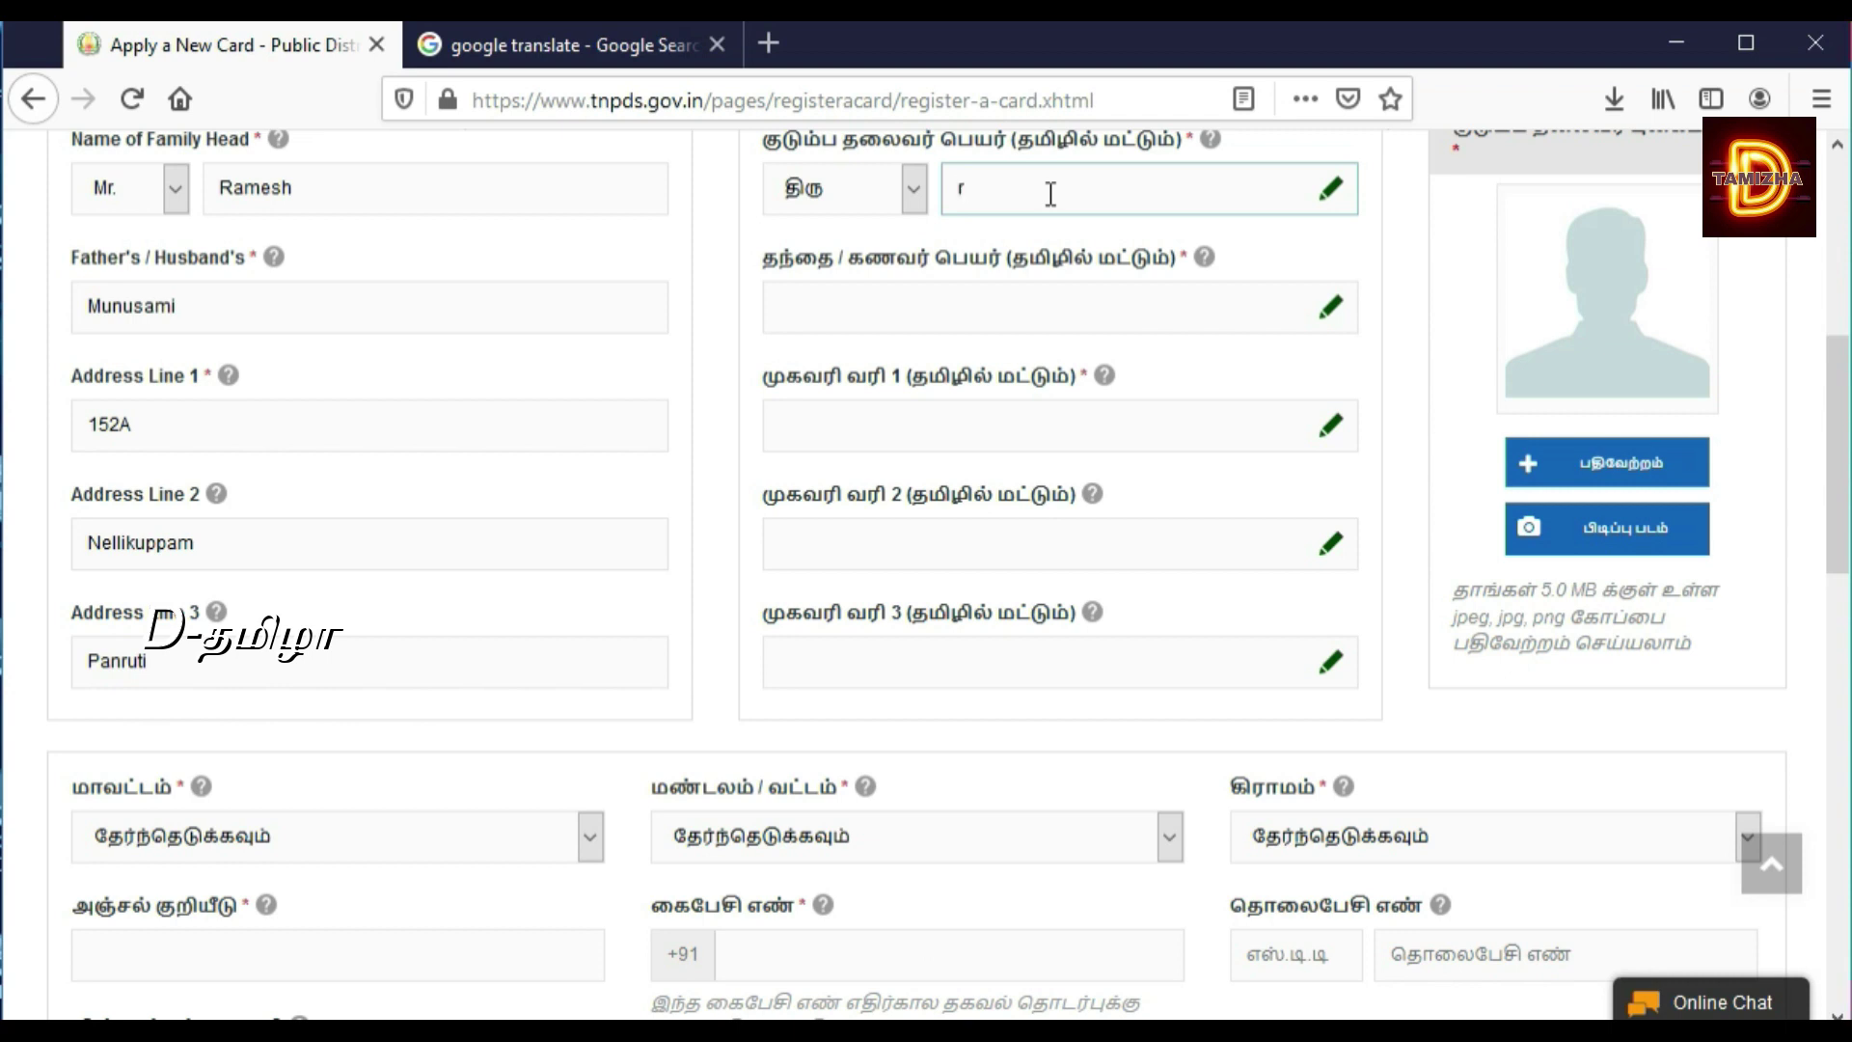
left_click(993, 306)
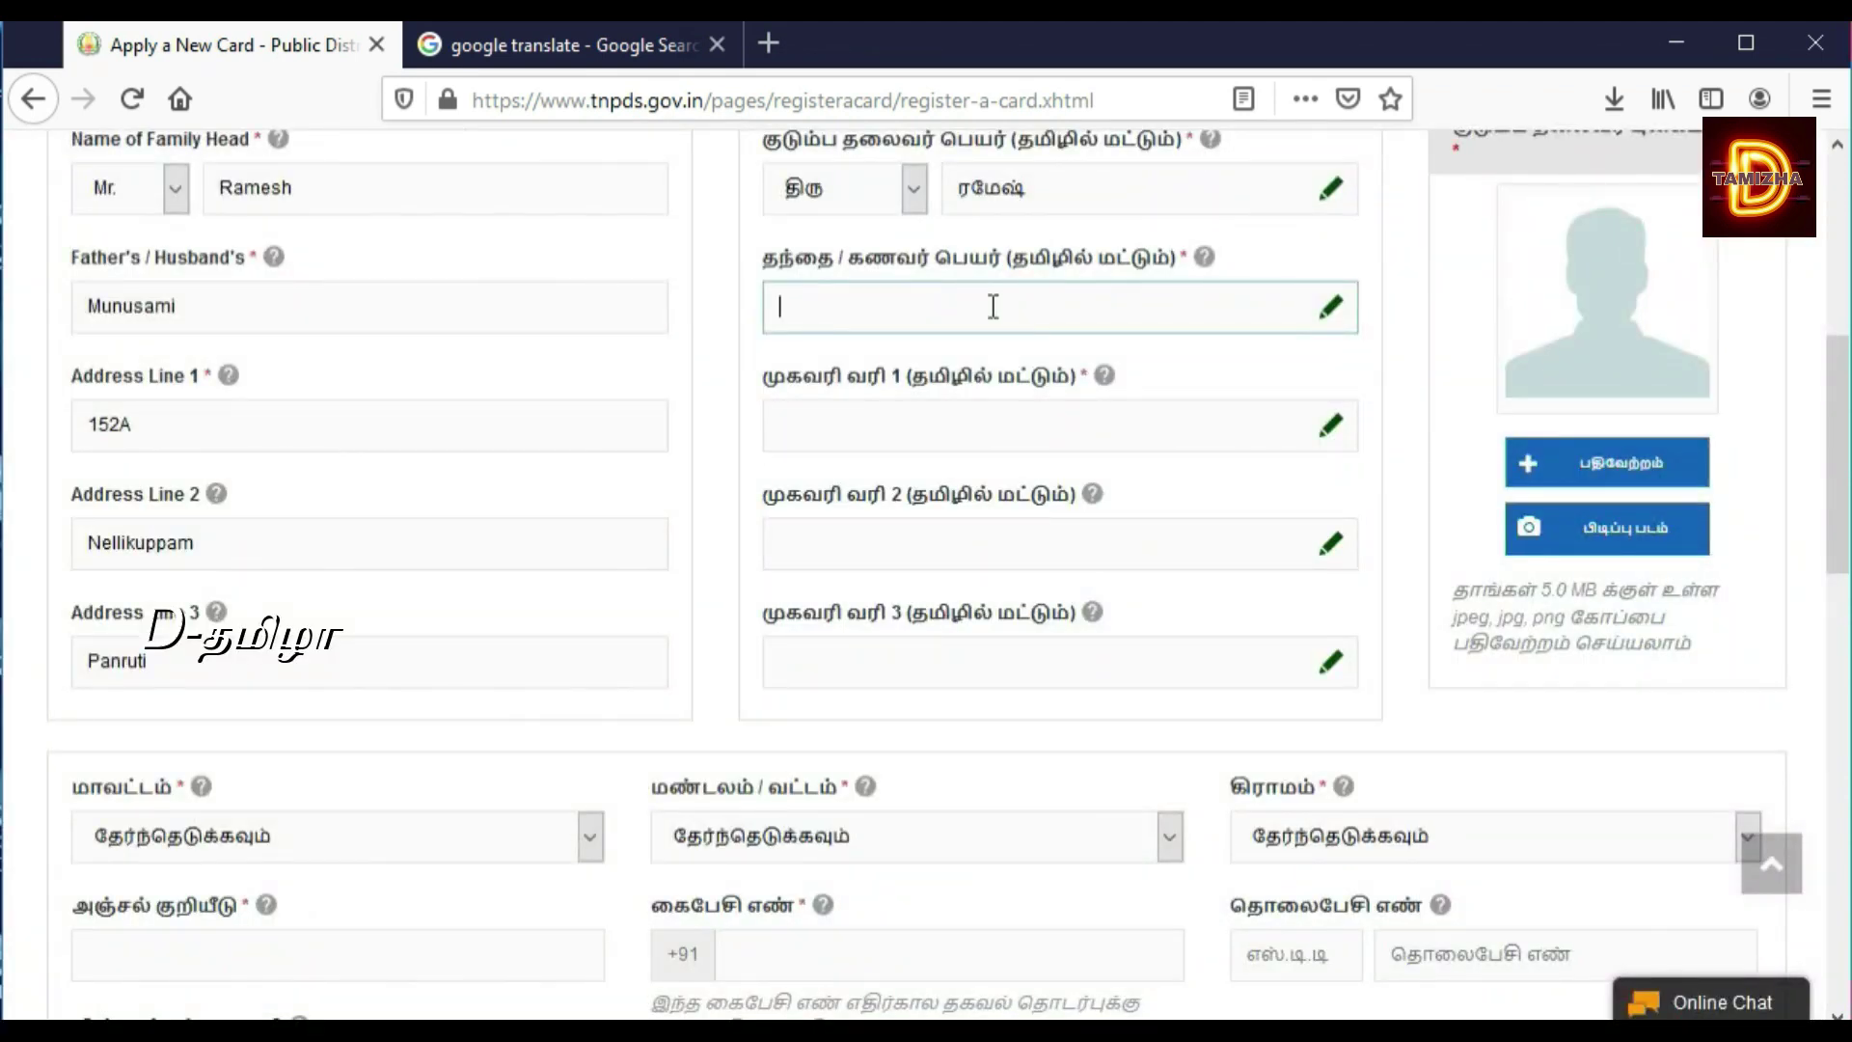
key("space")
Step: Enter the house number and locality into the Tamil address lines, converting them to Tamil
left_click(933, 416)
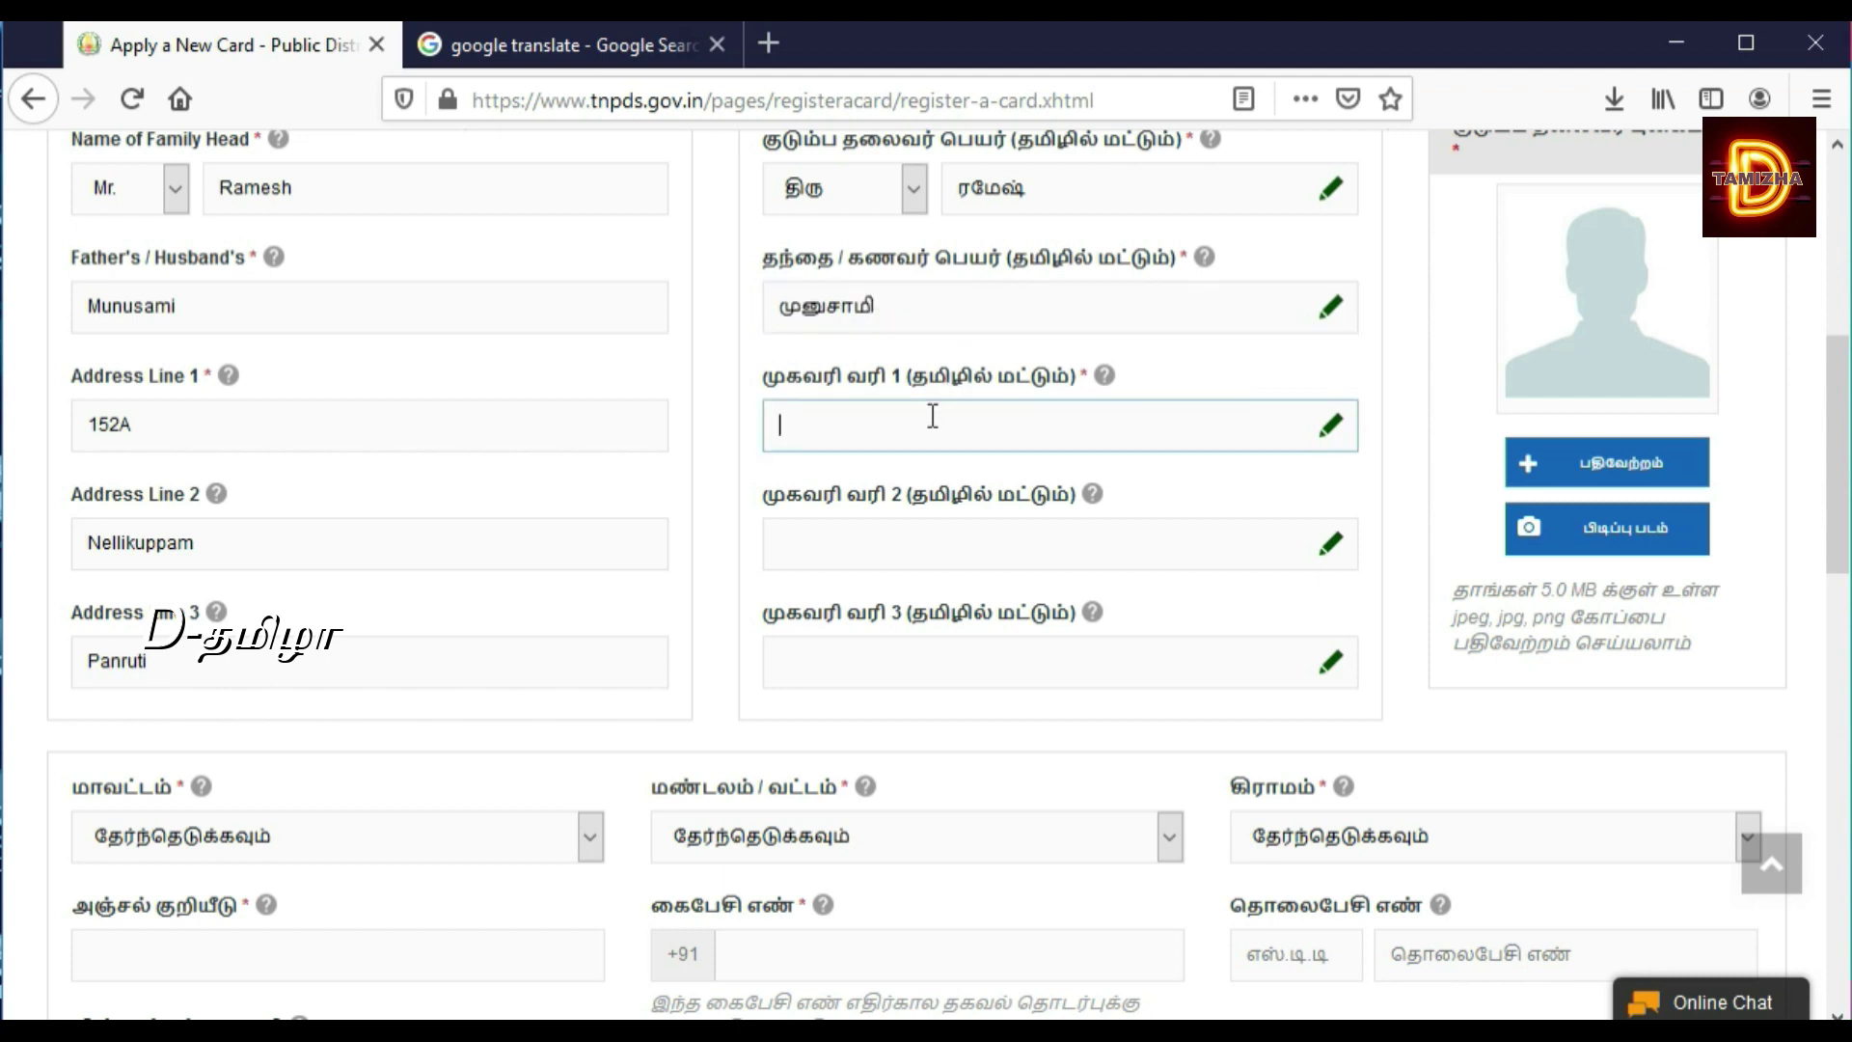
left_click(885, 525)
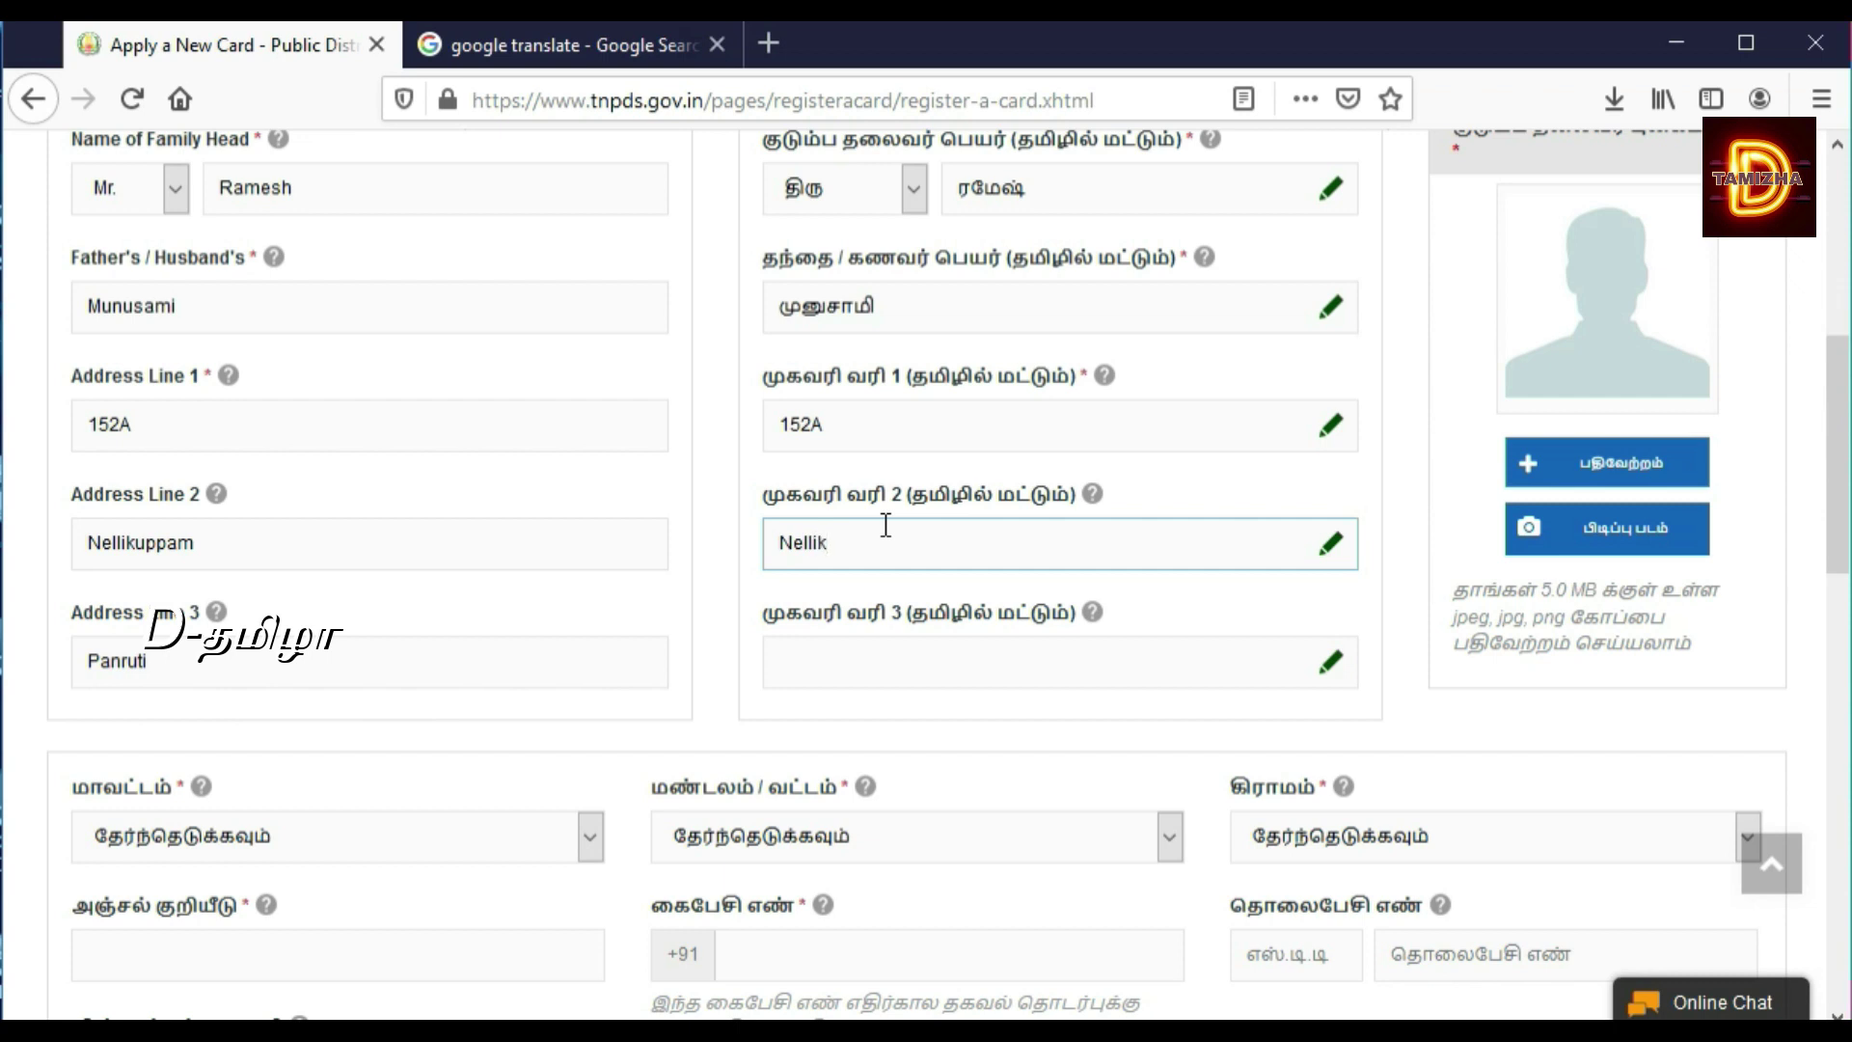
key("Tab")
scroll(885, 524, "down", 3)
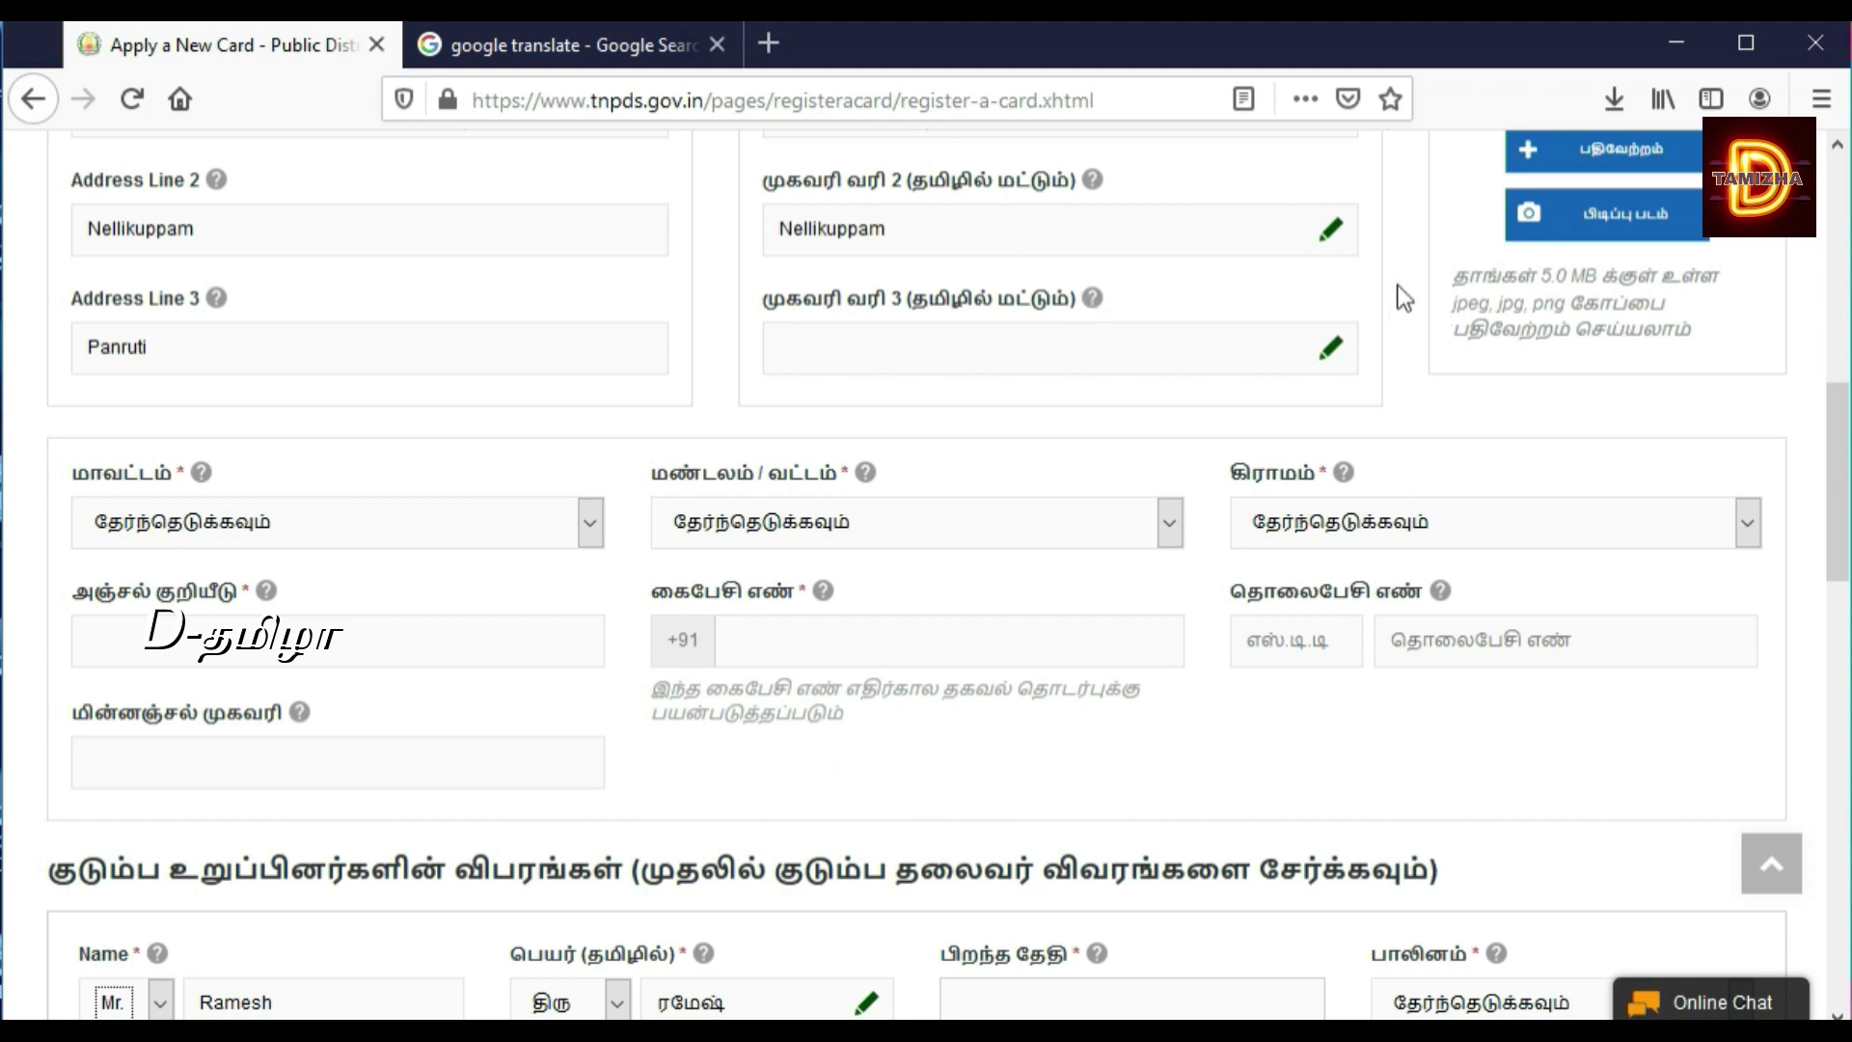
left_click(1335, 243)
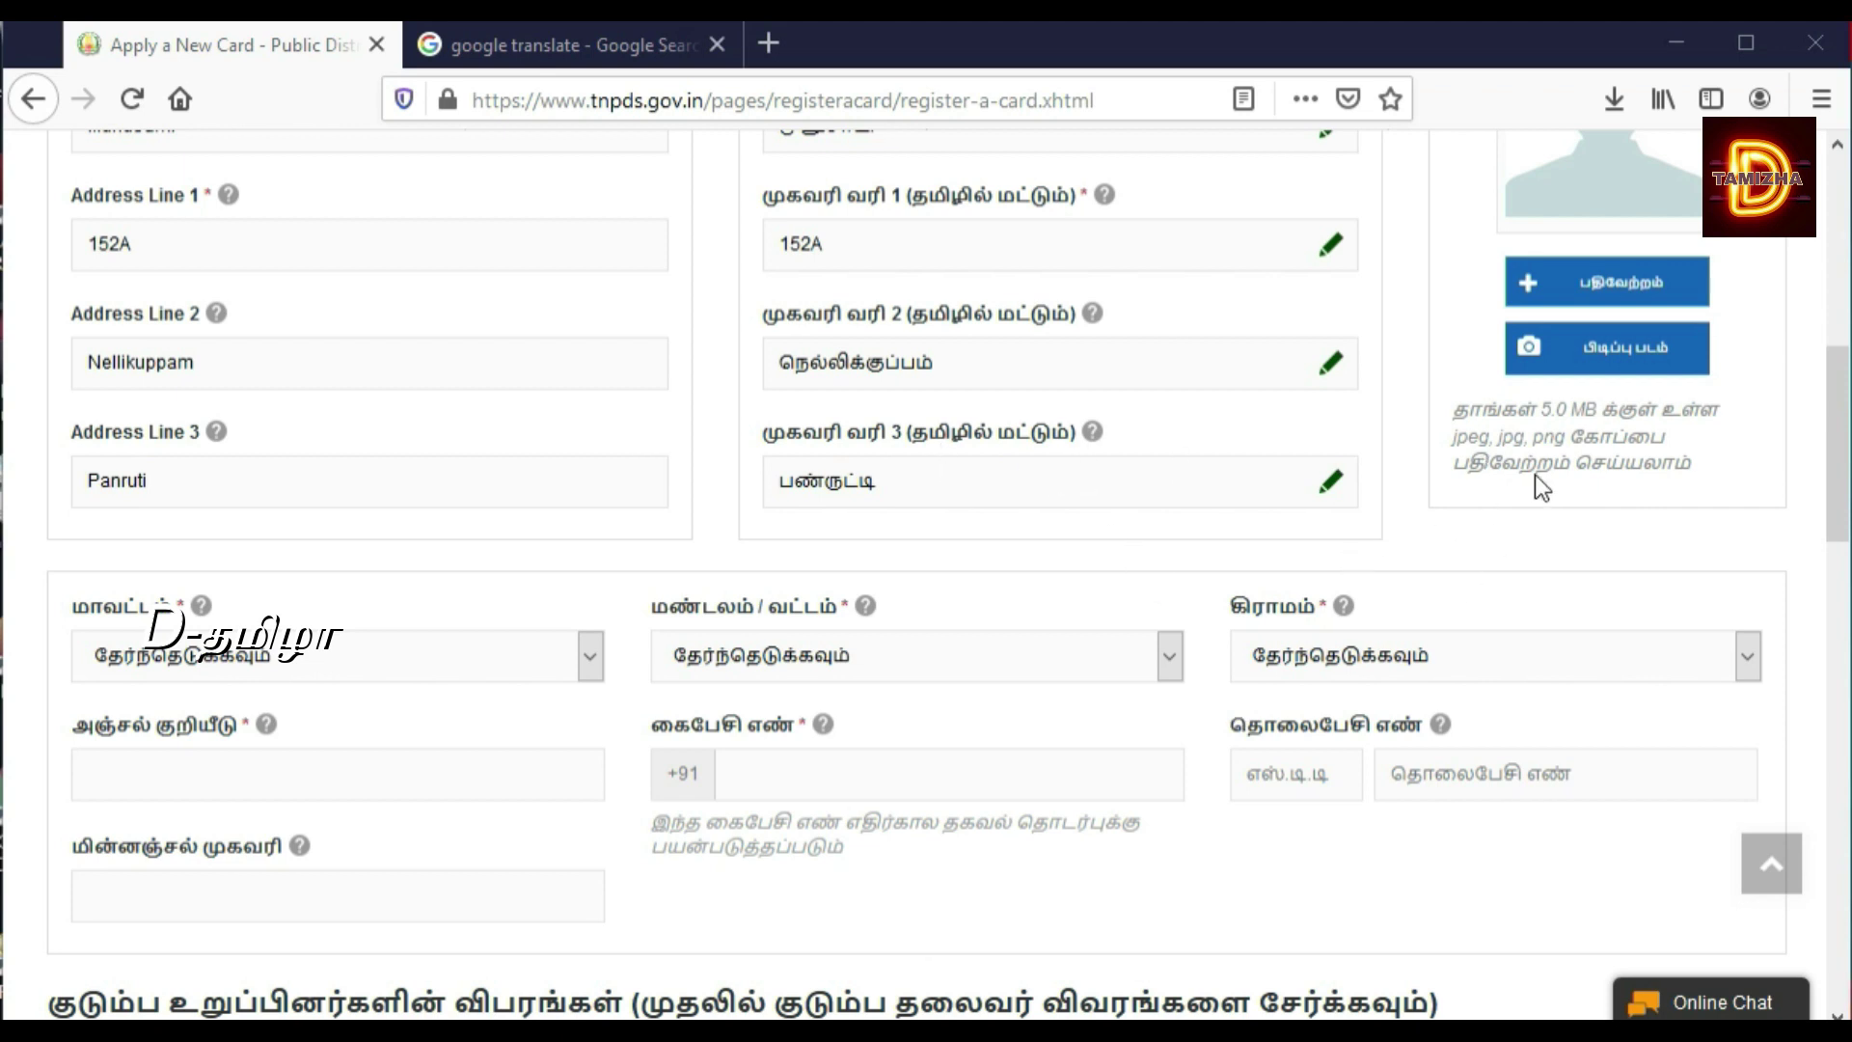
Step: Choose Cuddalore district, Panruti (Tk) taluk and Nellikuppam village from the dropdowns
left_click(471, 656)
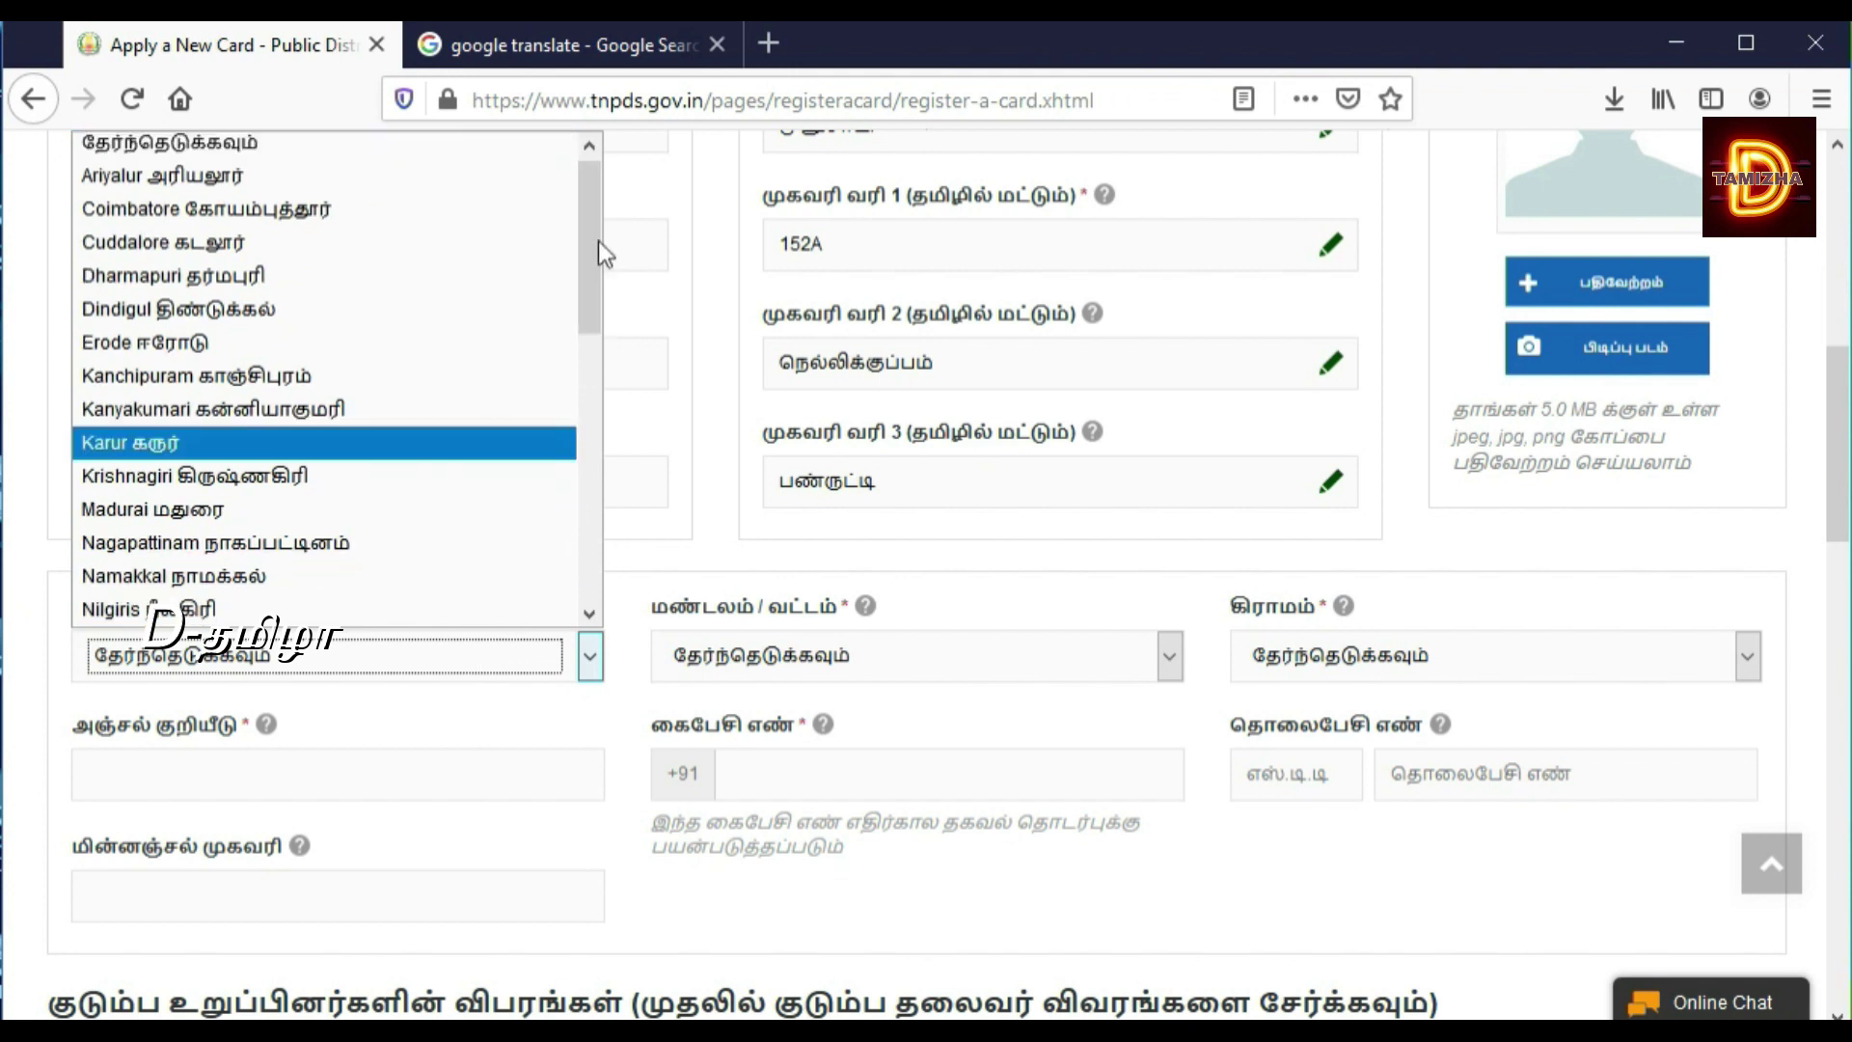
left_click(496, 241)
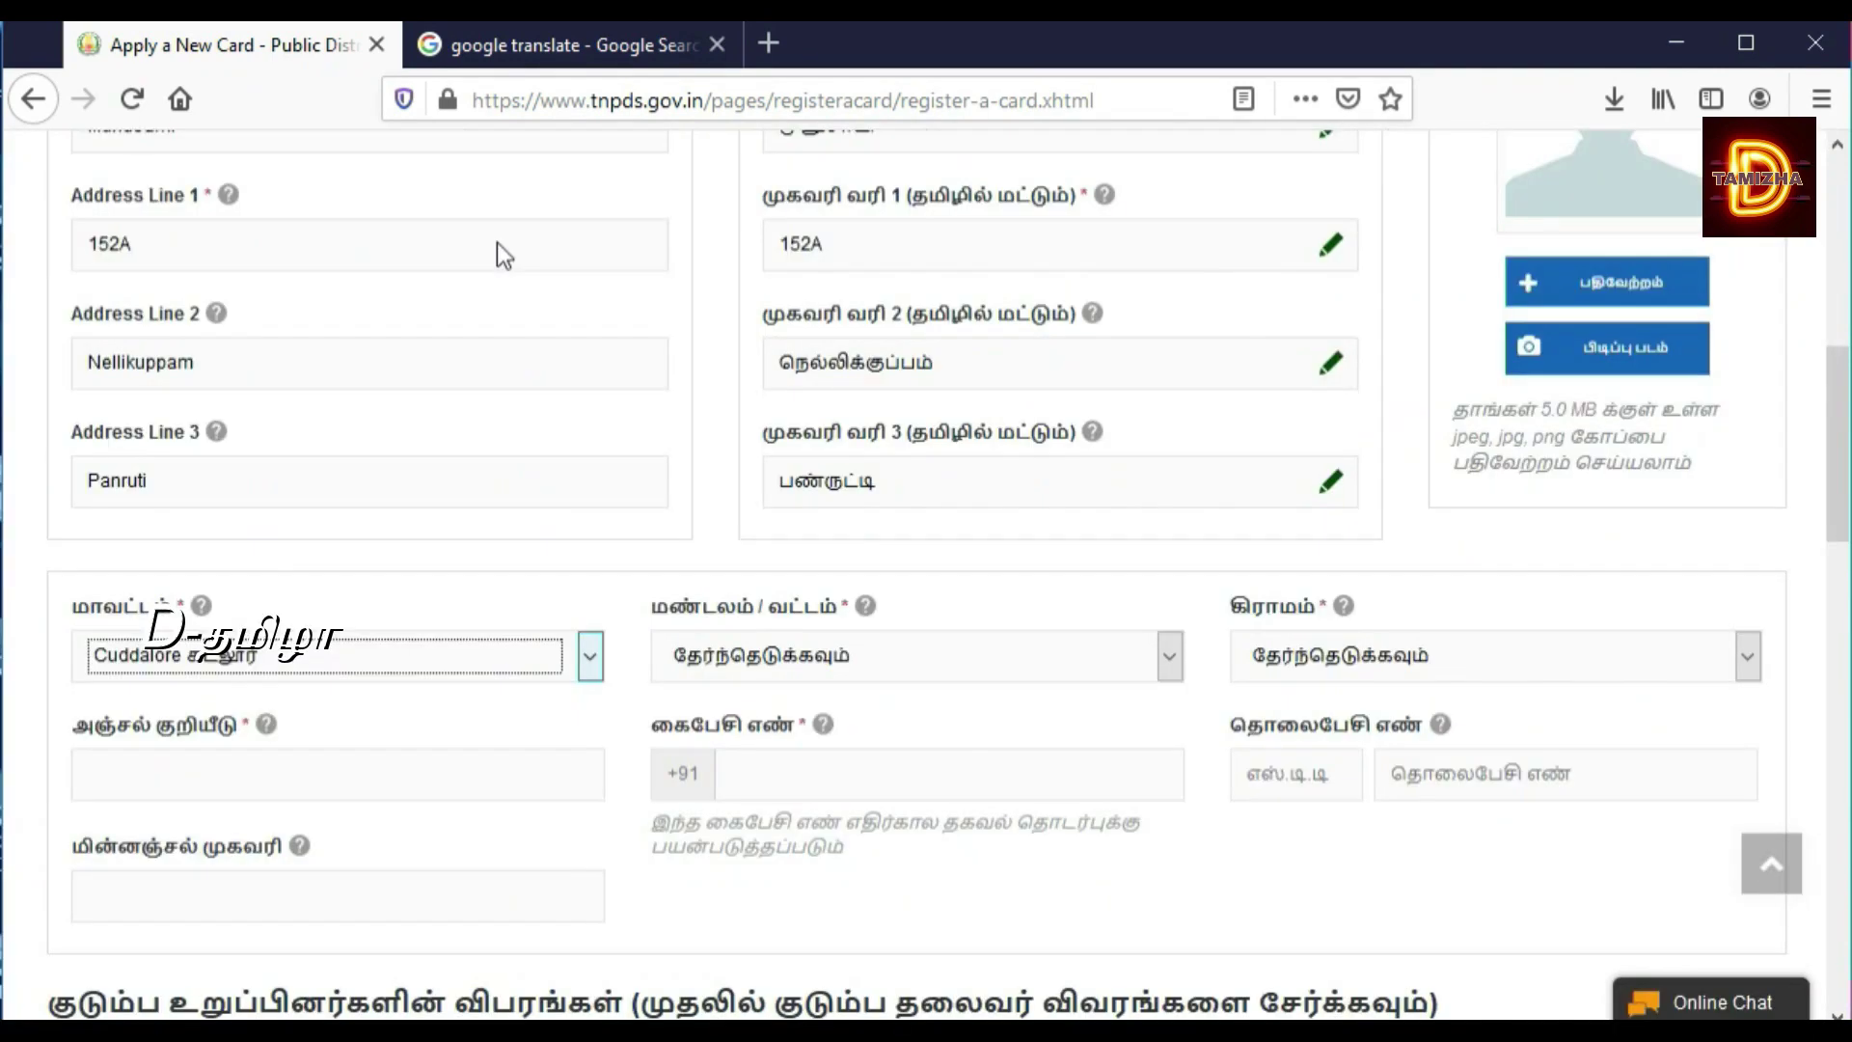
left_click(848, 652)
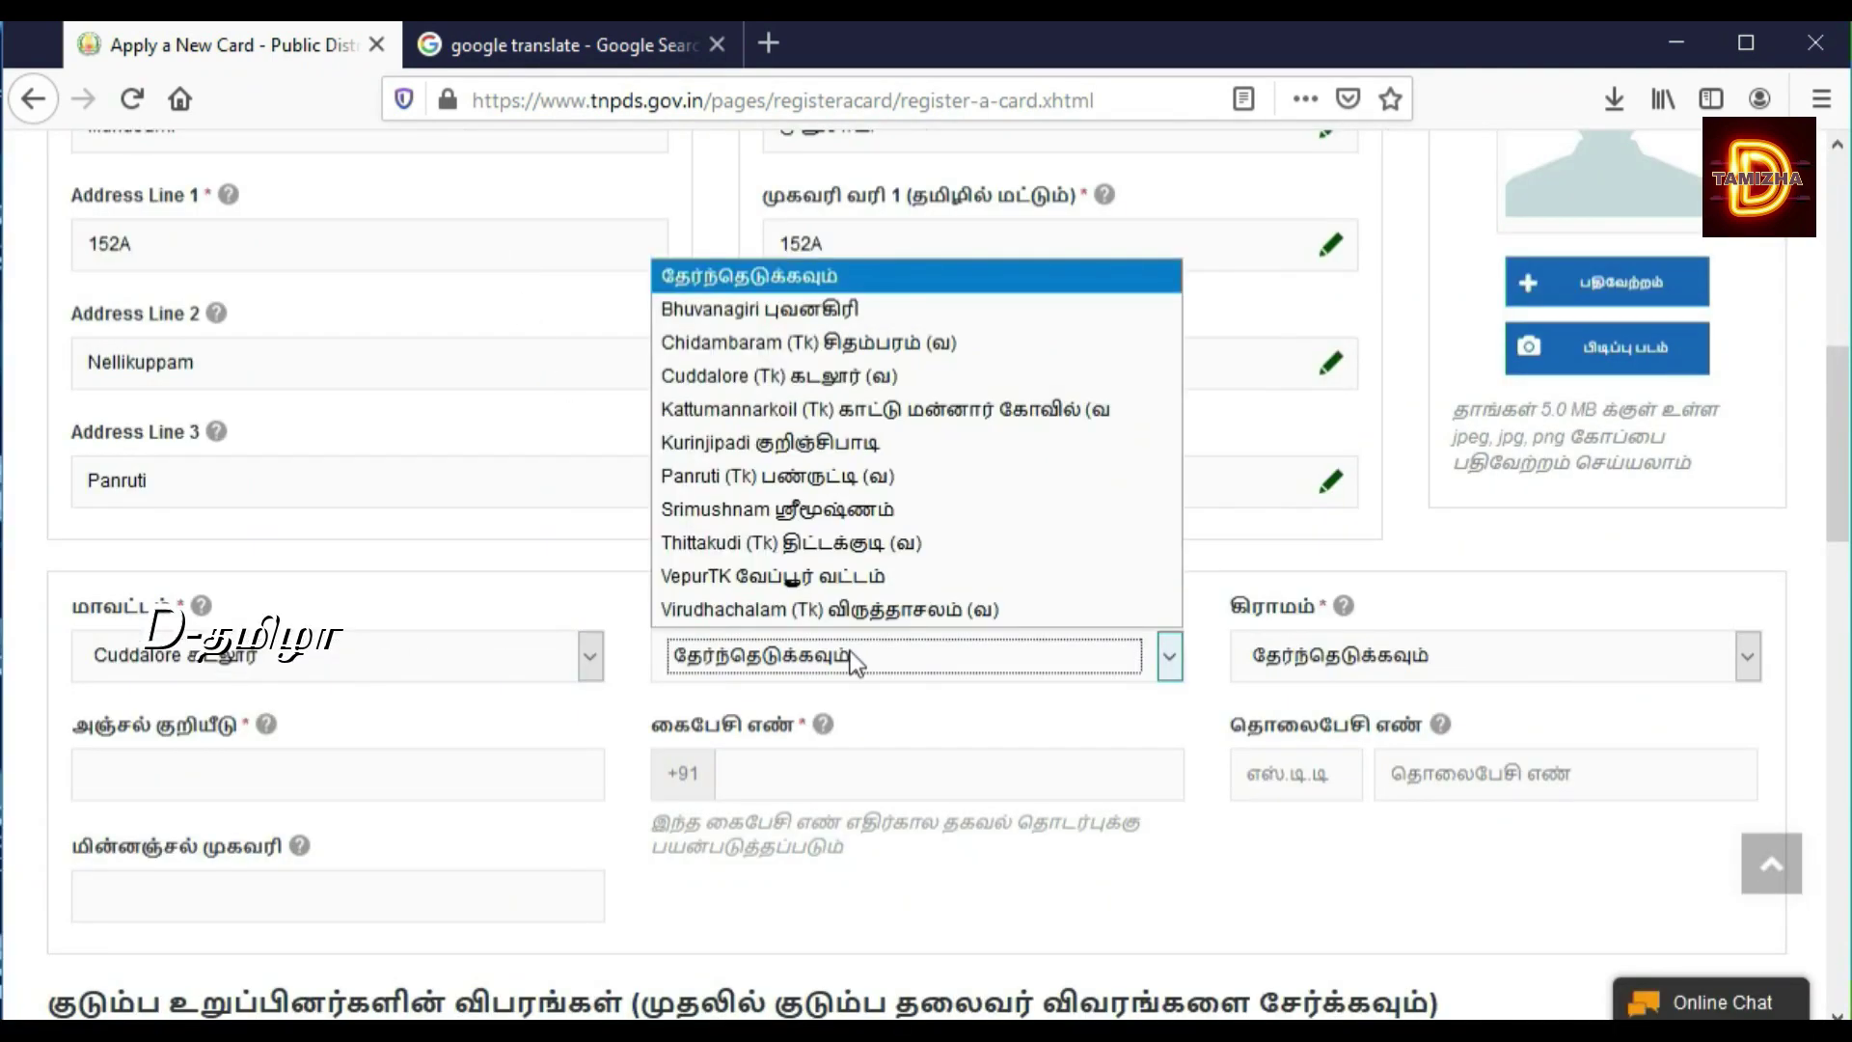
left_click(917, 478)
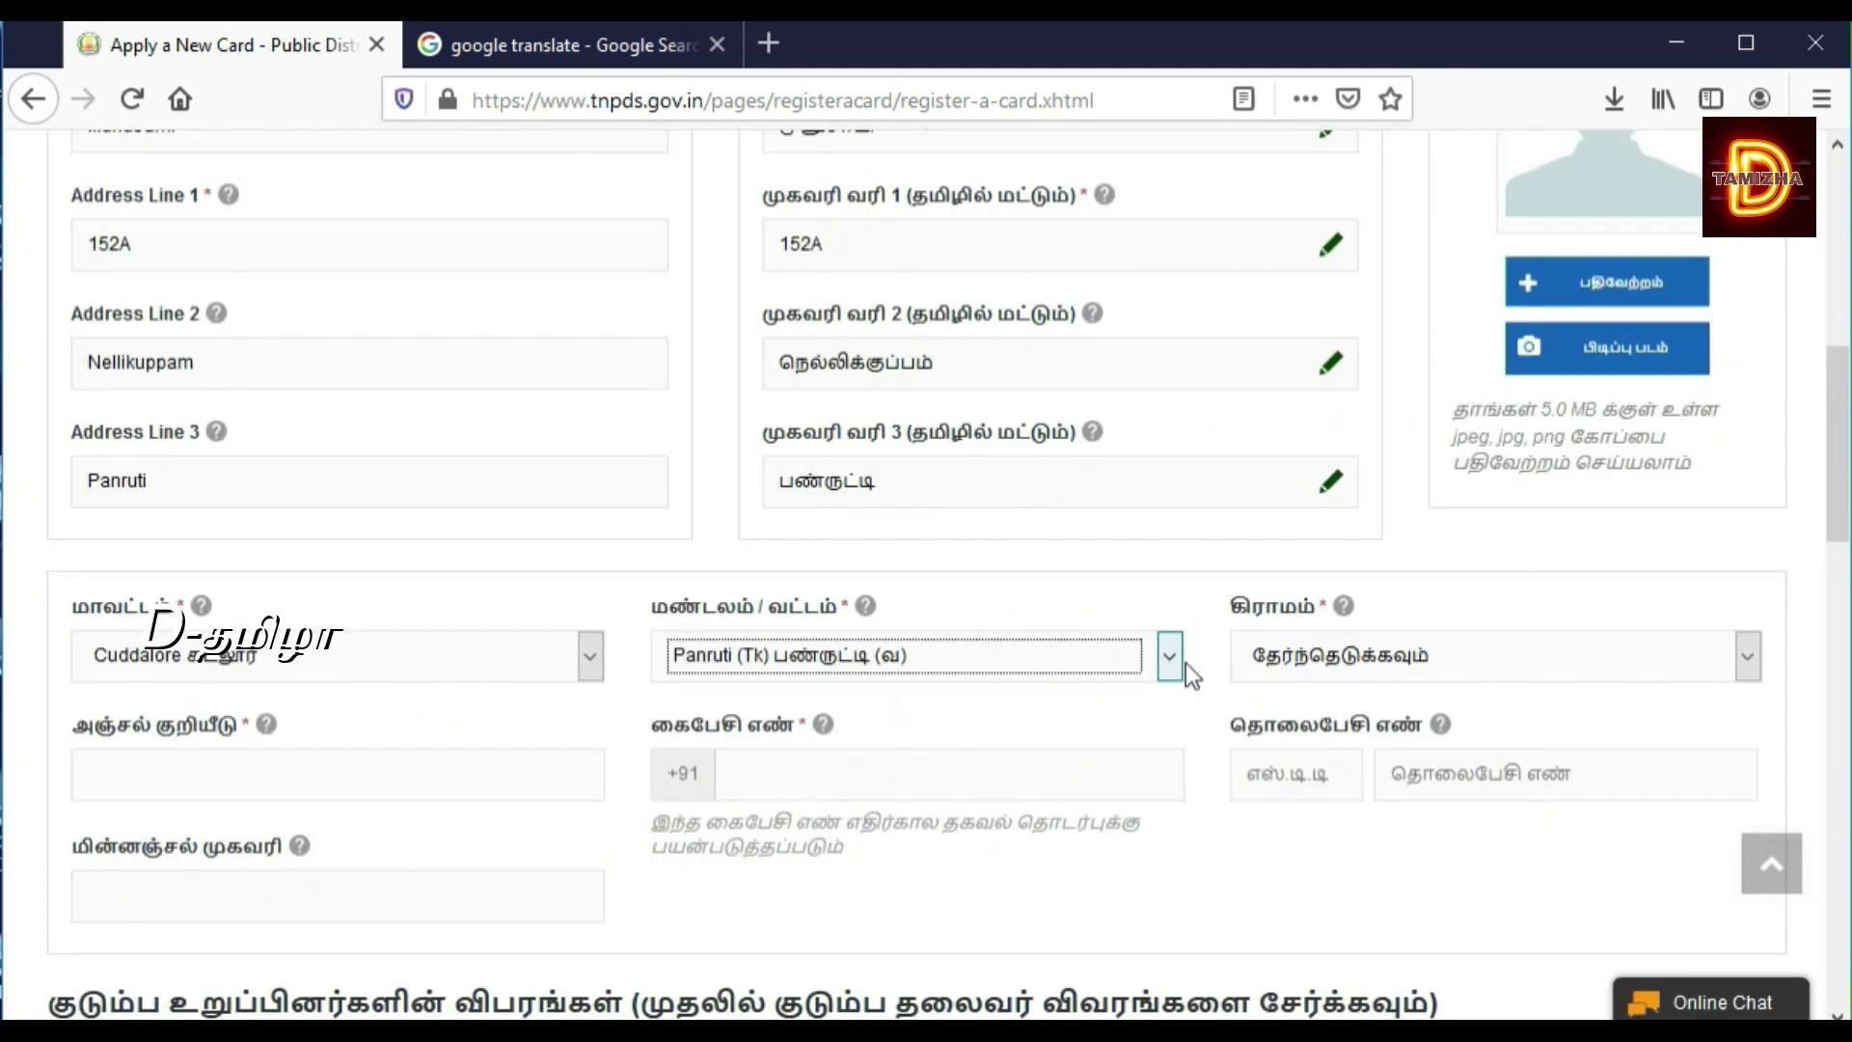
left_click(1329, 646)
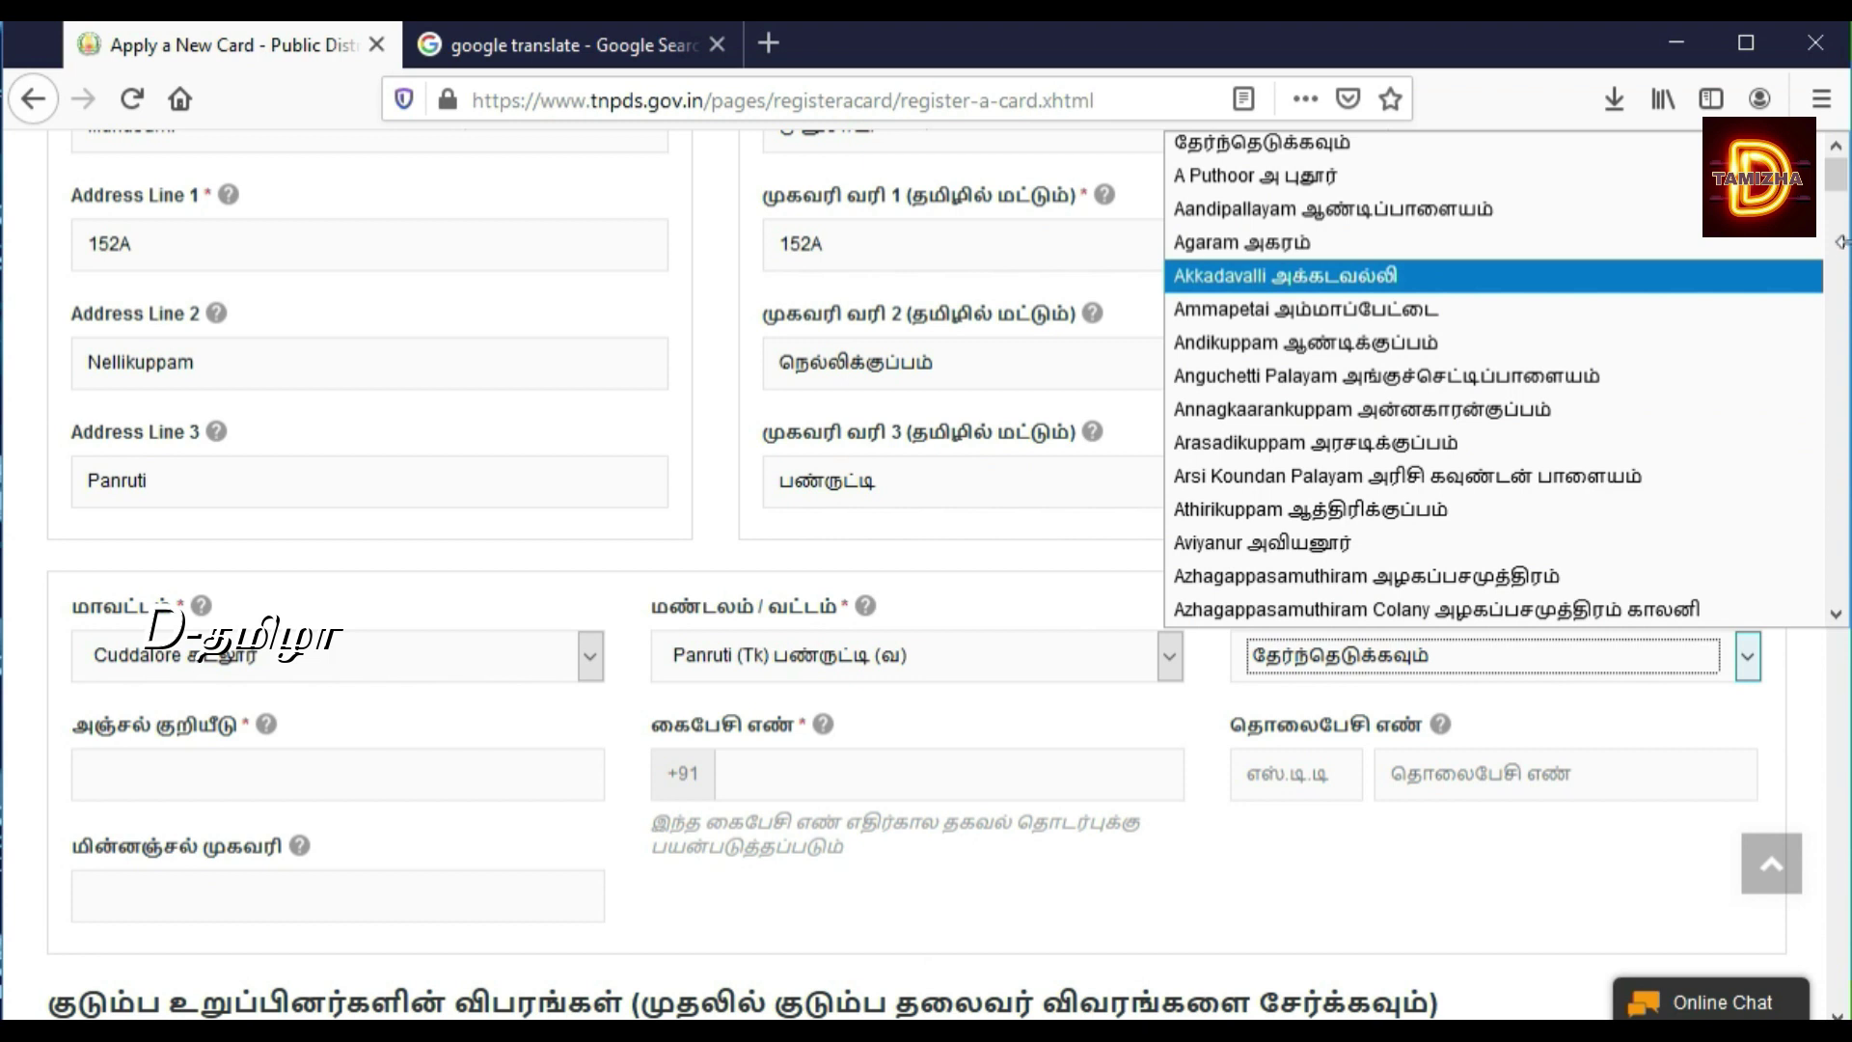
left_click_drag(1845, 198, 1845, 381)
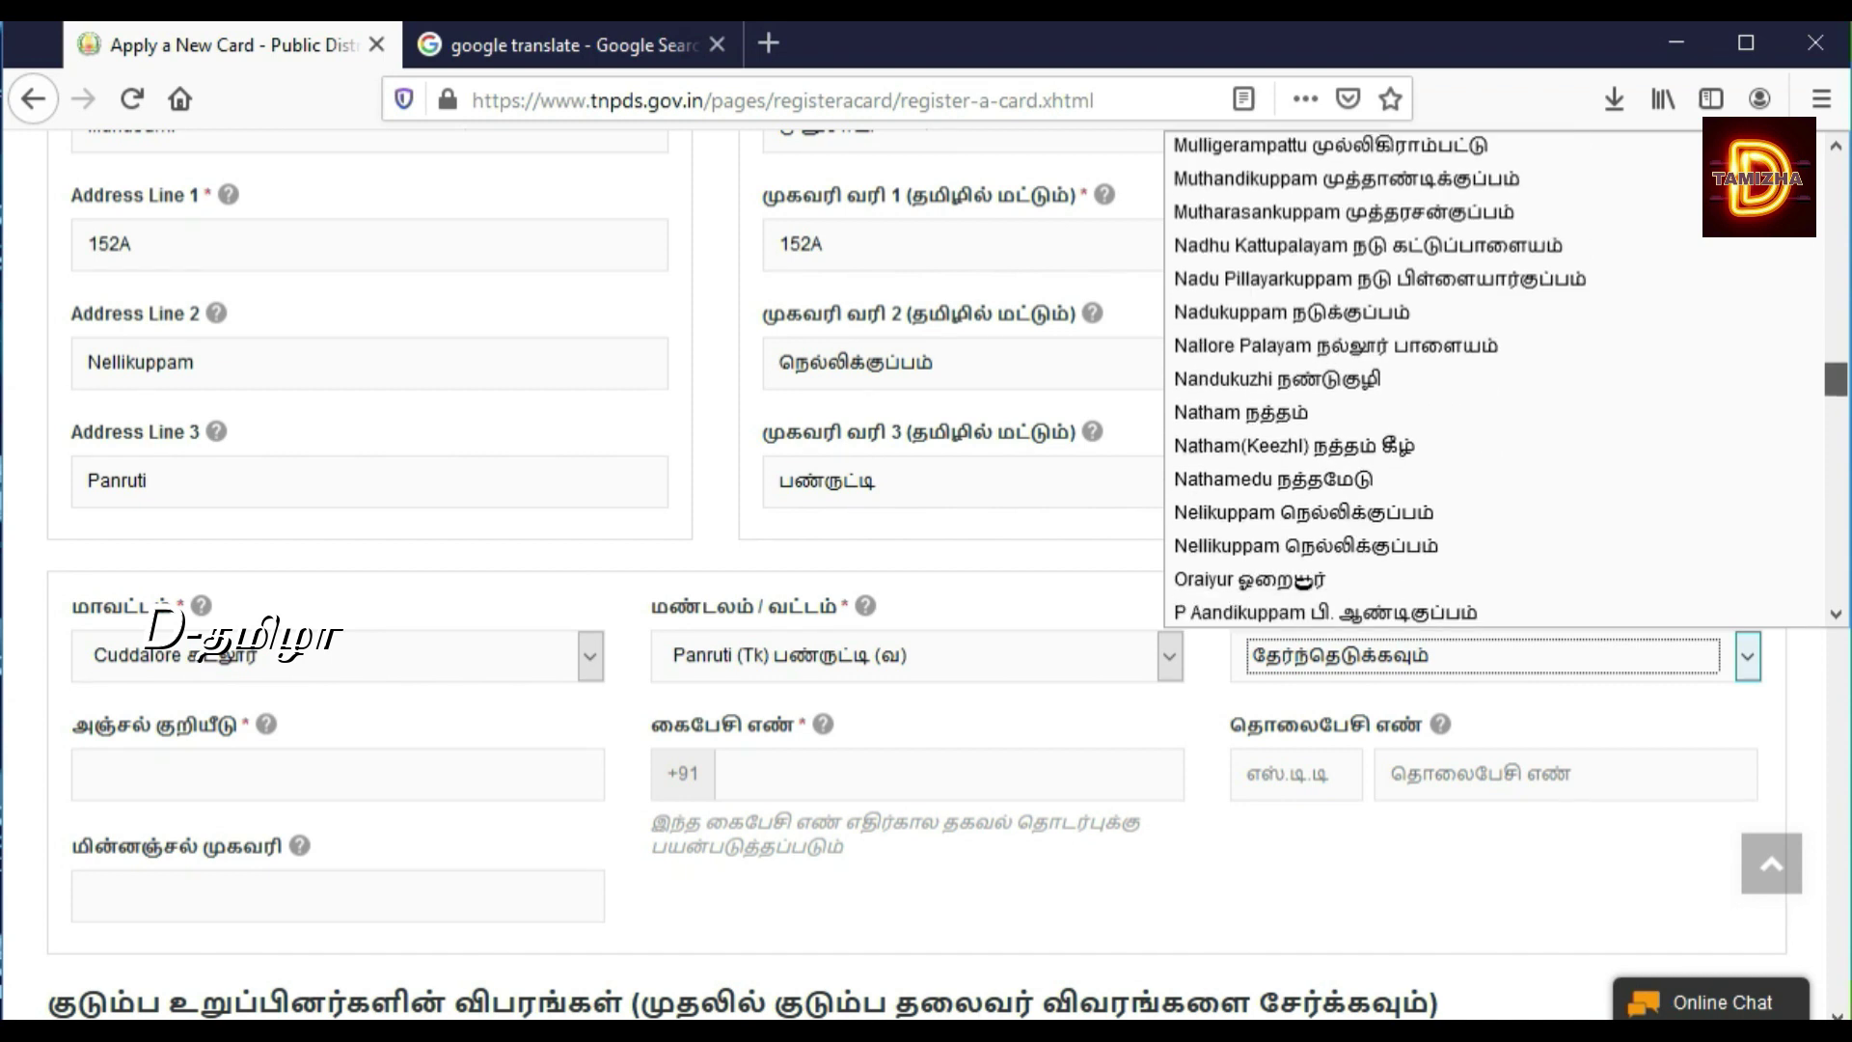
left_click(1507, 547)
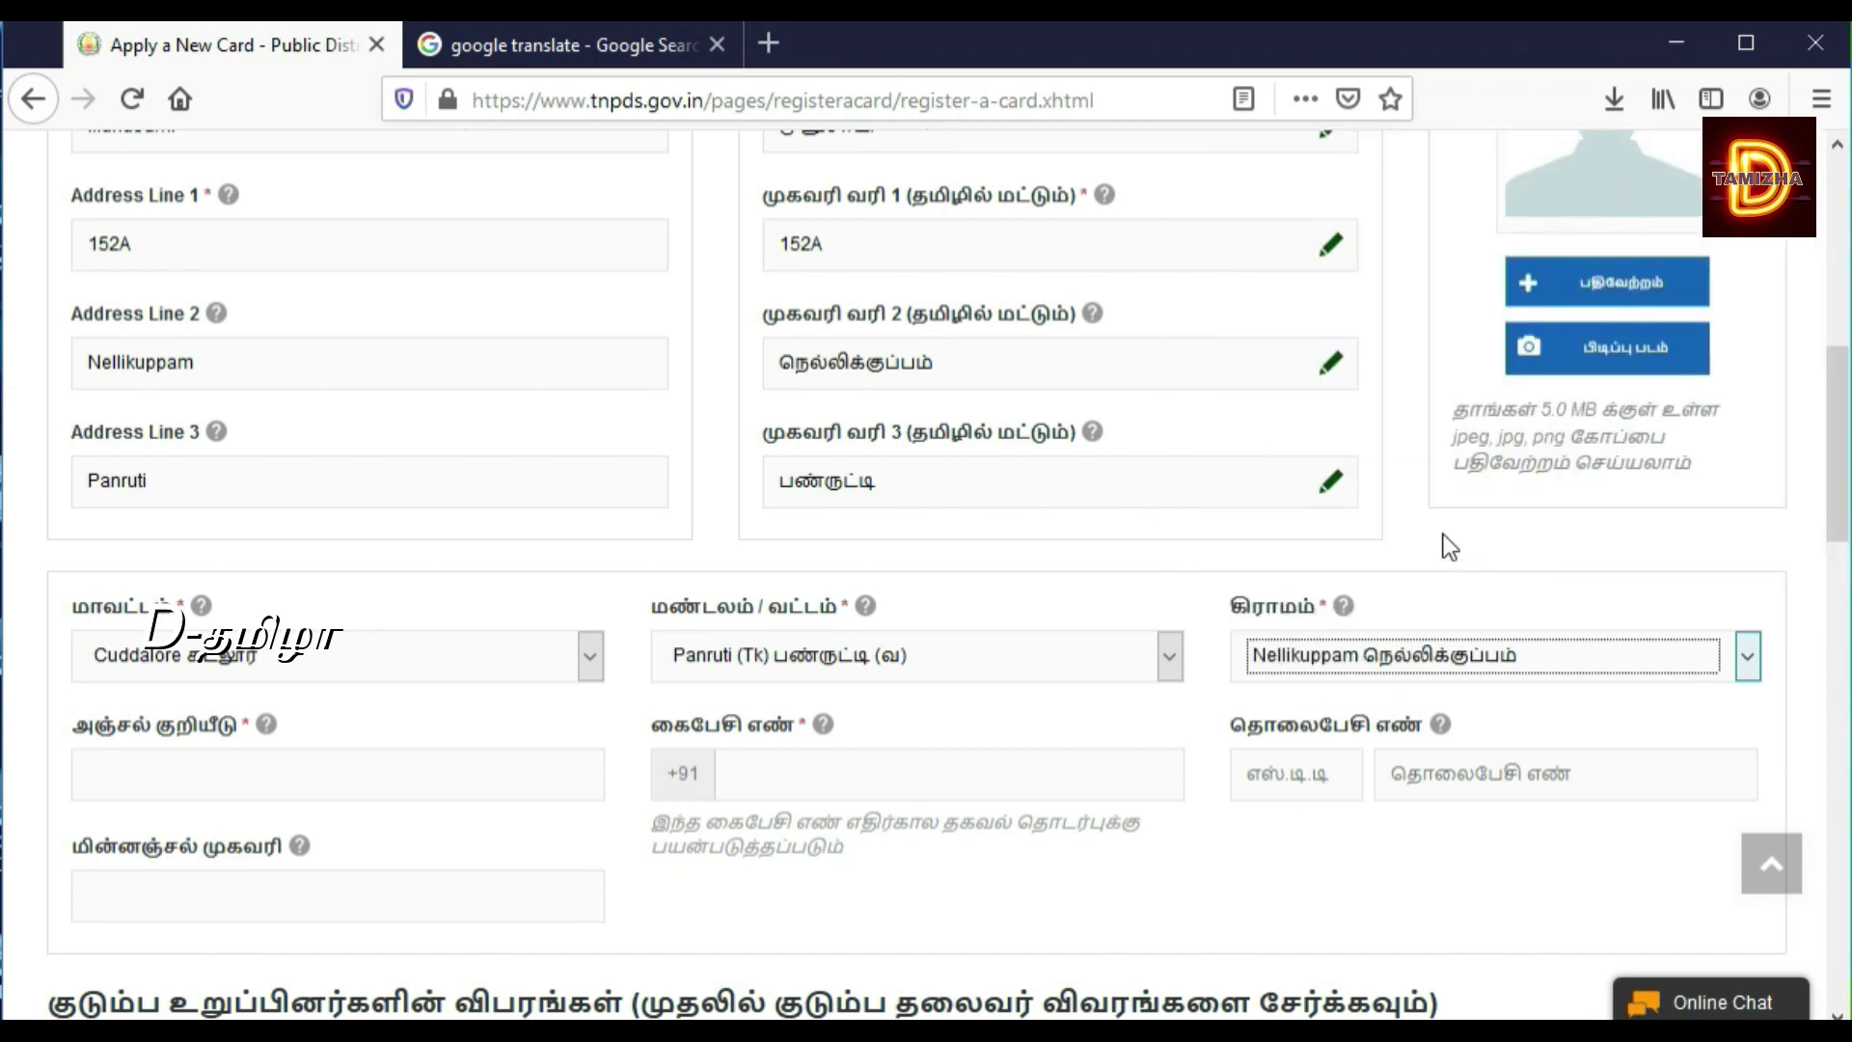
left_click(1838, 144)
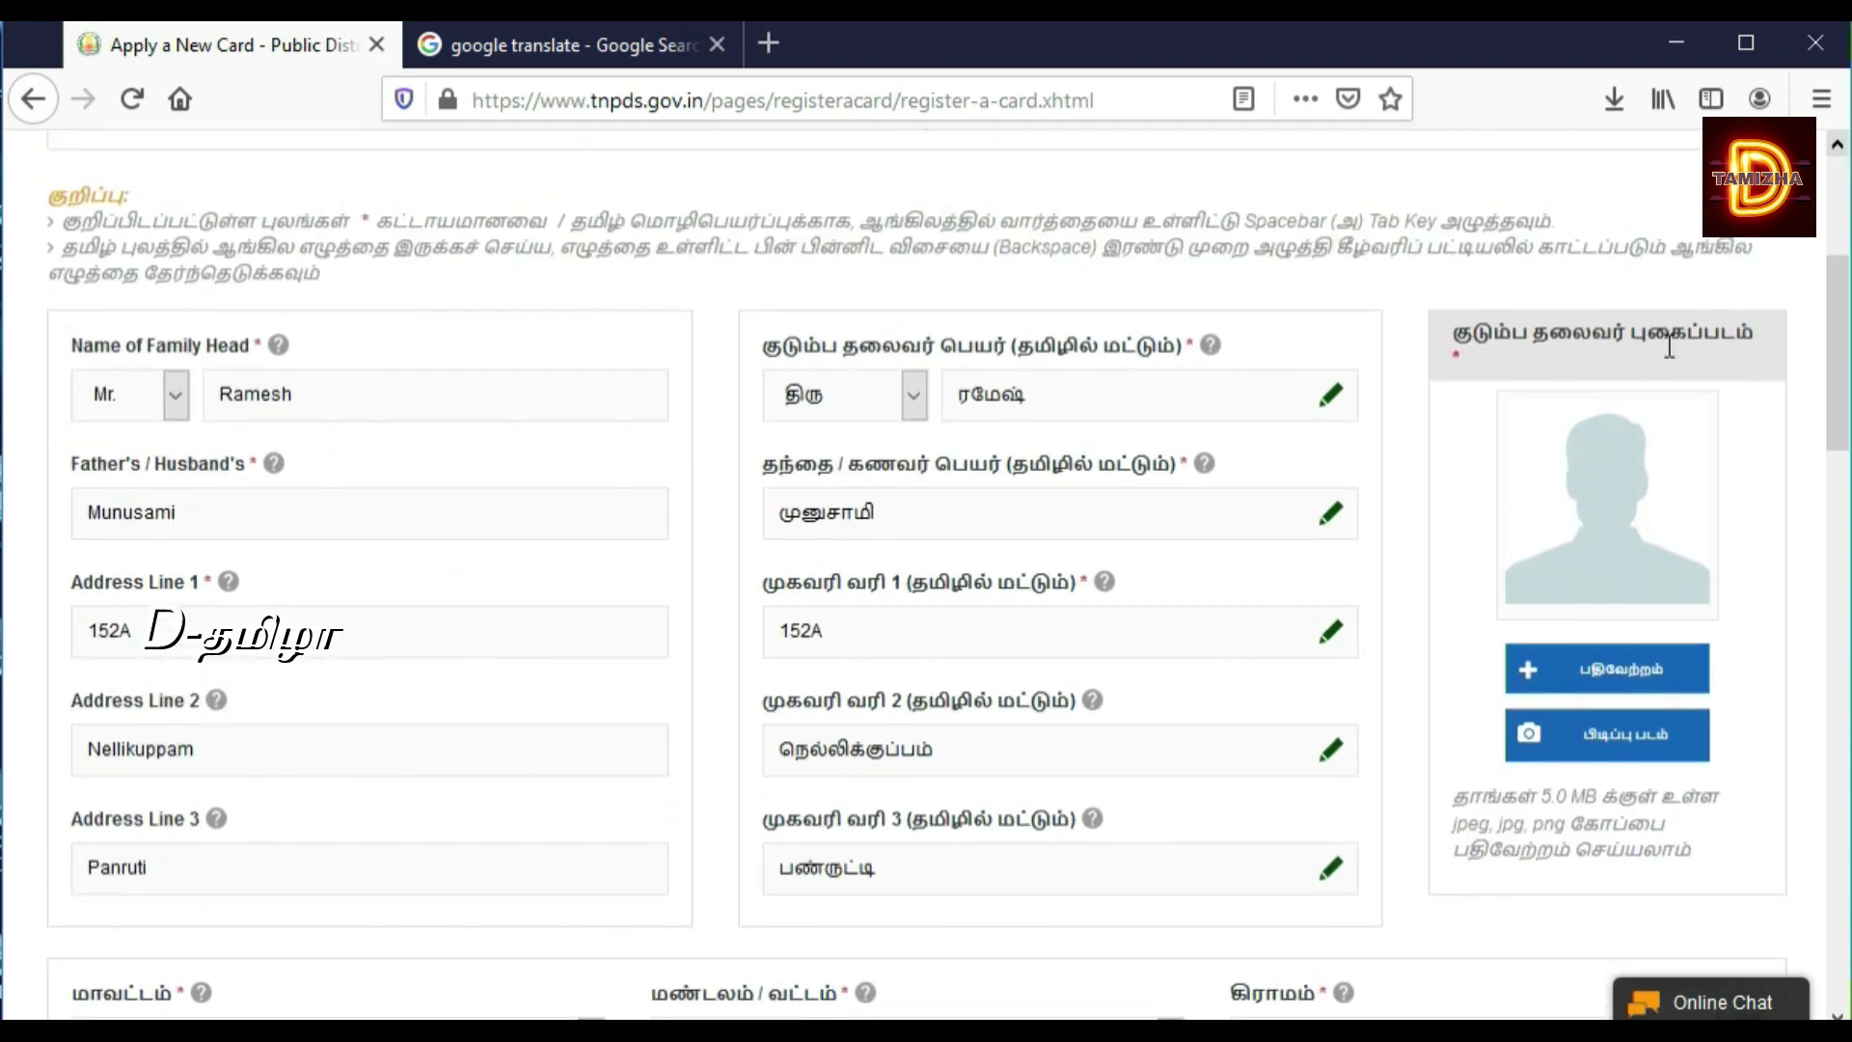
Step: Upload the image file 'index' as the family head's photo
left_click(1593, 681)
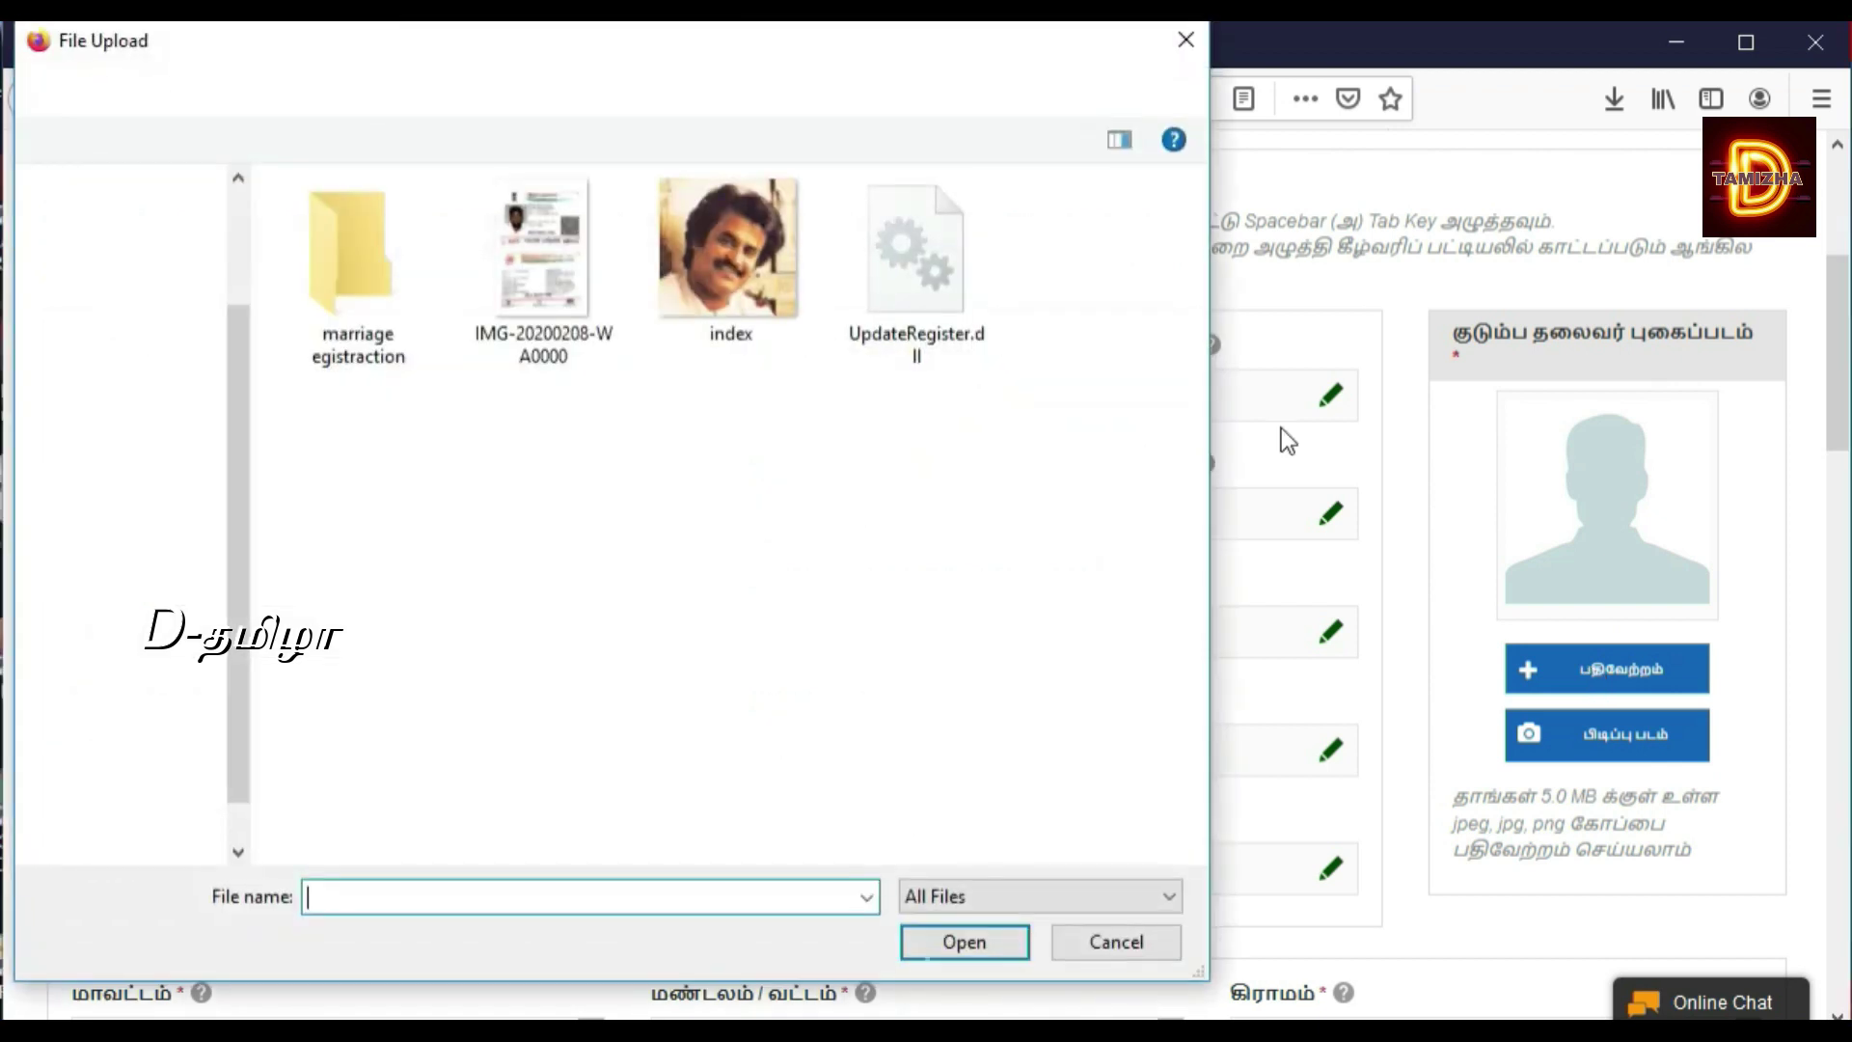
left_click(777, 310)
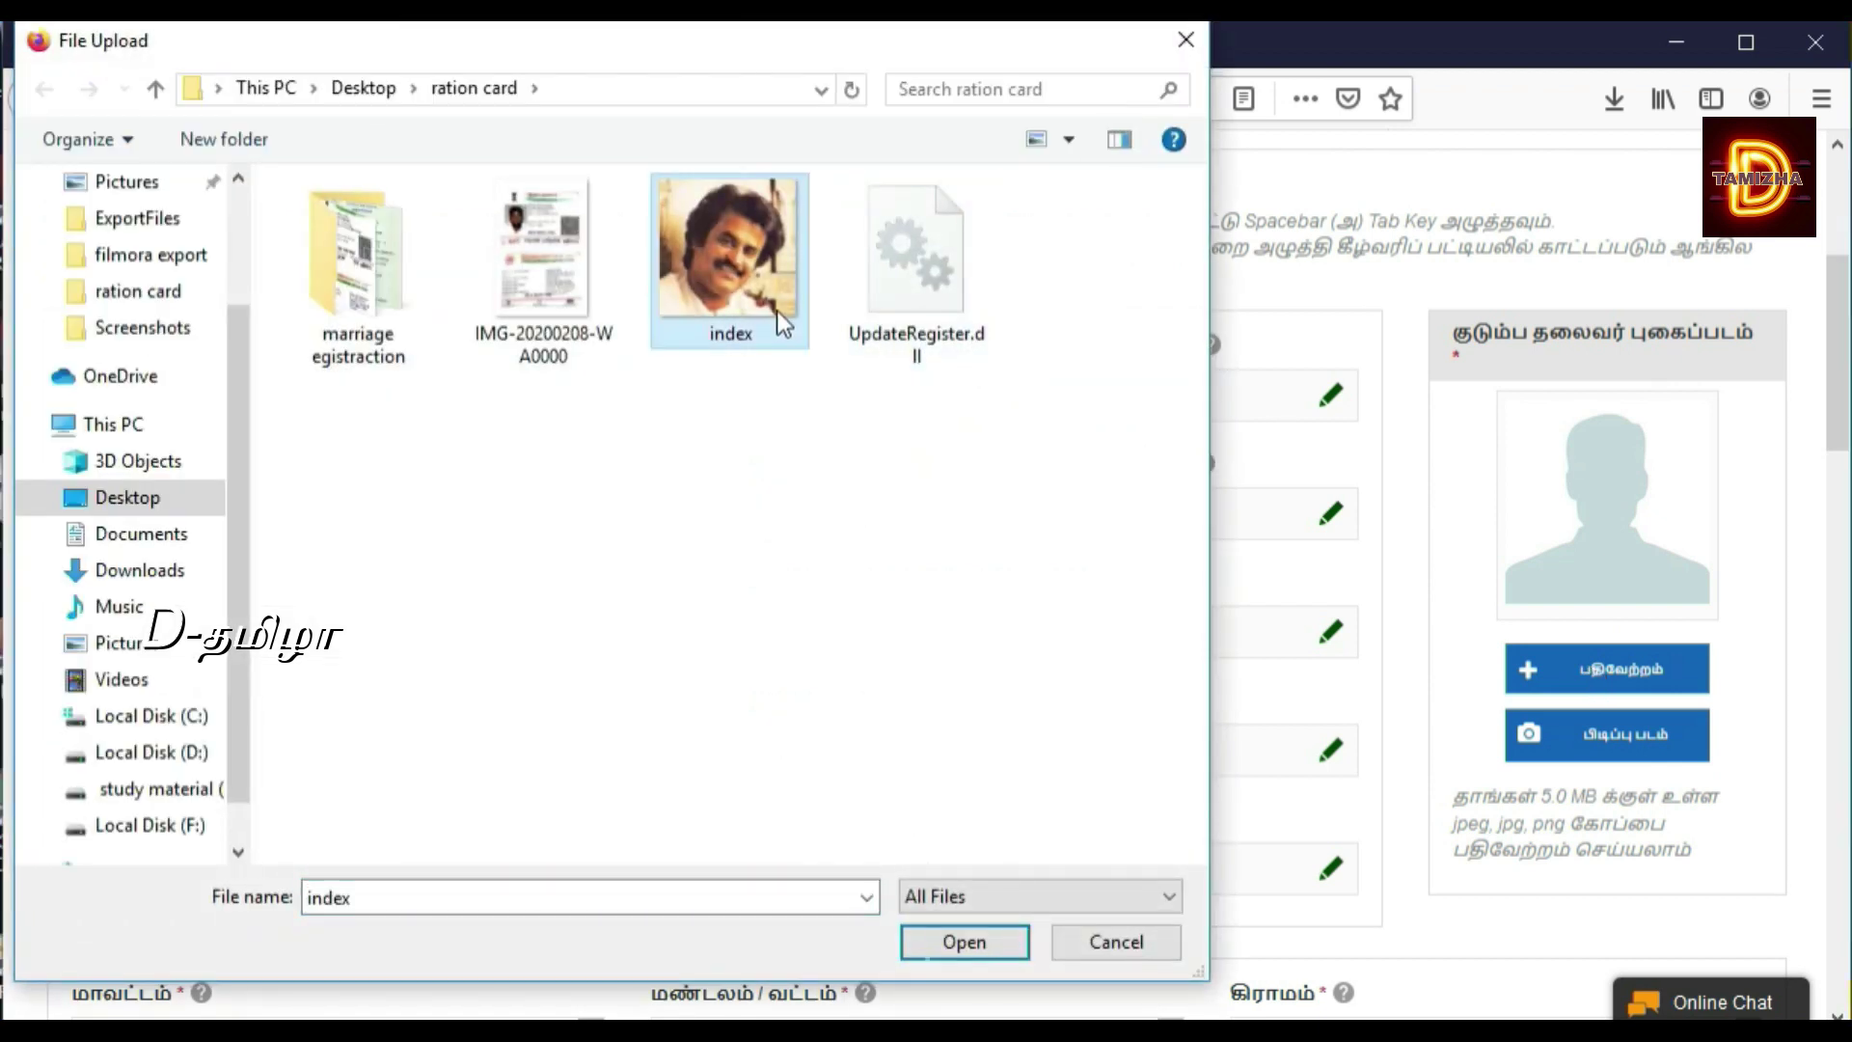
left_click(941, 947)
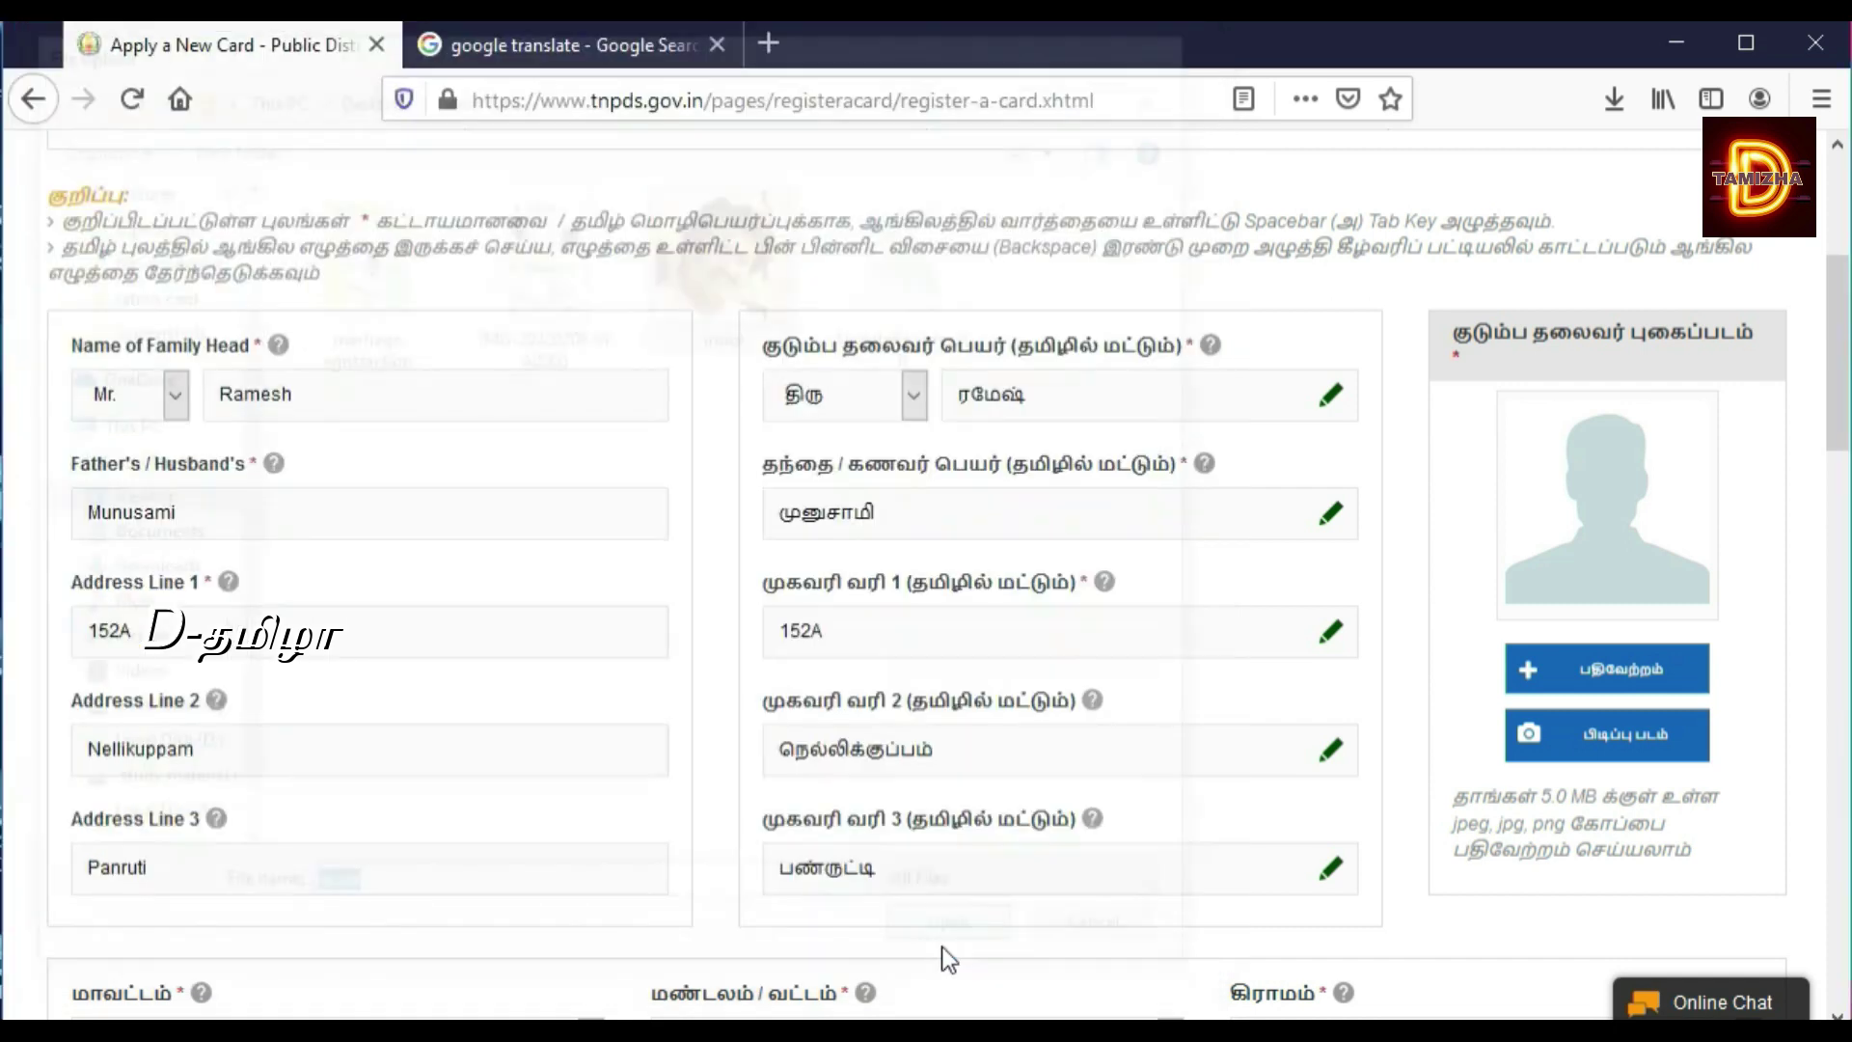
left_click(1608, 689)
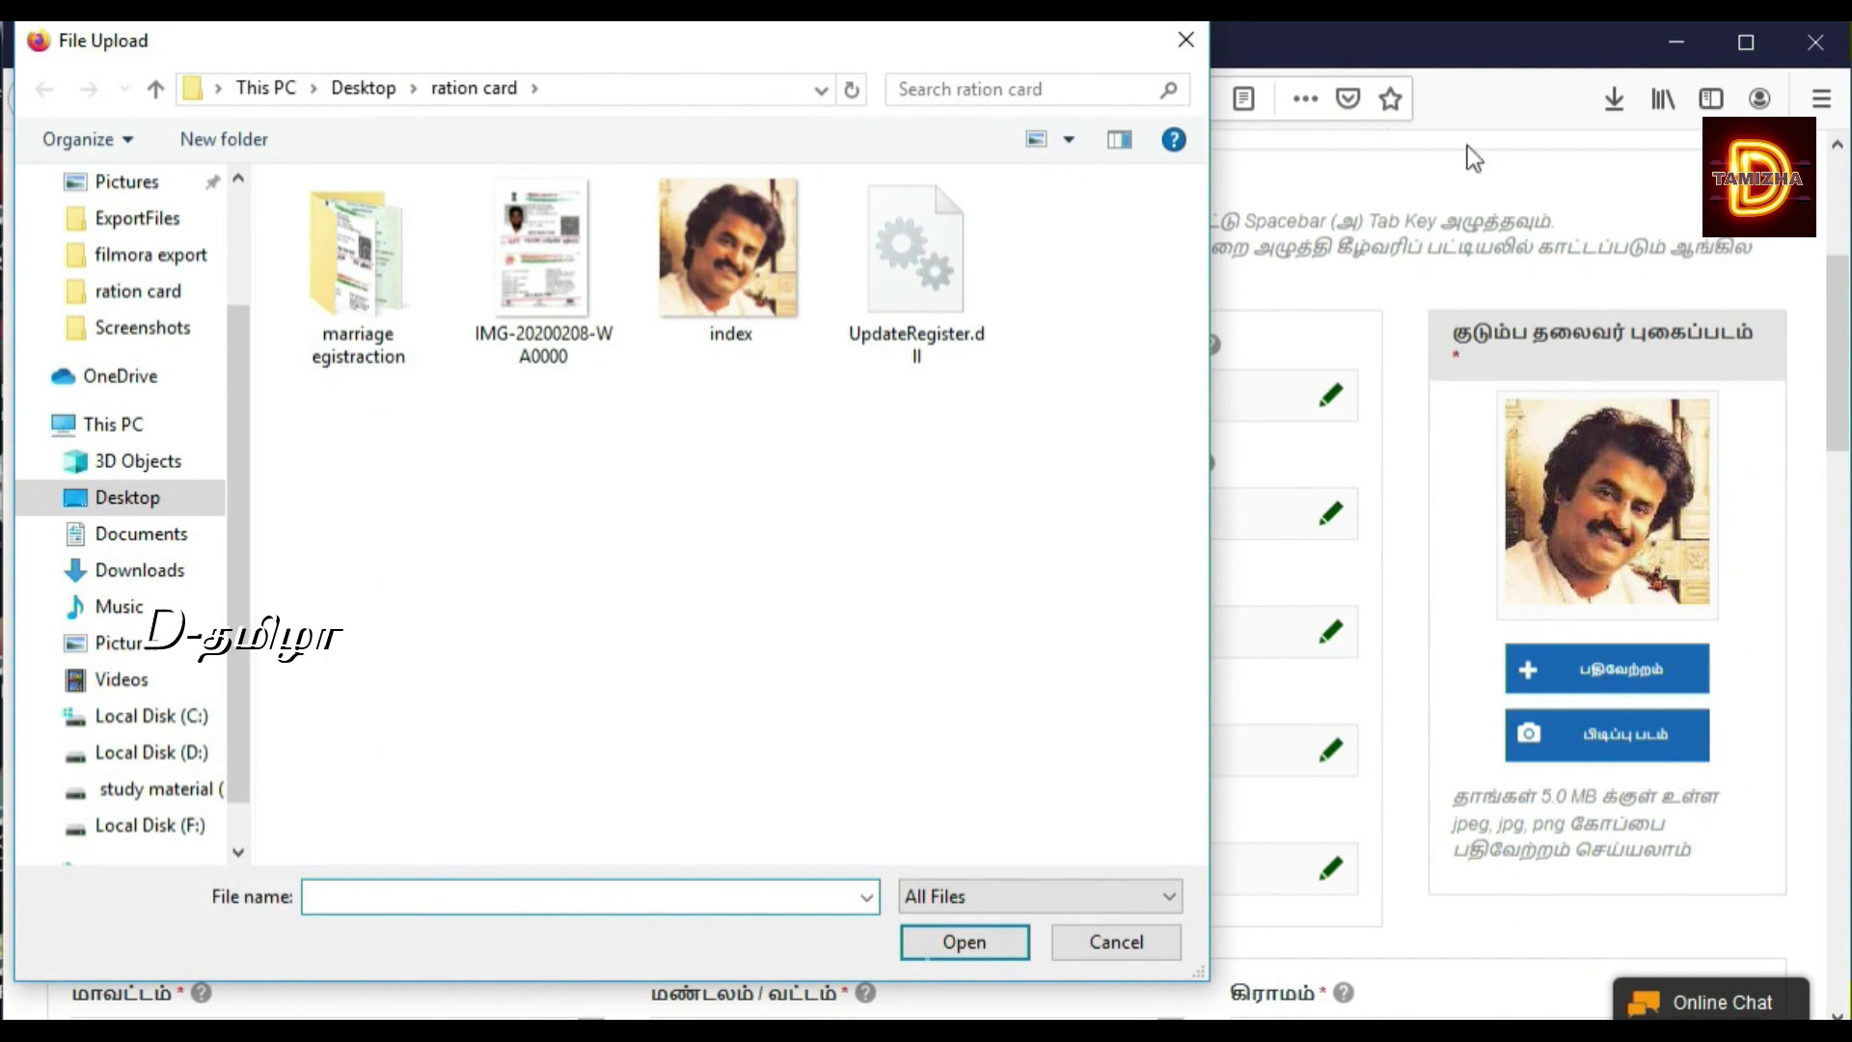
left_click(1169, 34)
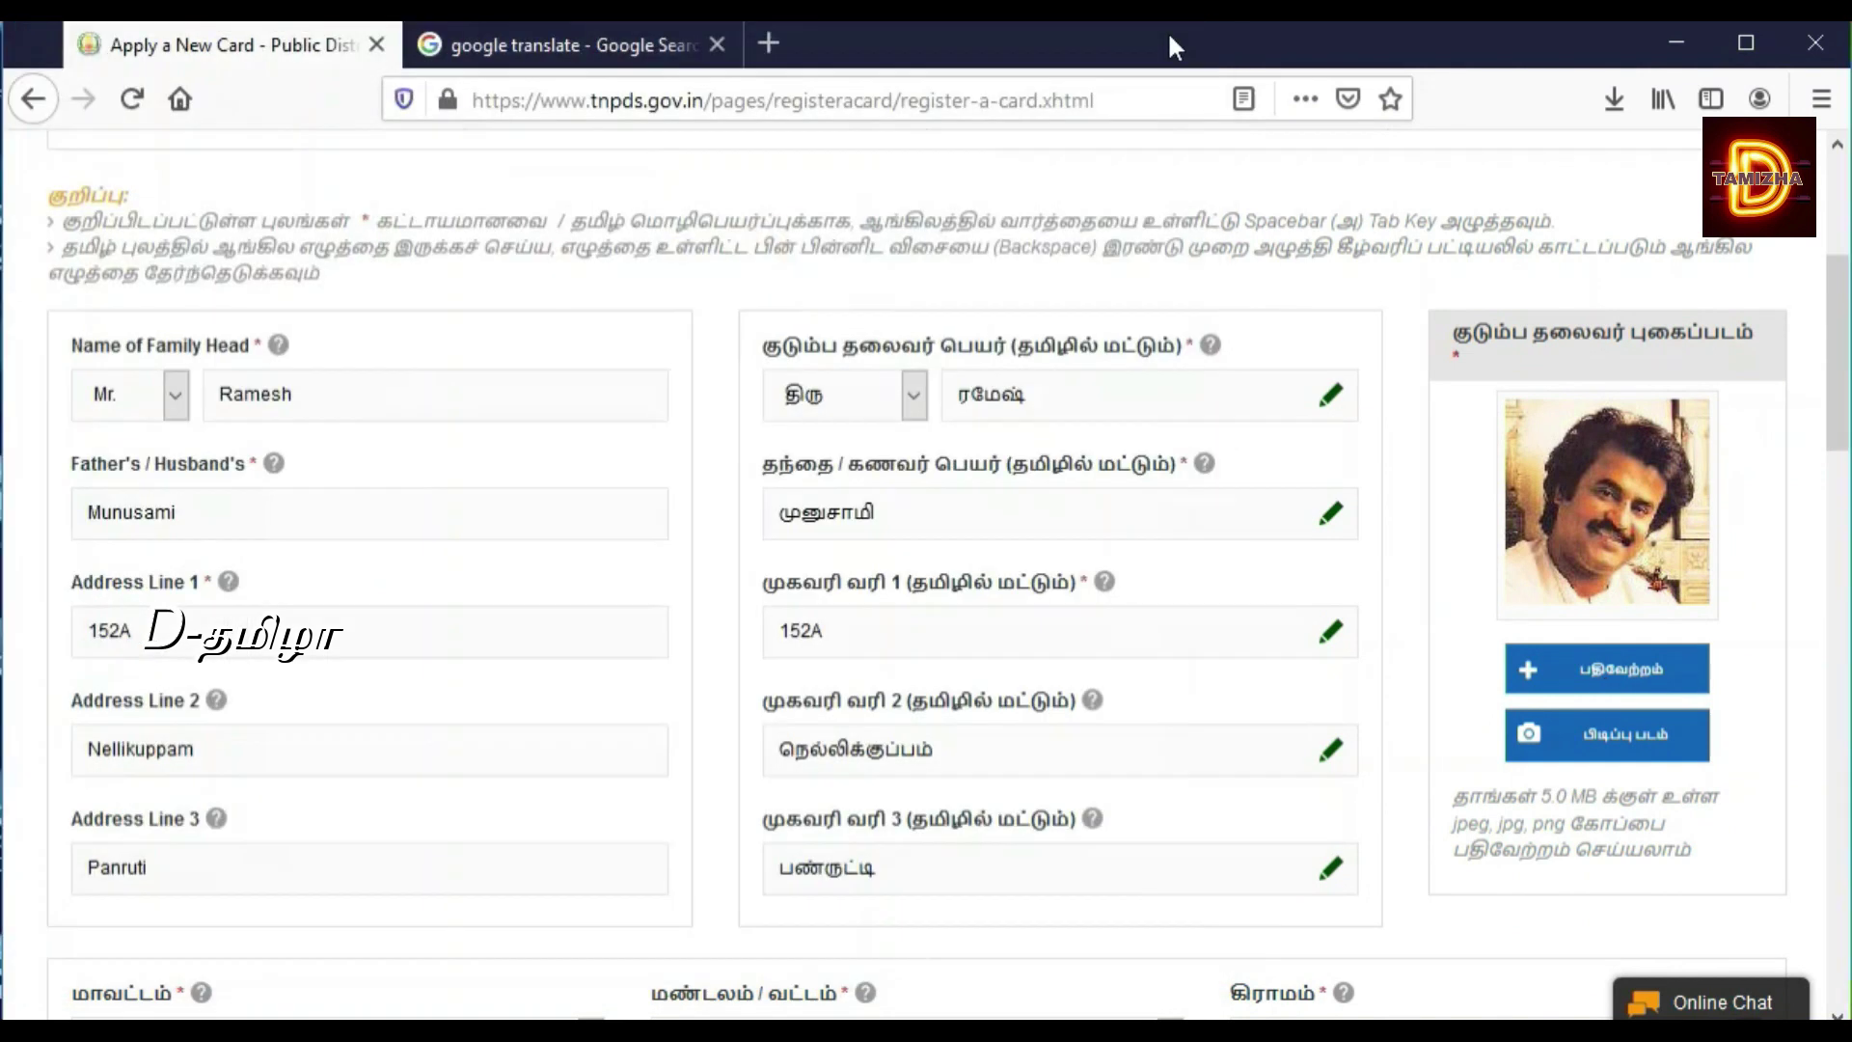
left_click_drag(1845, 354, 1844, 512)
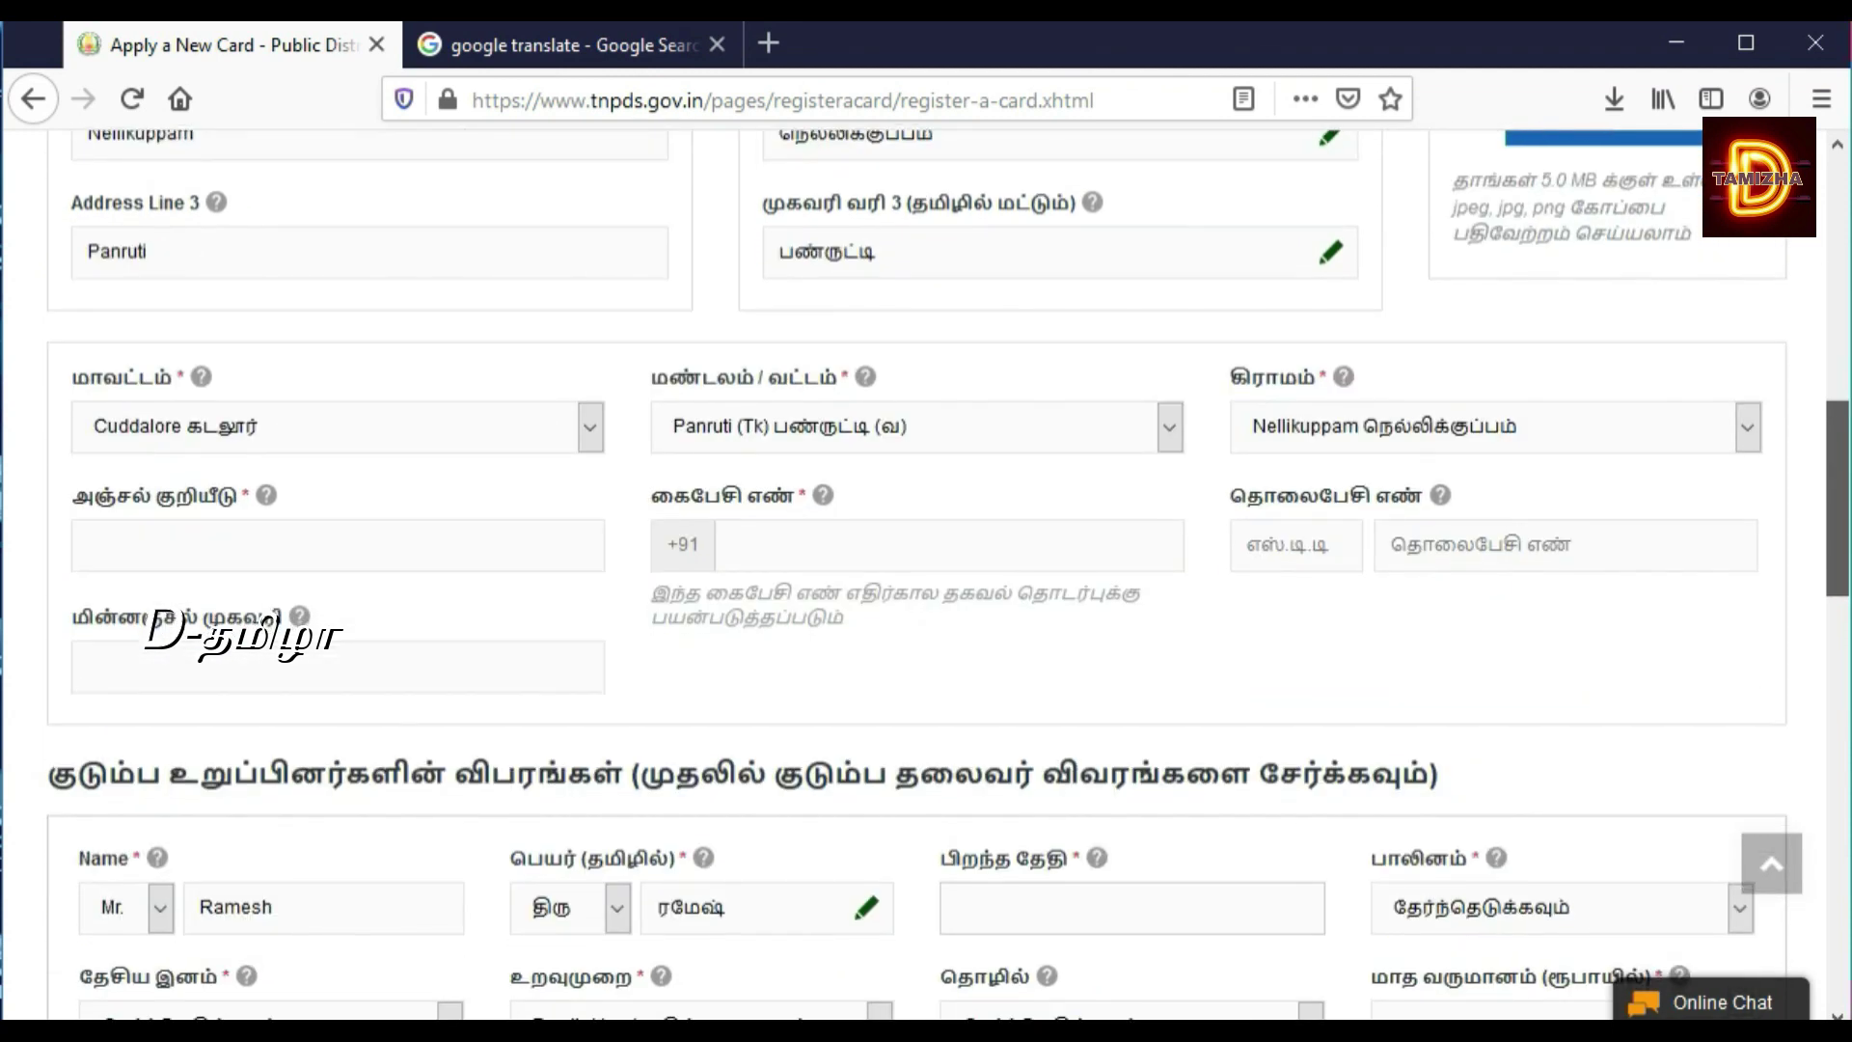
Step: Enter the PIN code and the applicant's mobile number after +91
left_click(838, 549)
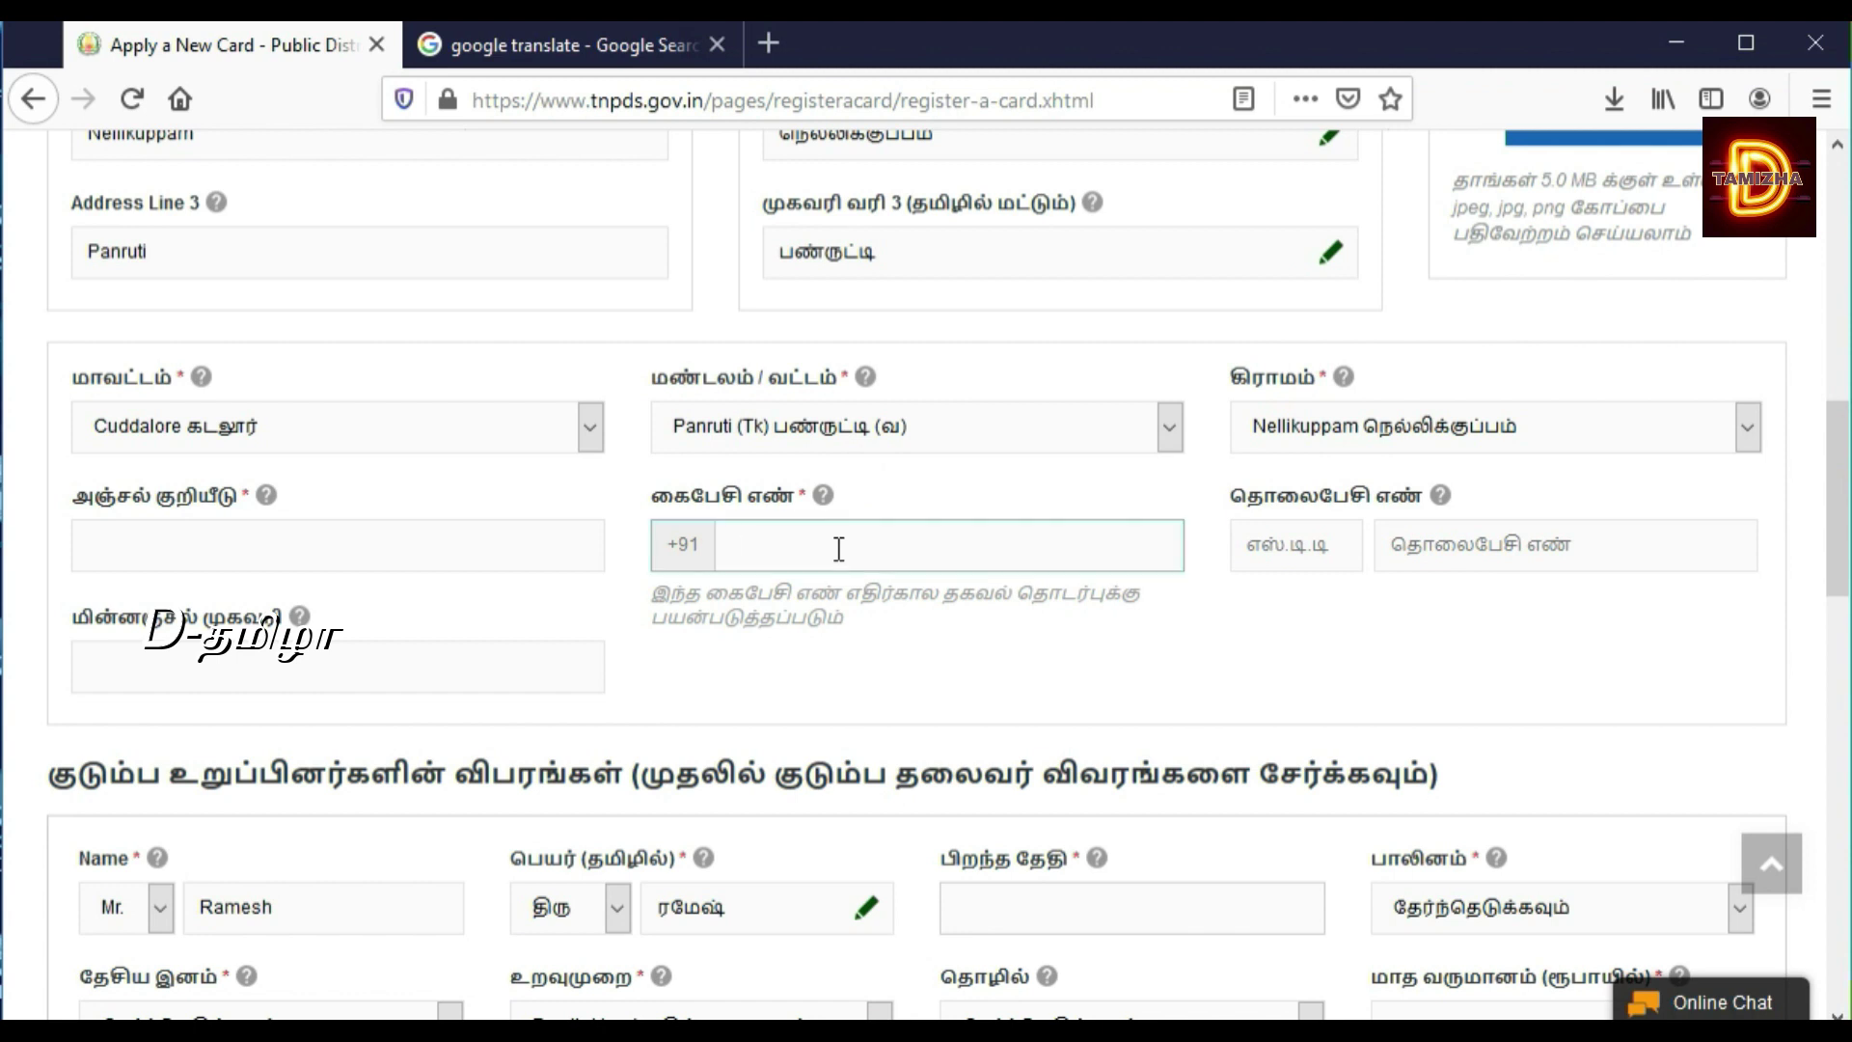
left_click(407, 550)
type("60")
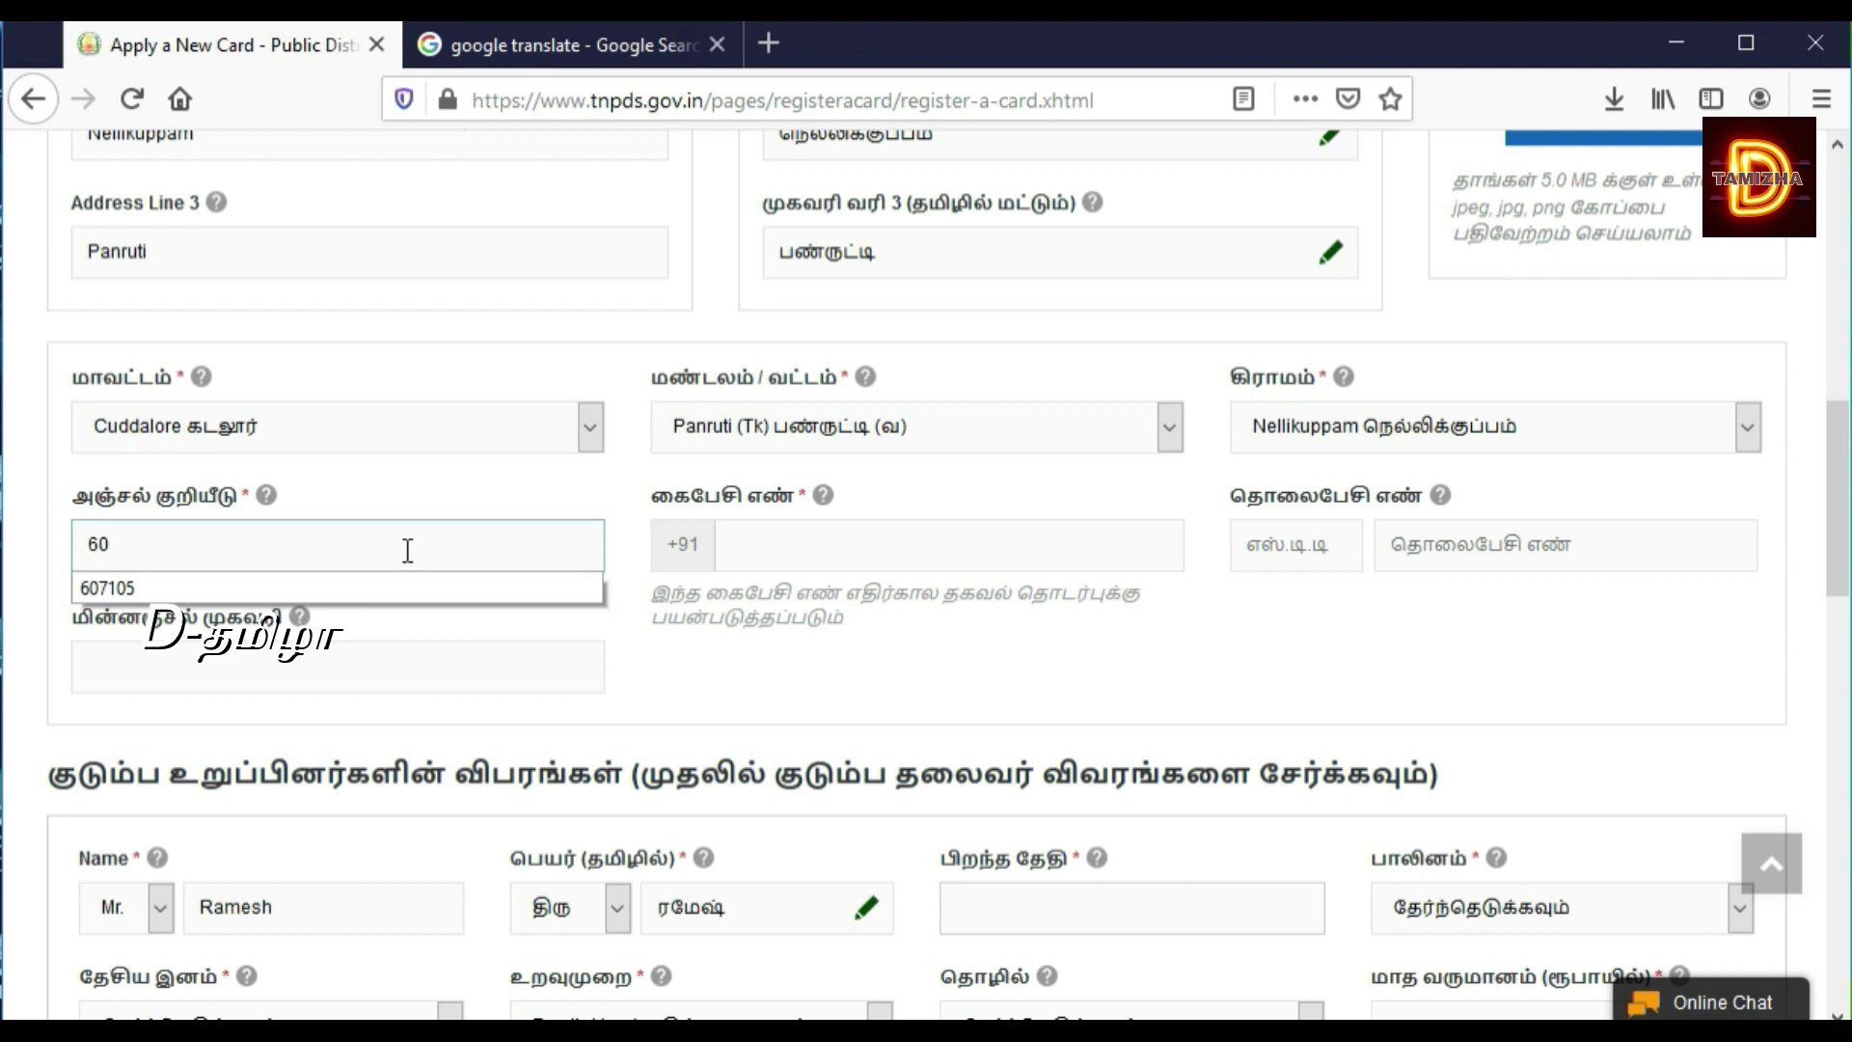
type("7105")
left_click(286, 588)
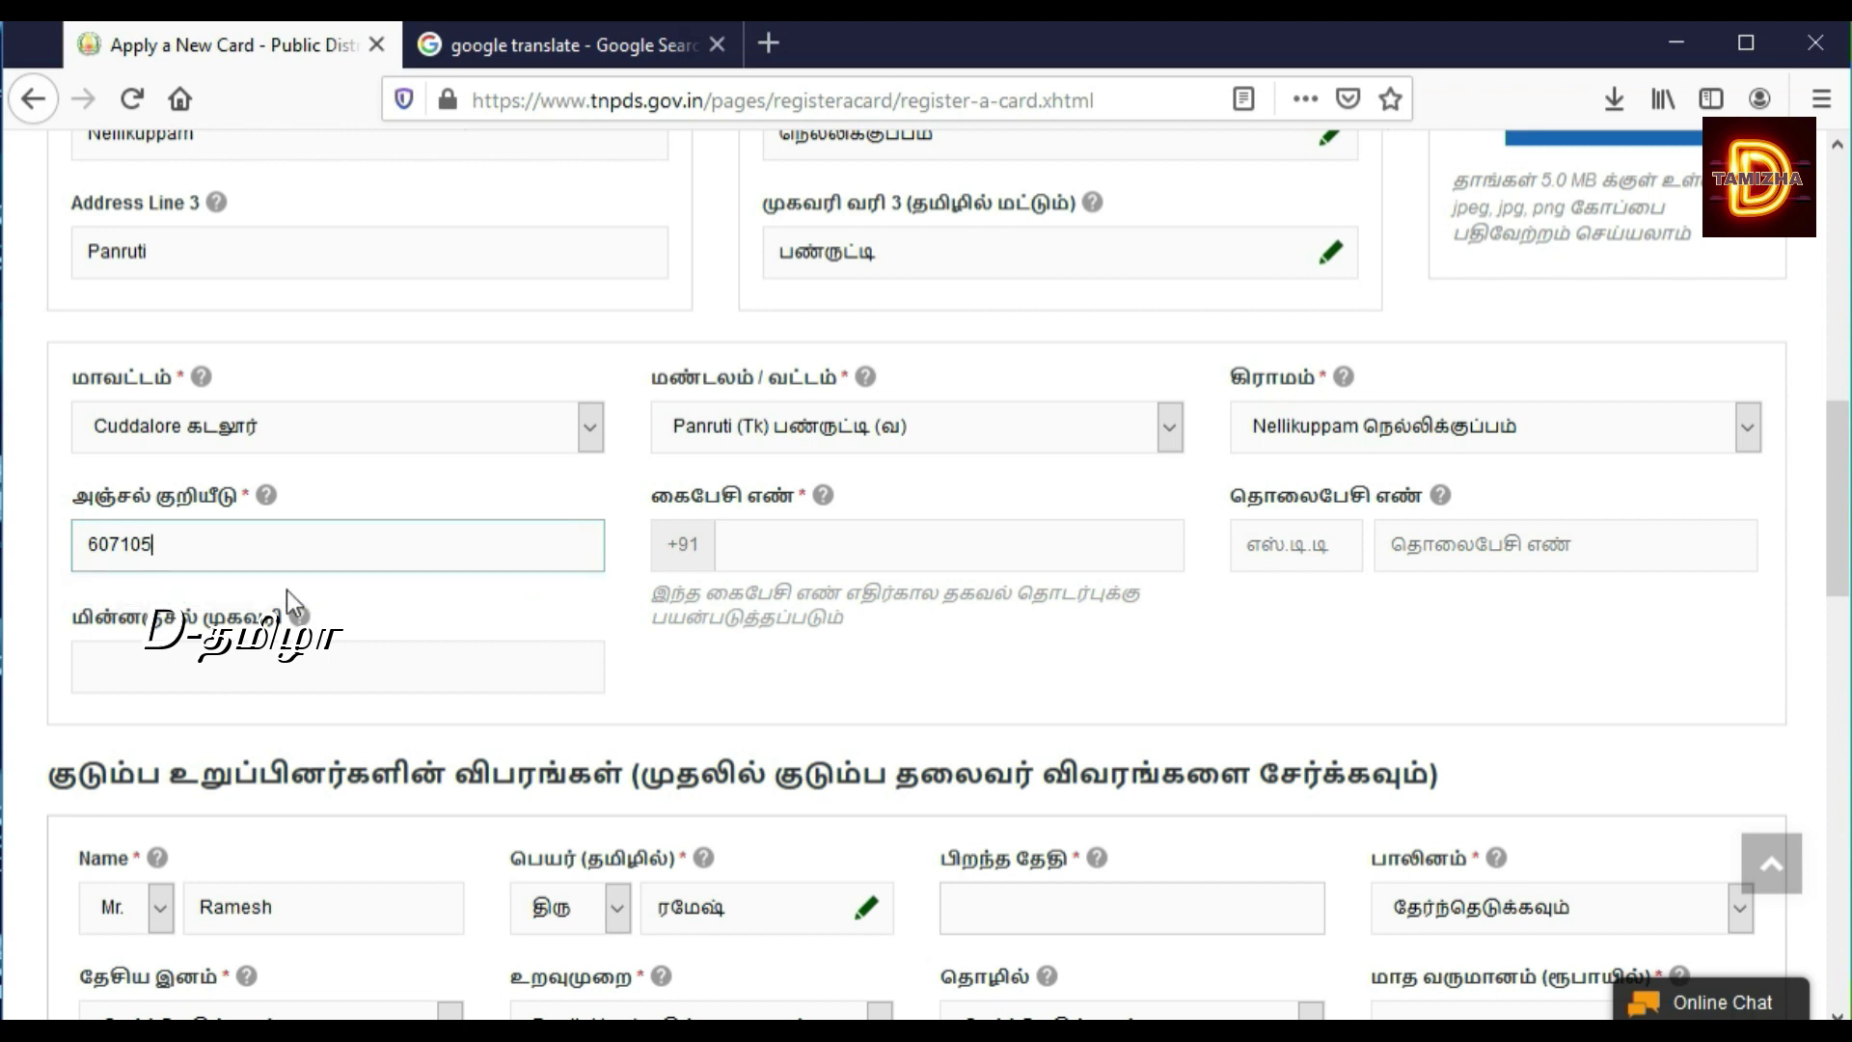
left_click(786, 540)
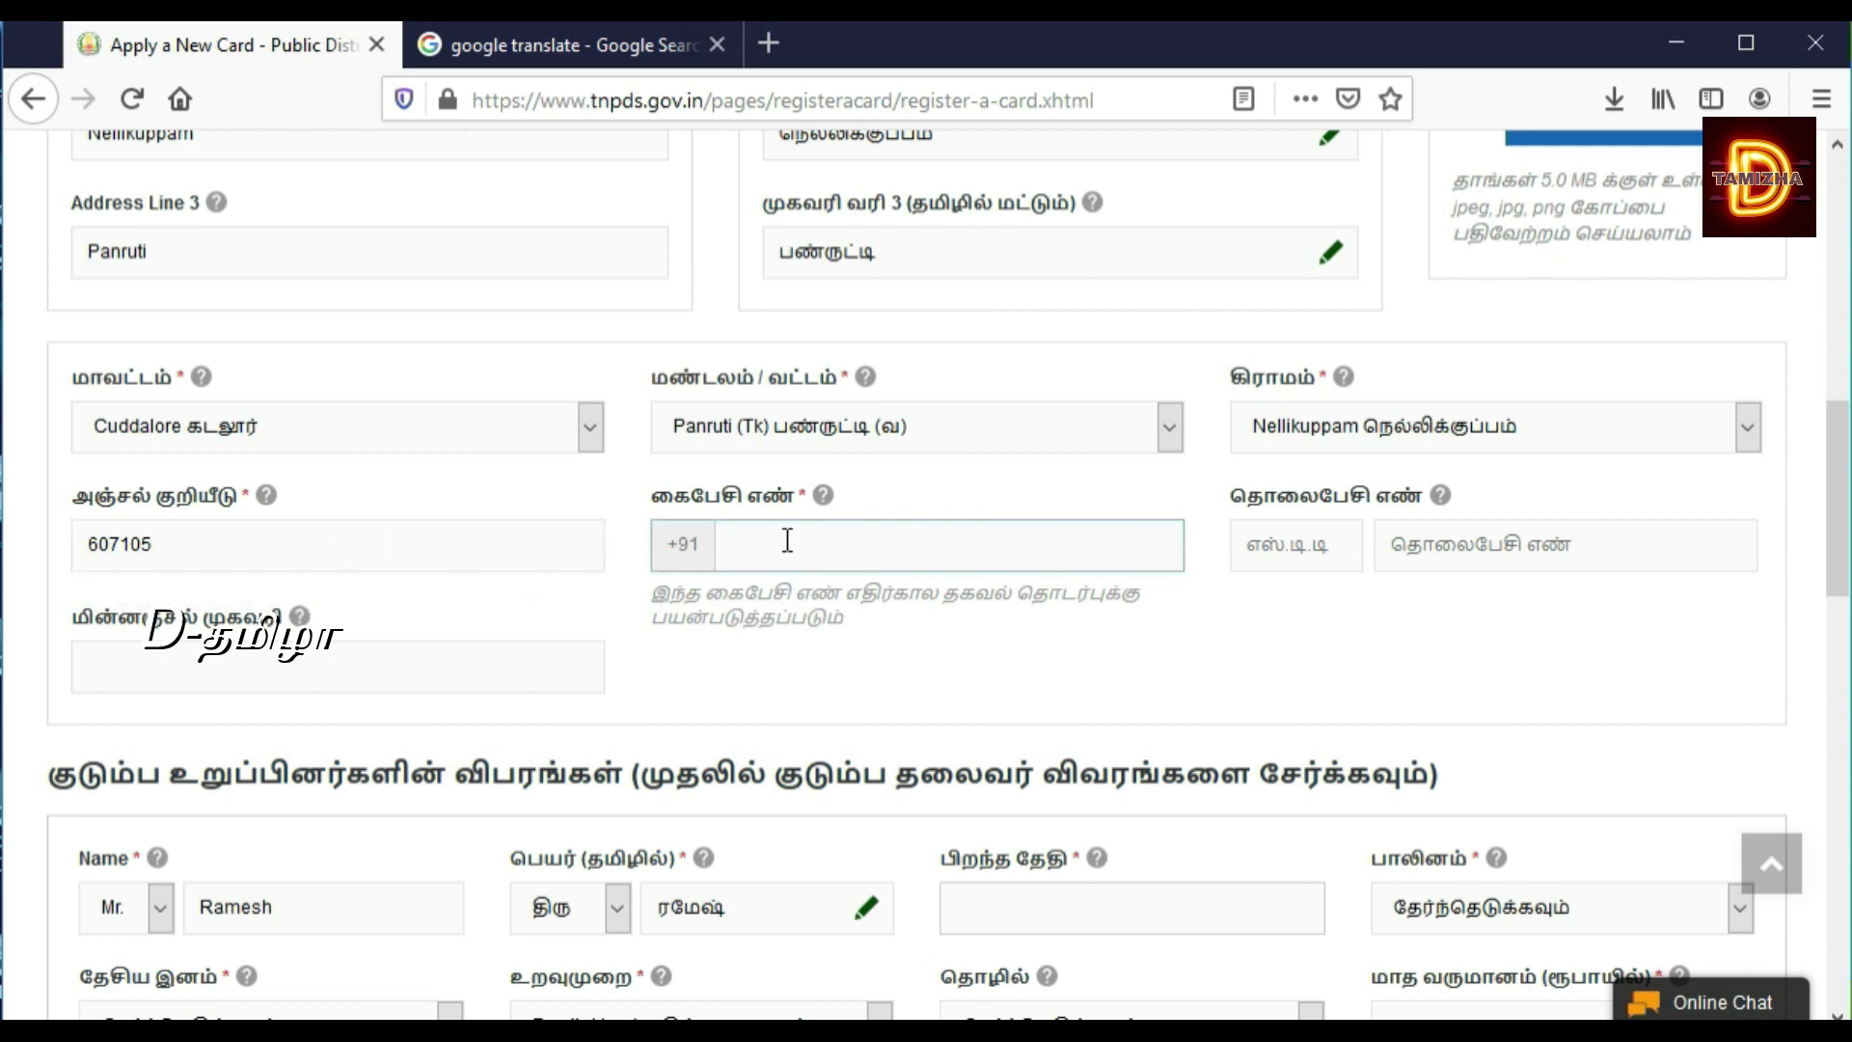
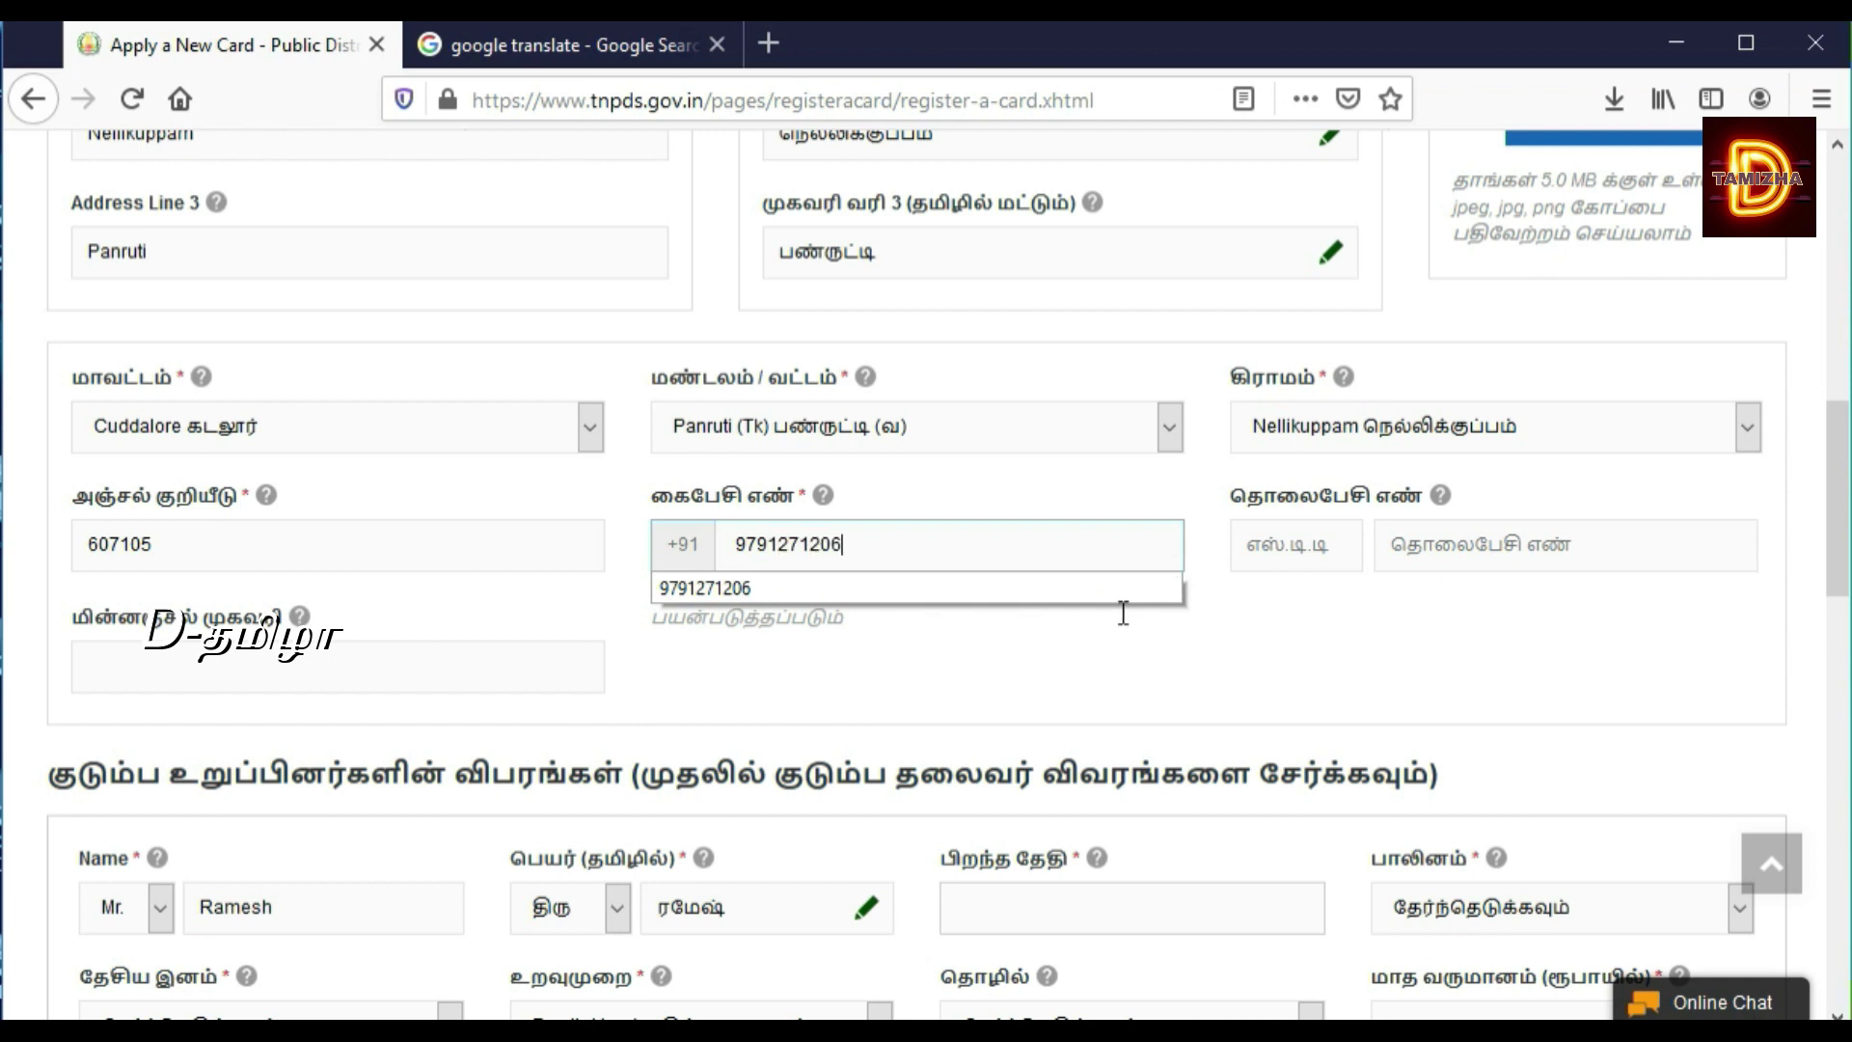
left_click(1111, 599)
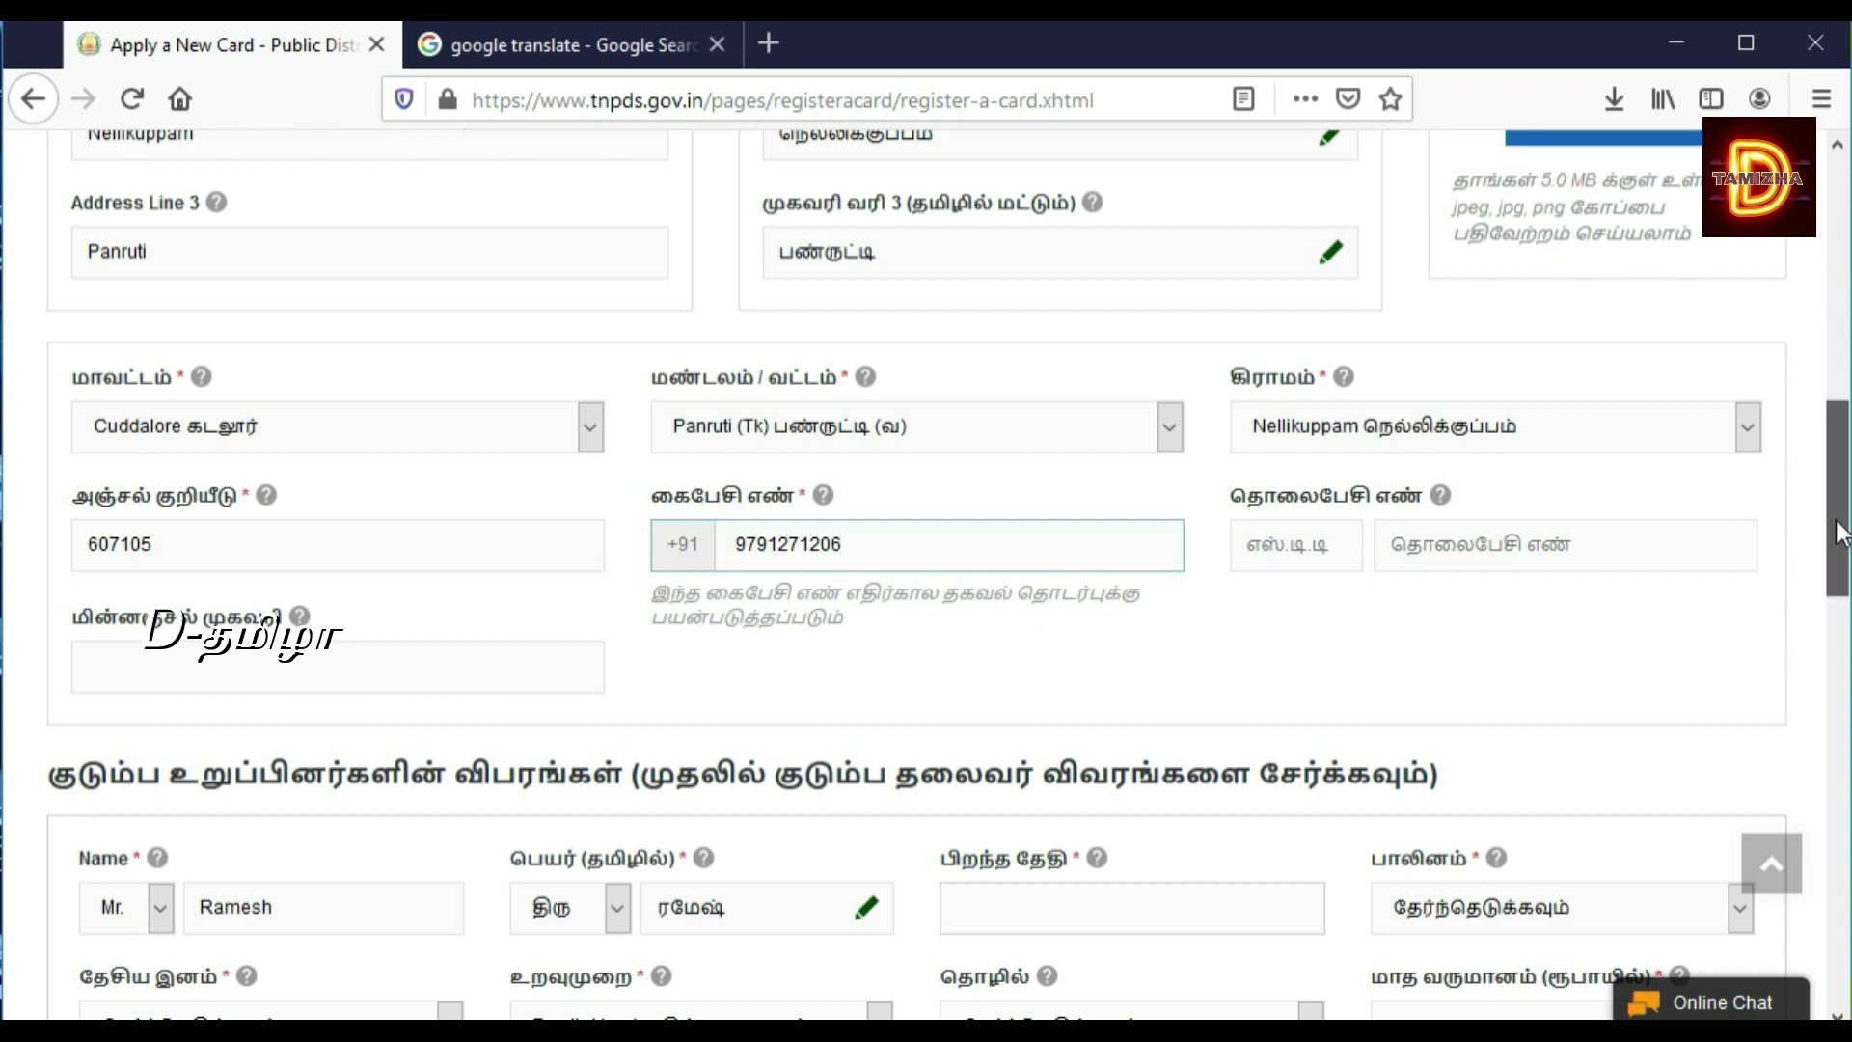
scroll(1838, 531, "down", 3)
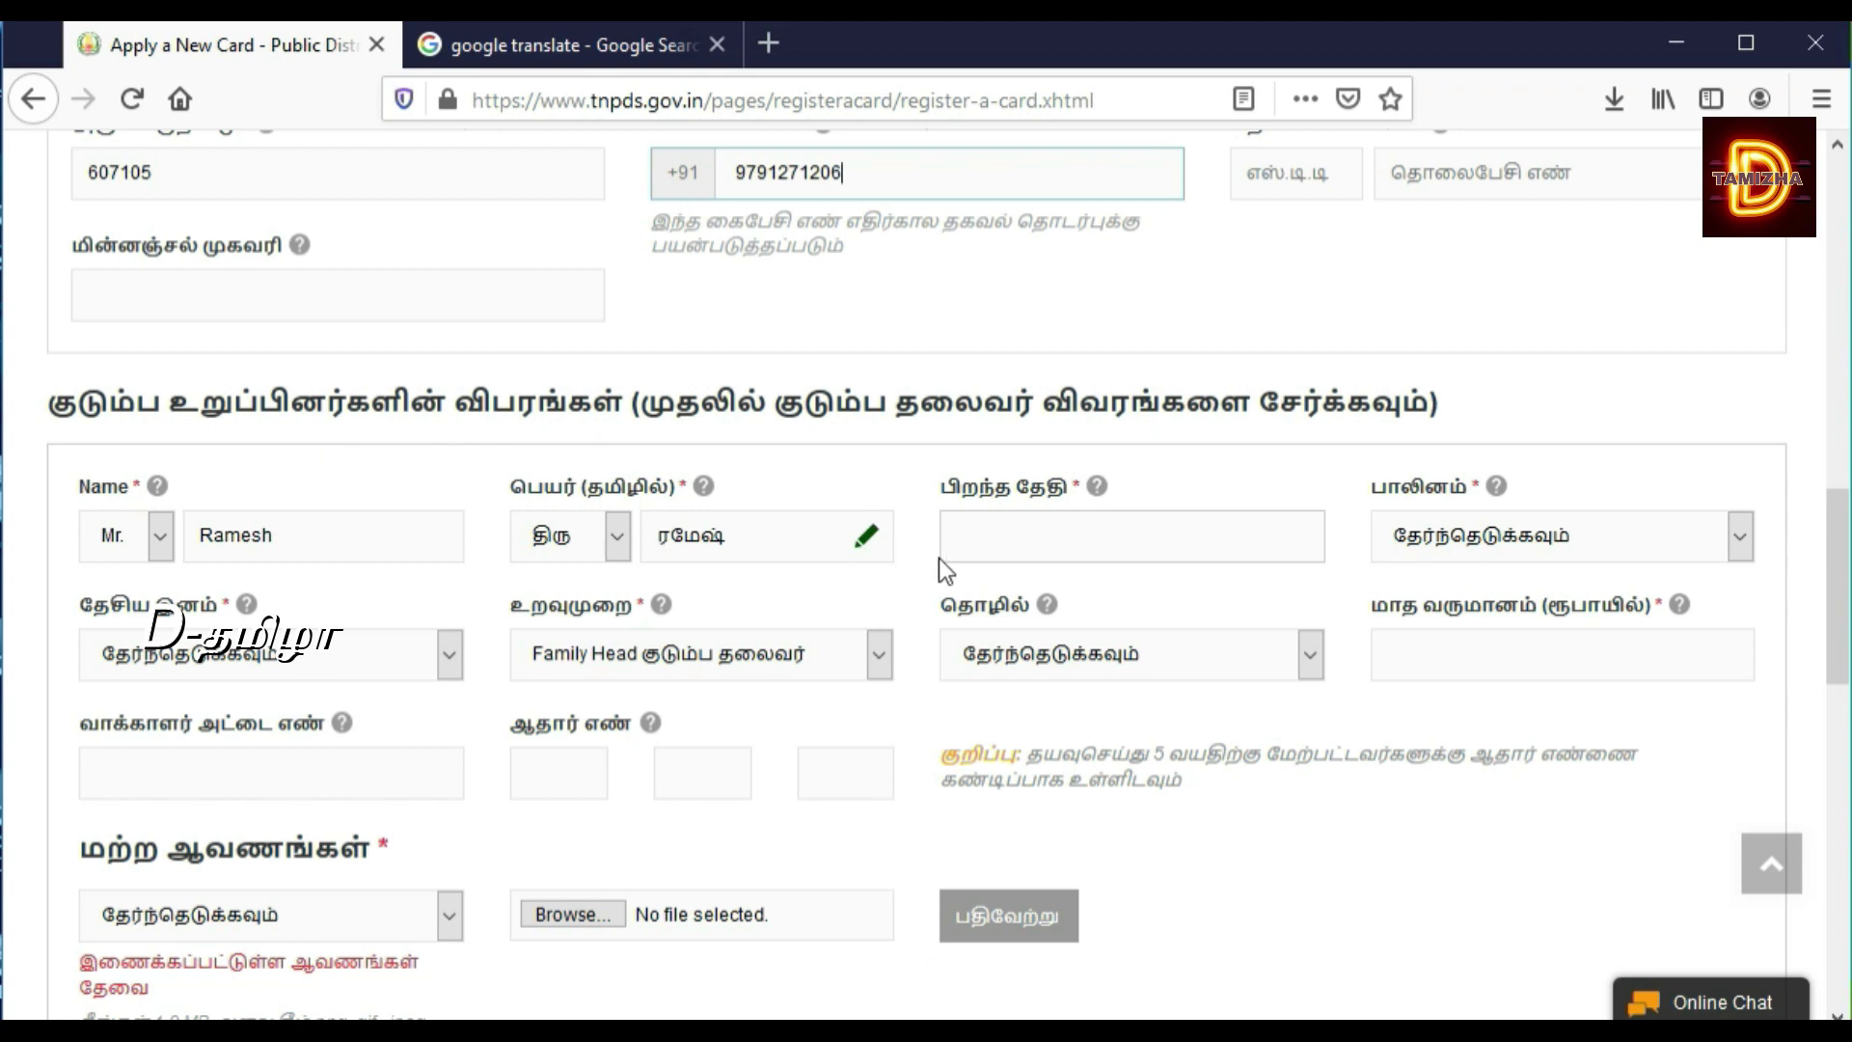
left_click(1008, 547)
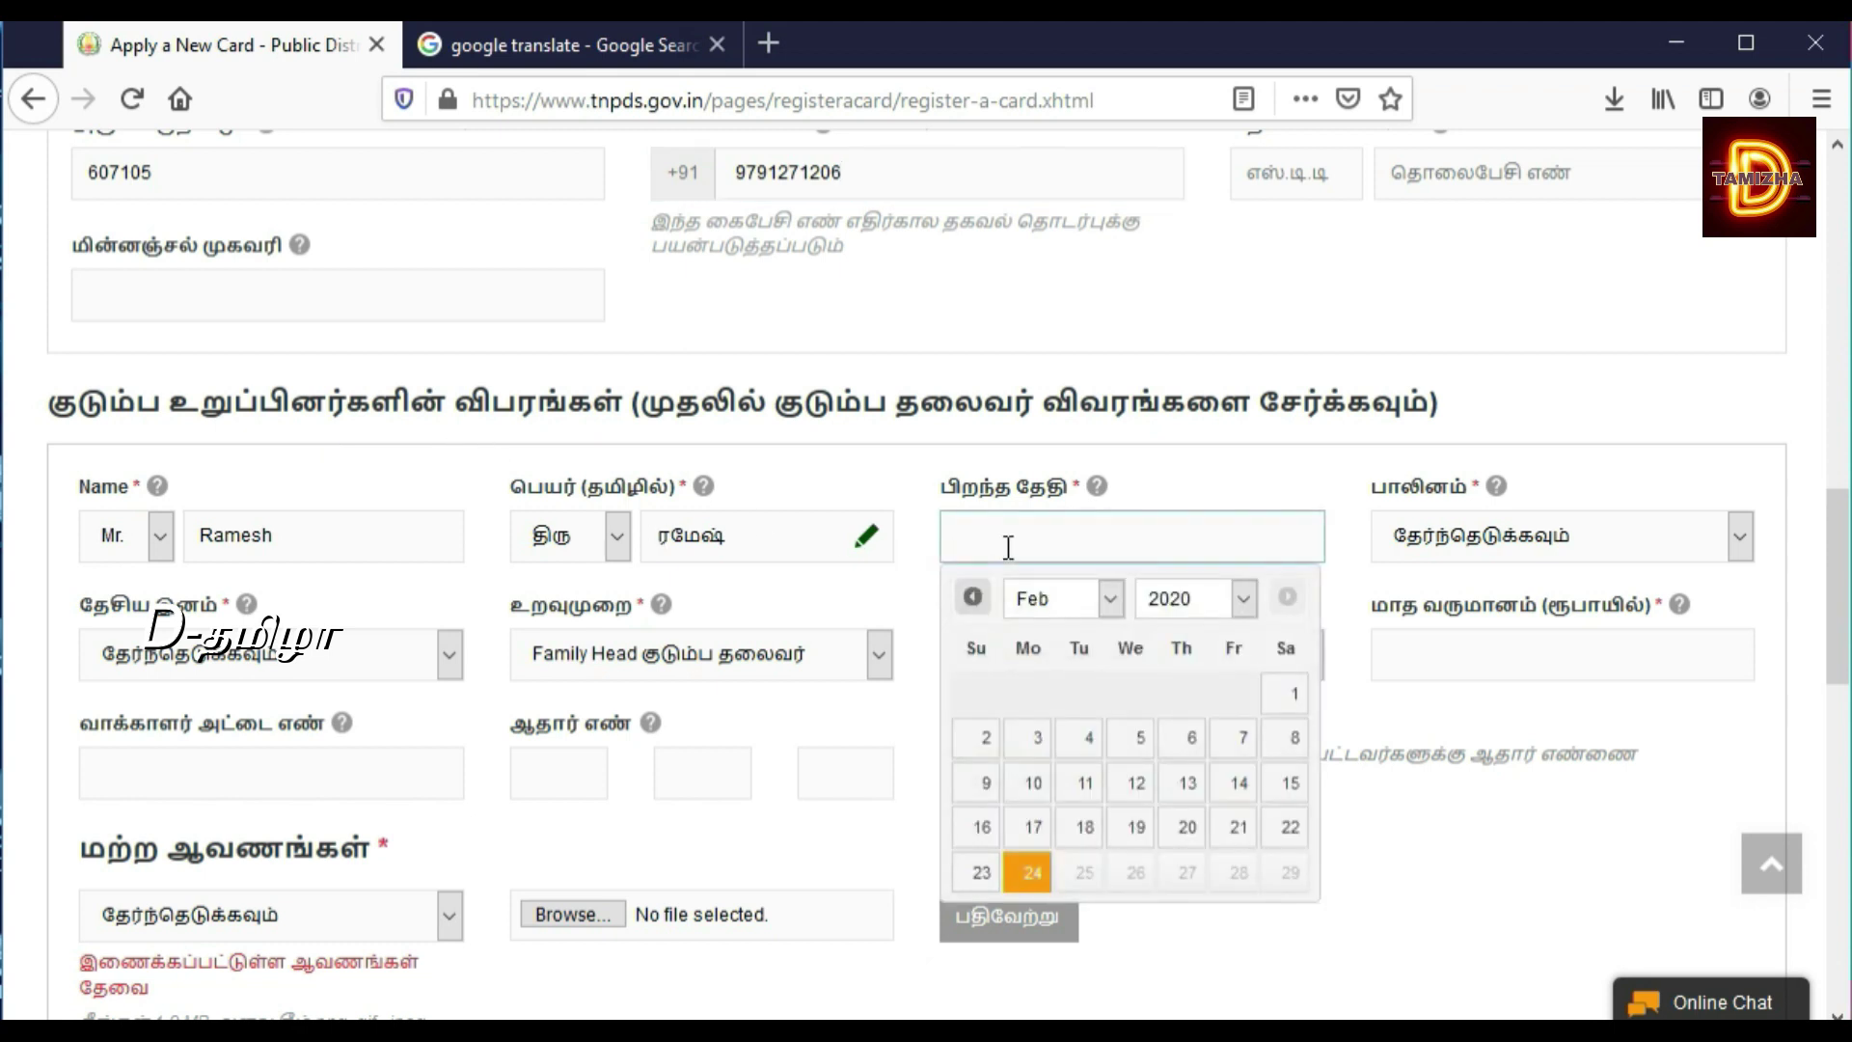
left_click(1096, 598)
left_click(1158, 598)
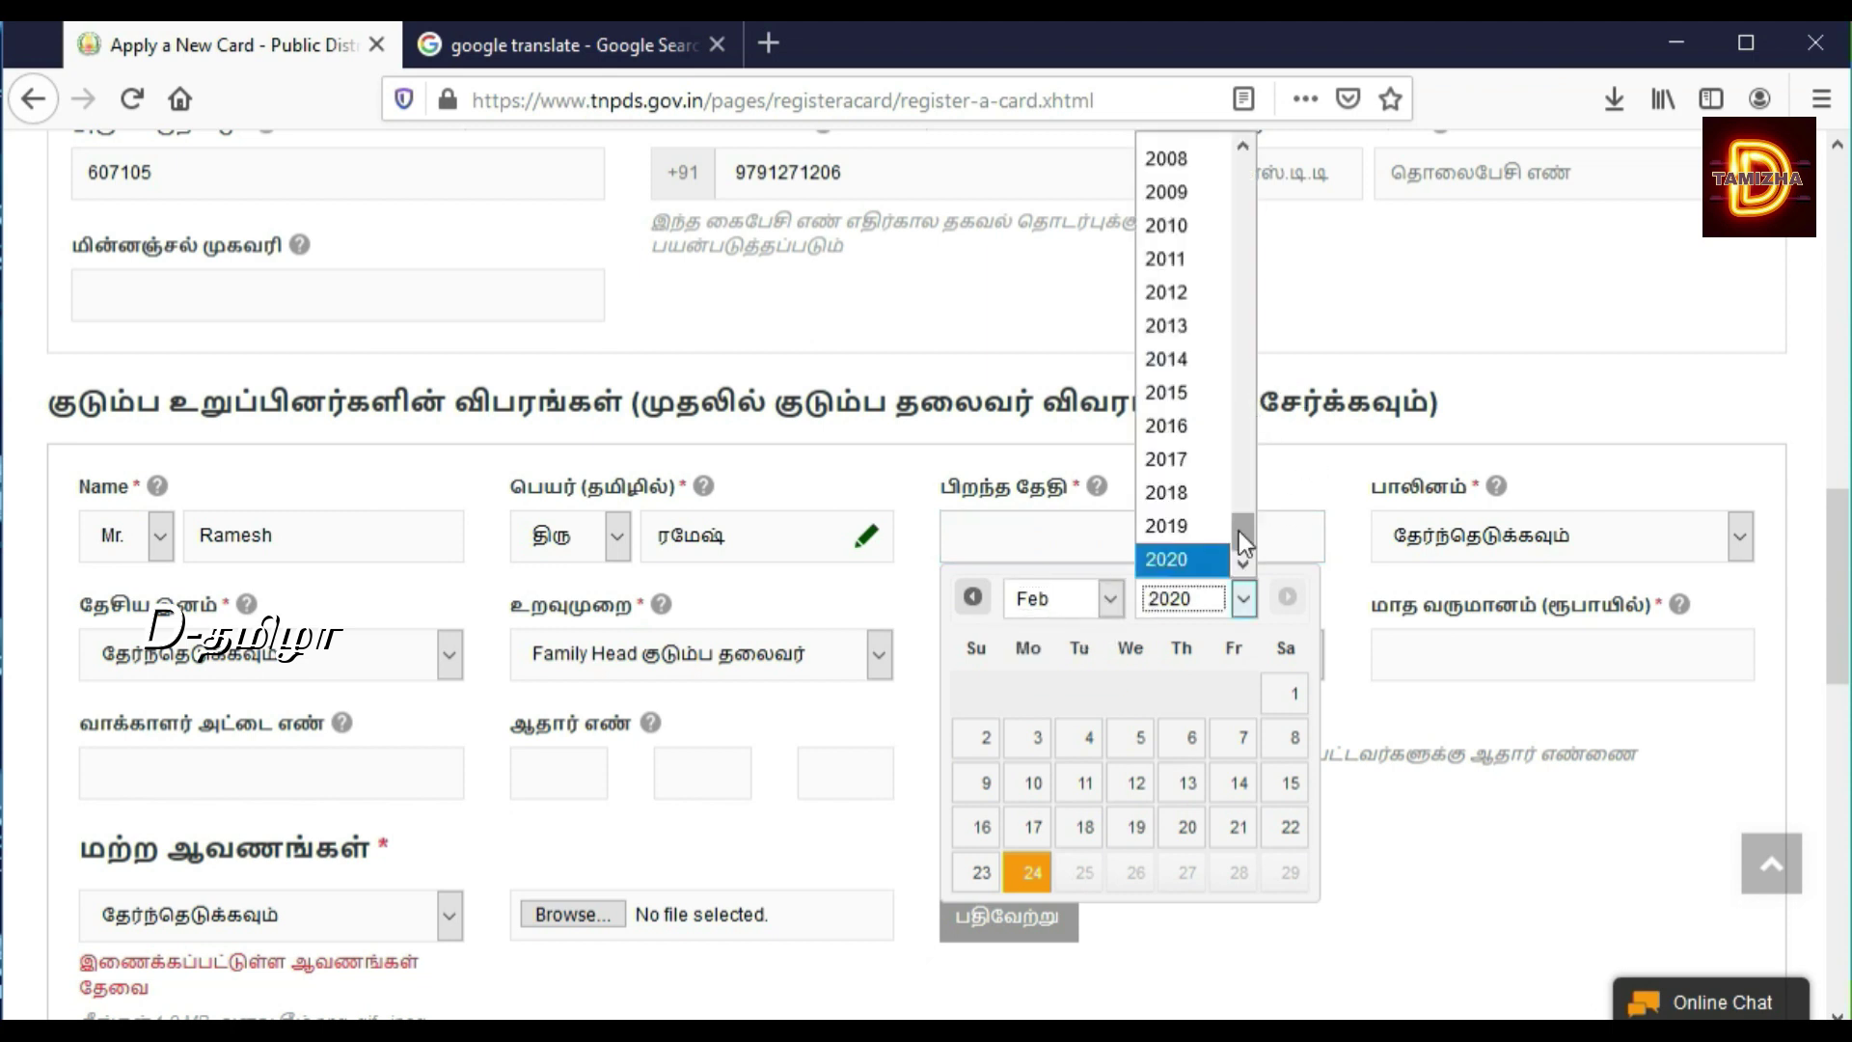
left_click_drag(1238, 529, 1247, 467)
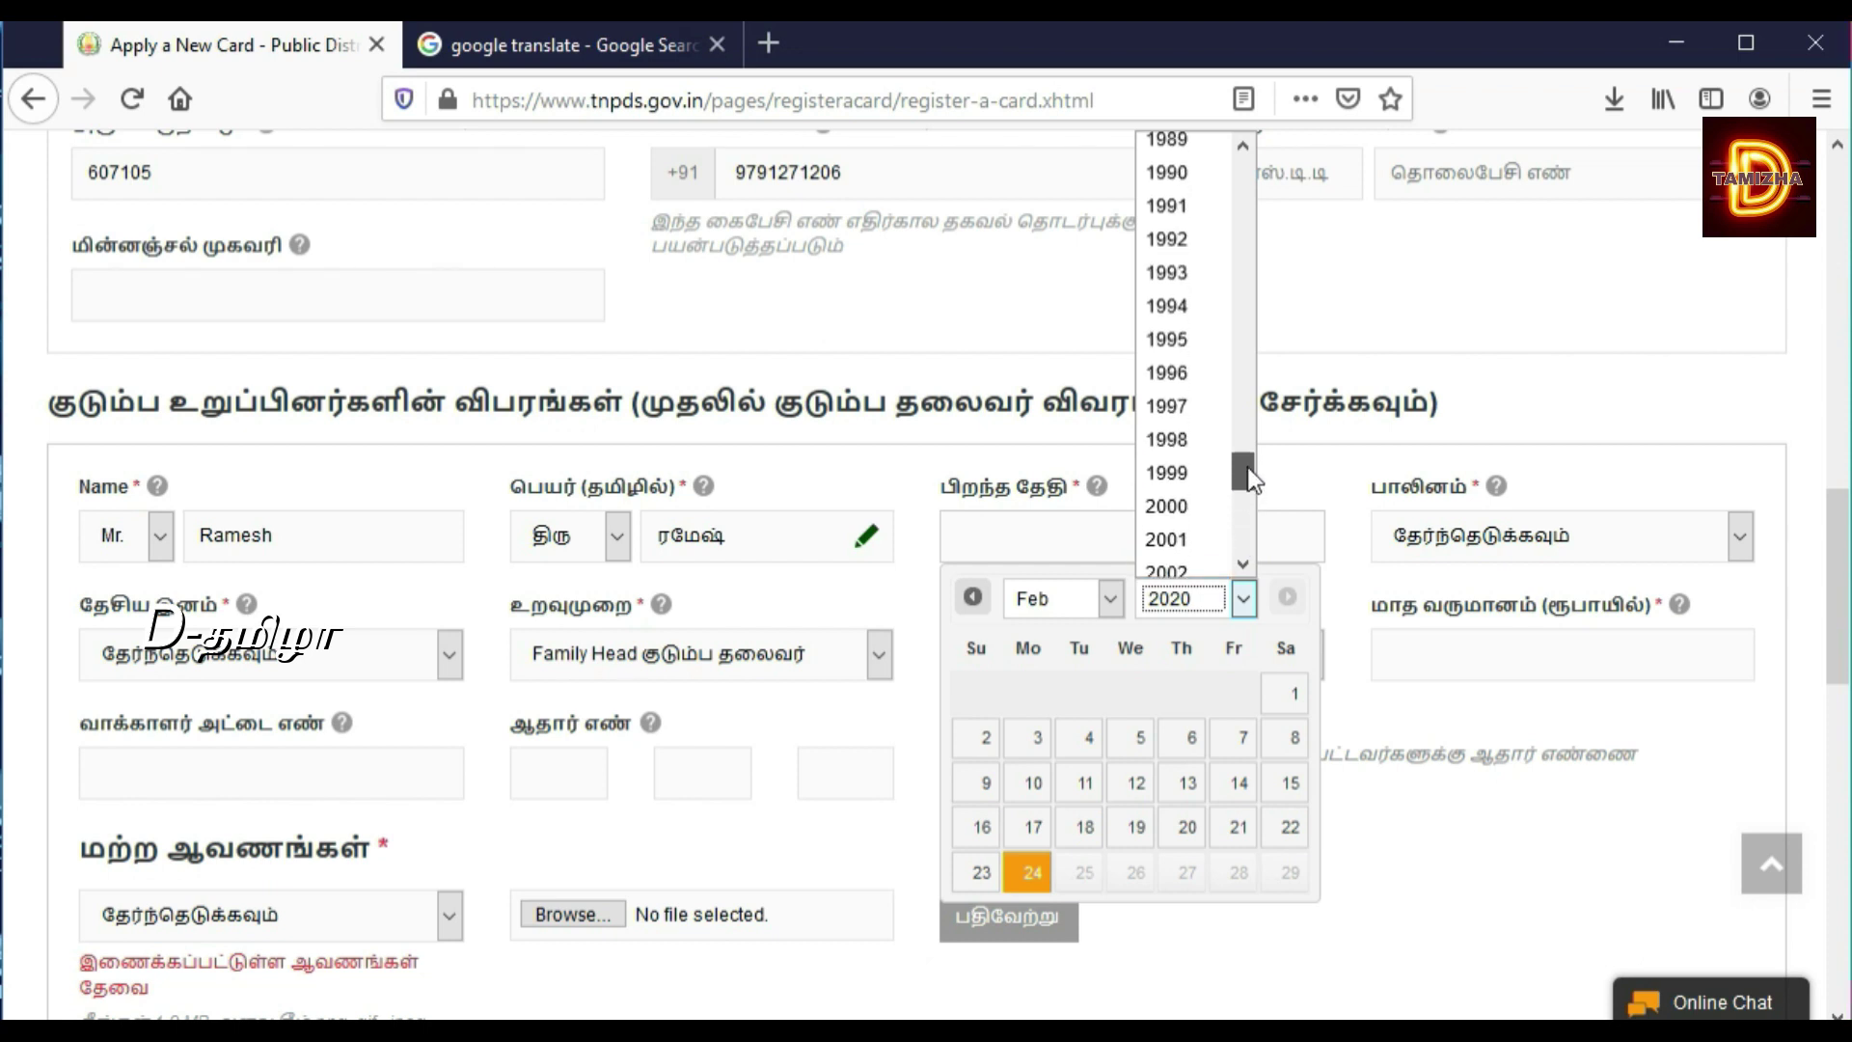
left_click(1192, 206)
left_click(1108, 604)
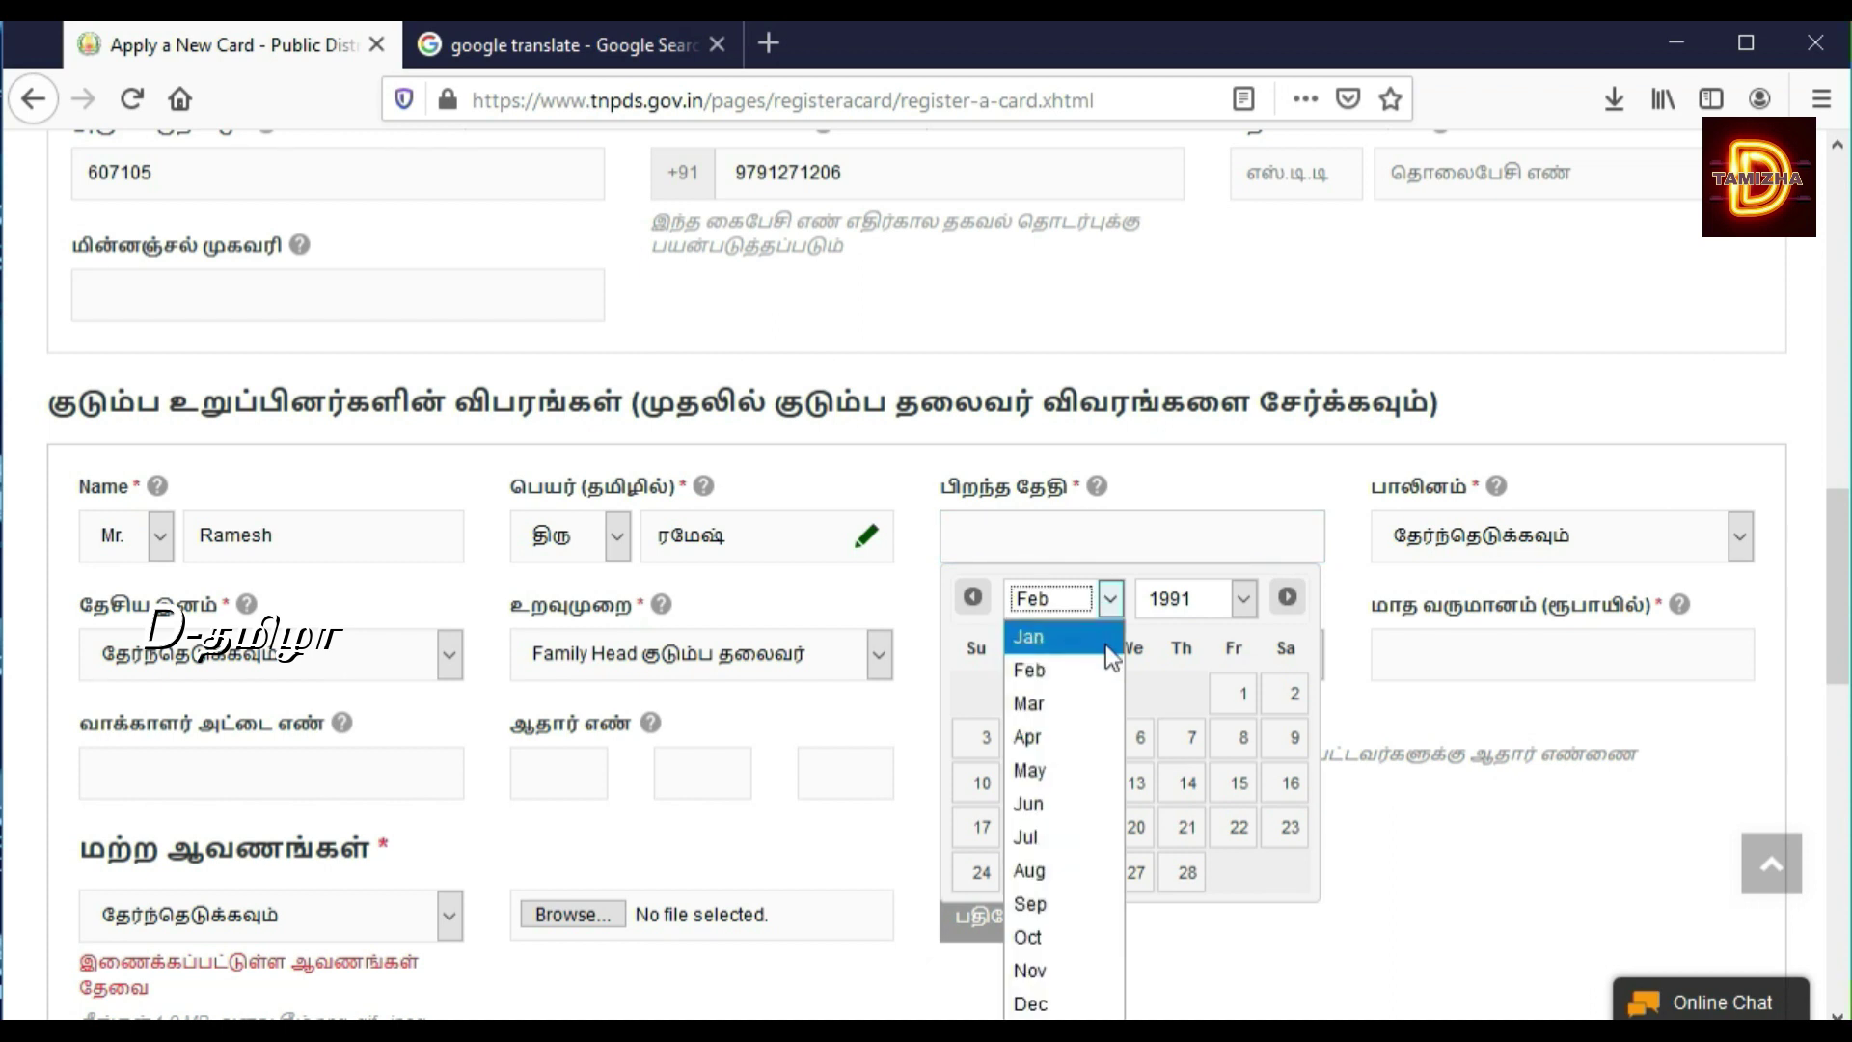
left_click(1062, 812)
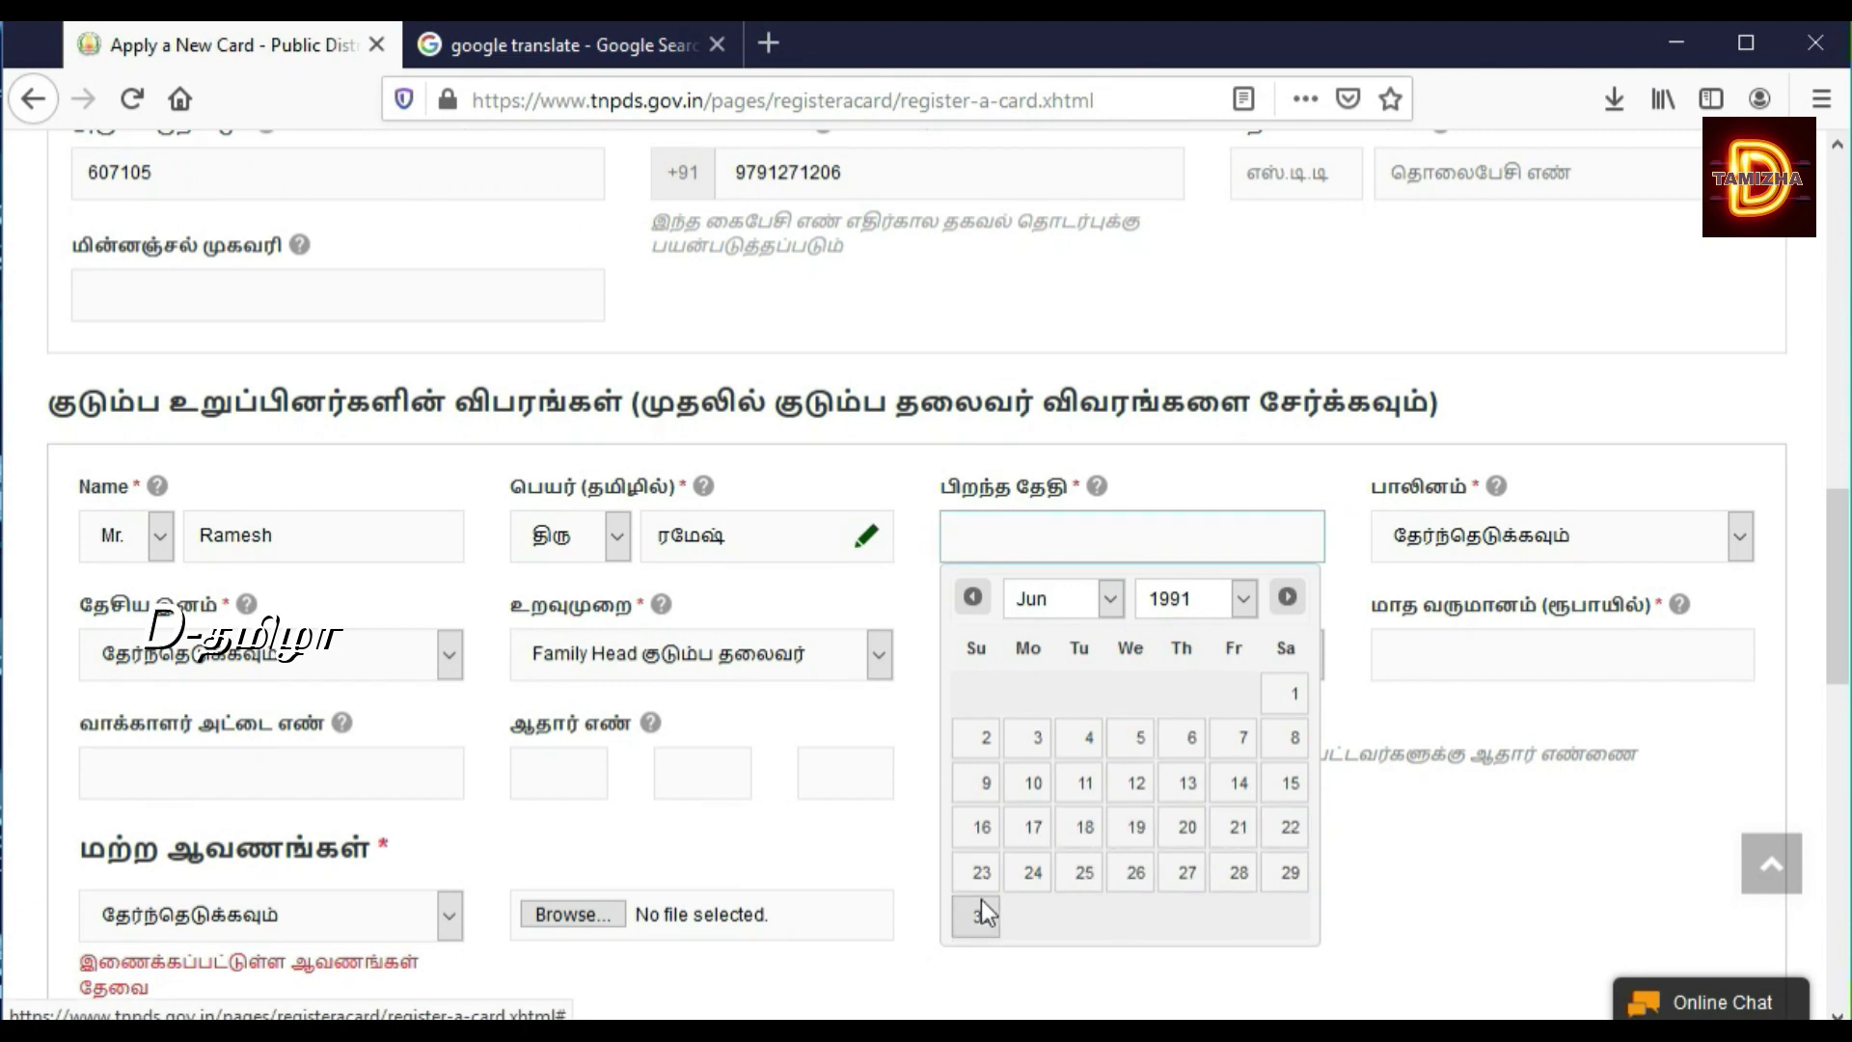
left_click(1188, 831)
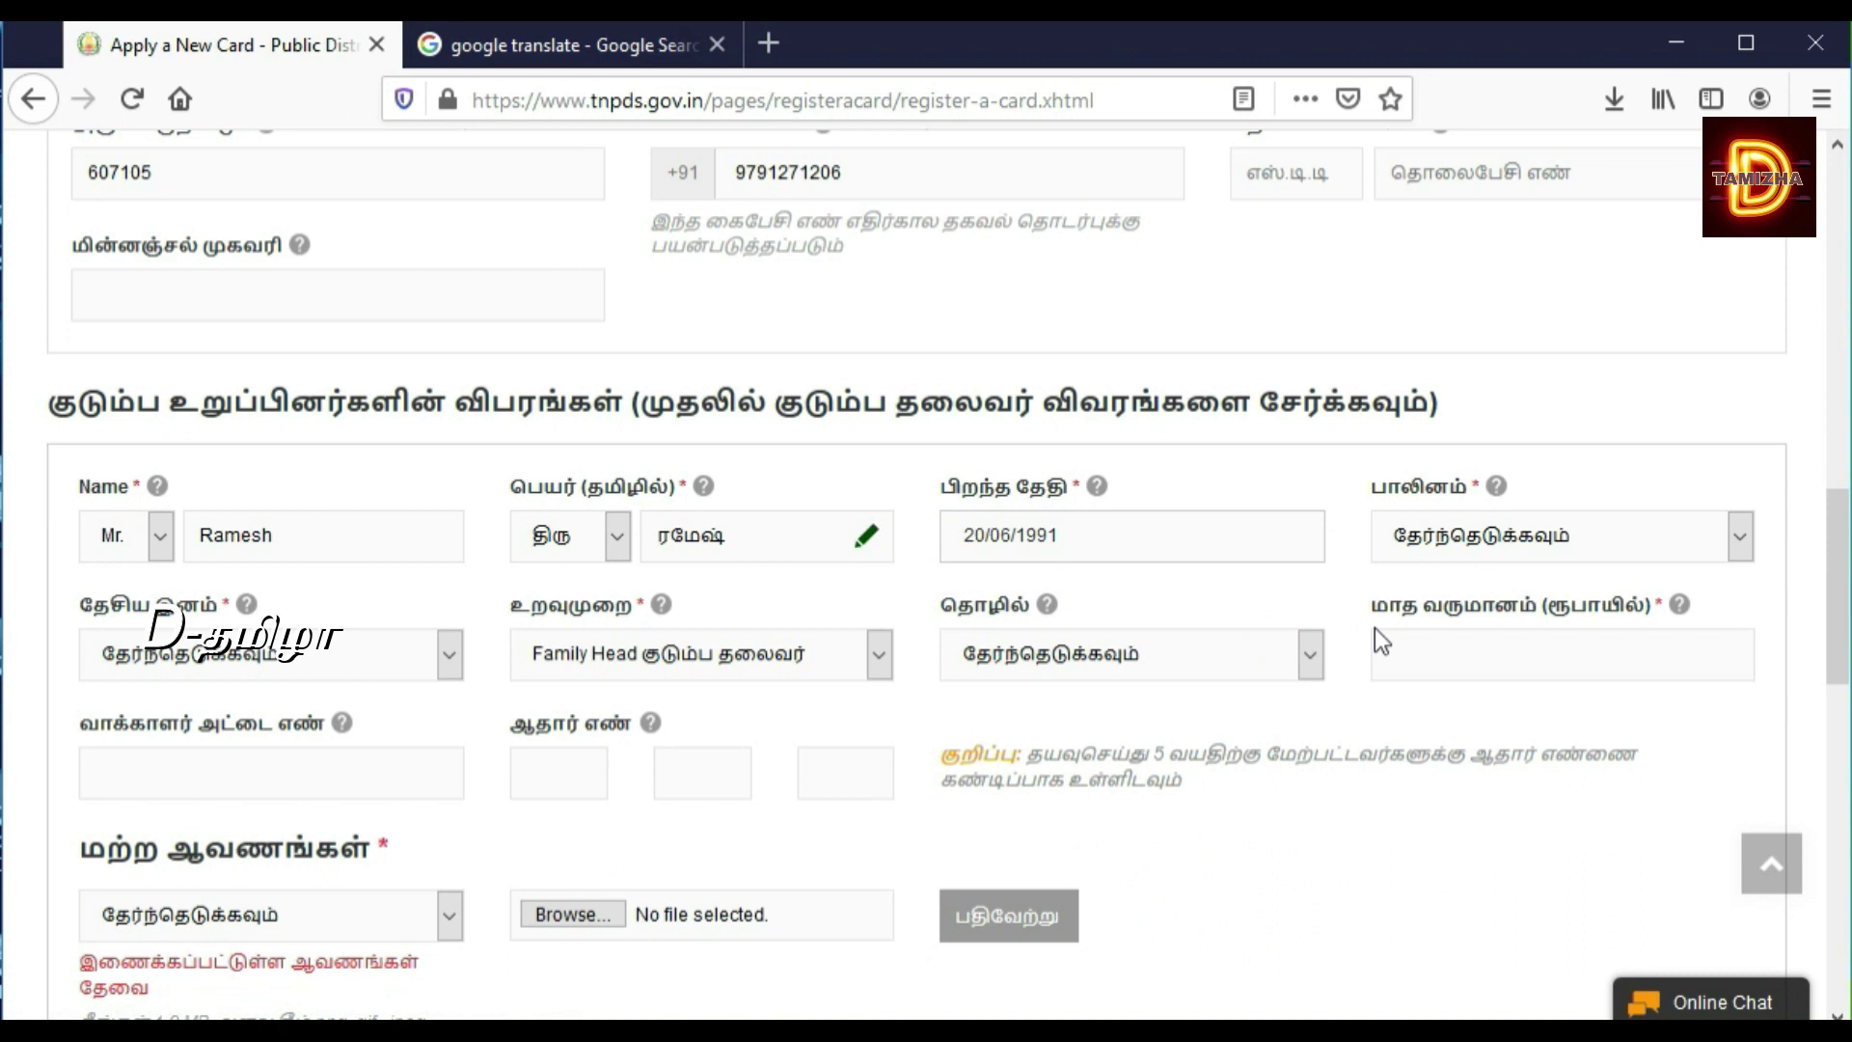
Step: Set the family head's gender to ஆண் and nationality to இந்தியன்
left_click(1468, 542)
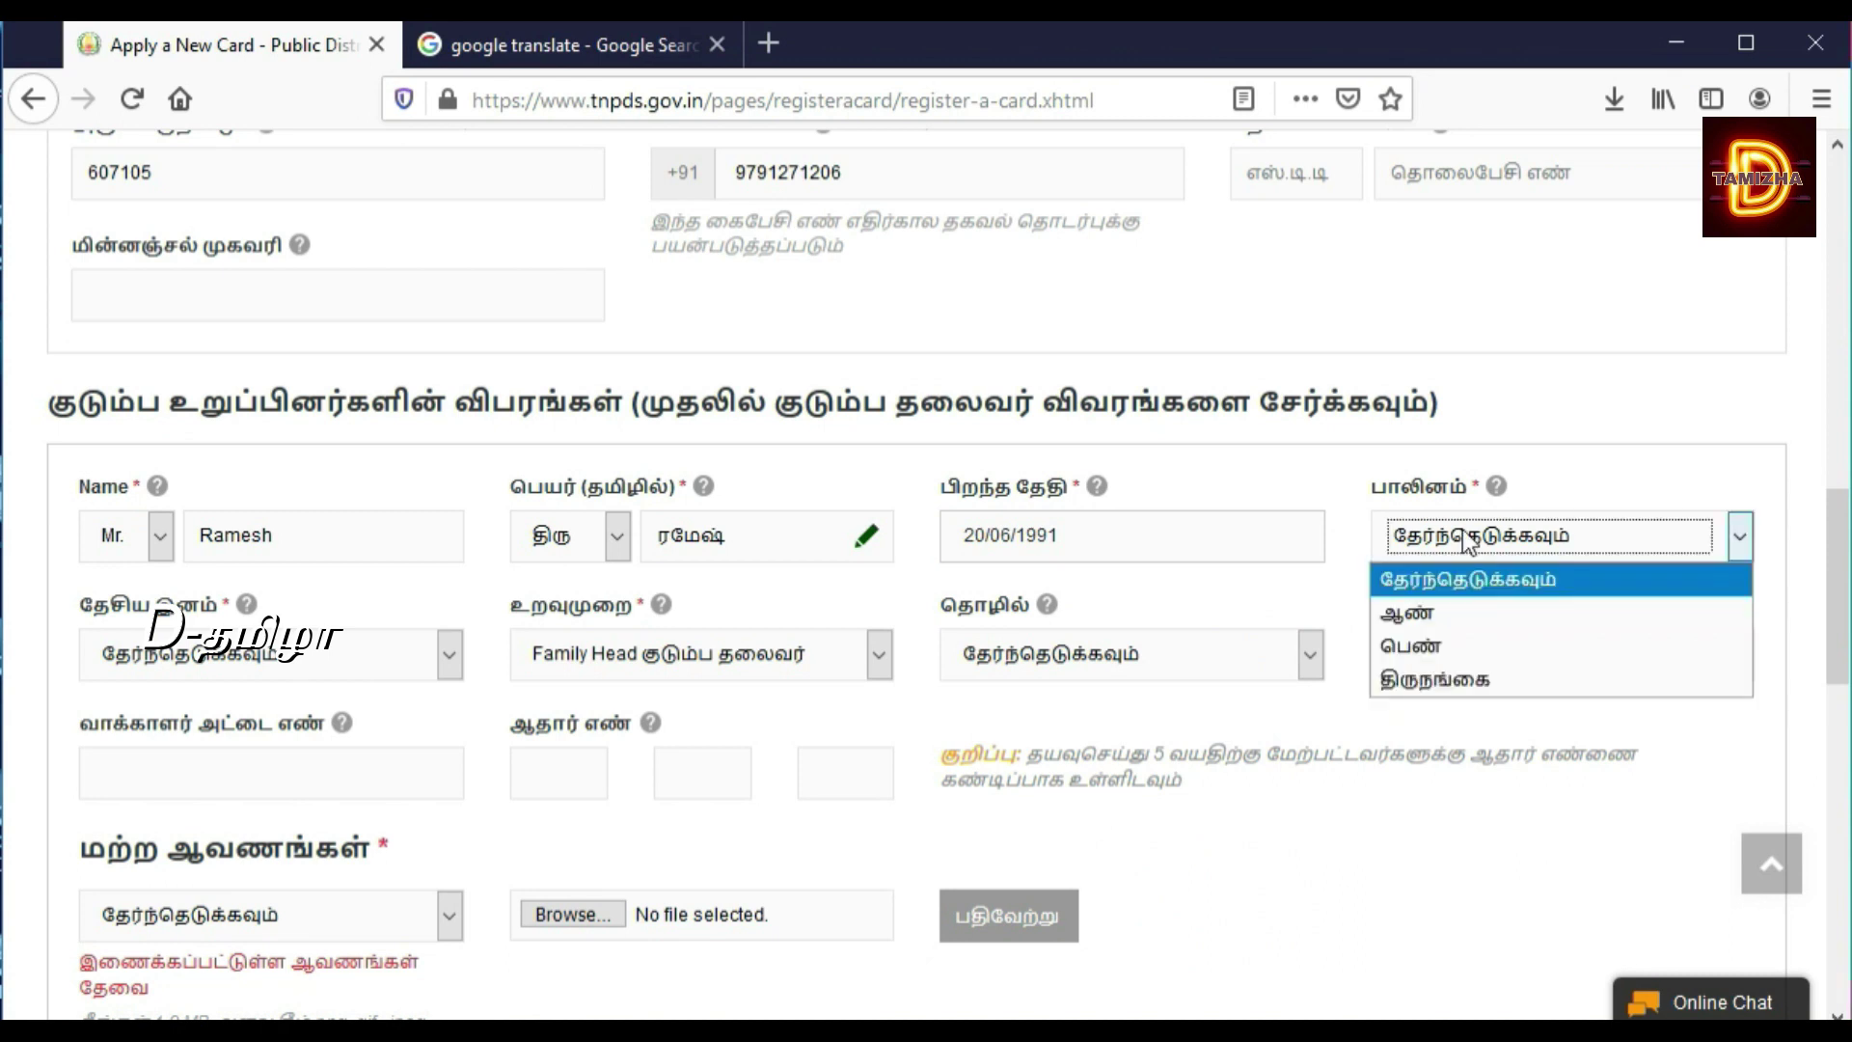
left_click(1436, 610)
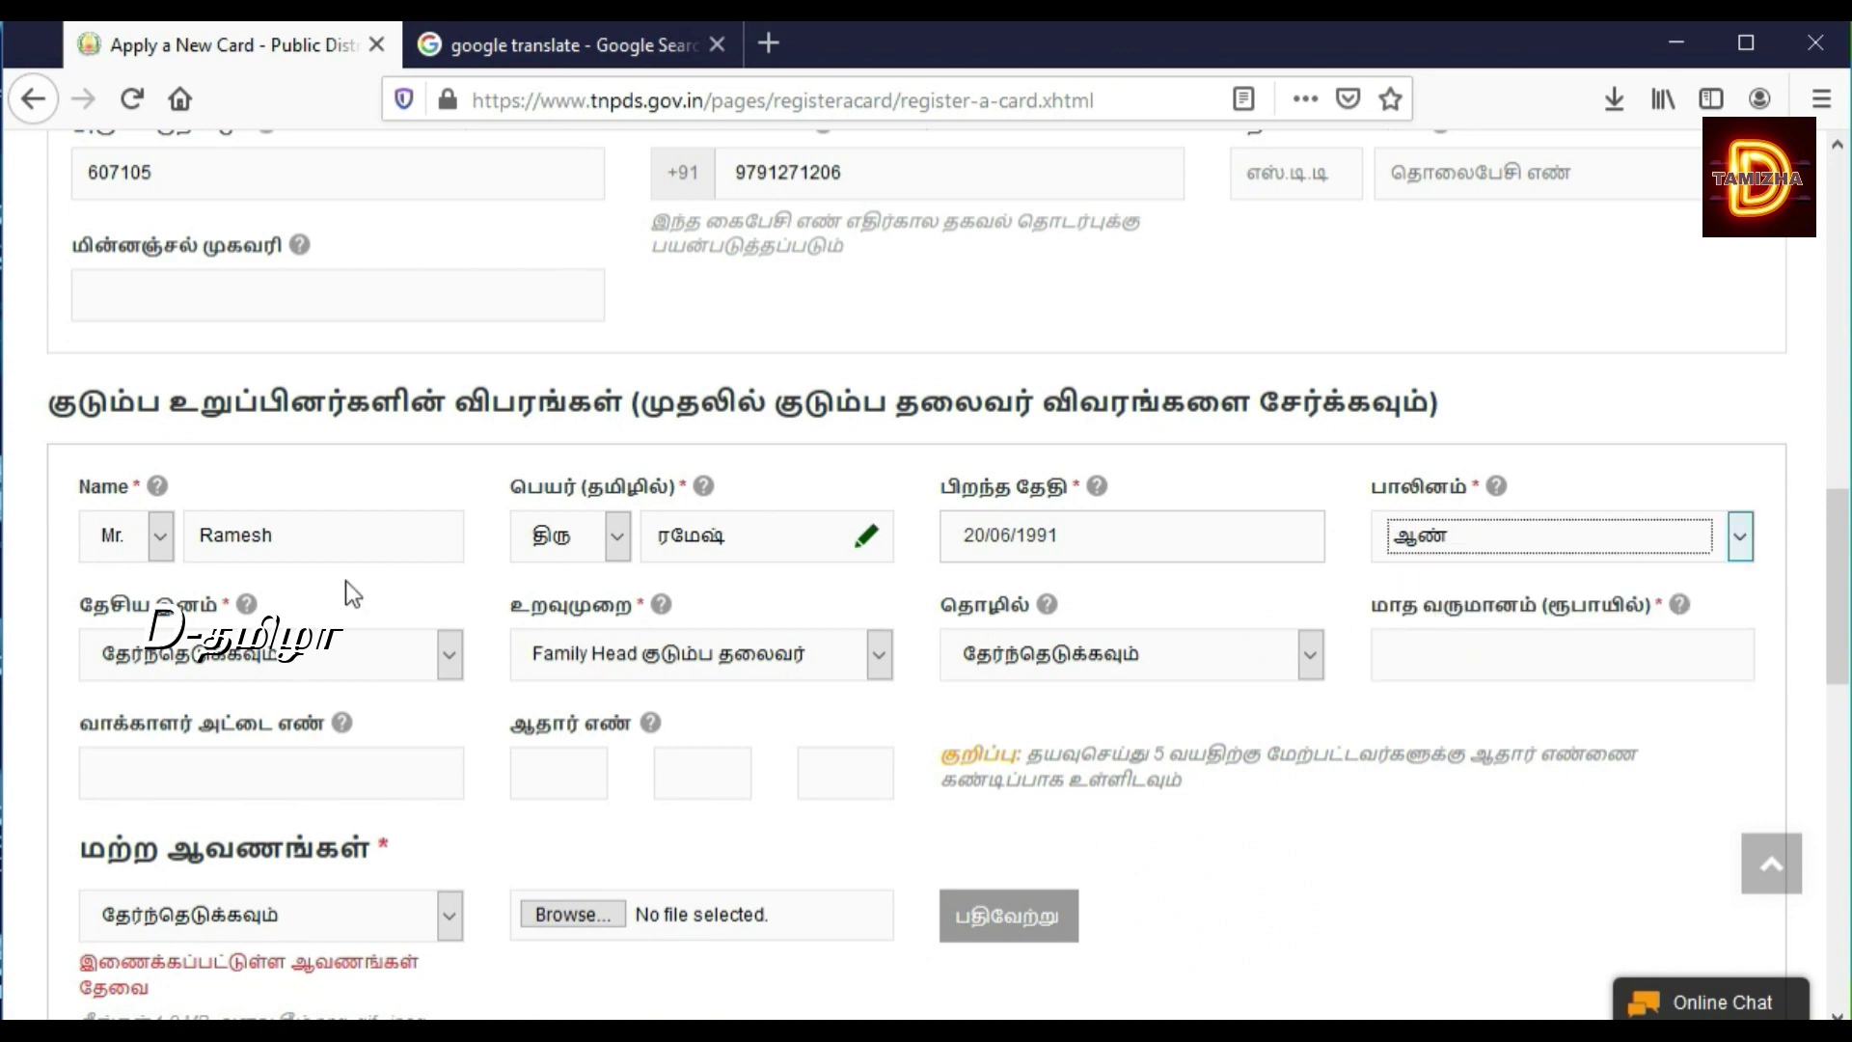
left_click(318, 650)
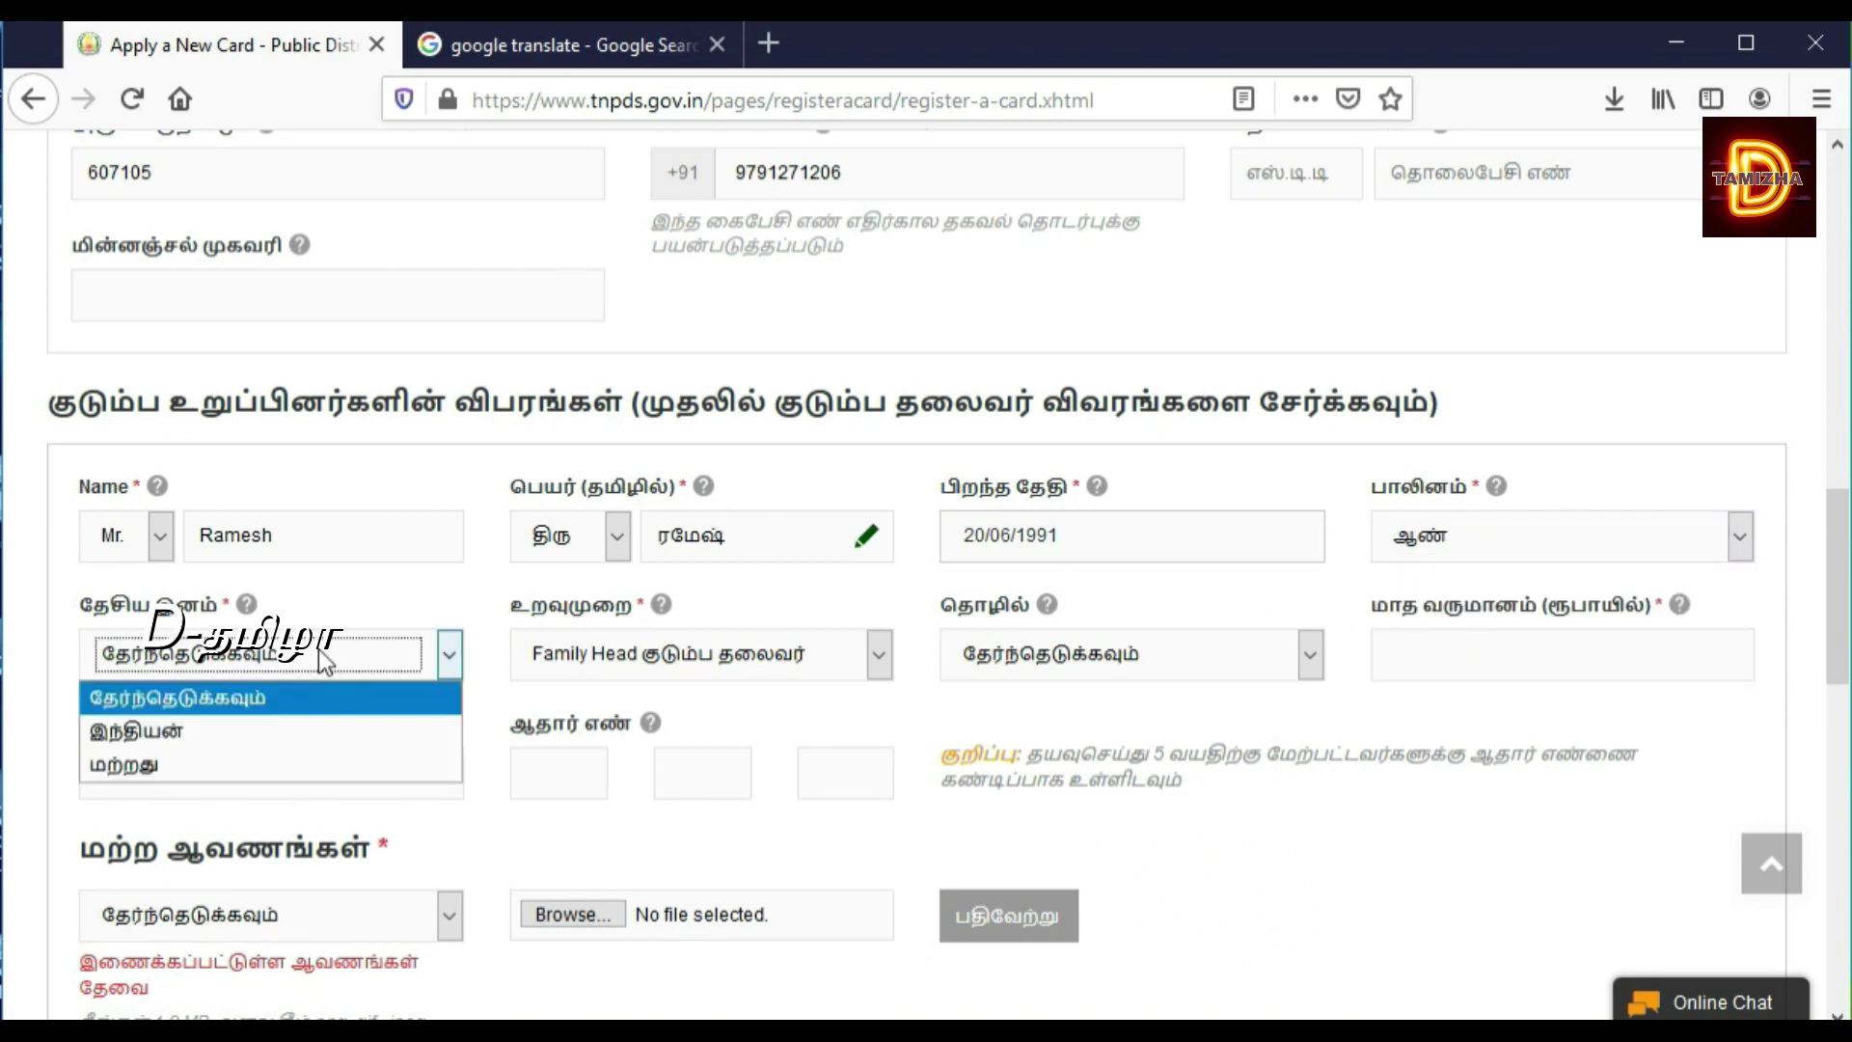
left_click(268, 730)
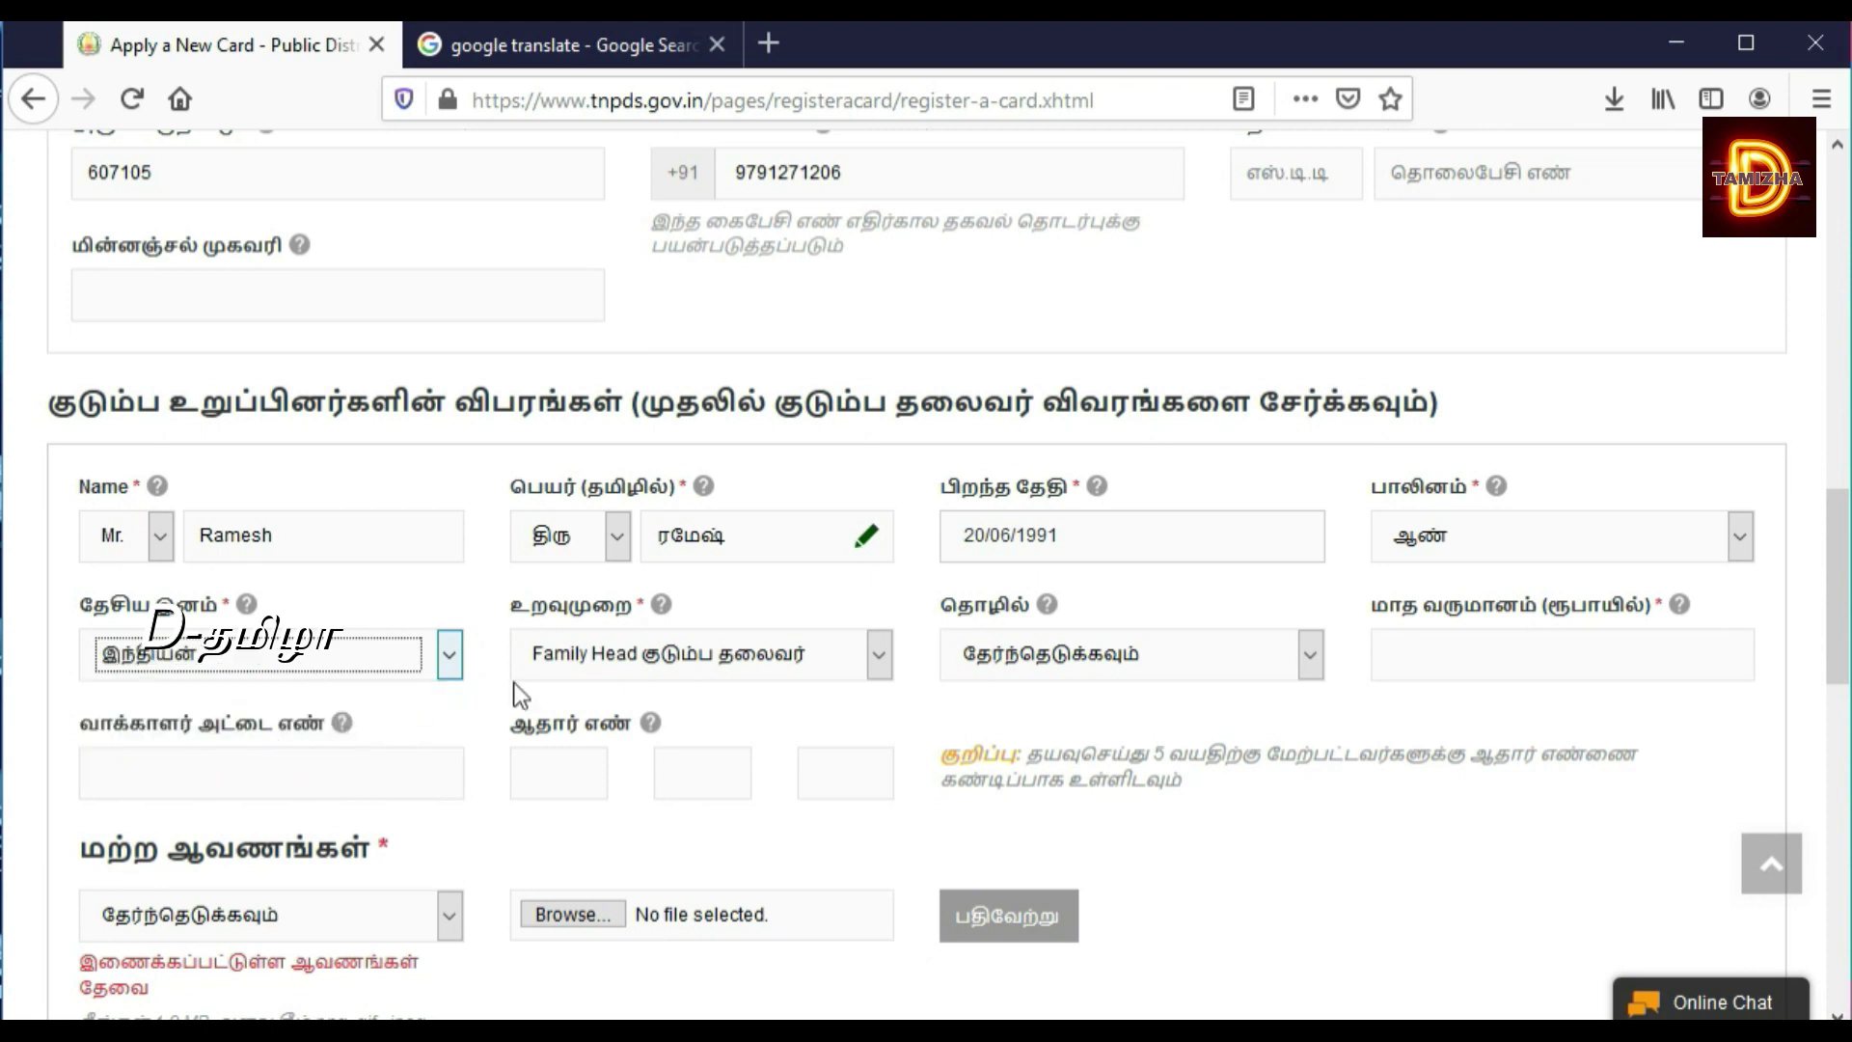
Step: Set the occupation to Private and the monthly income to 15000
left_click(831, 665)
left_click(834, 665)
left_click(1081, 658)
left_click(1080, 657)
left_click(1080, 658)
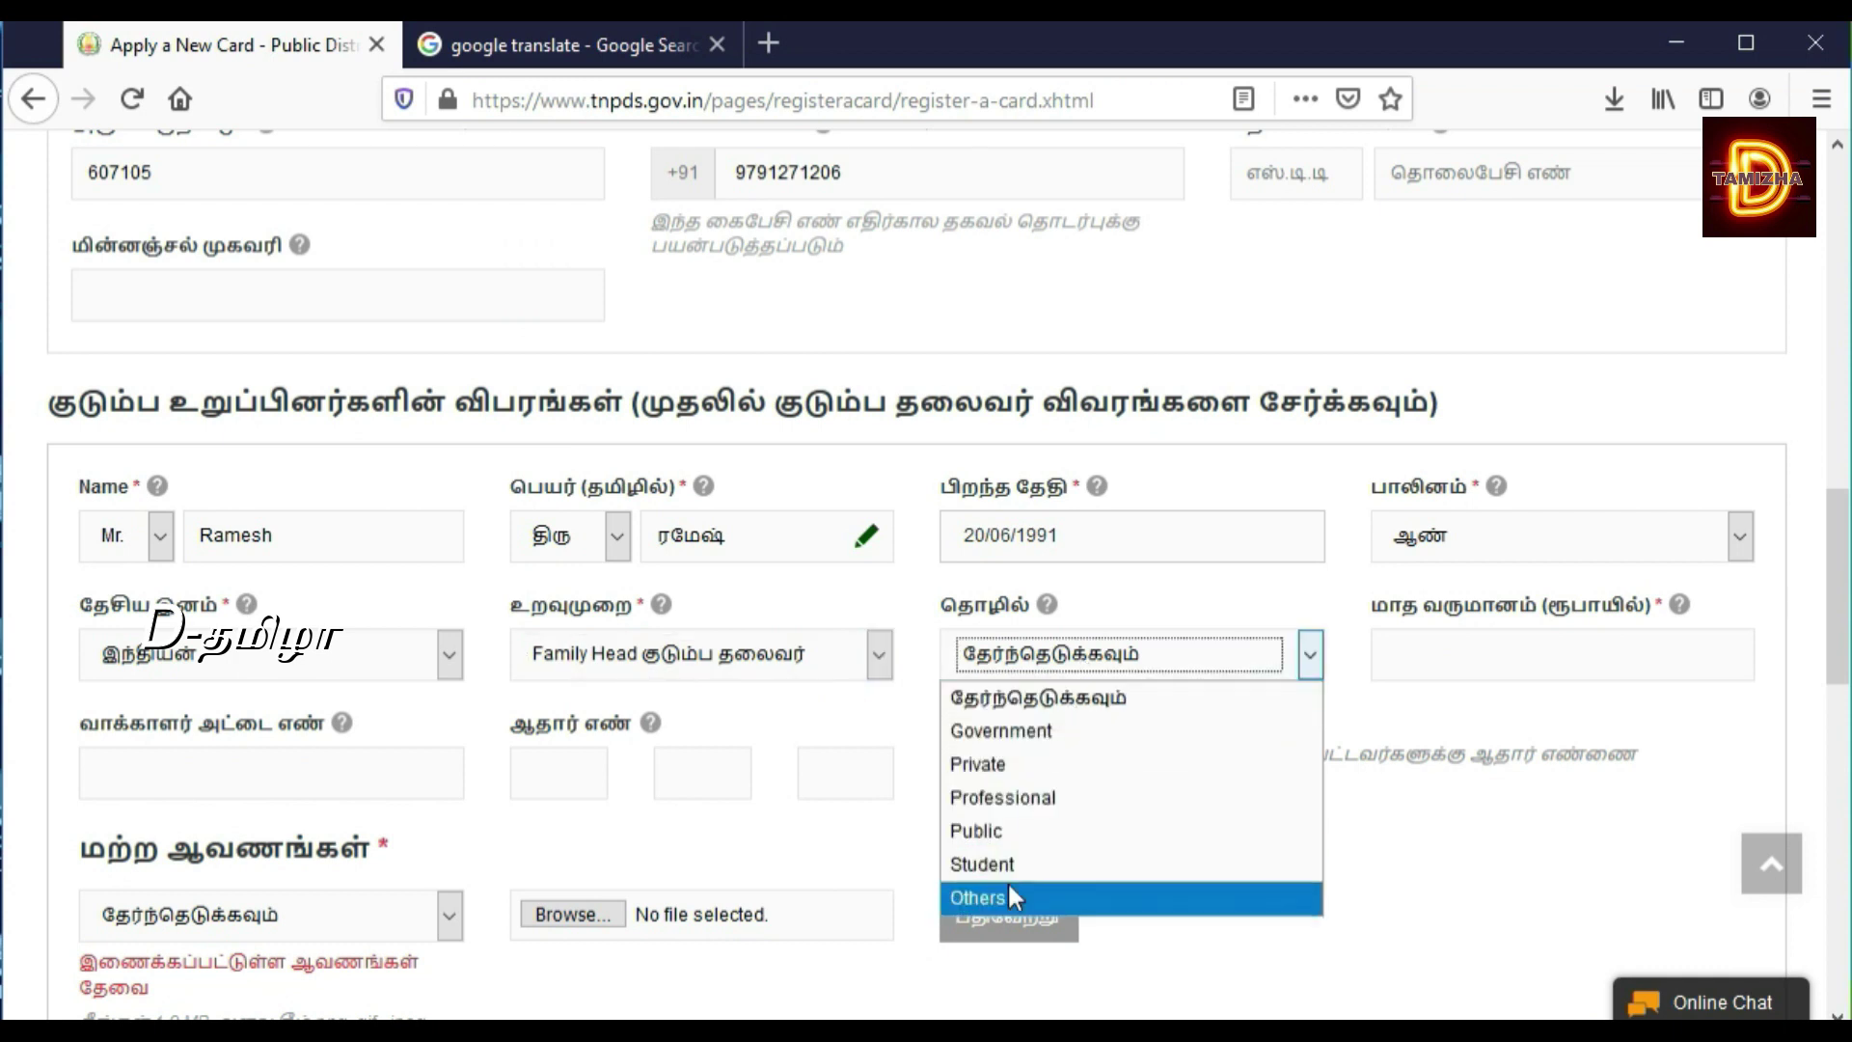
left_click(1017, 758)
left_click(1454, 668)
type("15")
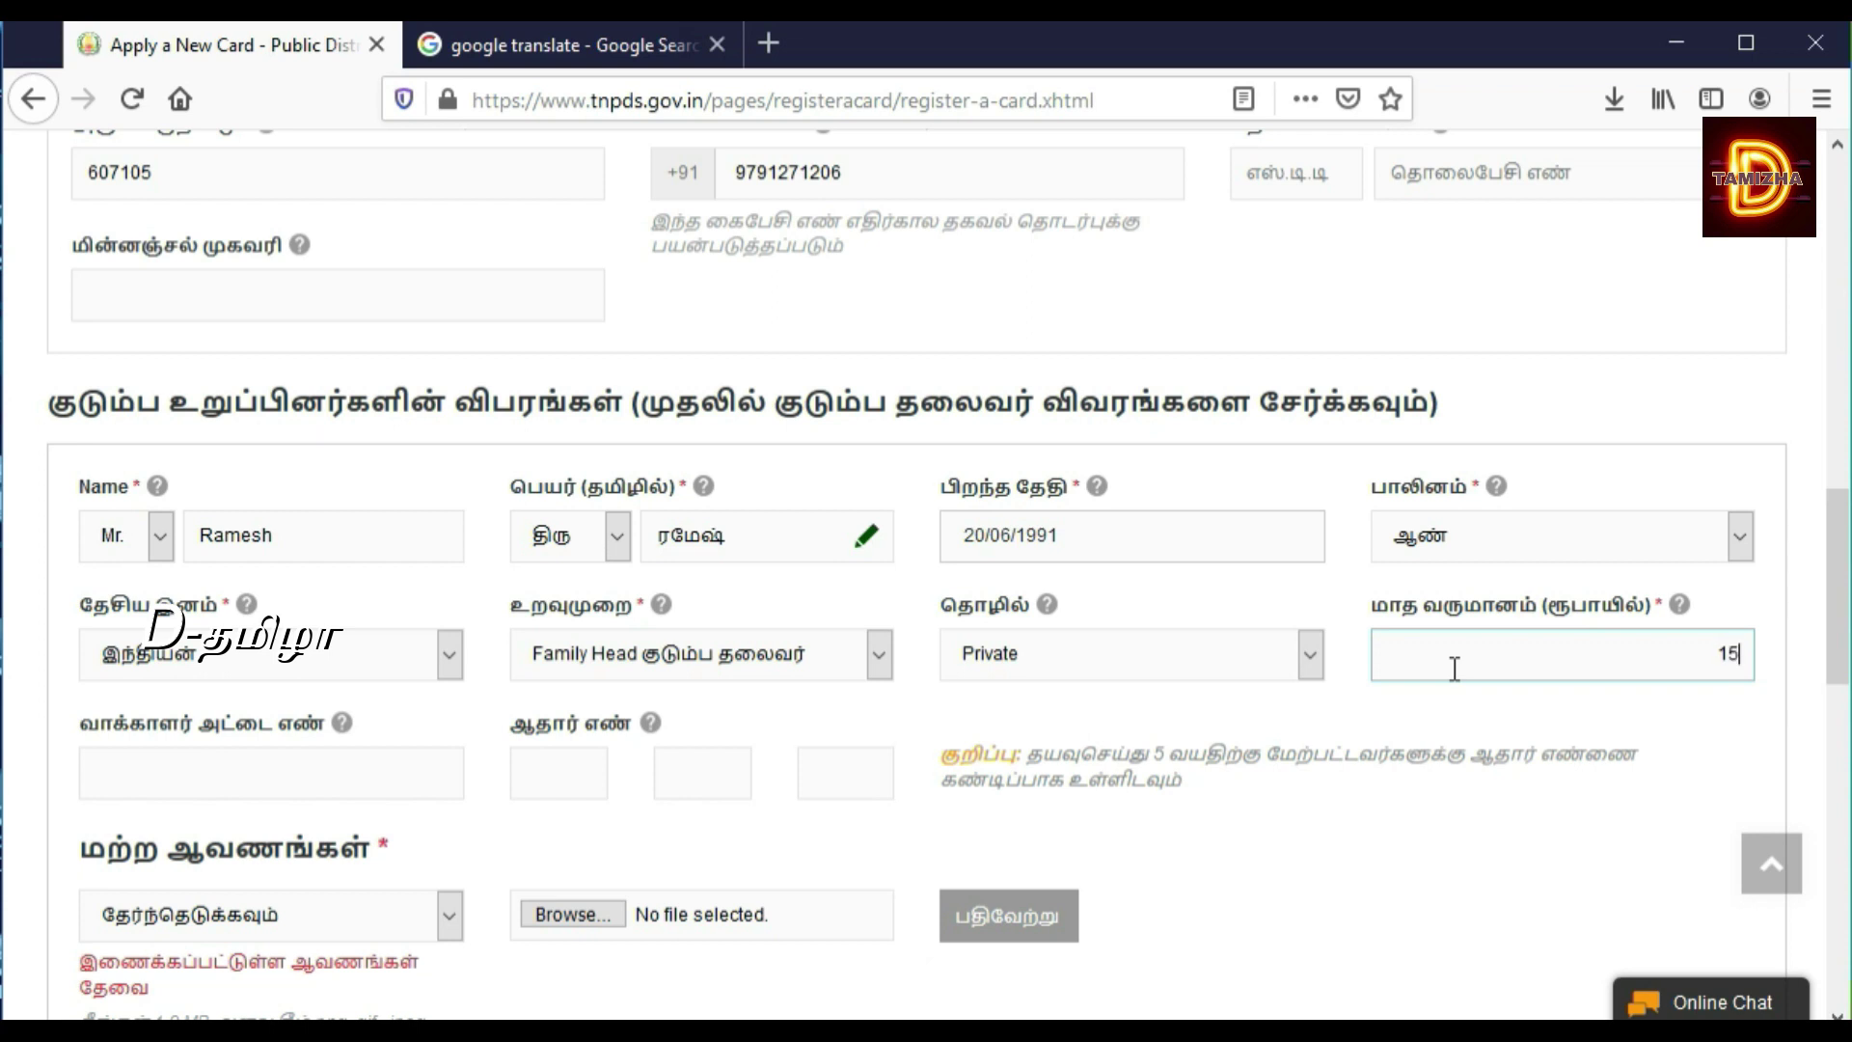
type("000")
left_click(543, 784)
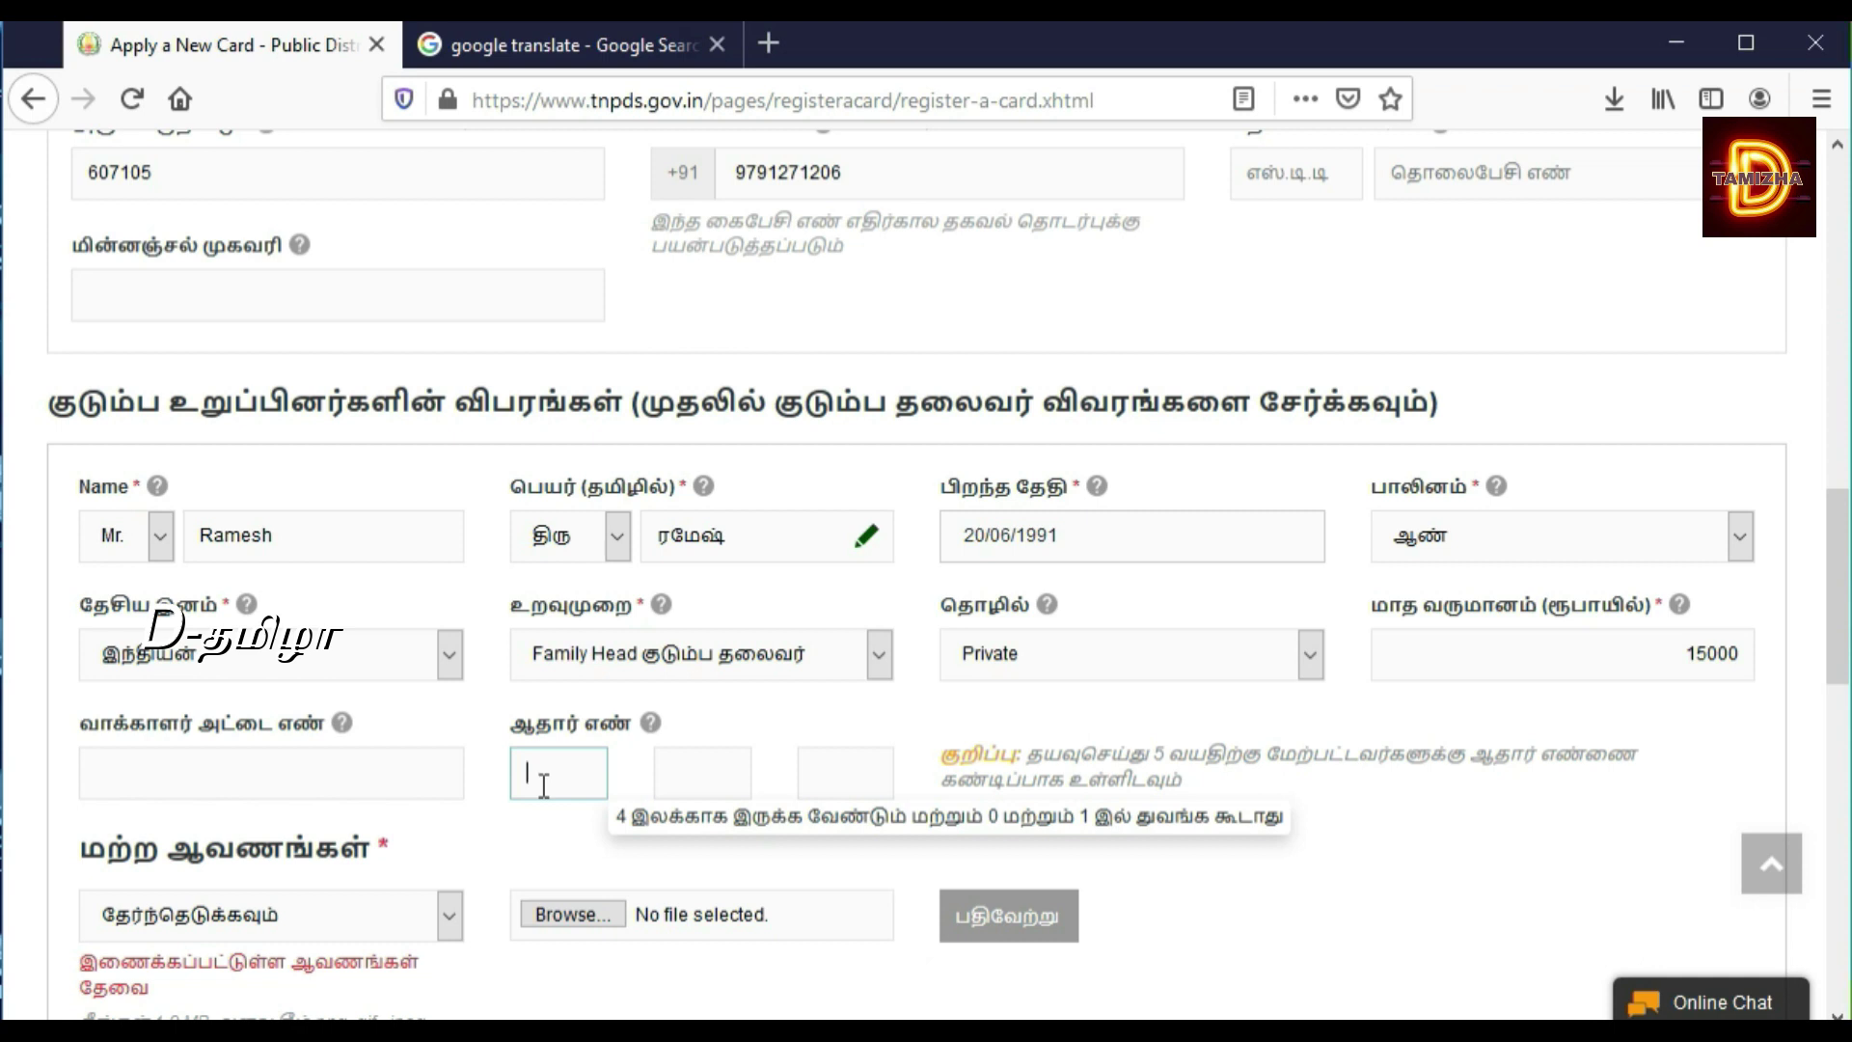
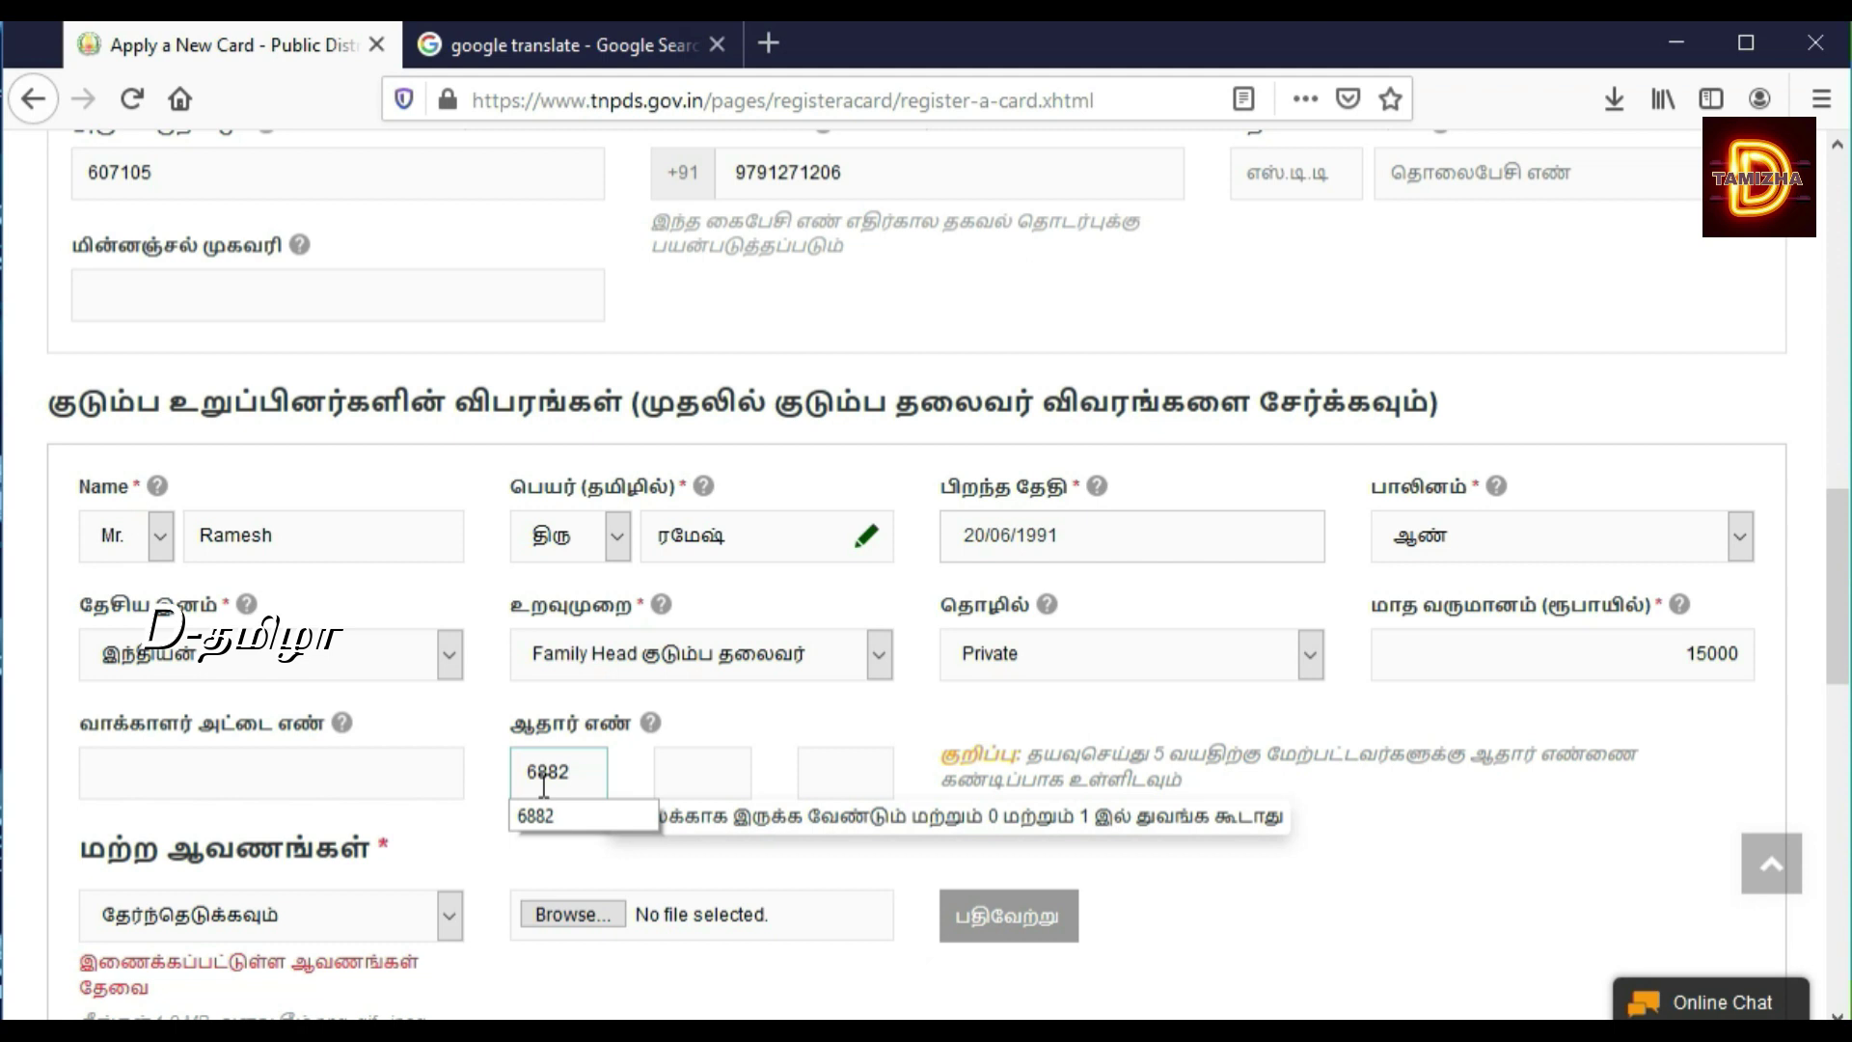
Step: Enter the family head's 12-digit Aadhaar number across the three Aadhaar boxes
left_click(544, 819)
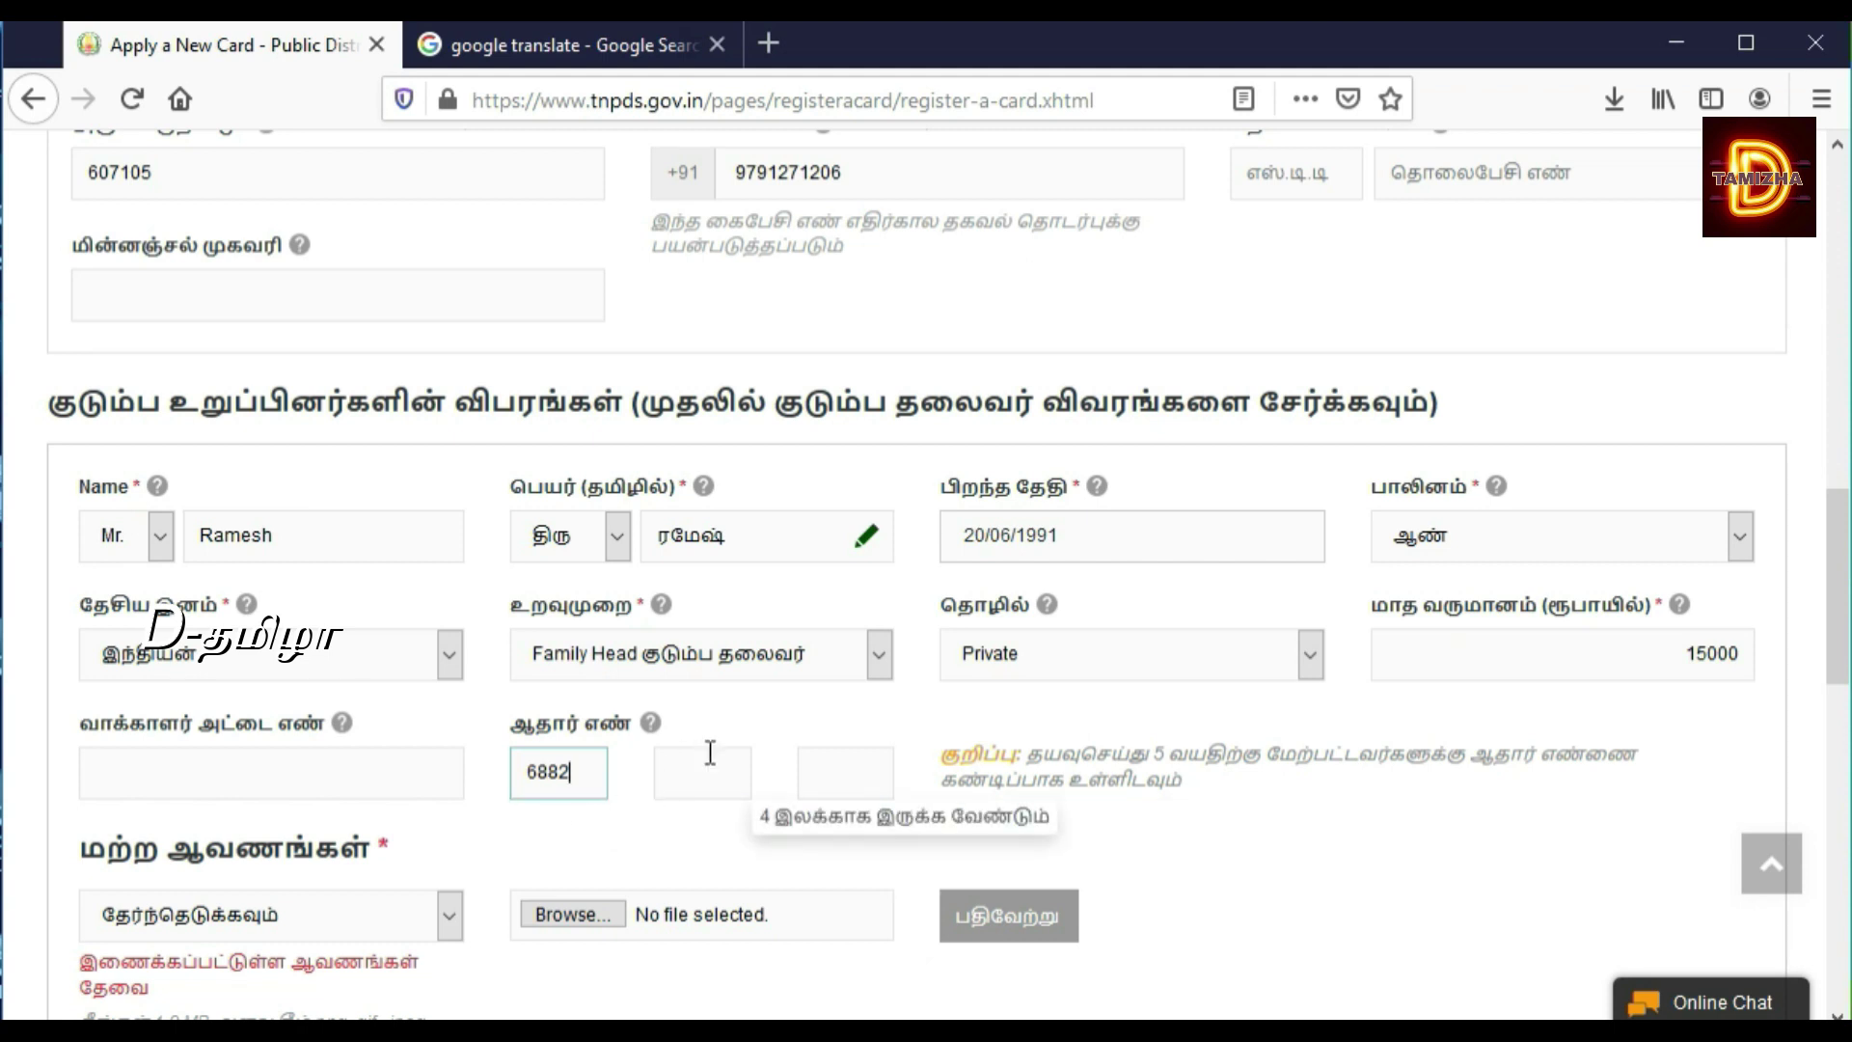
left_click(692, 789)
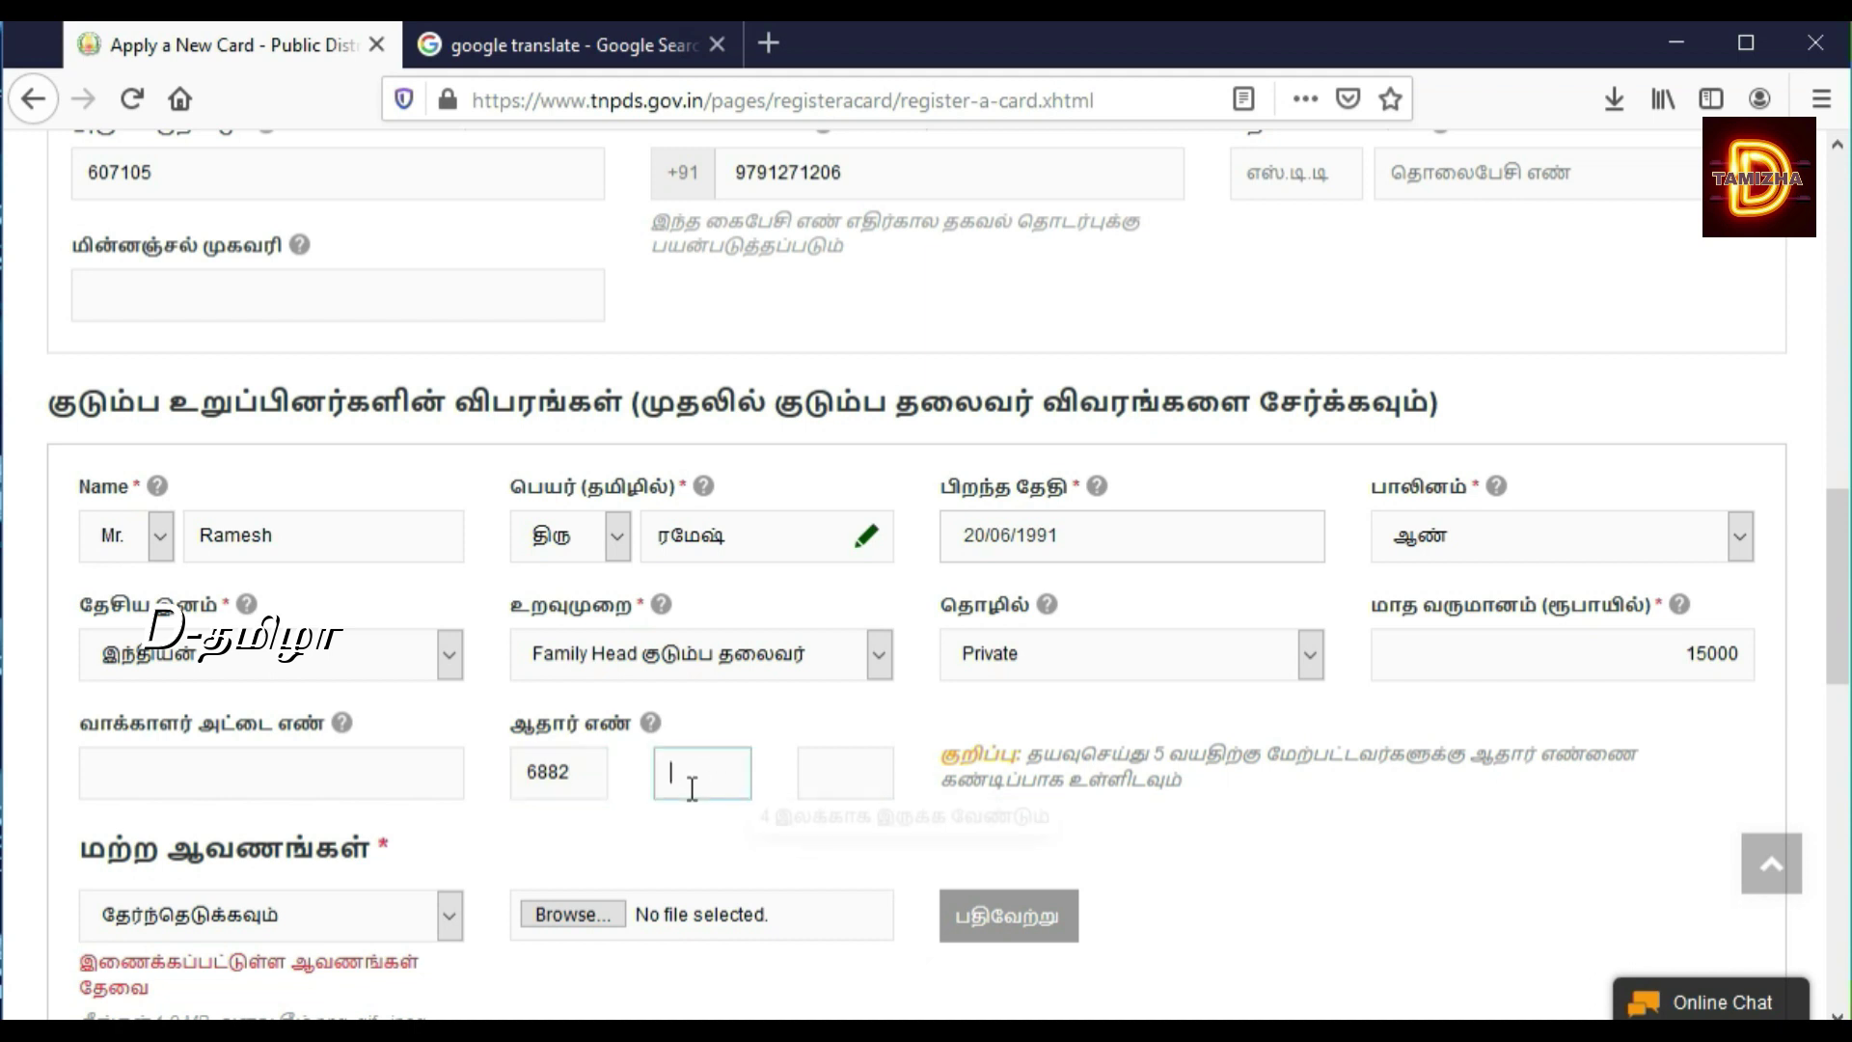
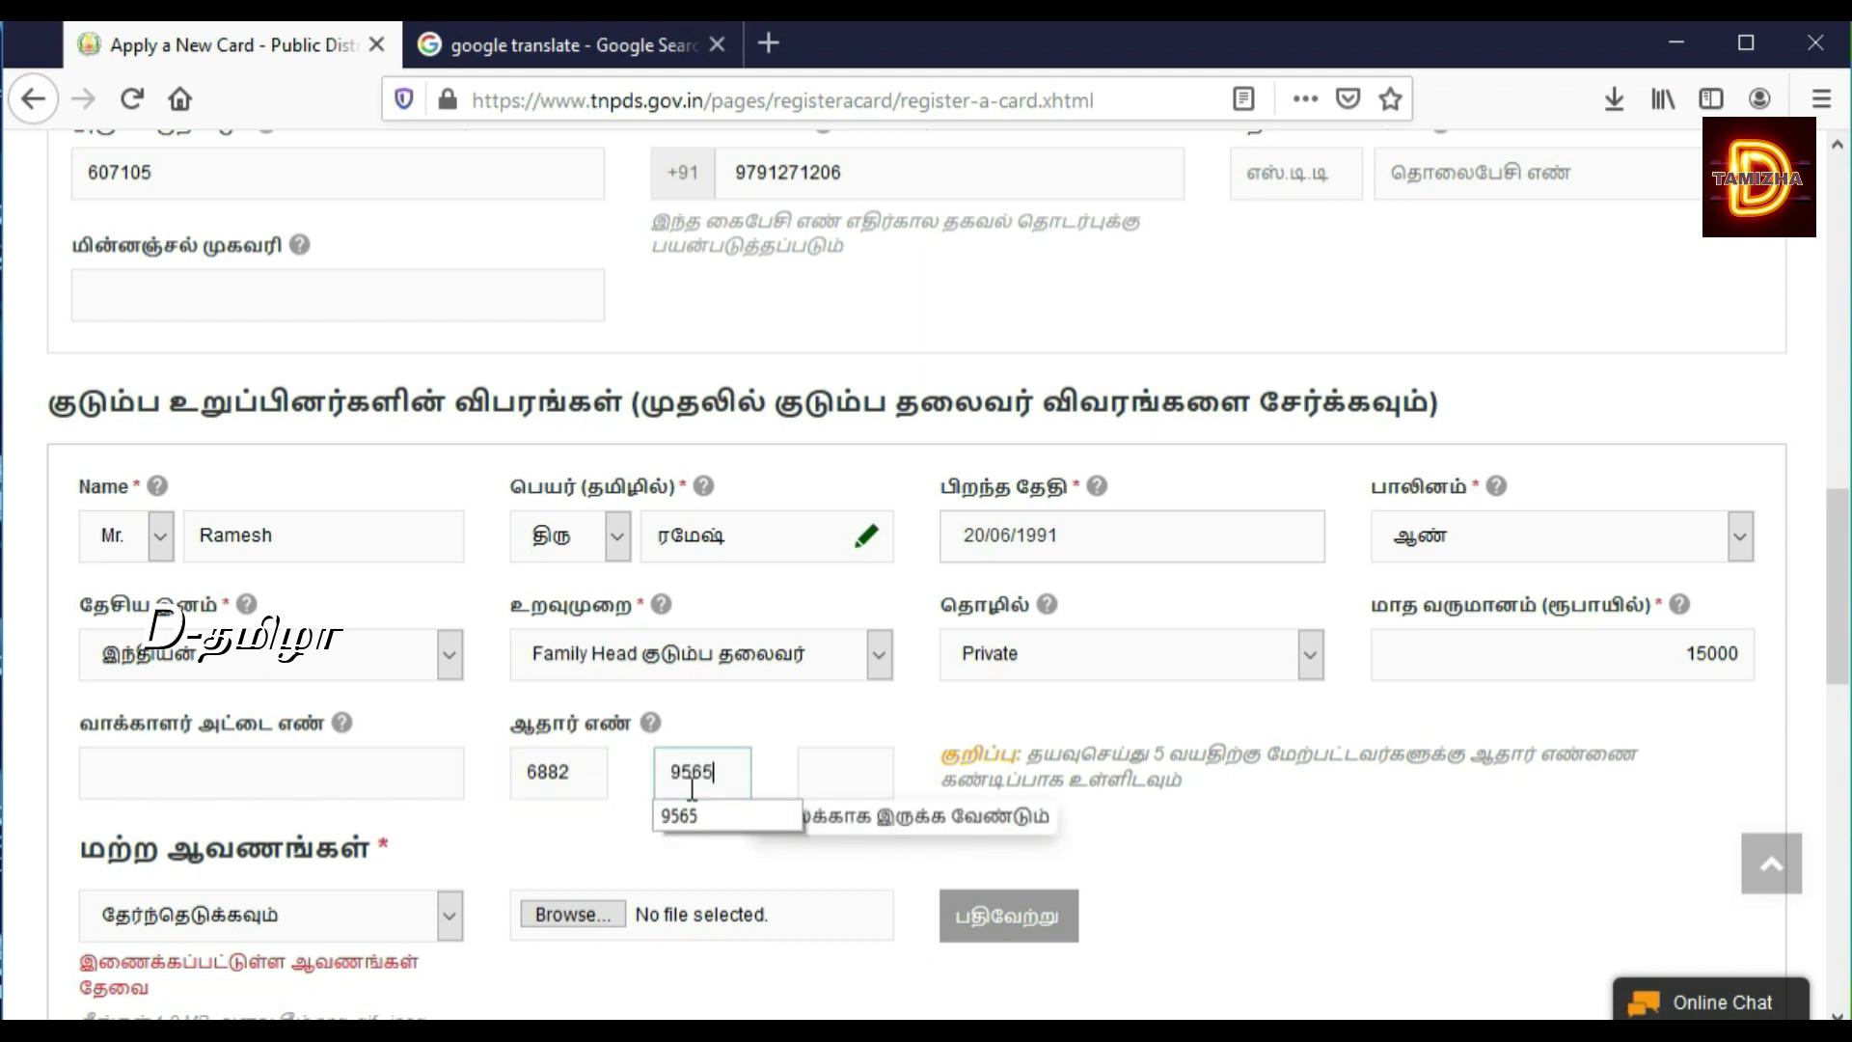
key("Tab")
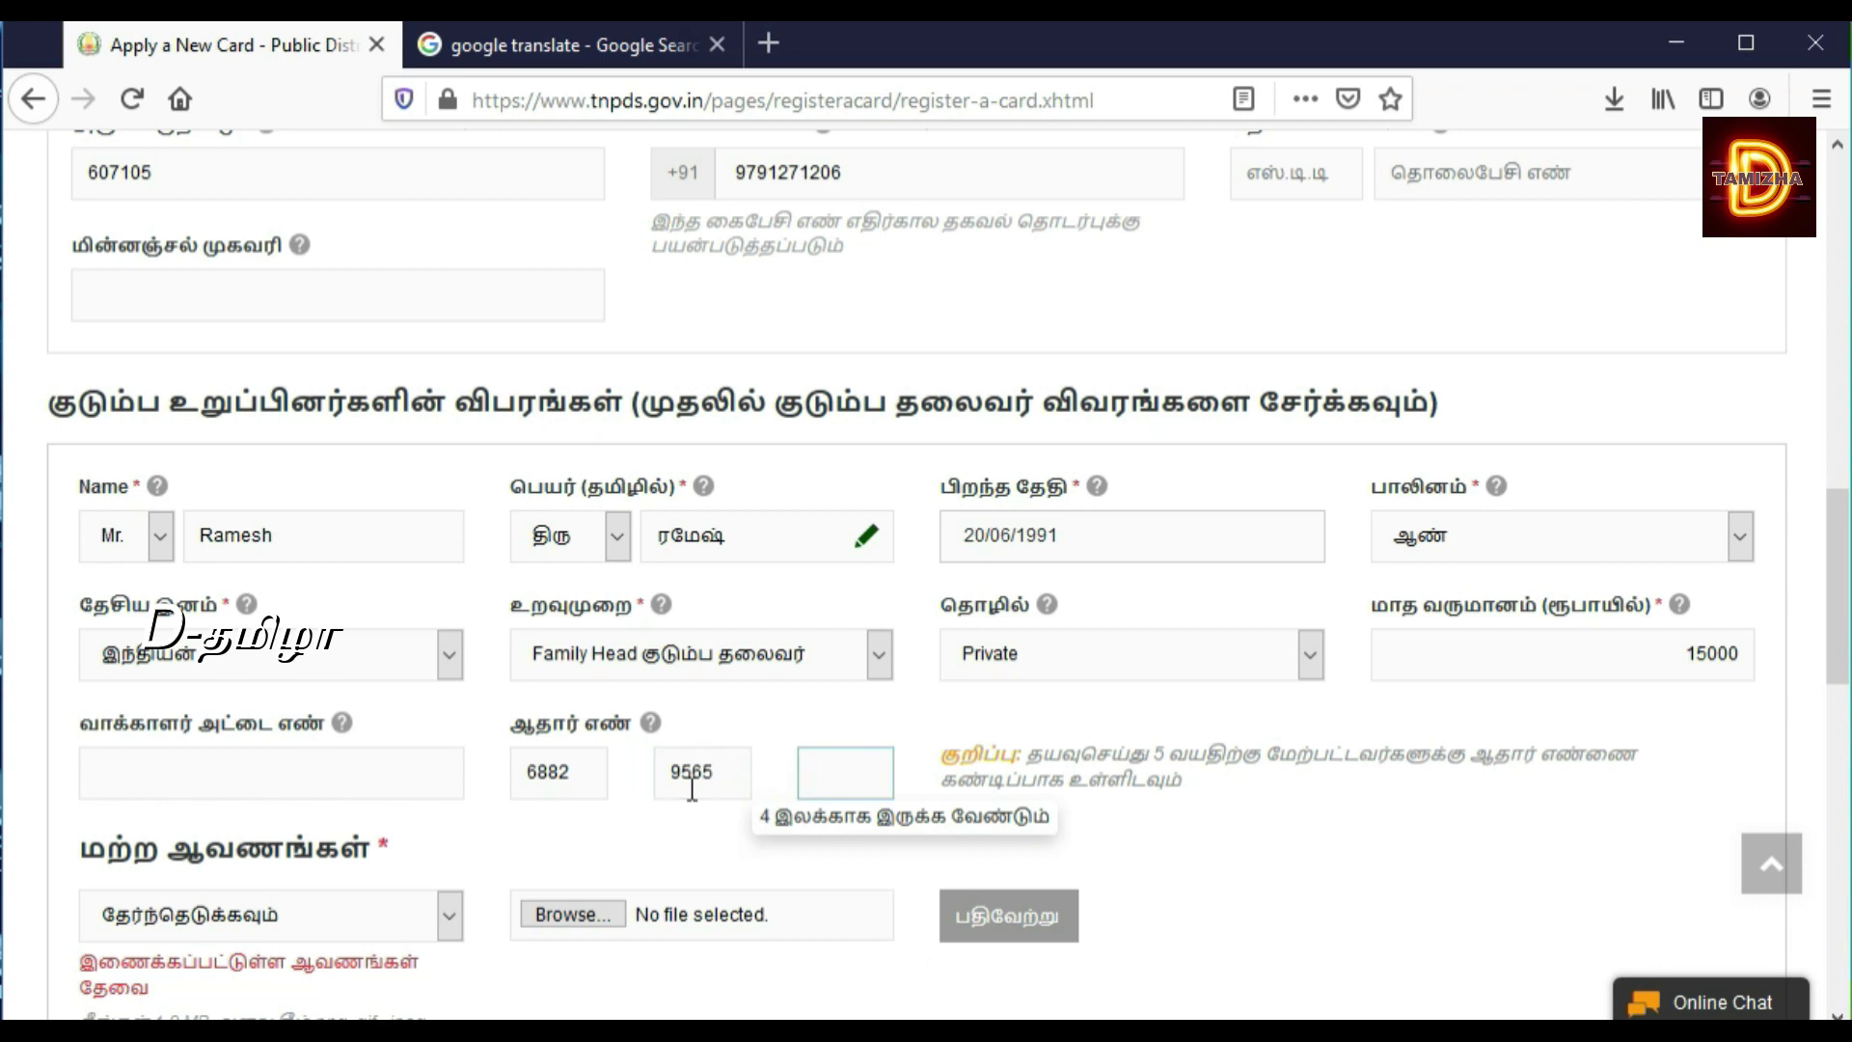
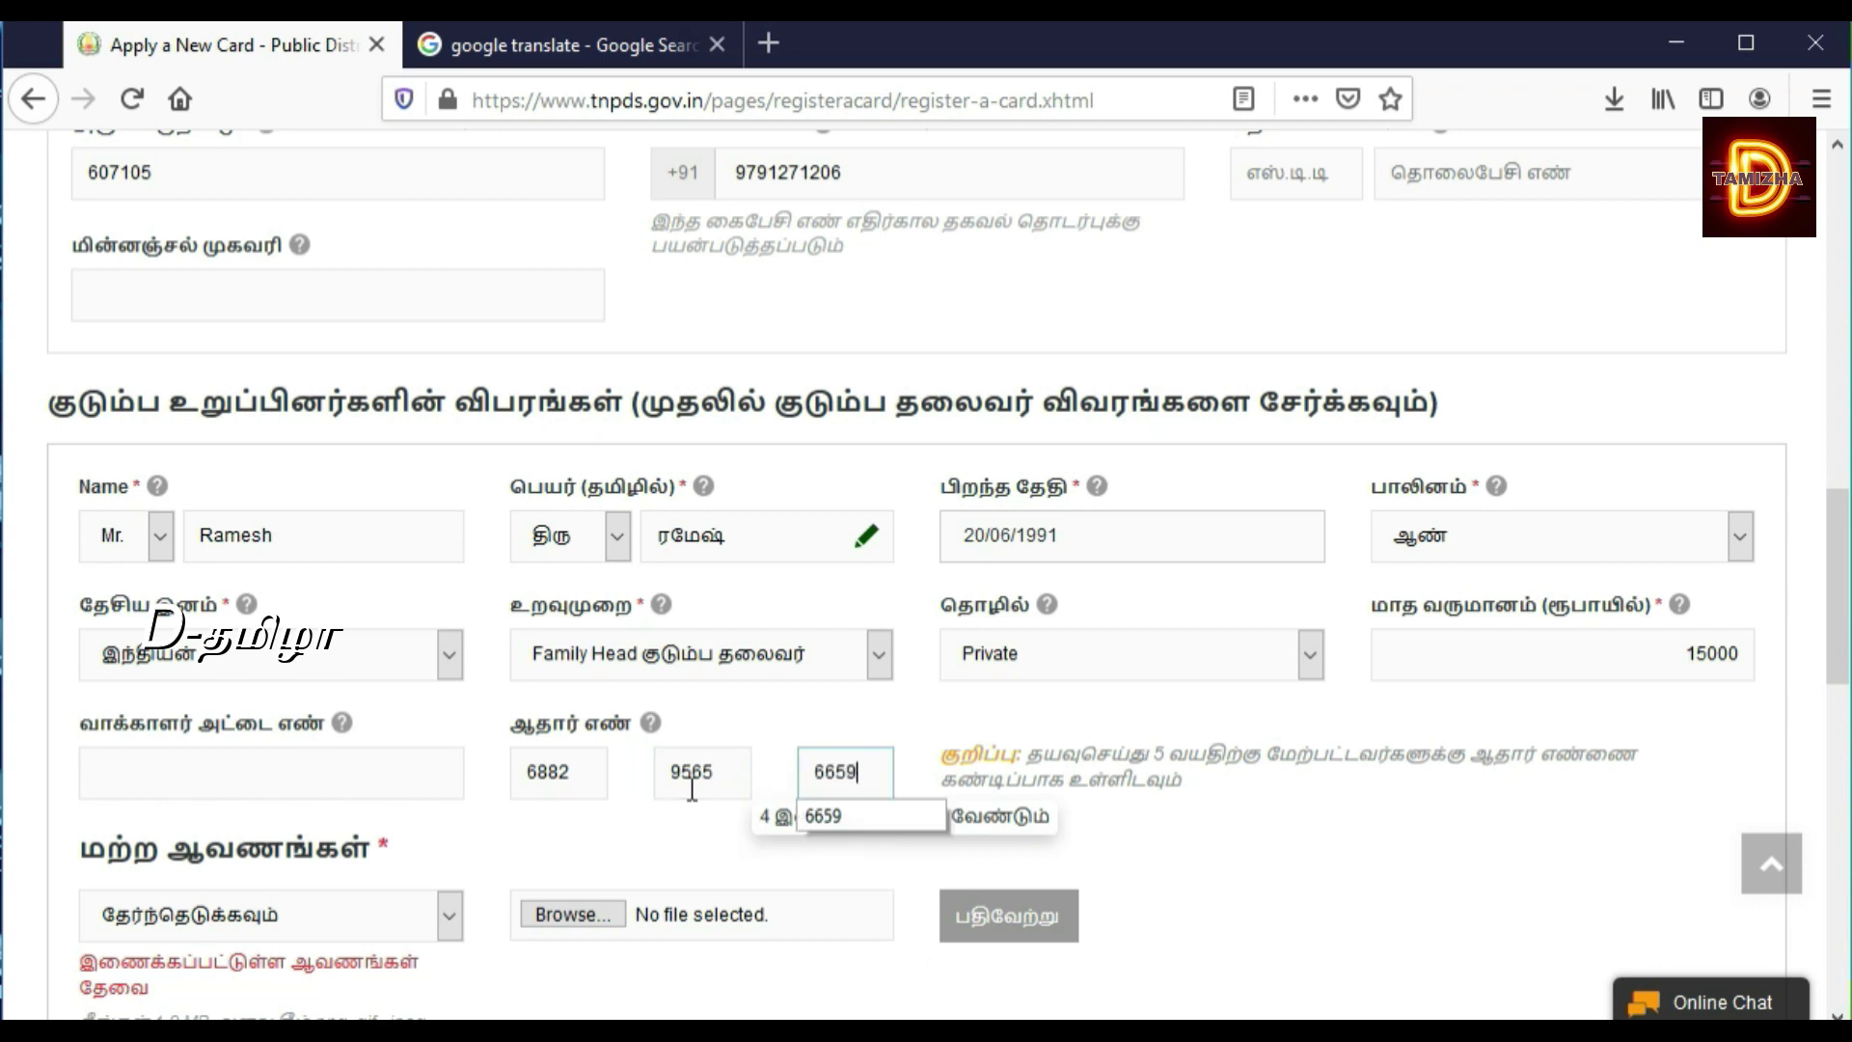
left_click(1236, 857)
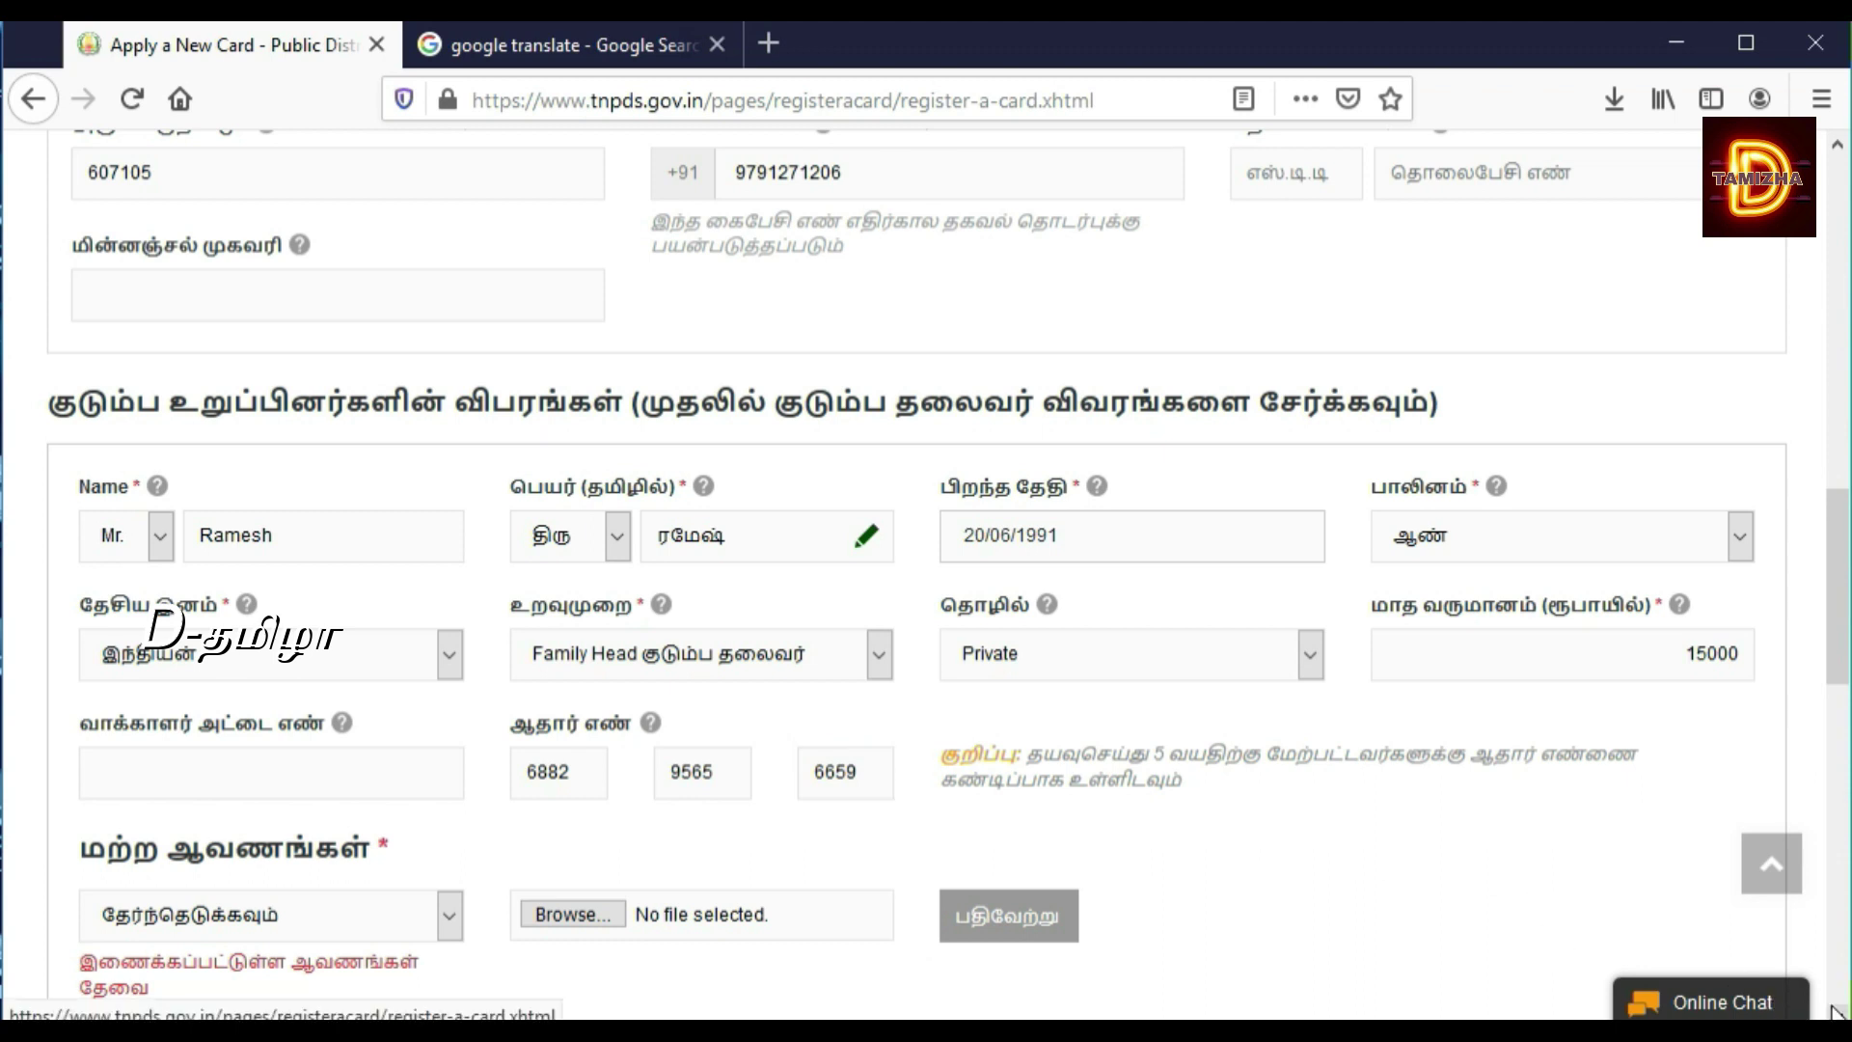
Step: Upload IMG-20200208-WA0000.jpg as the family head's Aadhaar card (ஆதார் அட்டை) document
scroll(926, 579, "down", 3)
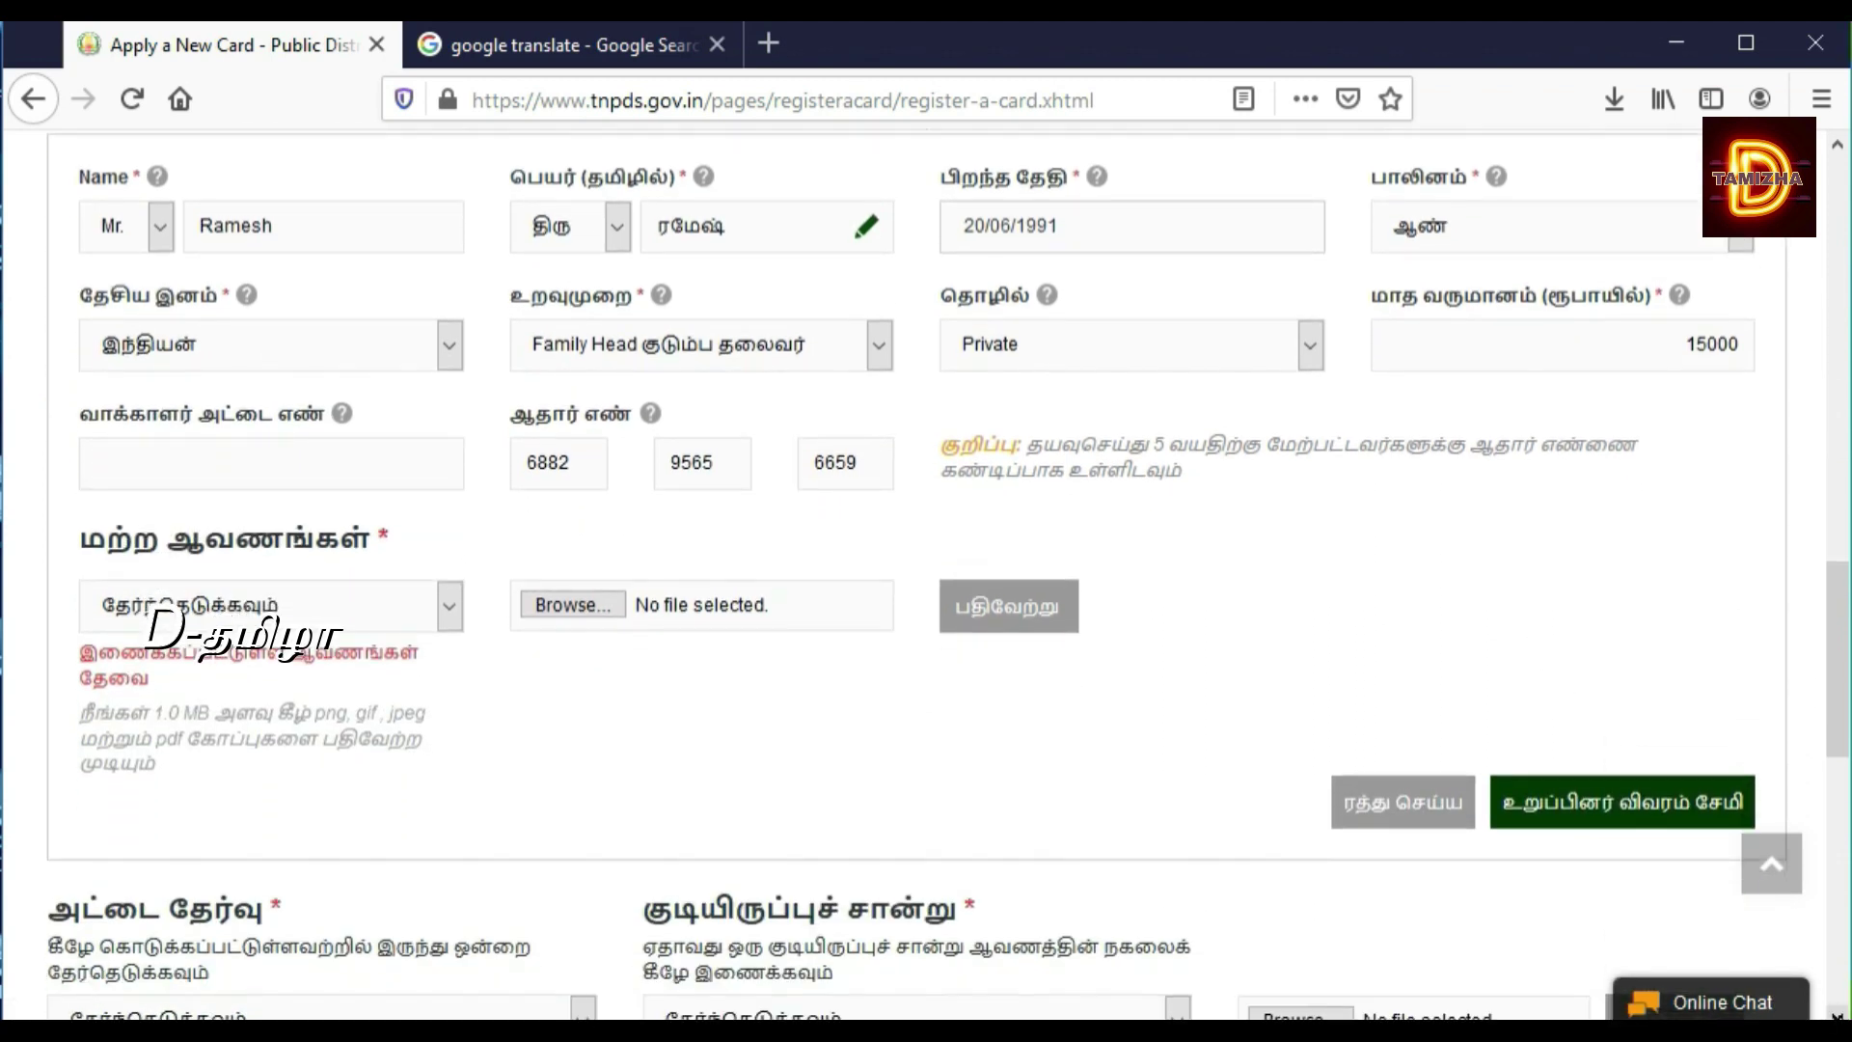
left_click(421, 603)
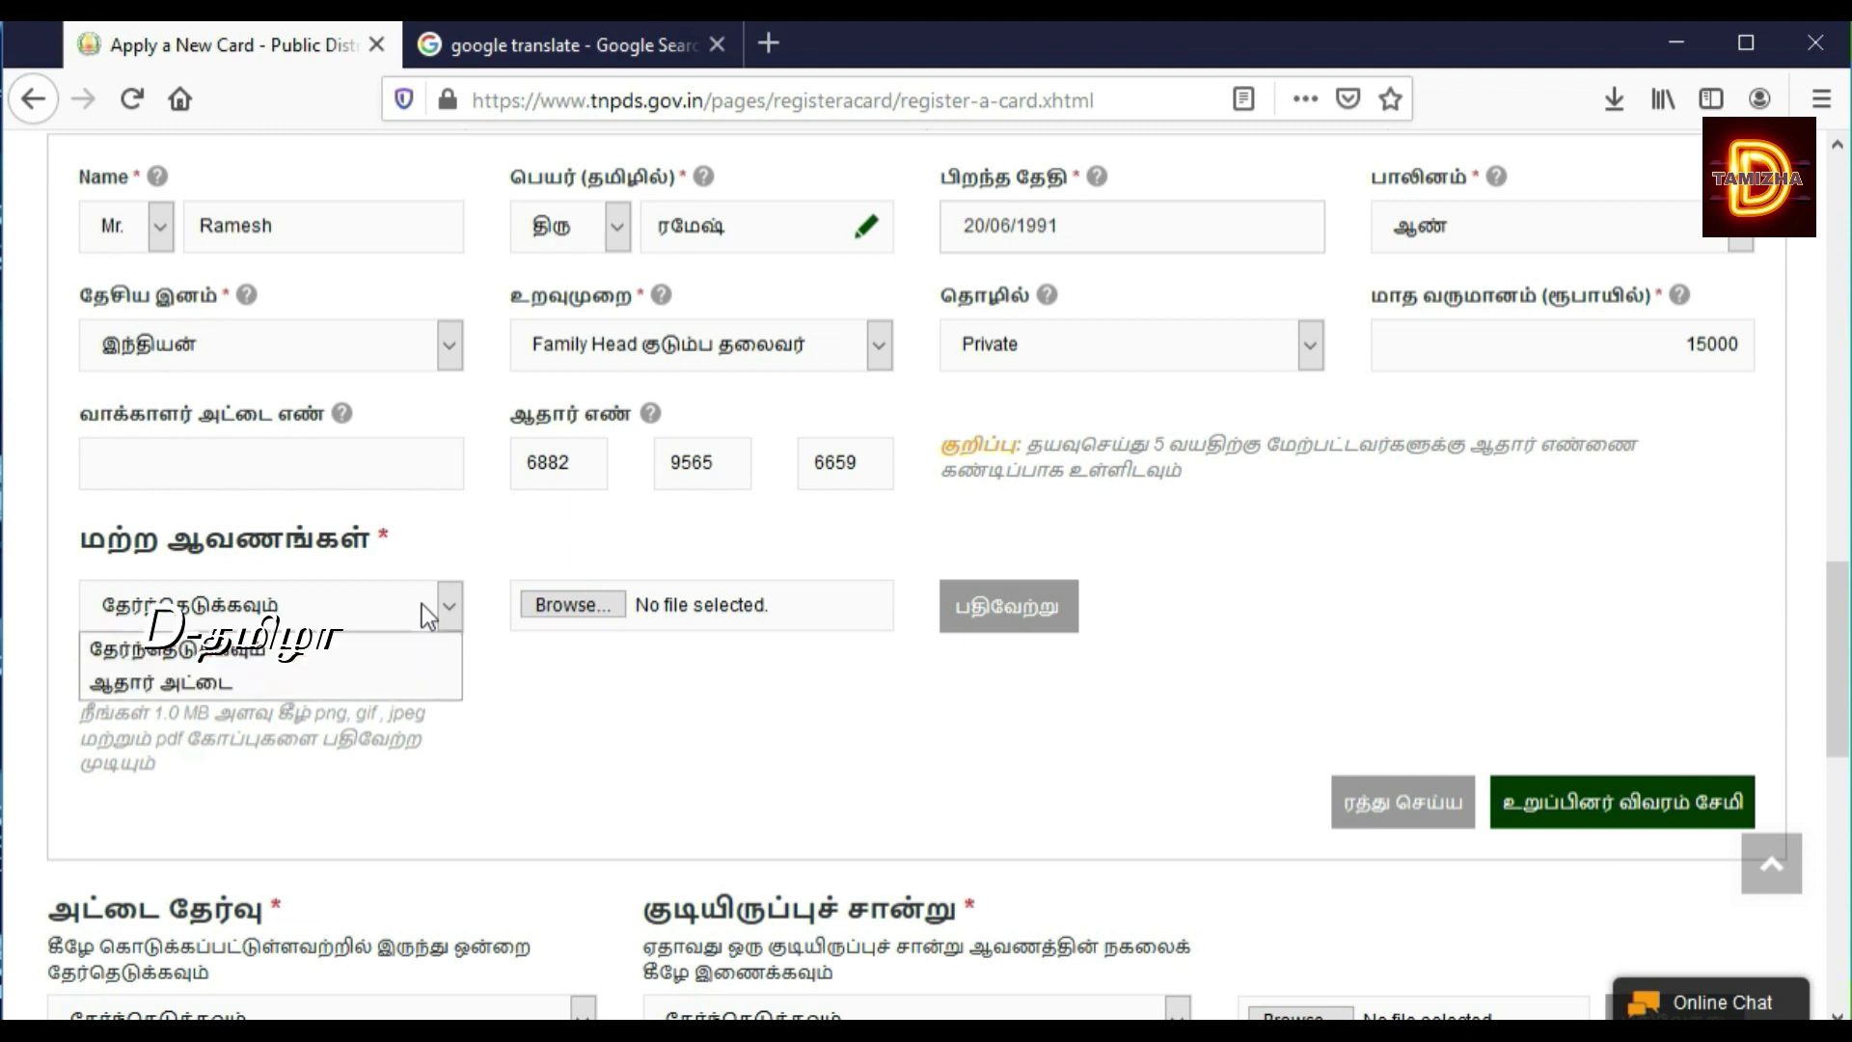
left_click(355, 677)
left_click(541, 608)
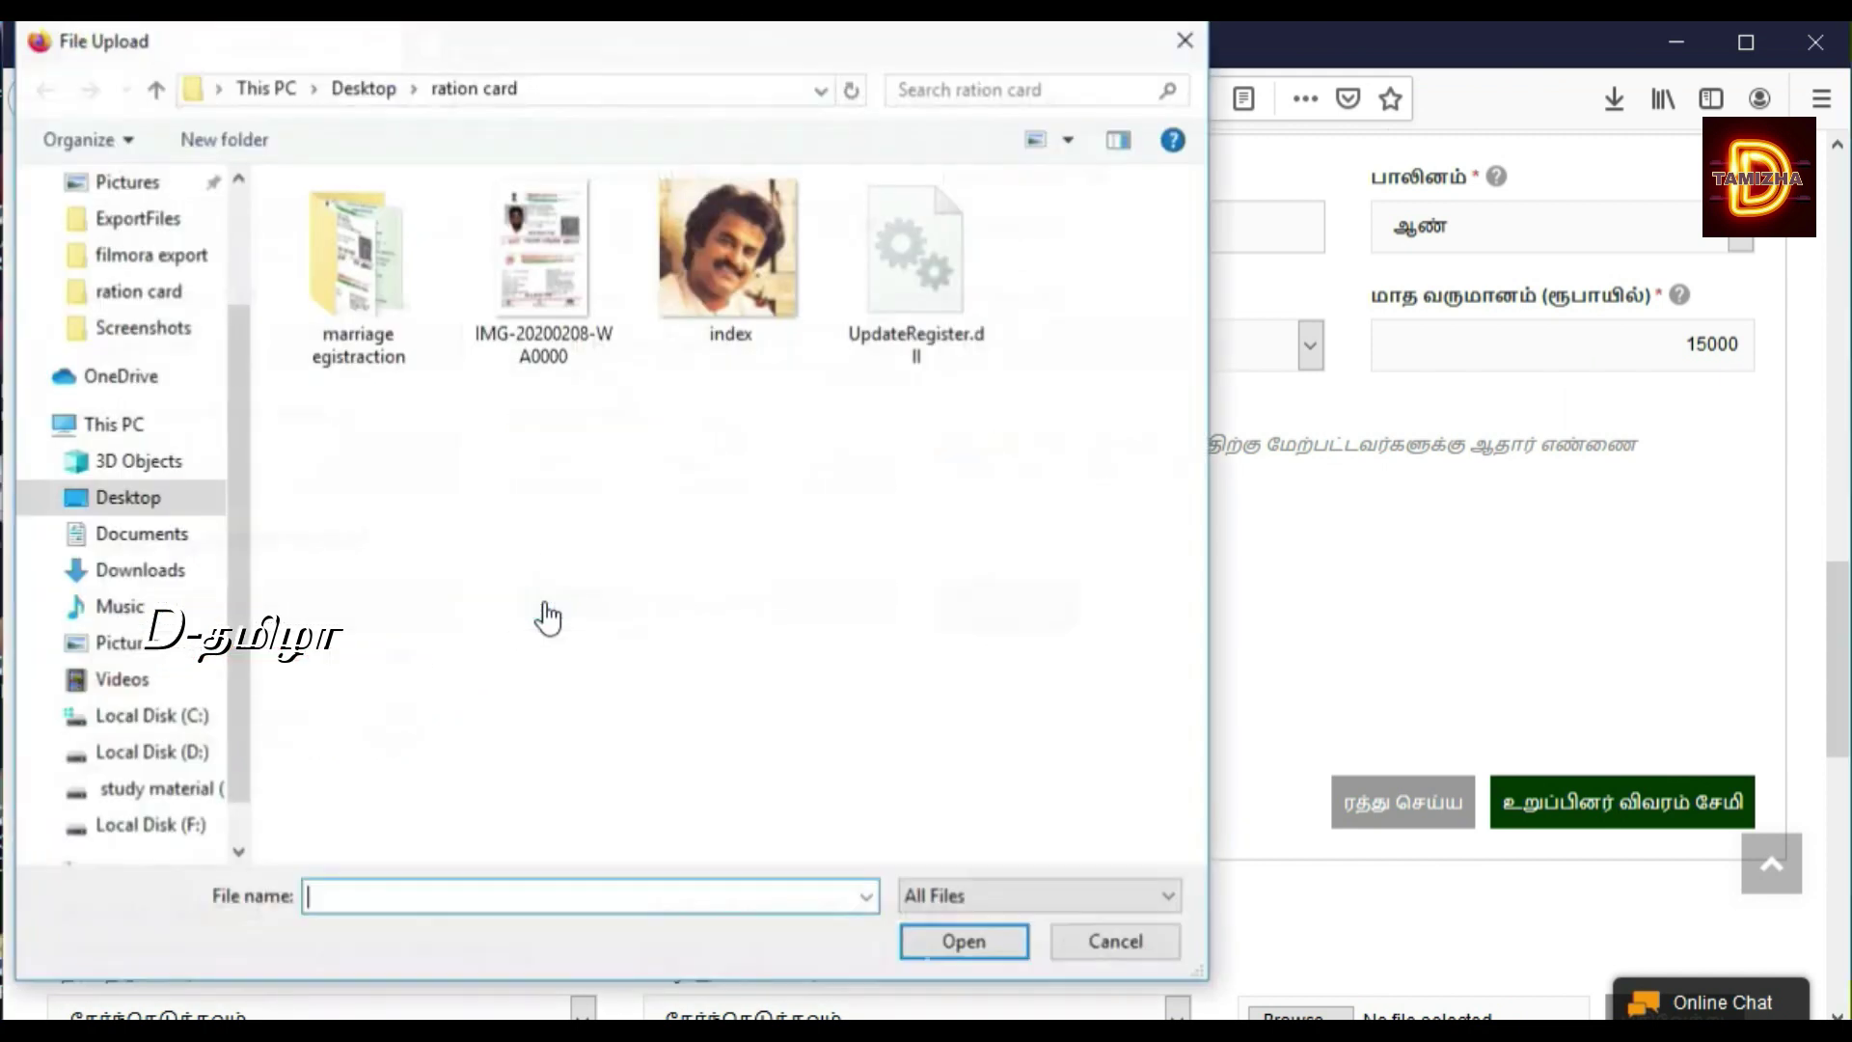
left_click(532, 296)
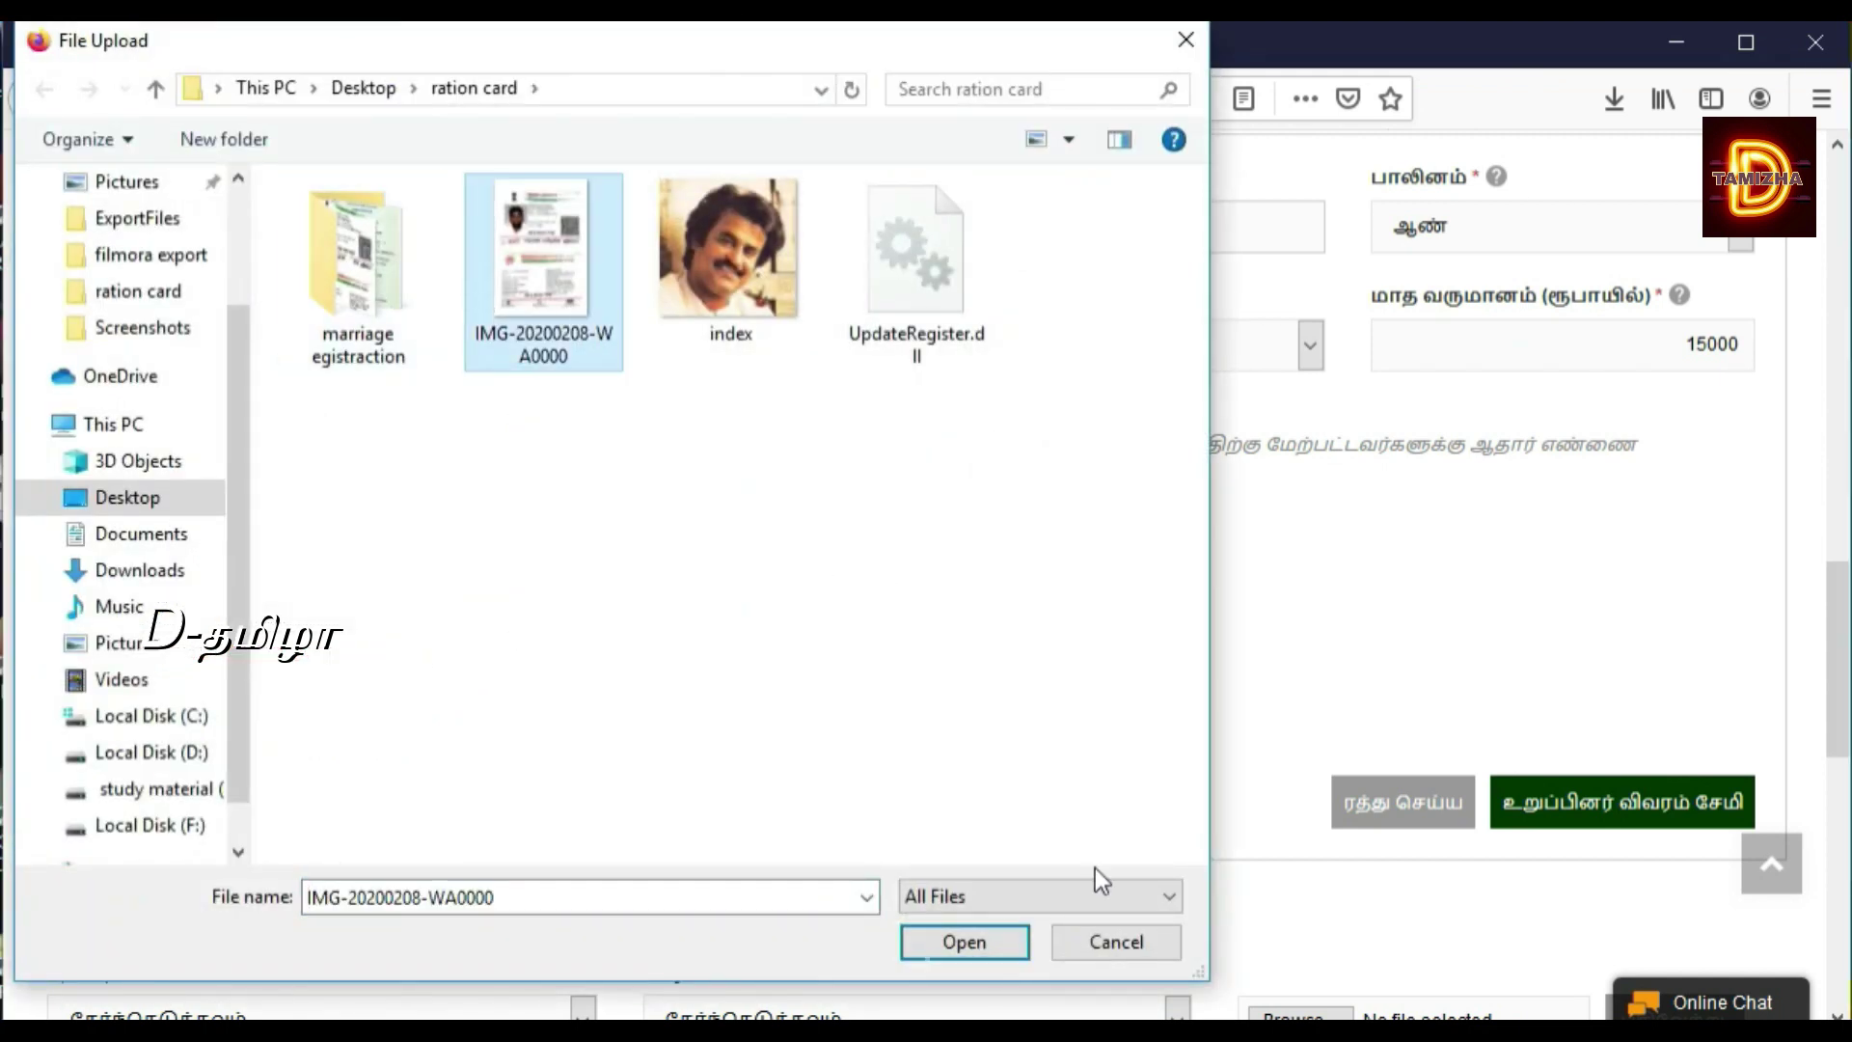
left_click(992, 940)
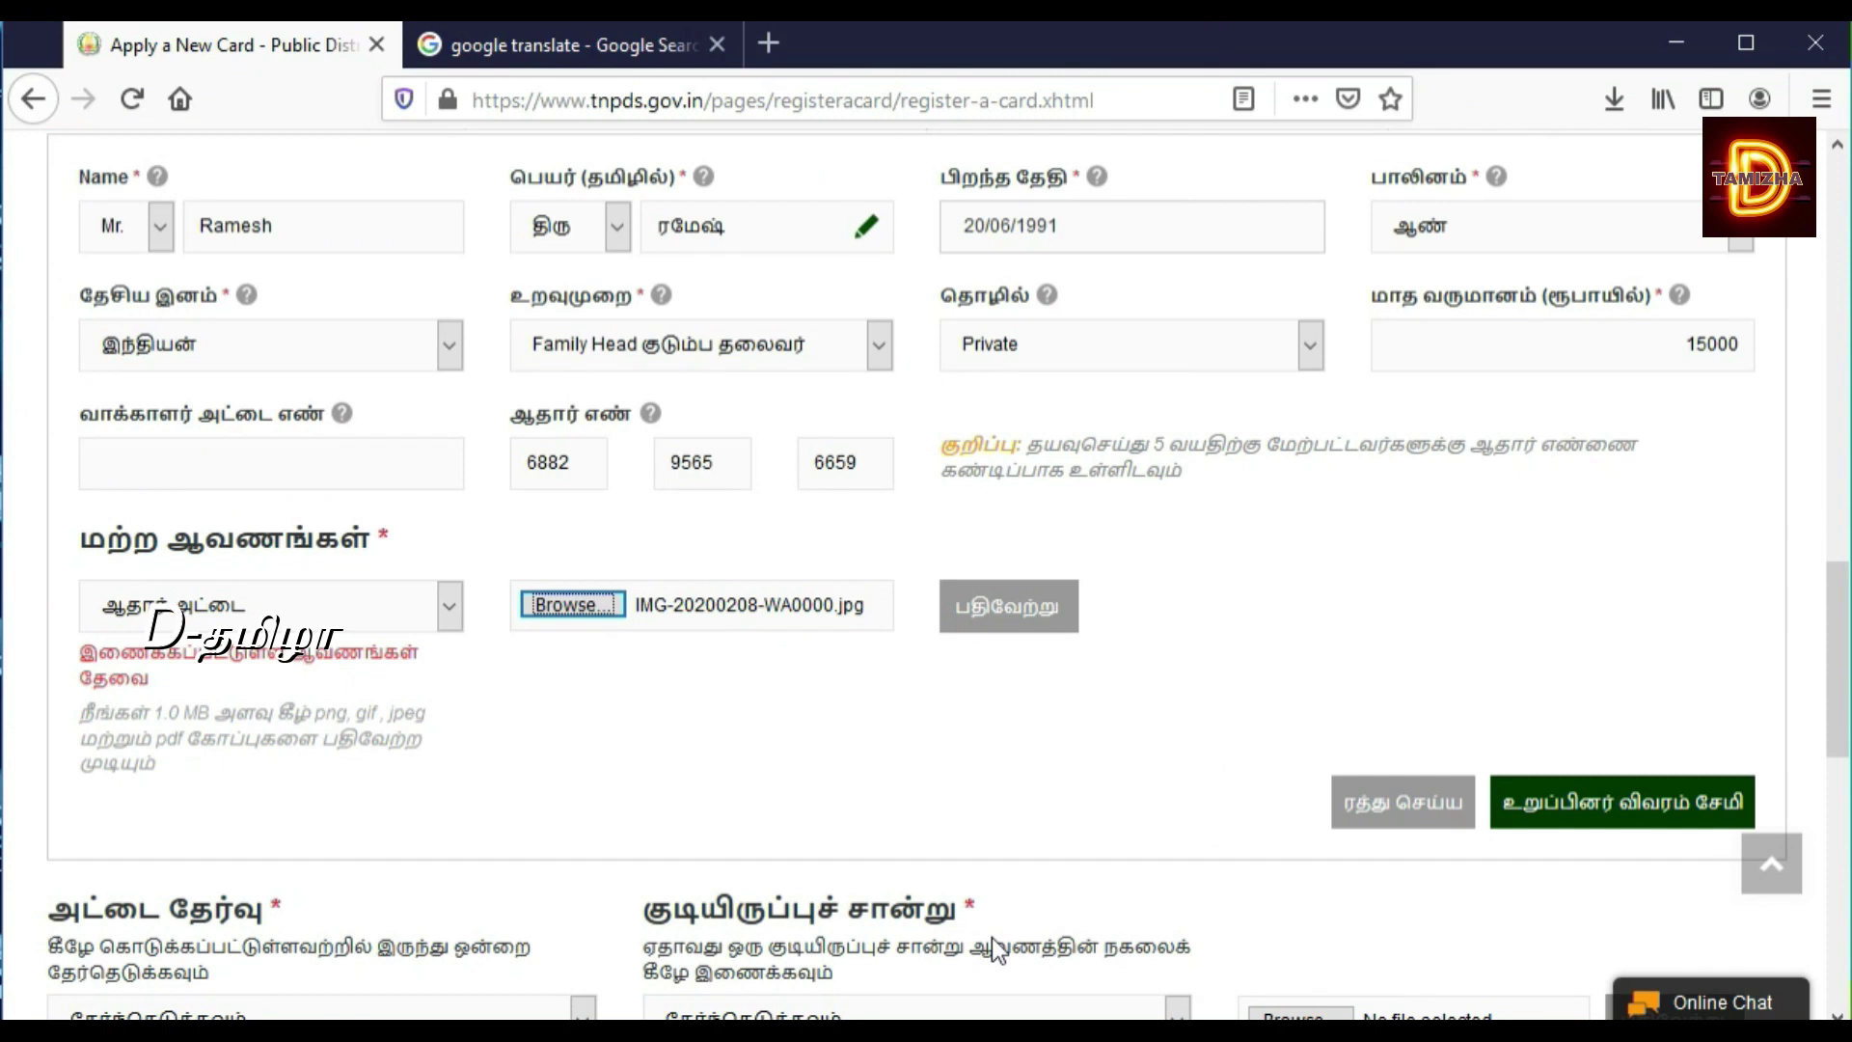
left_click(1049, 622)
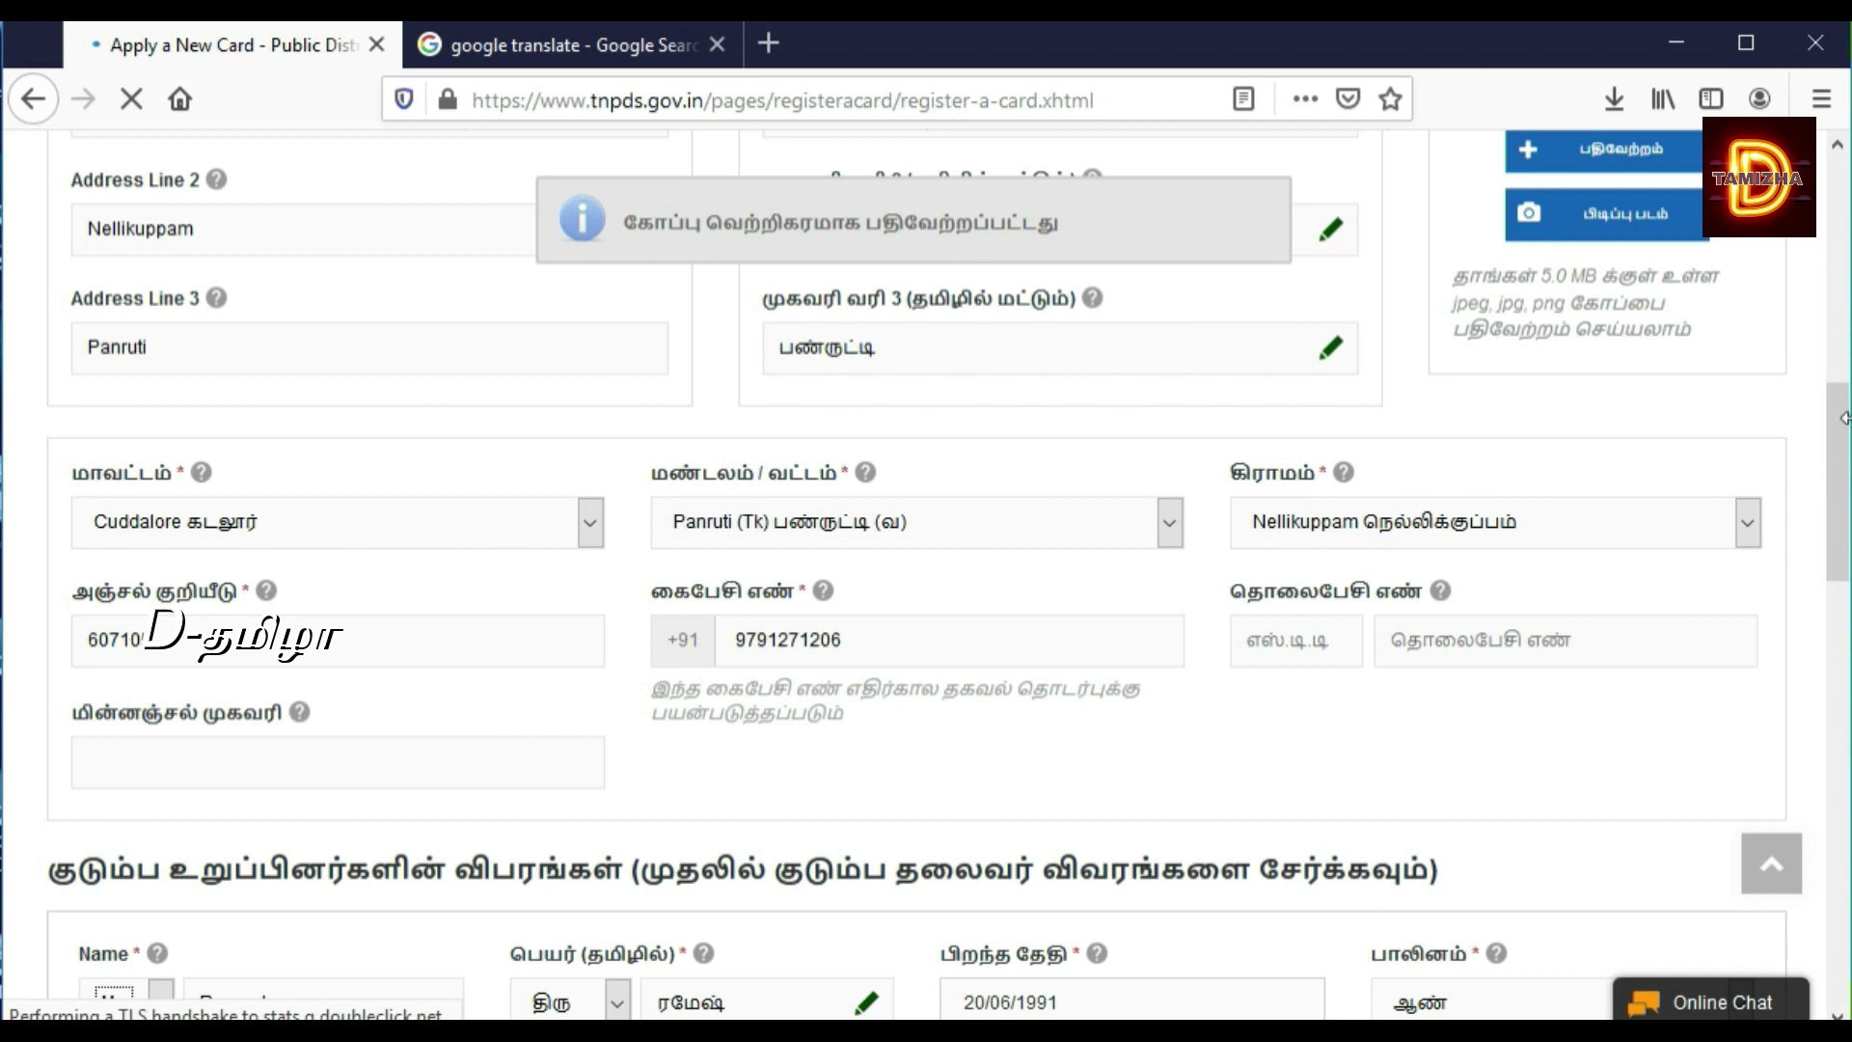
Step: Save the family head's details and scroll down to see the new row in the members table
left_click_drag(1838, 458, 1847, 692)
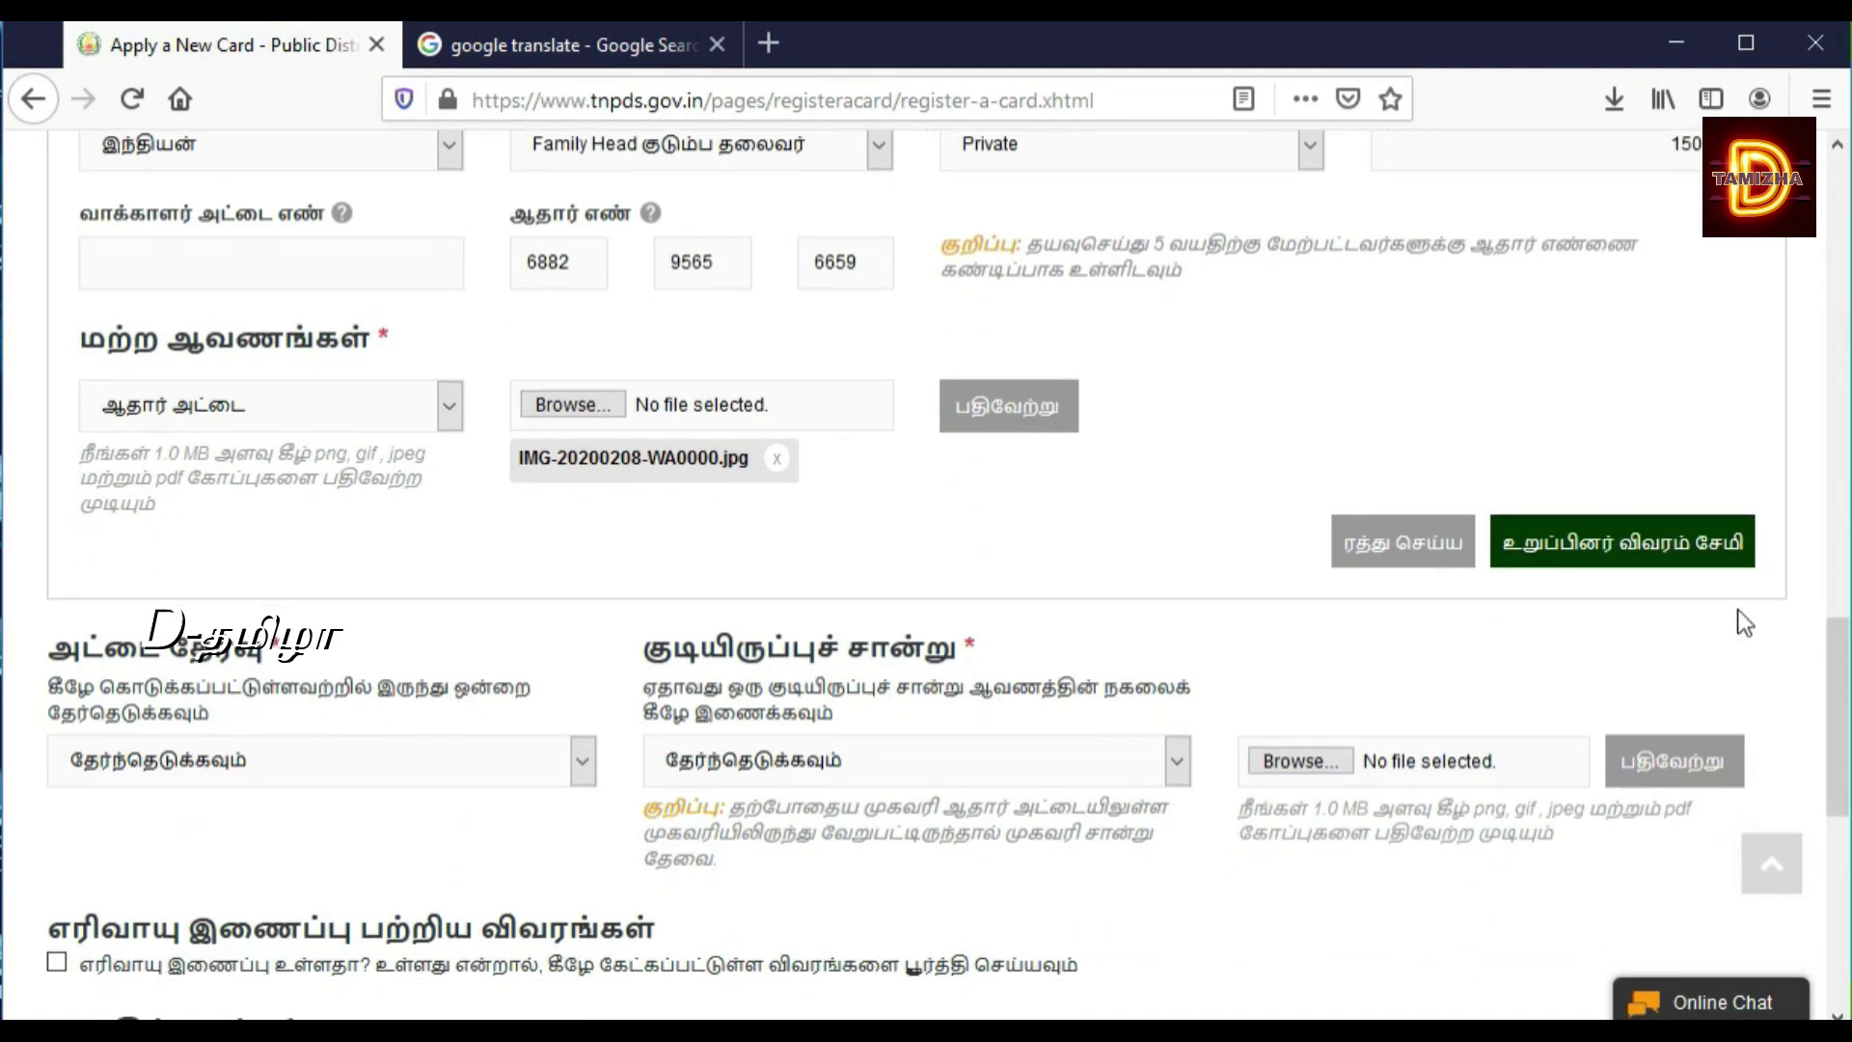
left_click(1690, 554)
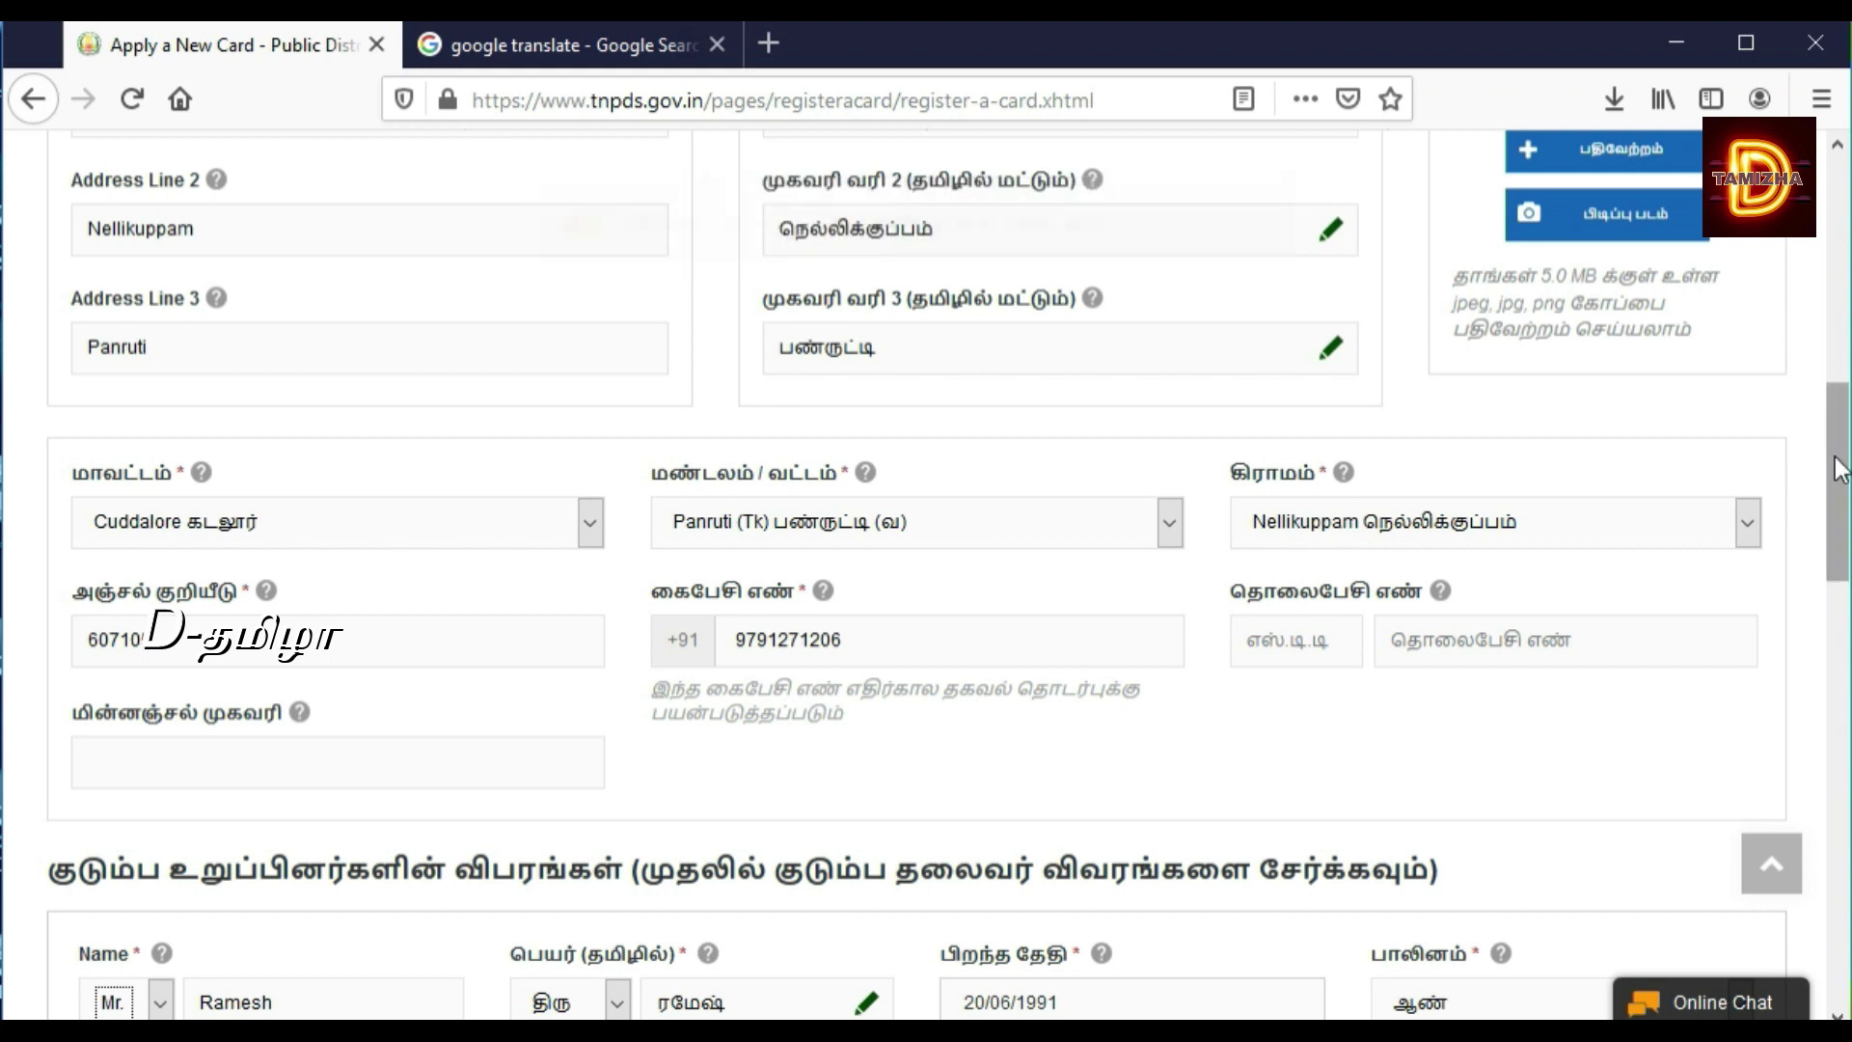
left_click_drag(1837, 470, 1838, 665)
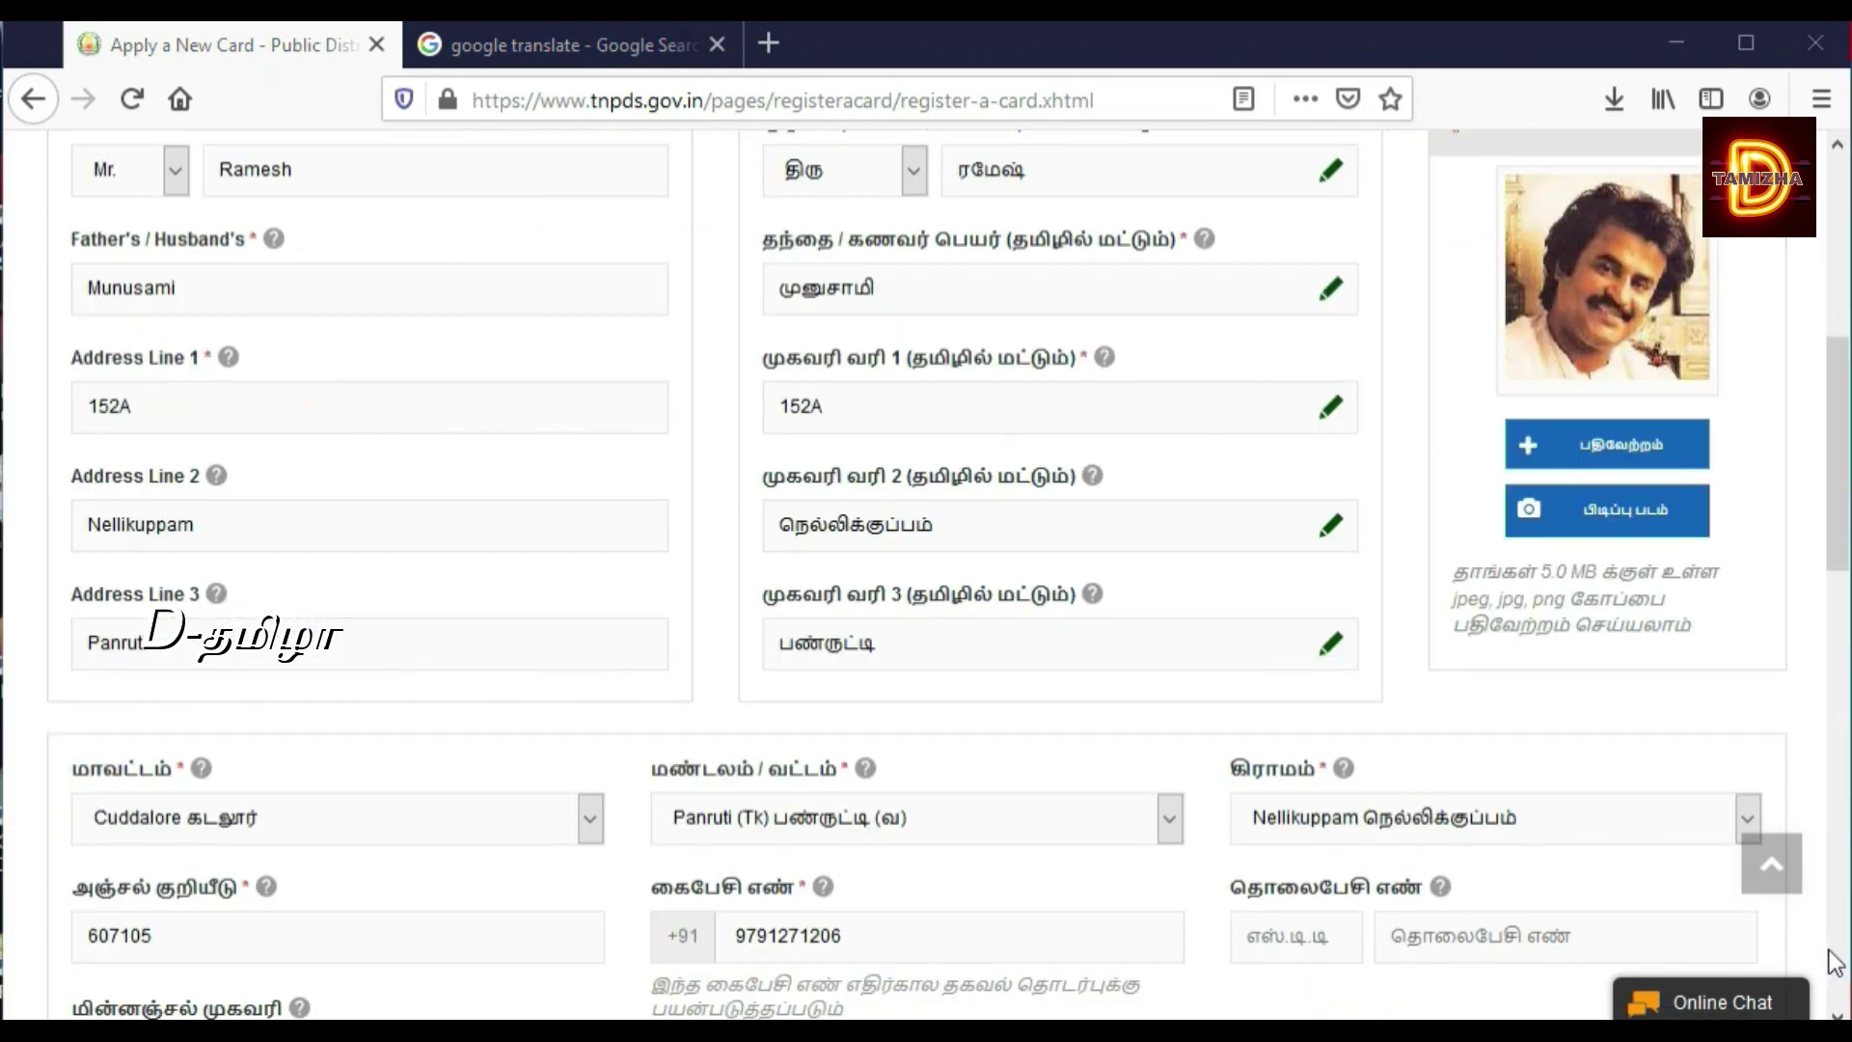
left_click(1837, 1012)
scroll(1837, 1012, "down", 6)
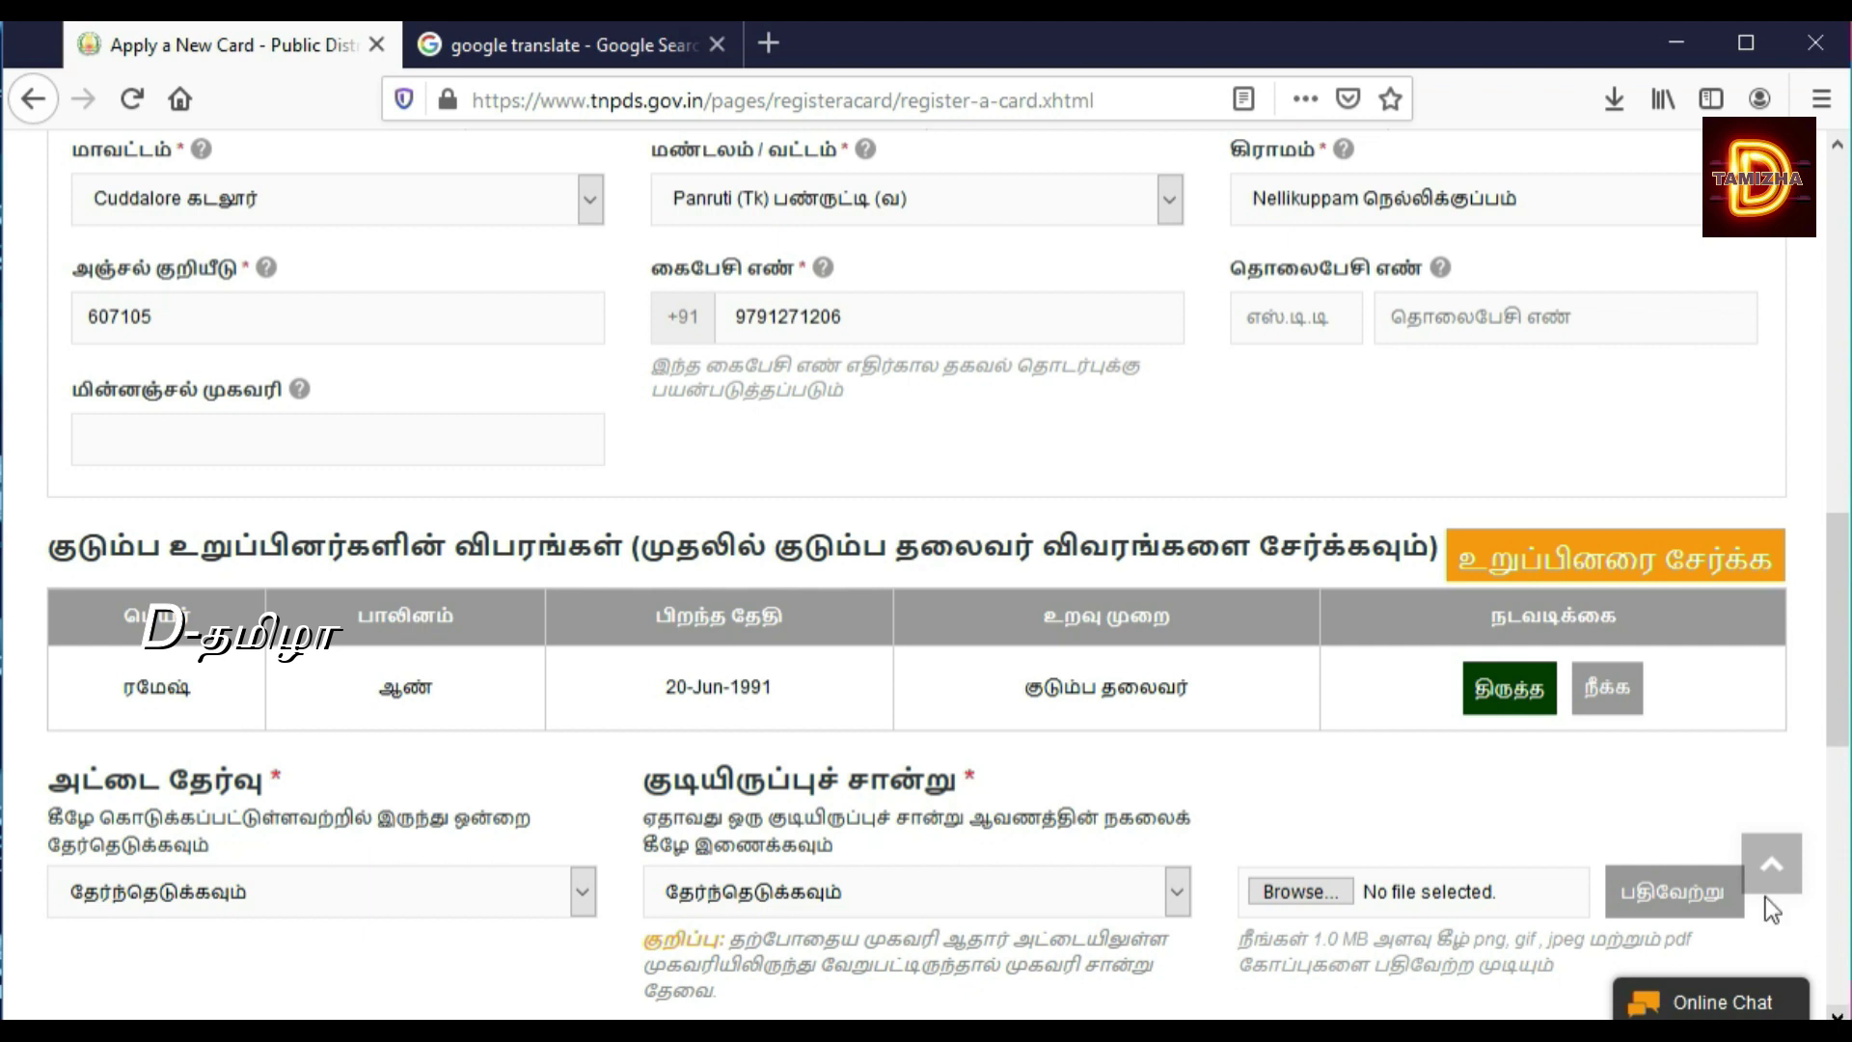
Step: Add a new family member titled Mrs. and enter her name in English
left_click(1630, 573)
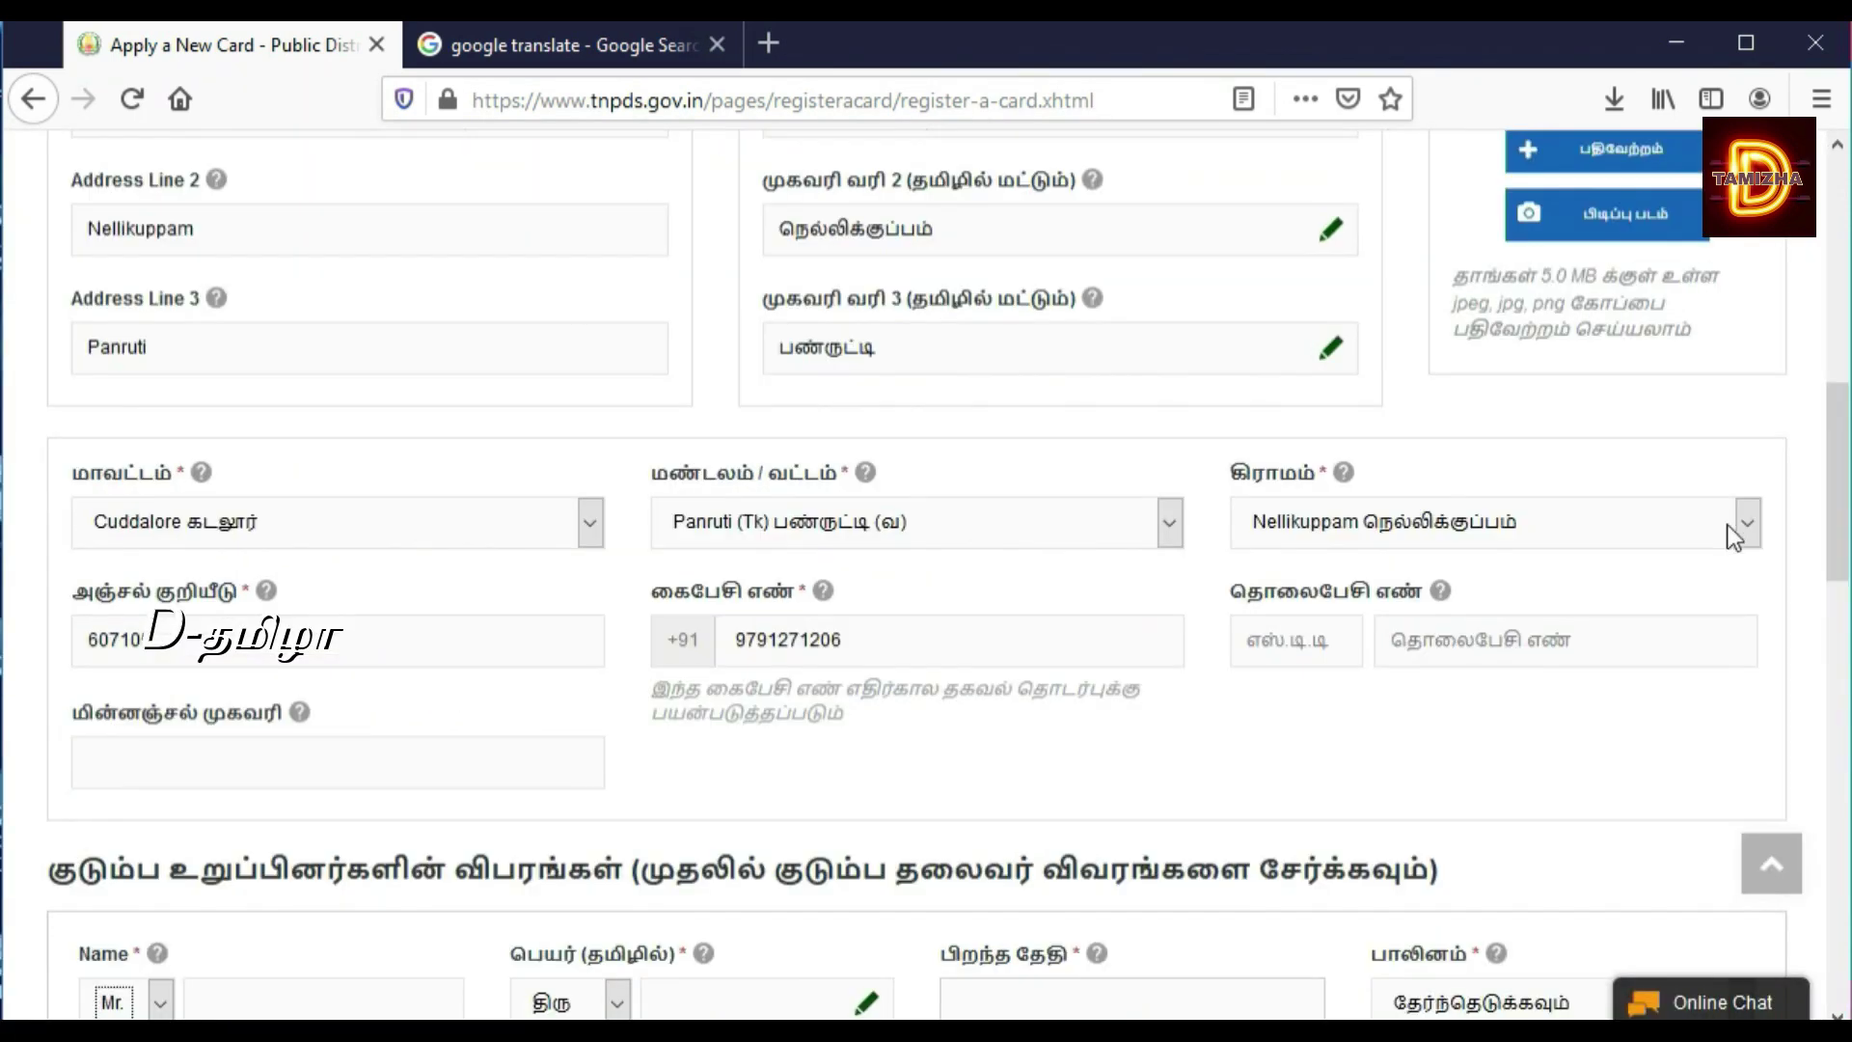
left_click_drag(1840, 546, 1838, 636)
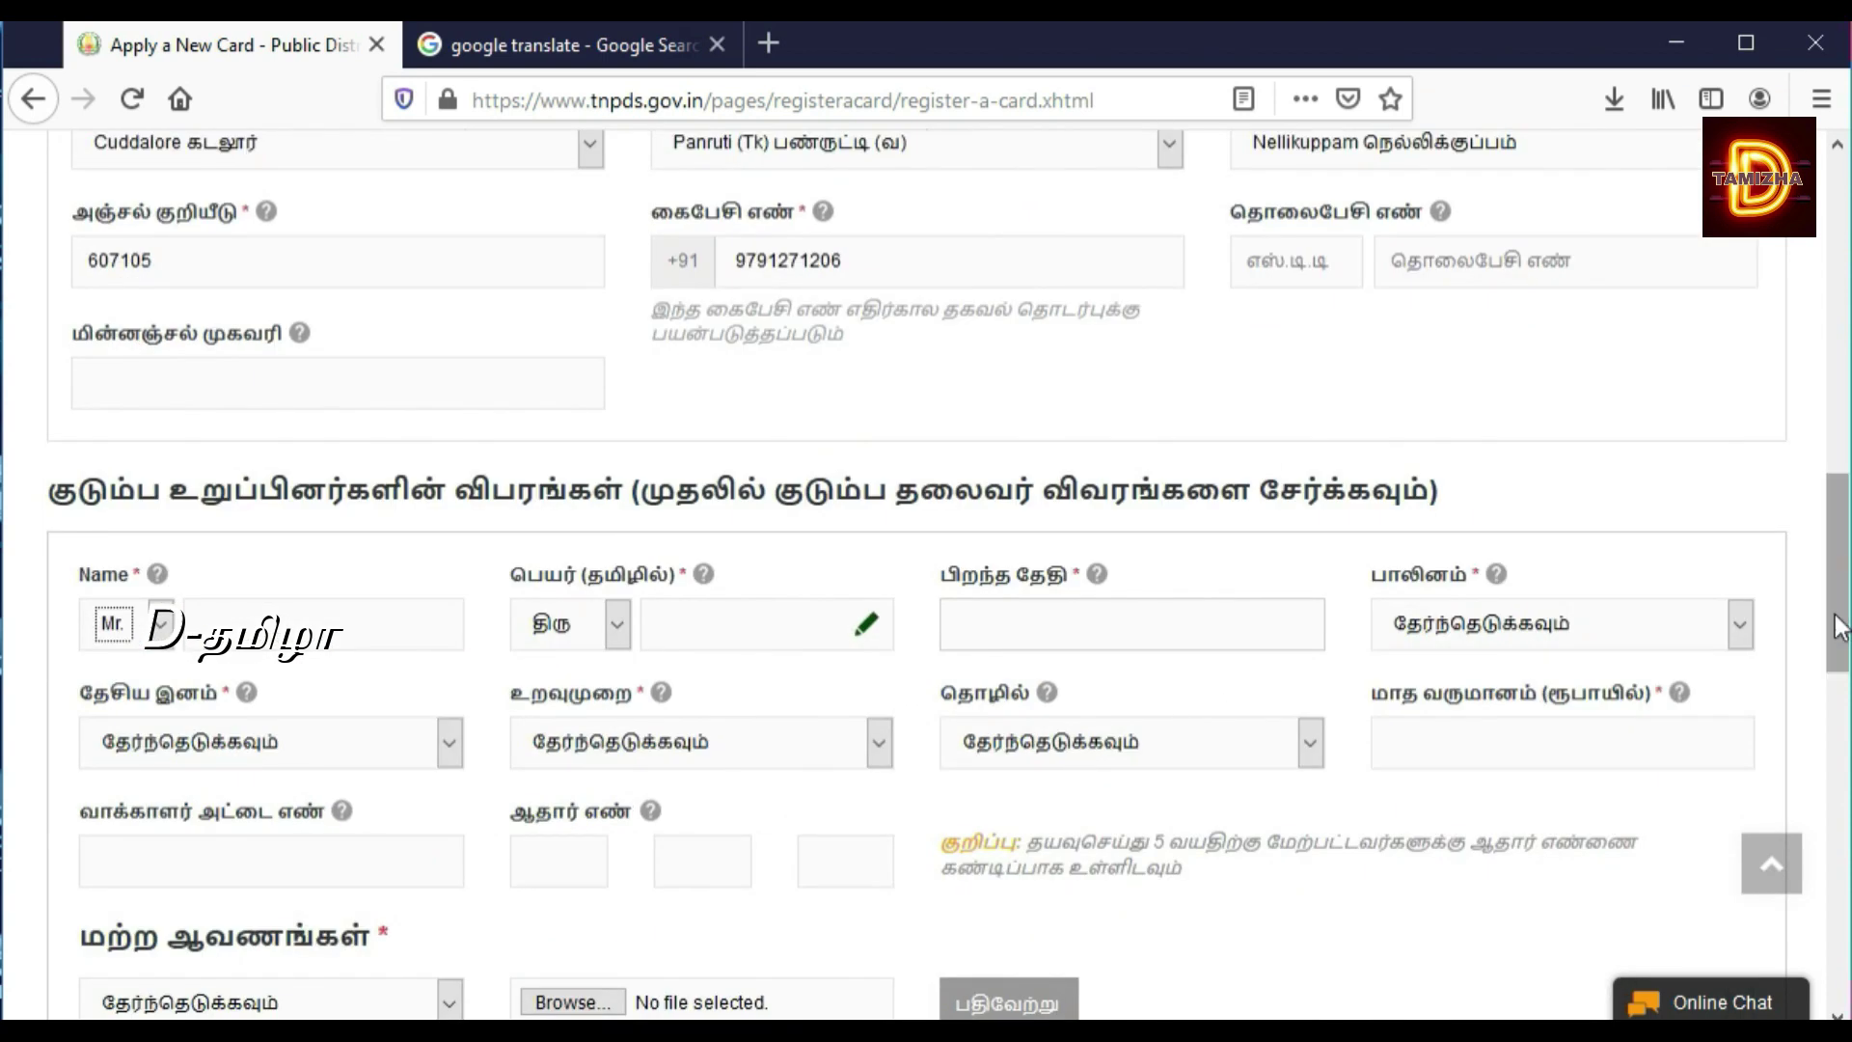
left_click(160, 627)
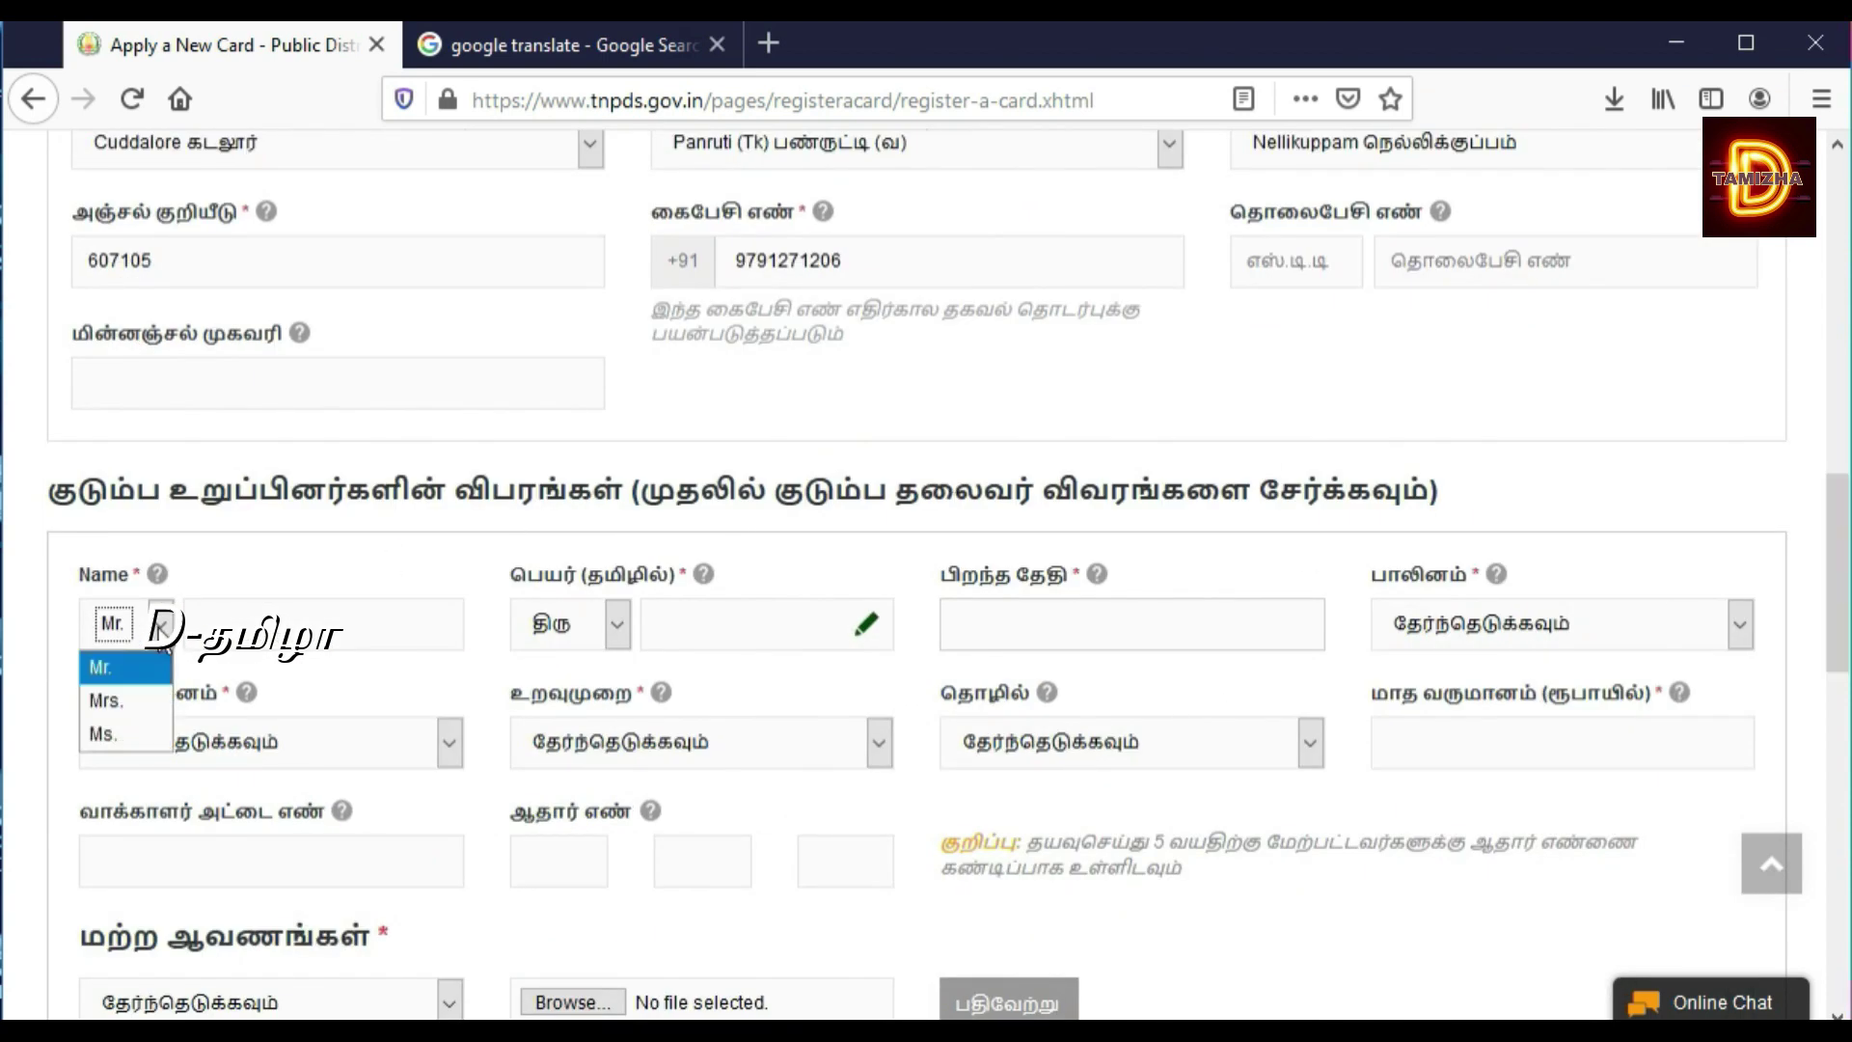
left_click(135, 698)
left_click(261, 617)
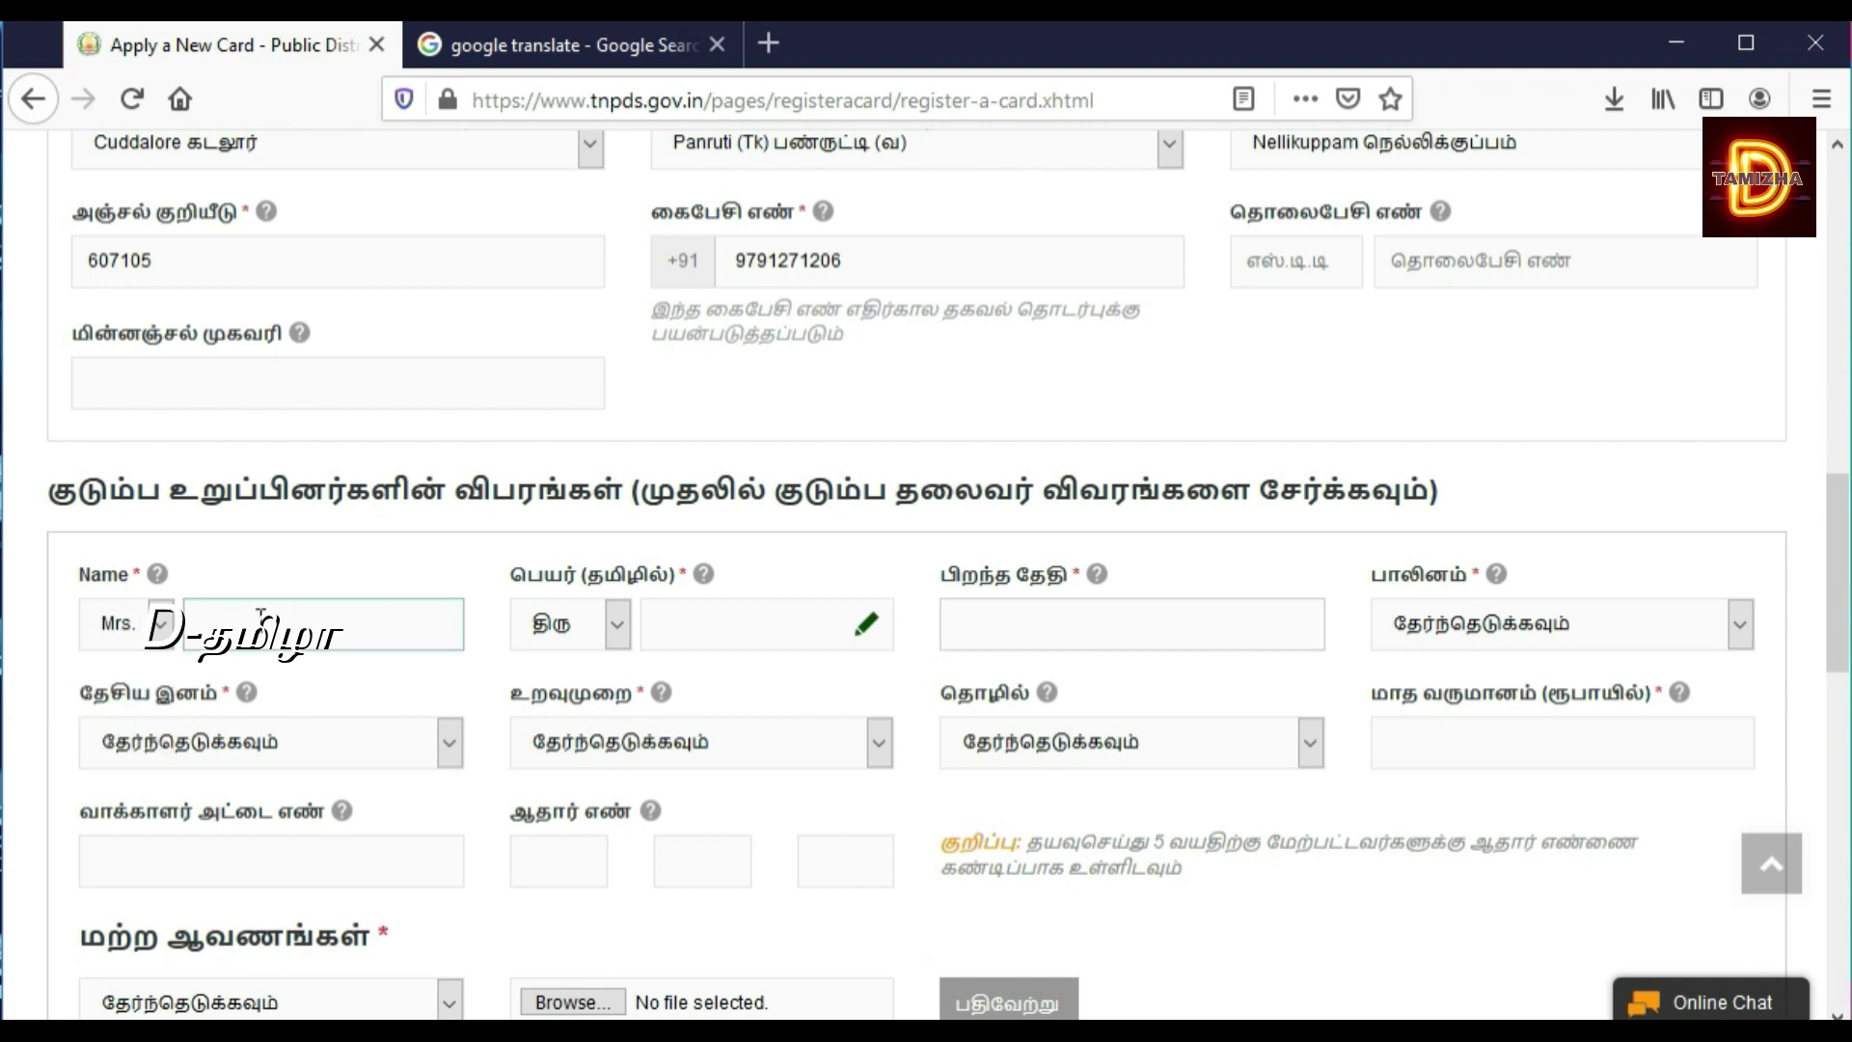
type("maheshwari")
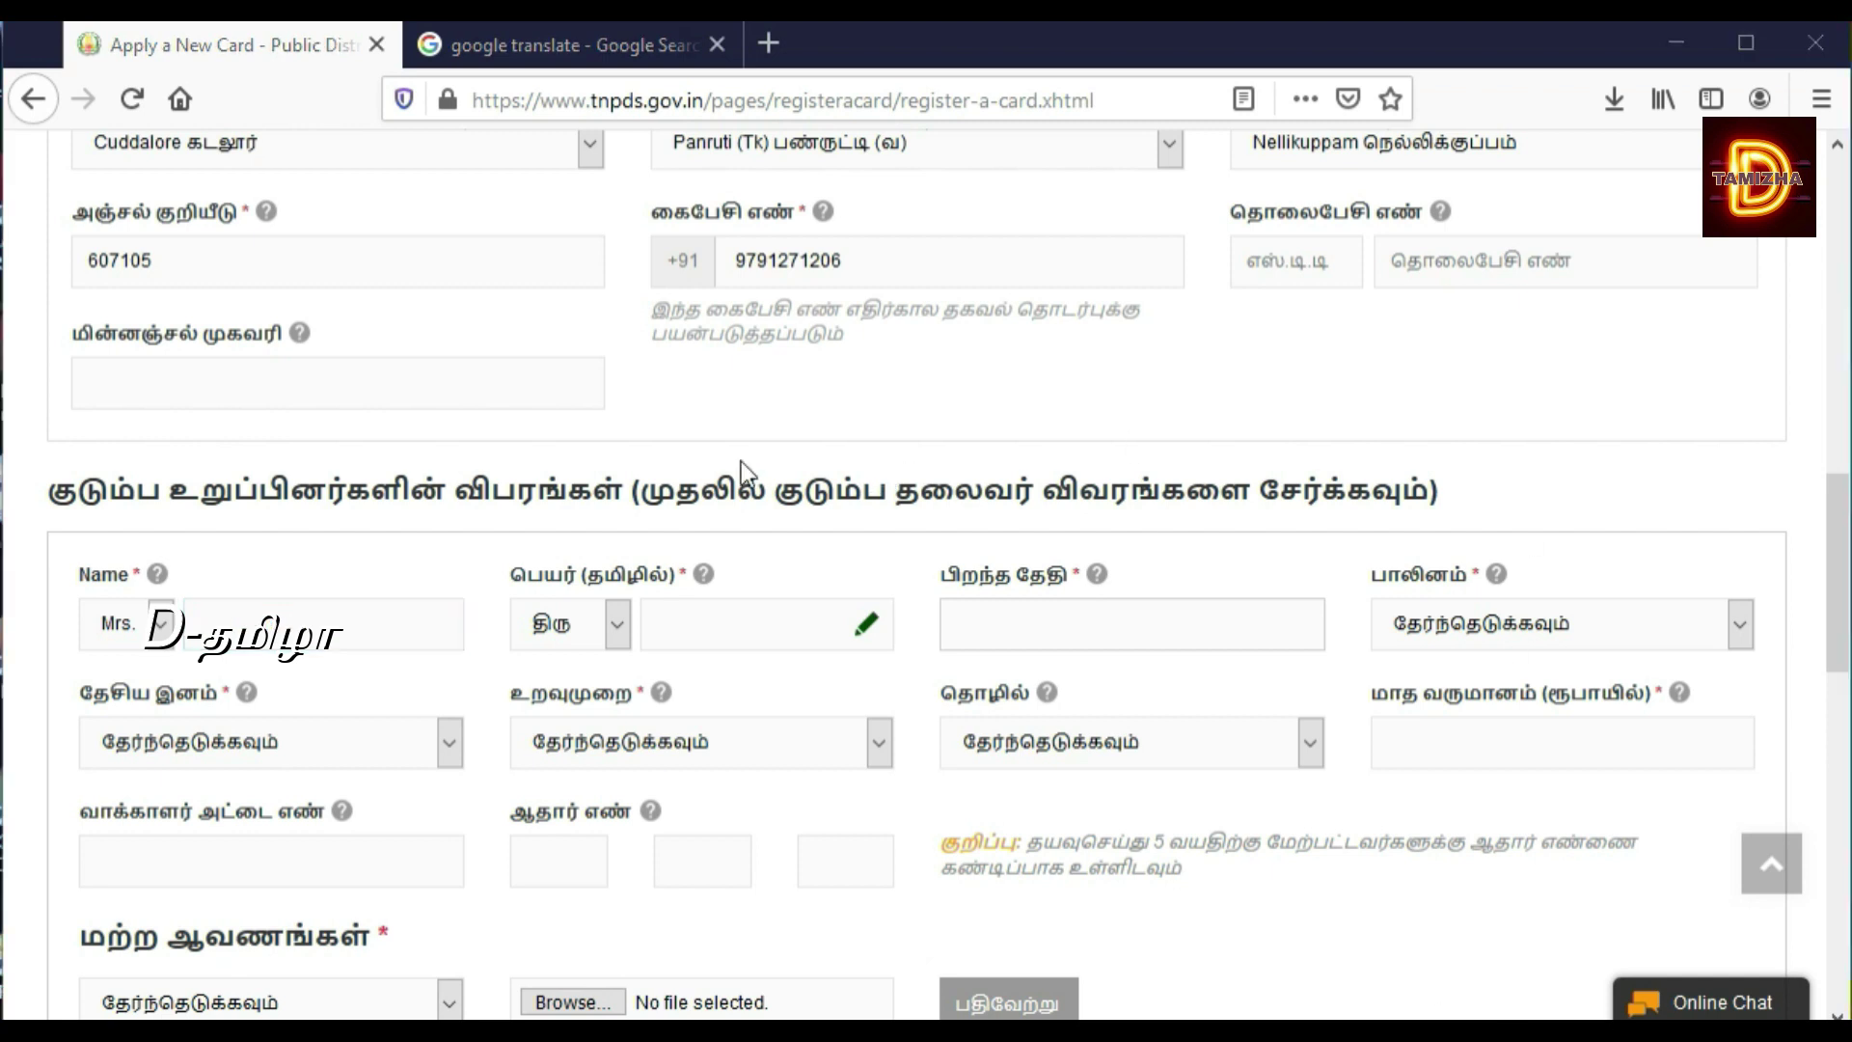
left_click(331, 638)
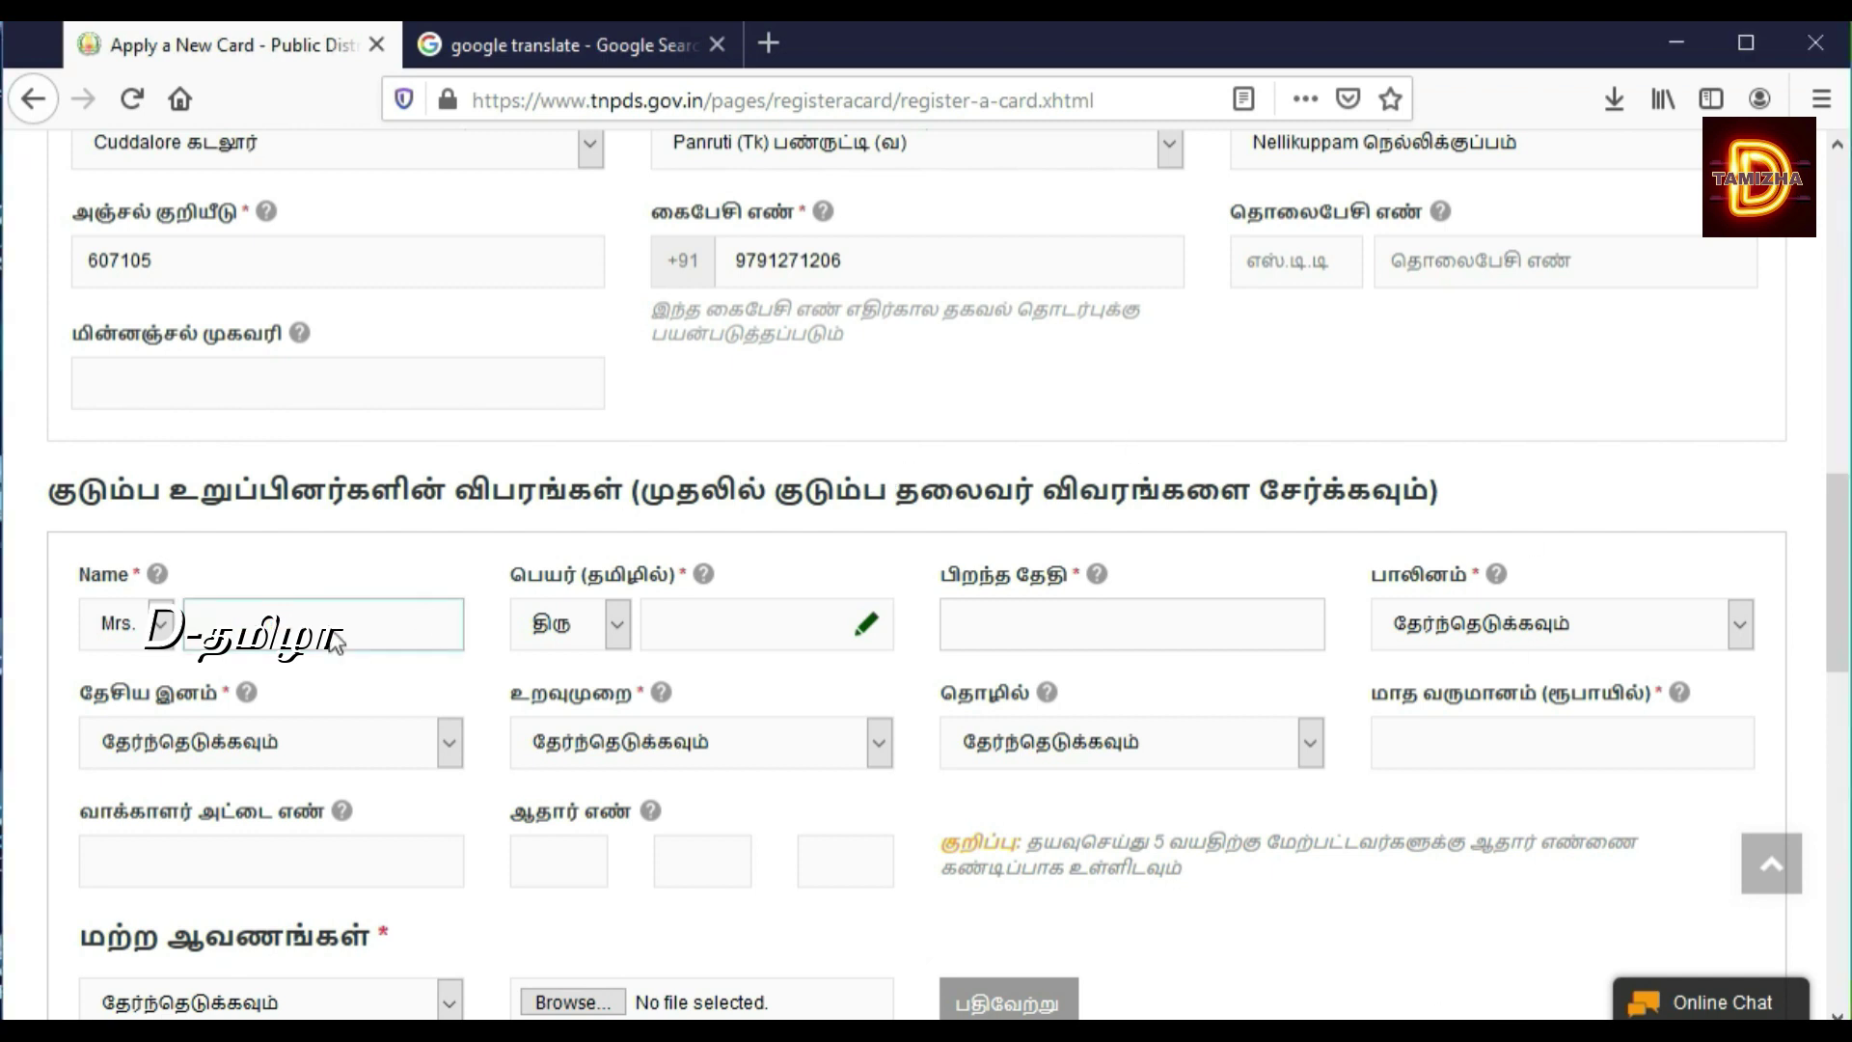
left_click(160, 627)
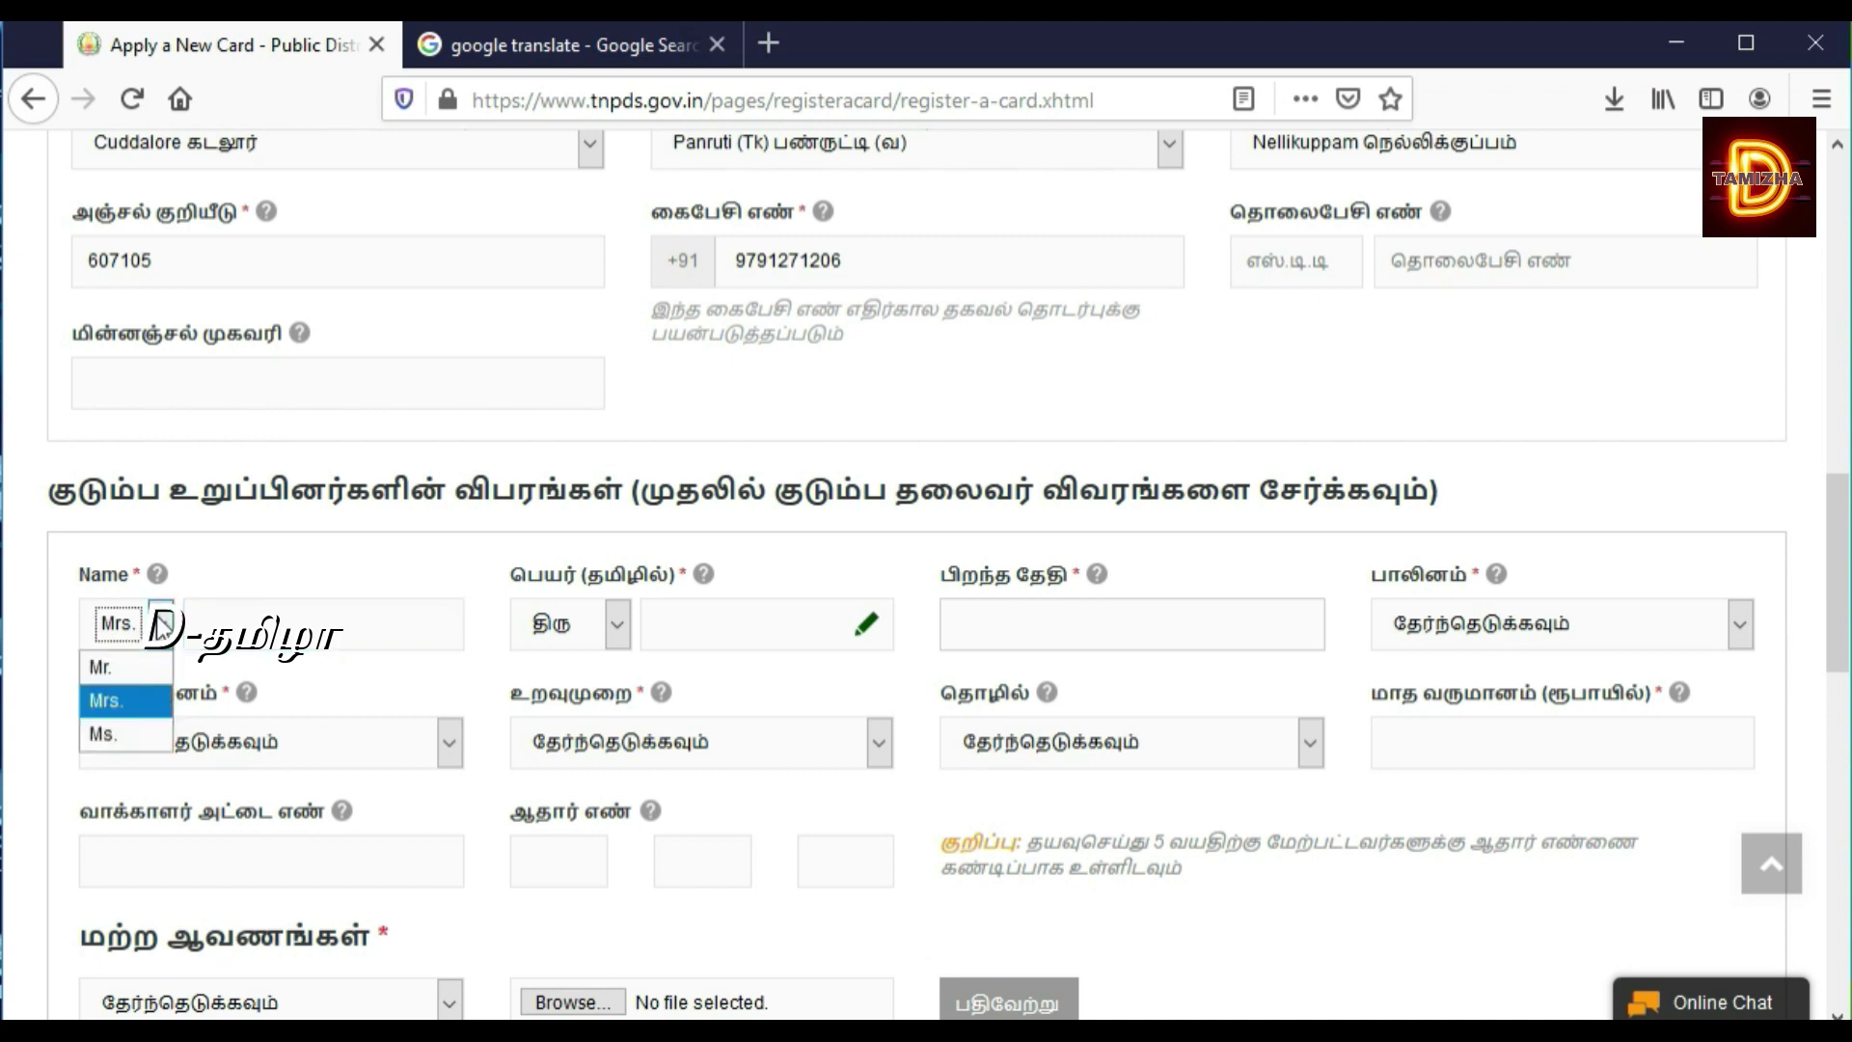
left_click(126, 702)
left_click(248, 624)
type("ma")
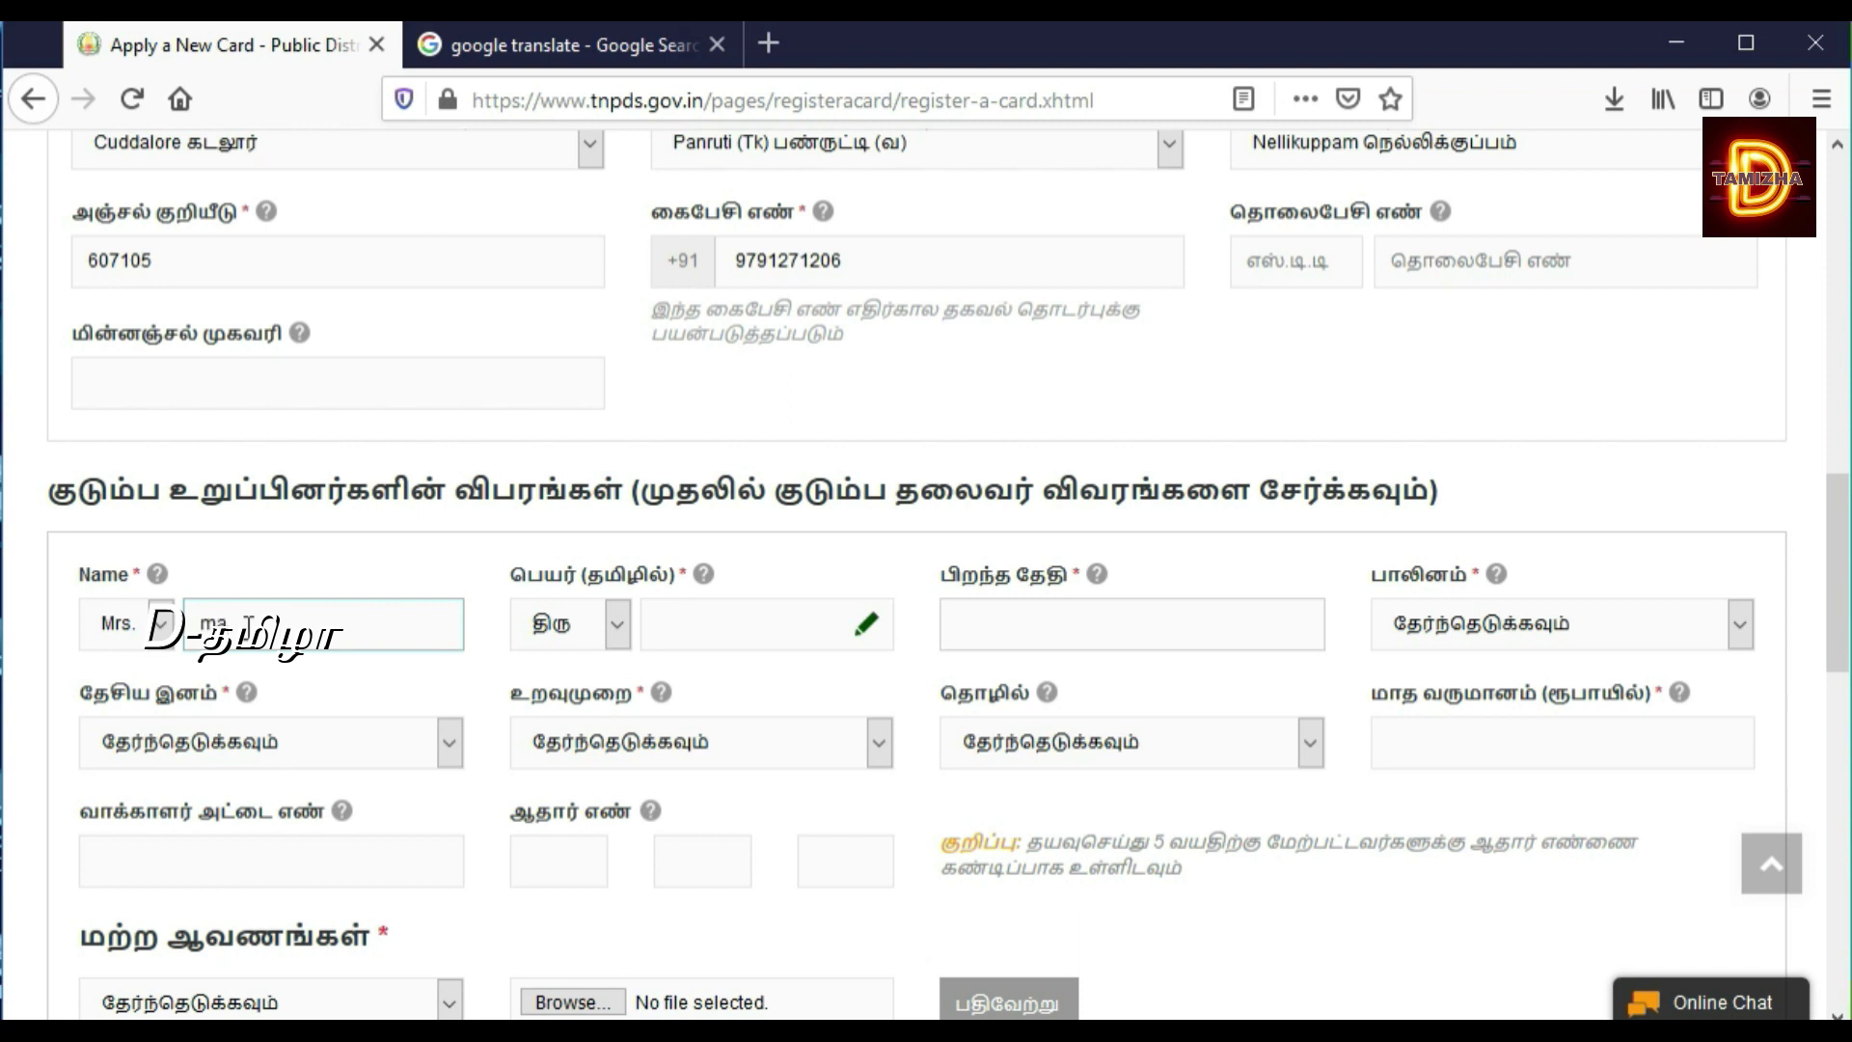
type("heswari")
Step: Enter the new member's name in the Tamil name field, converted to Tamil script
left_click(681, 629)
type("mah")
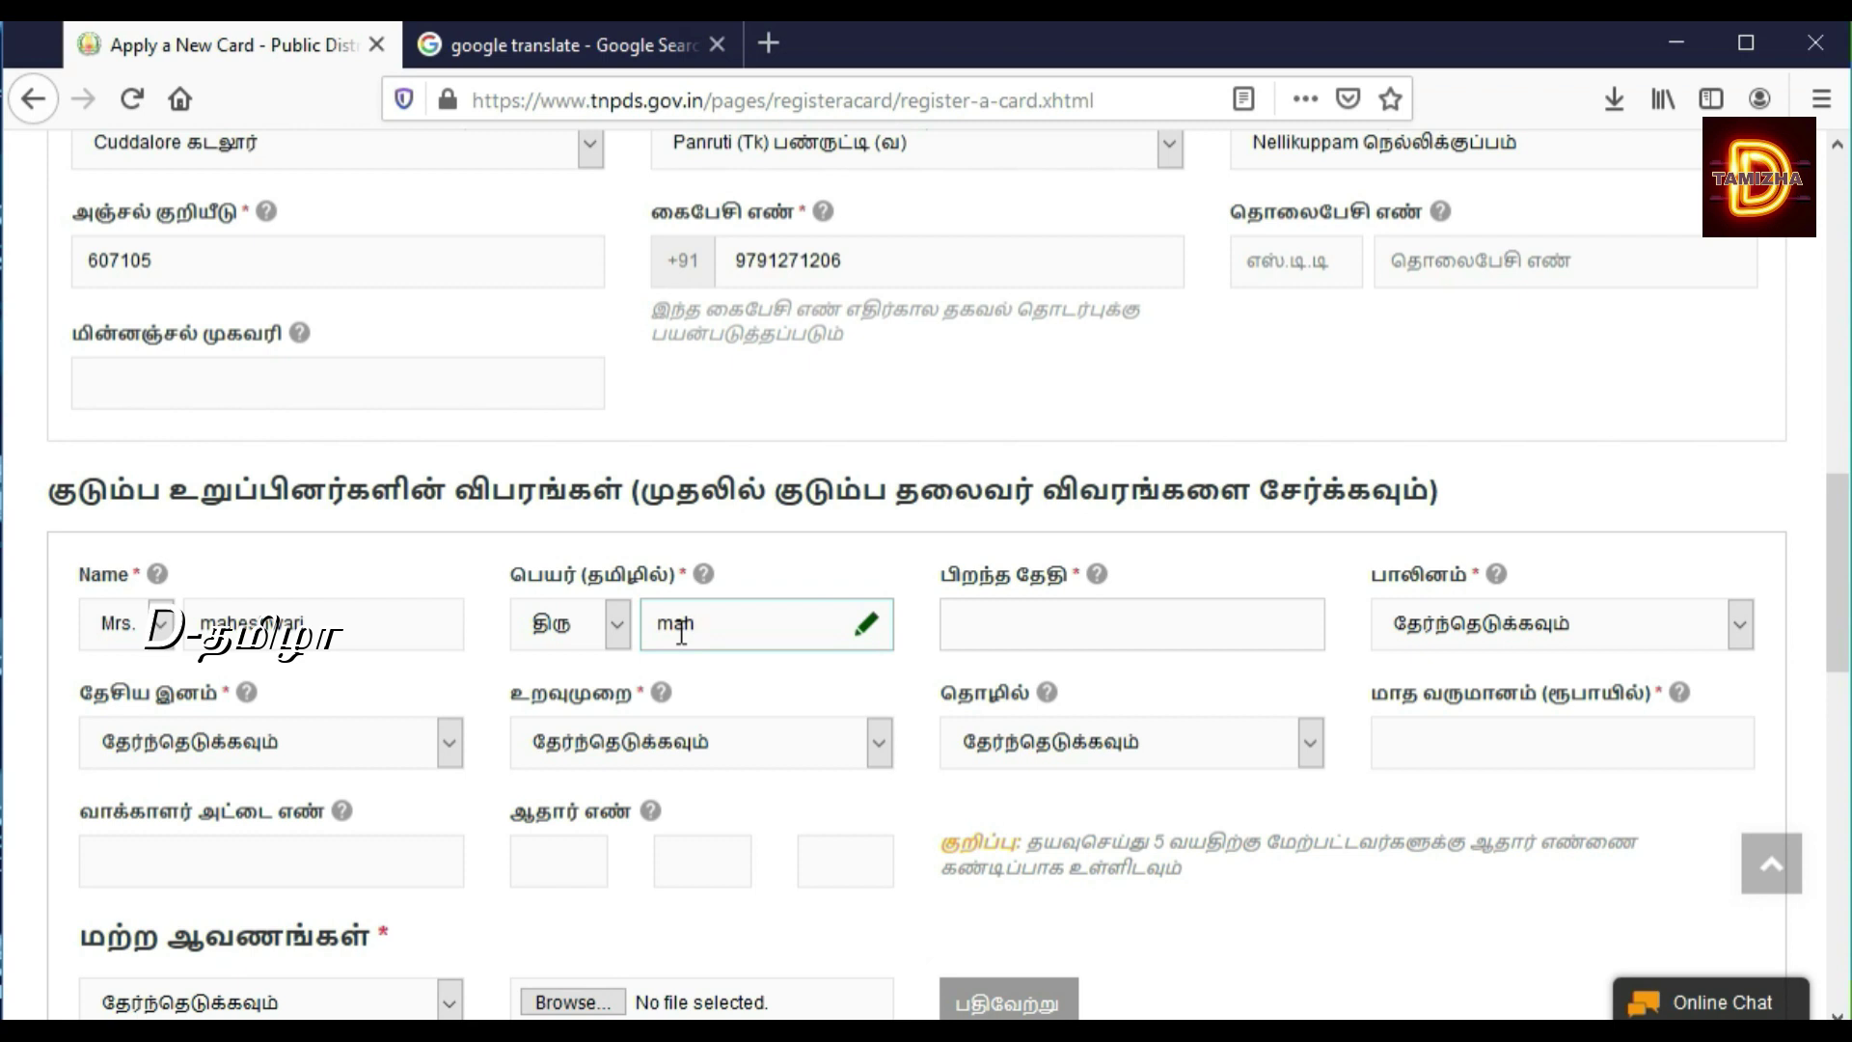
type("eshwari")
key("F5")
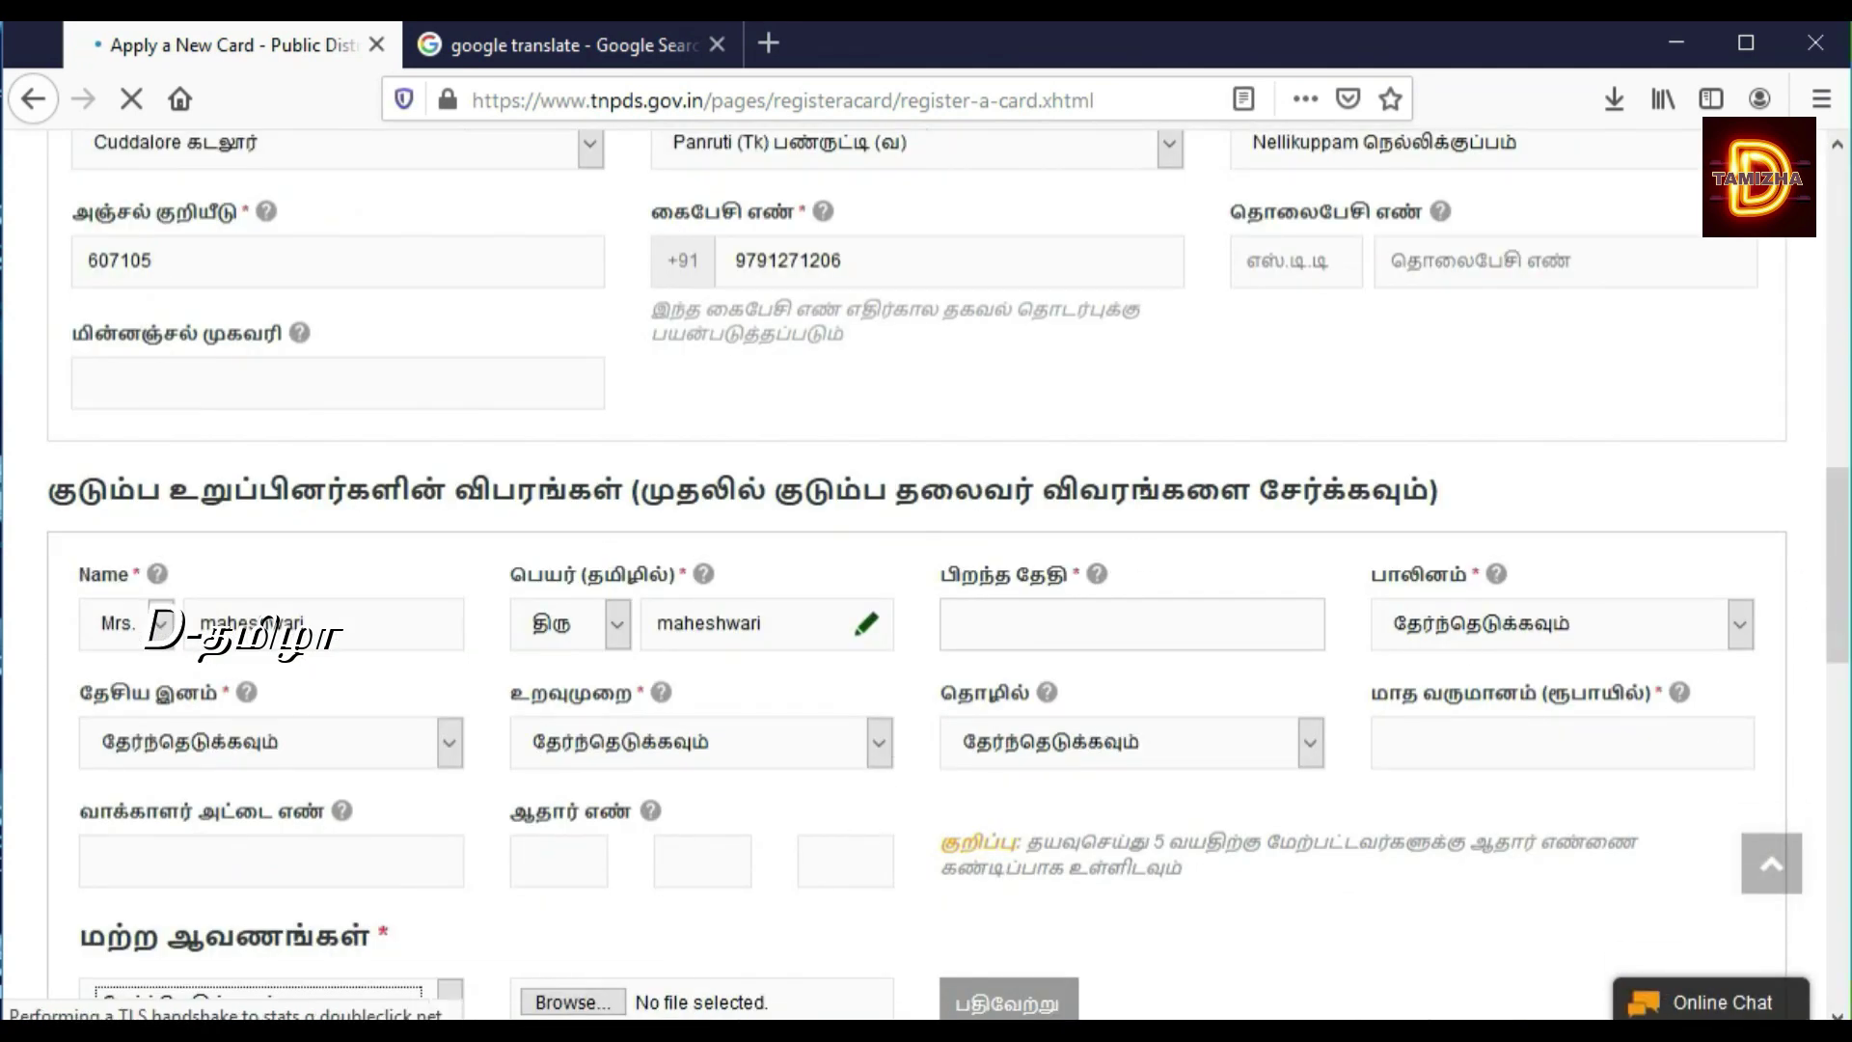
left_click(993, 607)
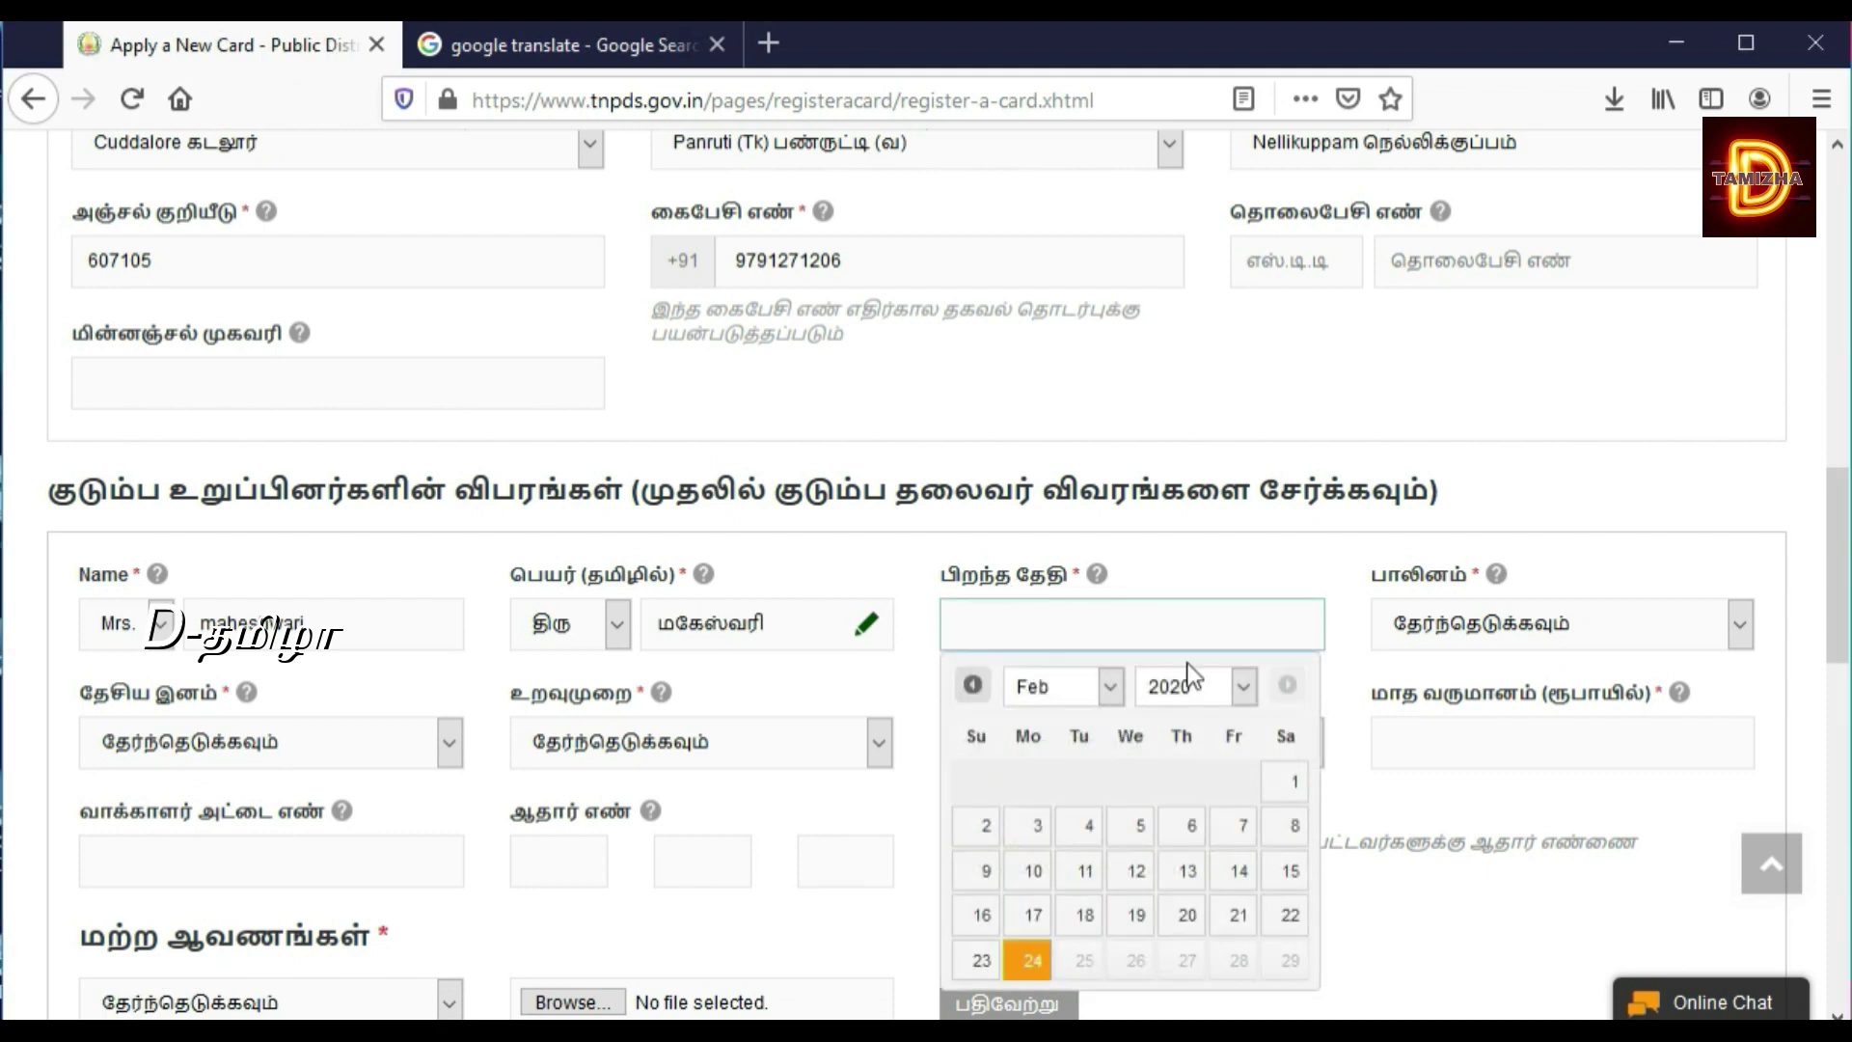
left_click(1233, 691)
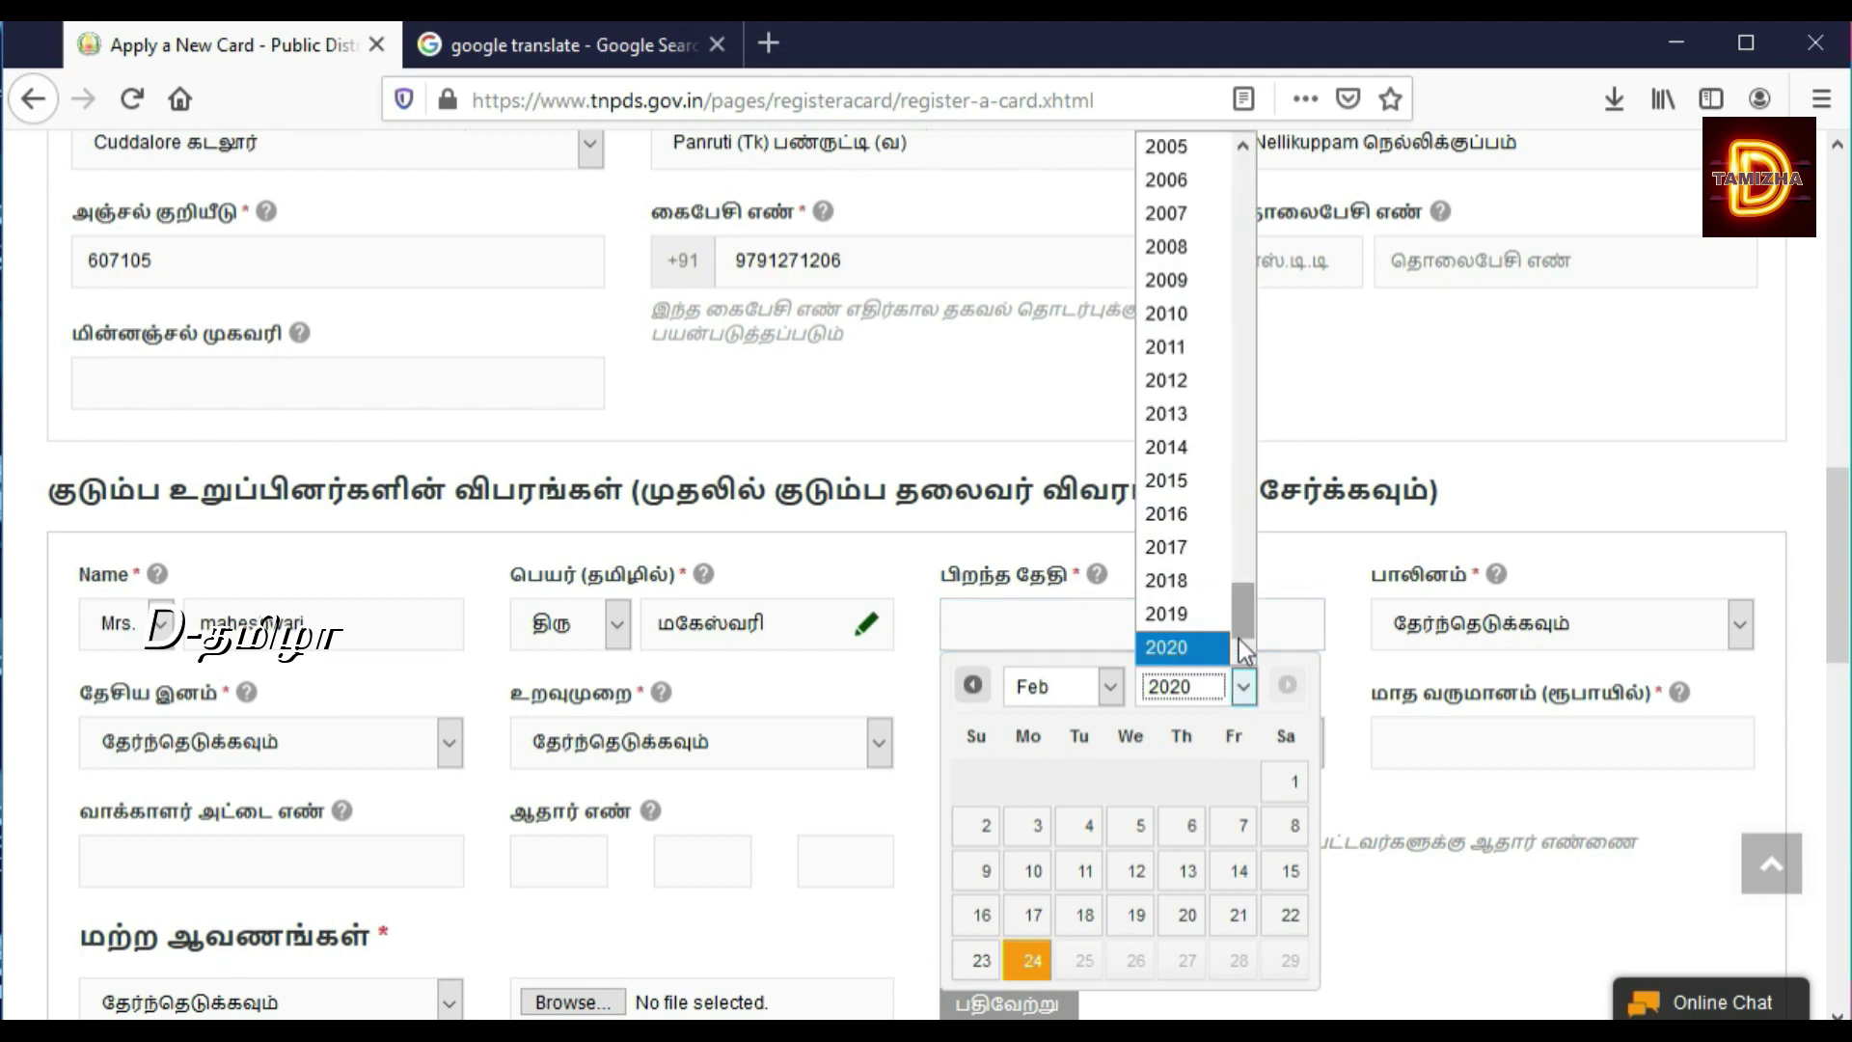
left_click_drag(1239, 615, 1243, 557)
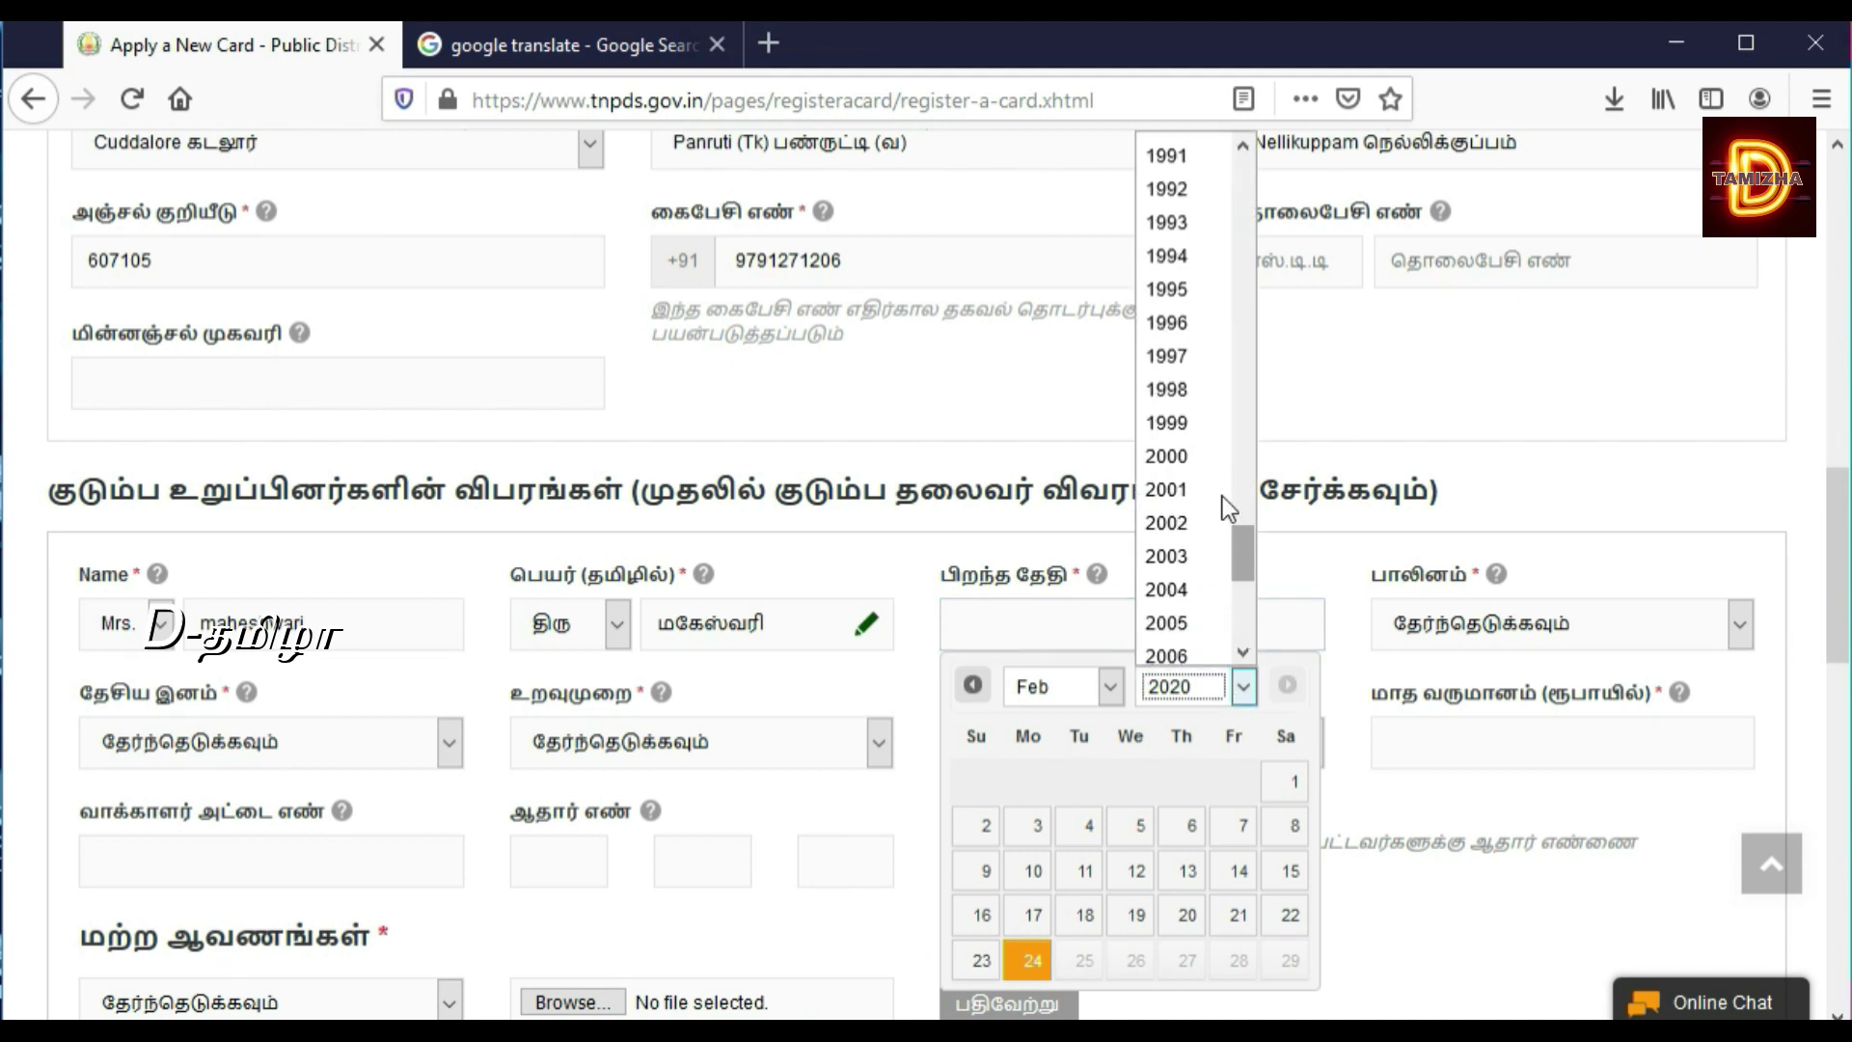
left_click(1183, 260)
left_click(1113, 687)
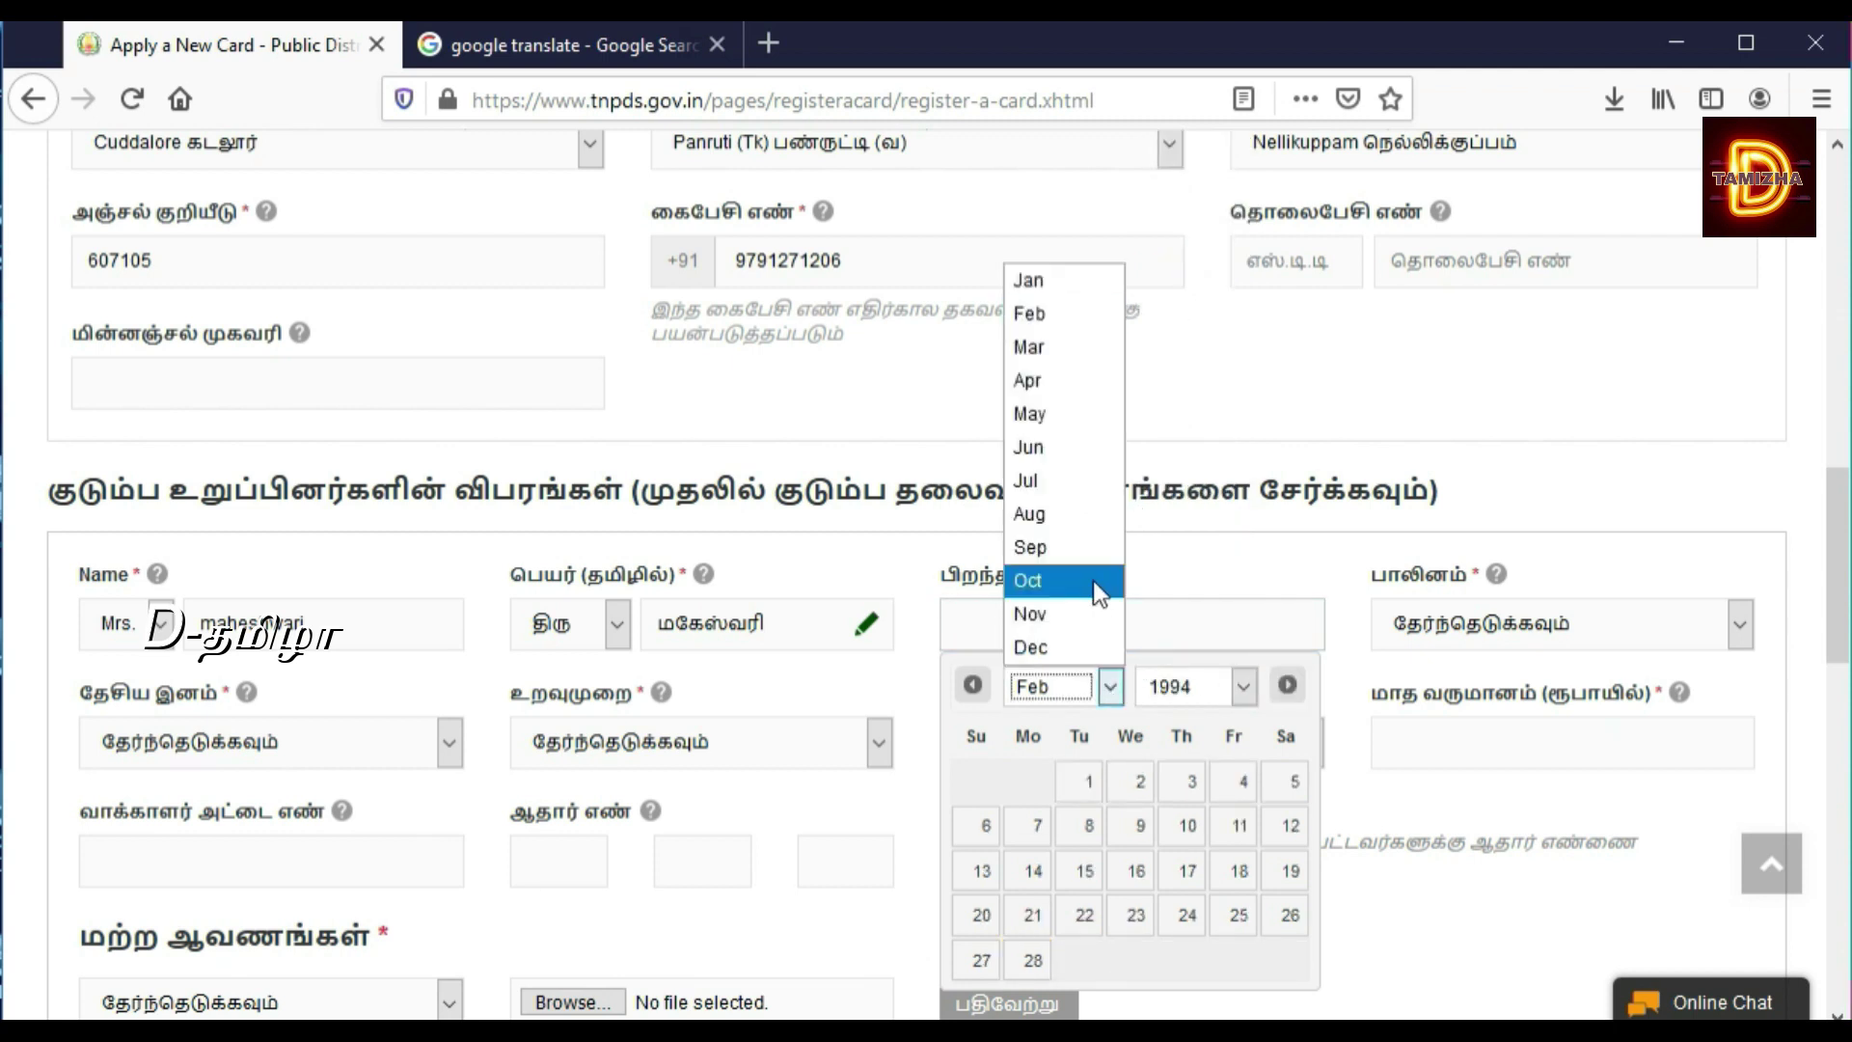
left_click(1036, 316)
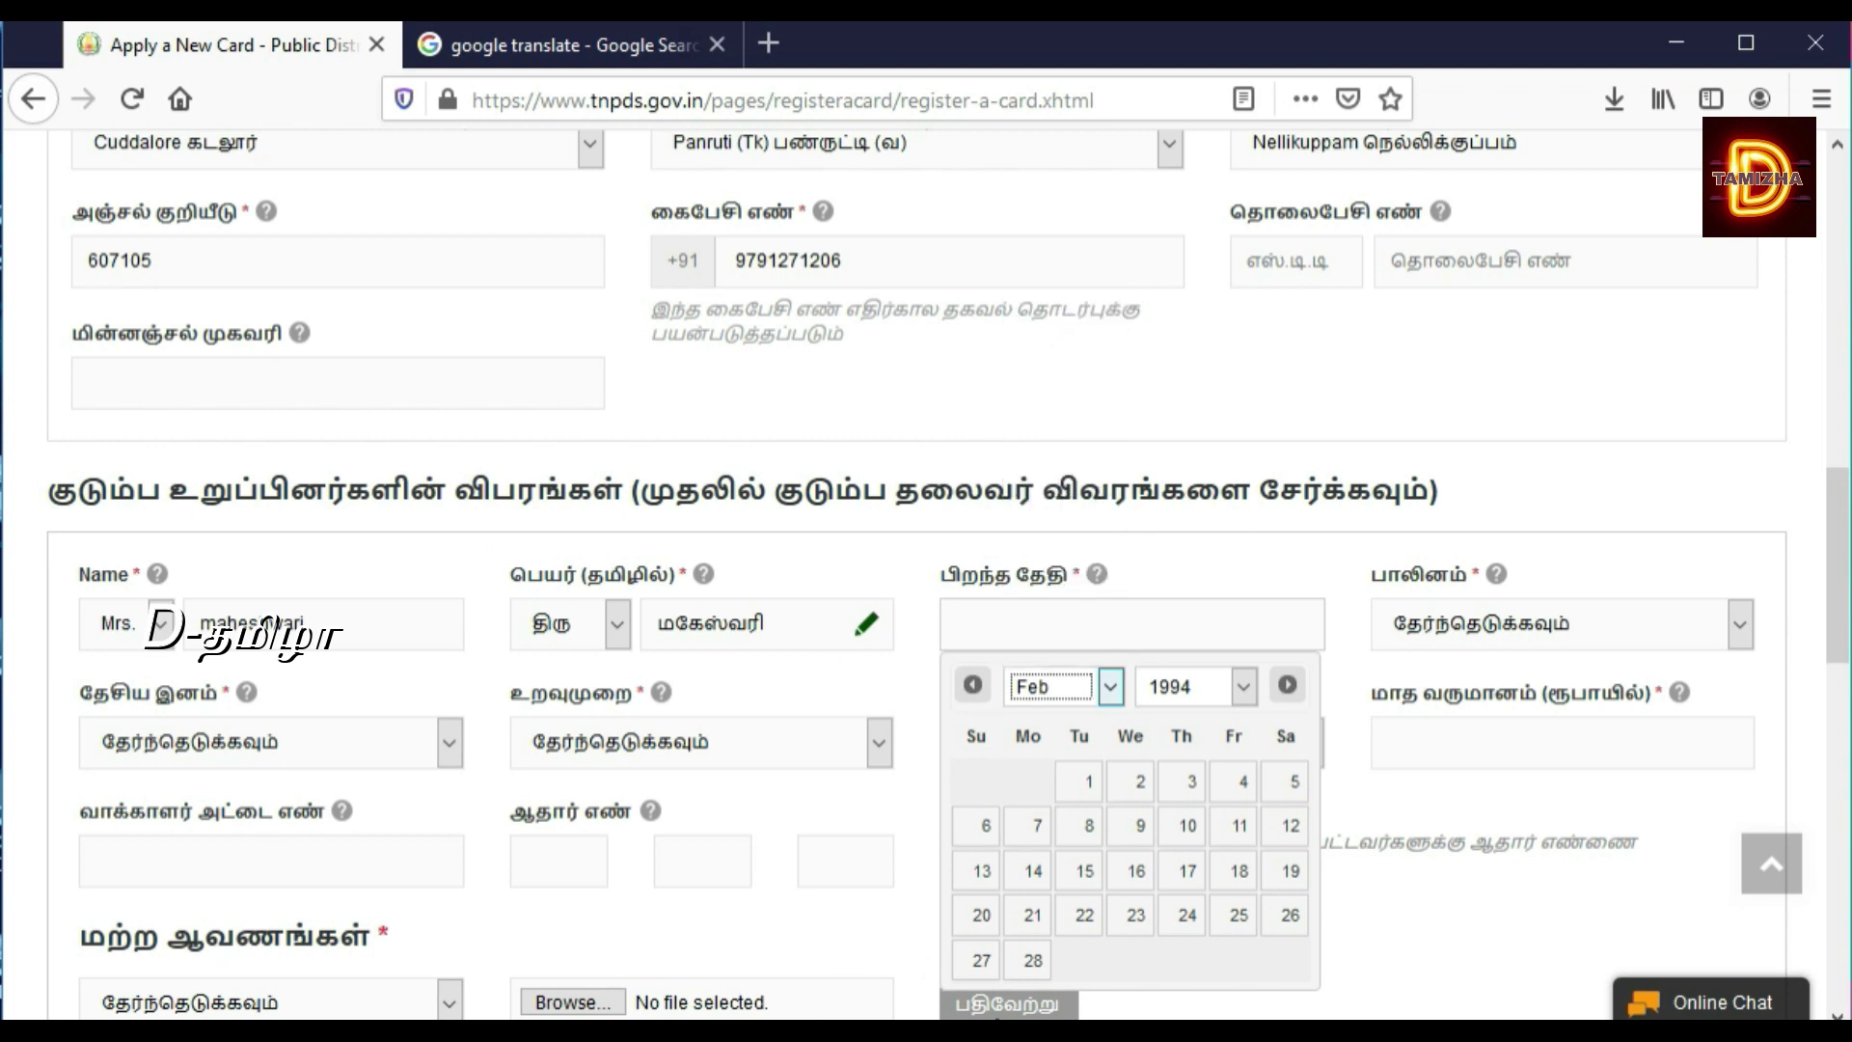
left_click(1187, 825)
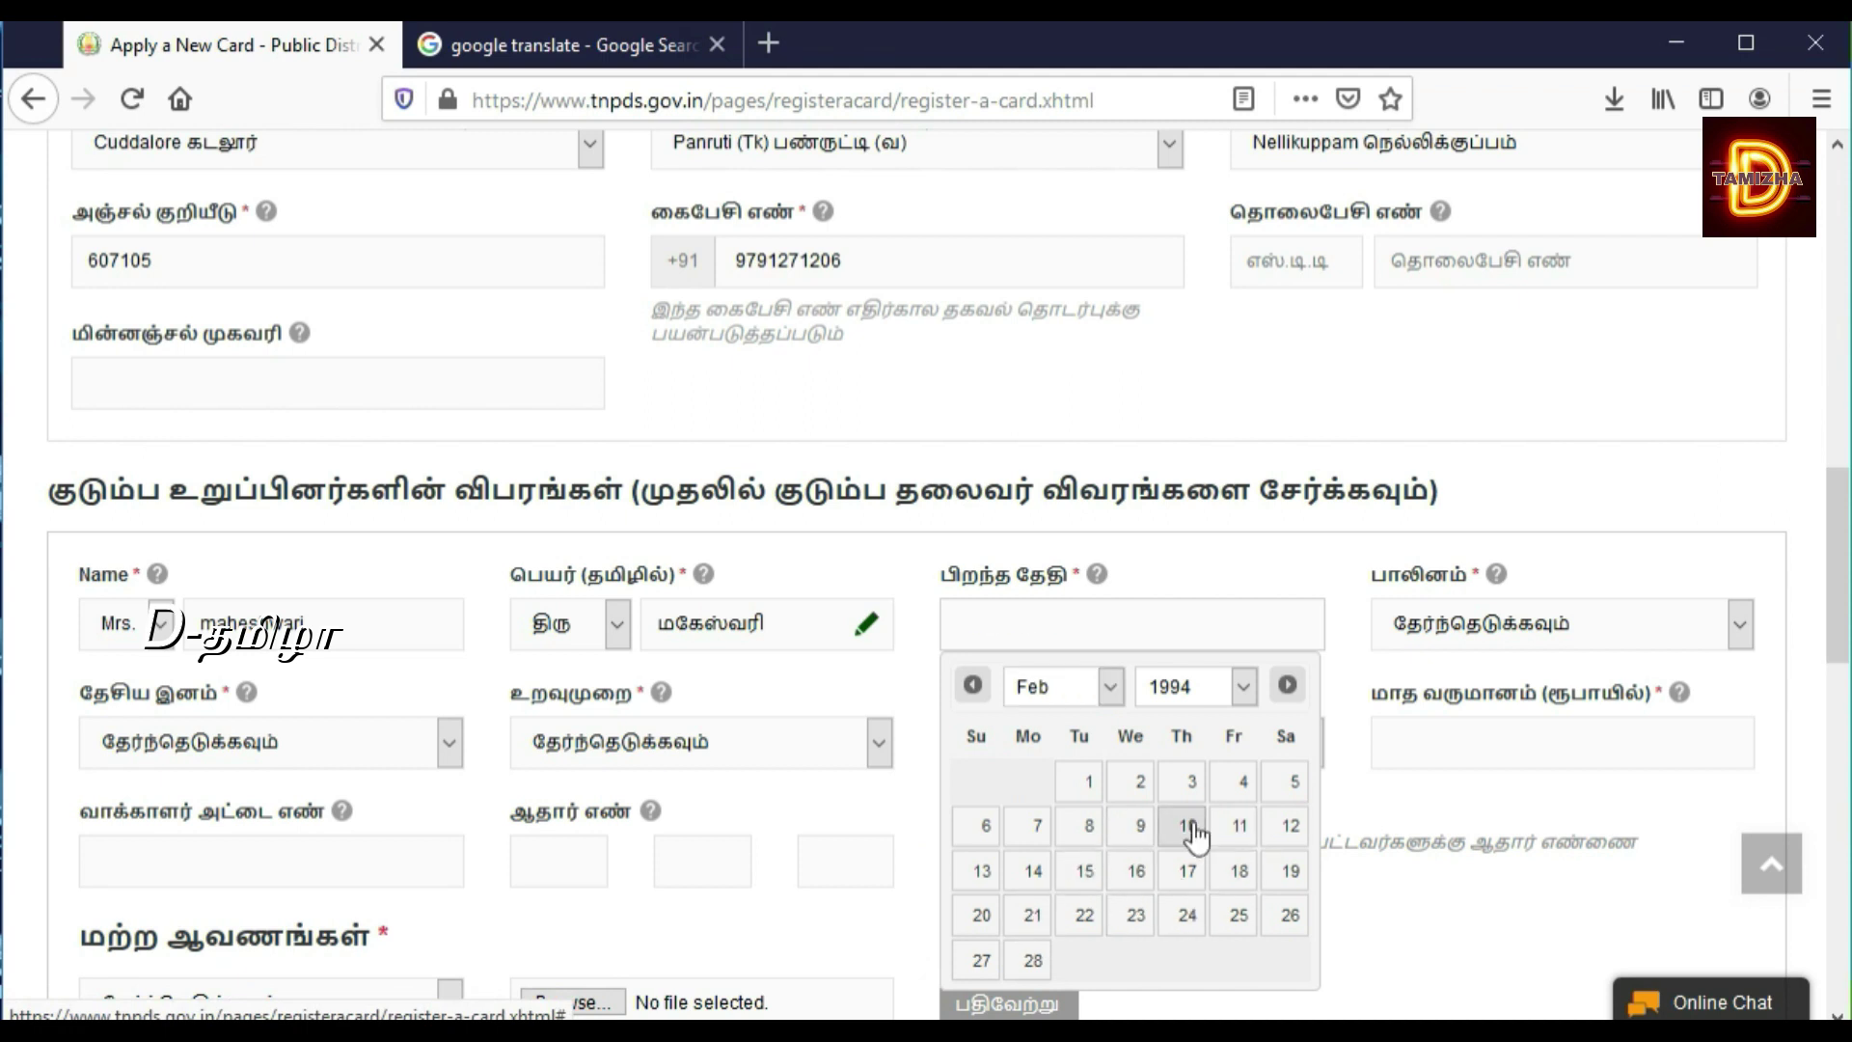
Step: Set the member's gender to female, nationality to Indian and relationship to Wife
left_click(1533, 617)
left_click(1446, 732)
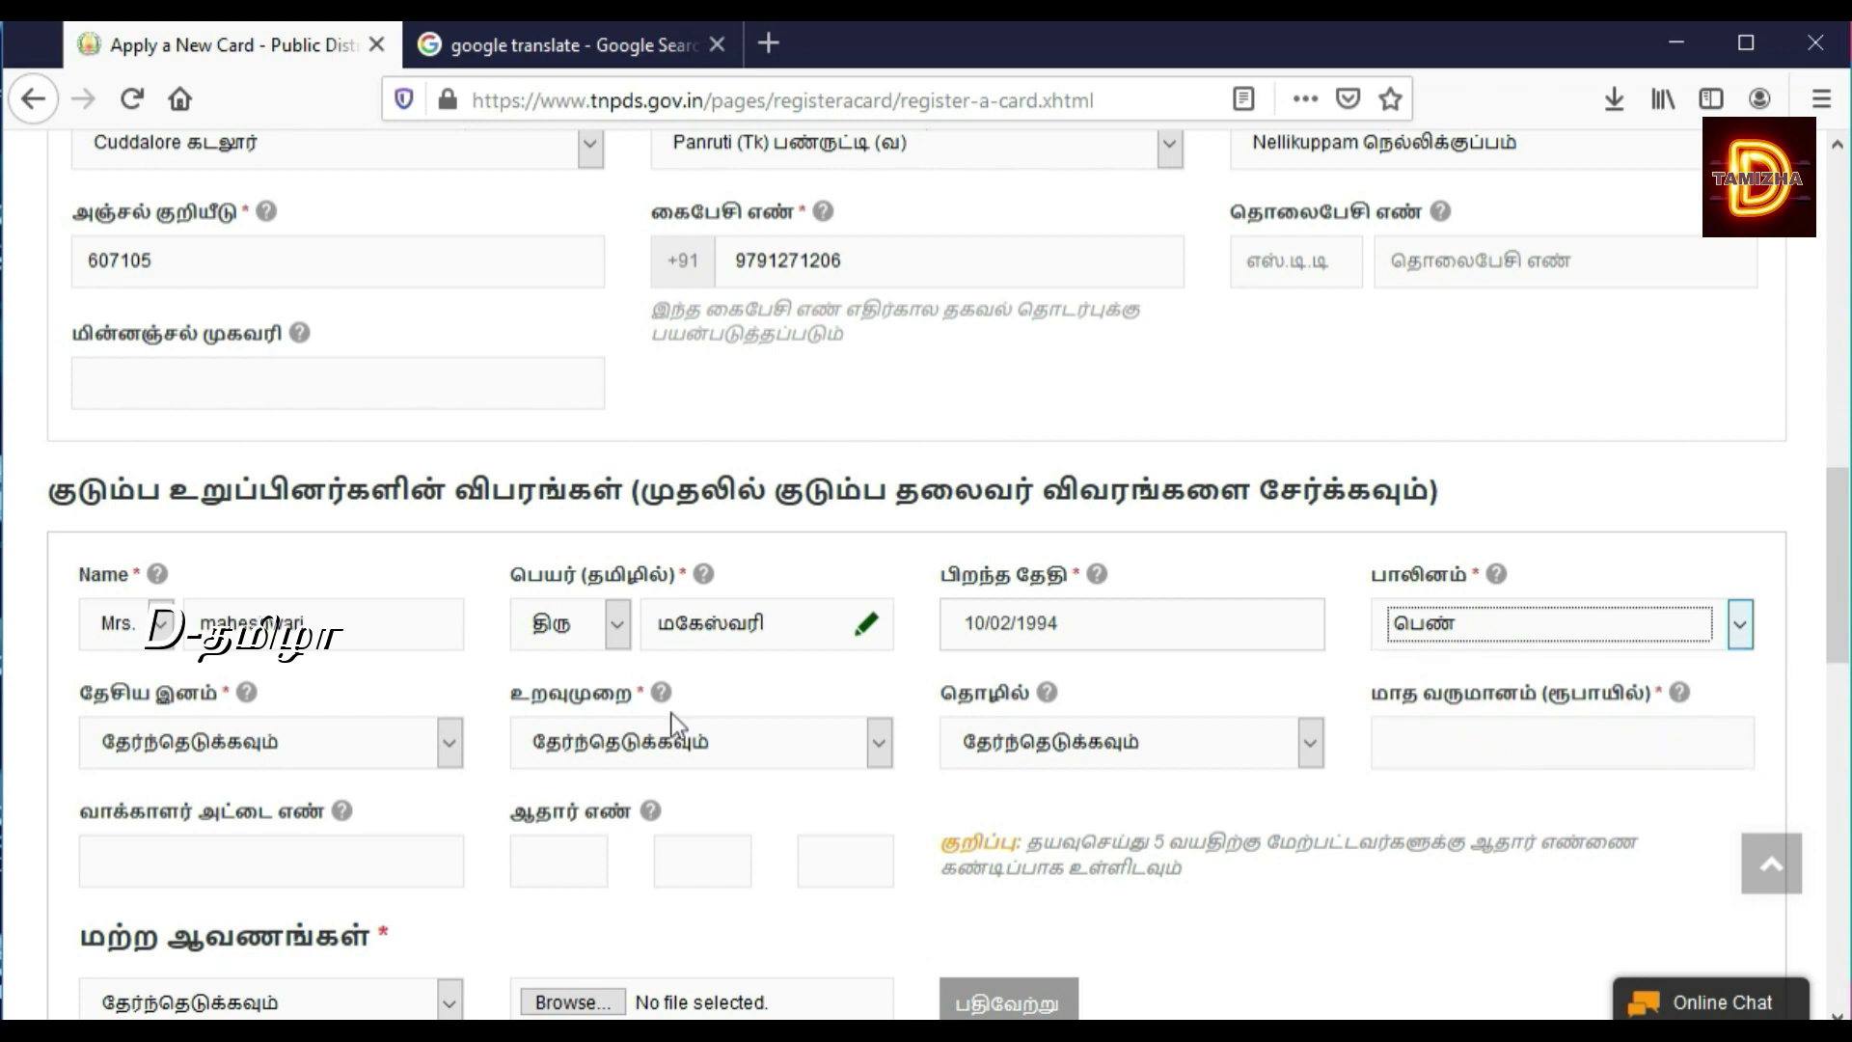
left_click(379, 743)
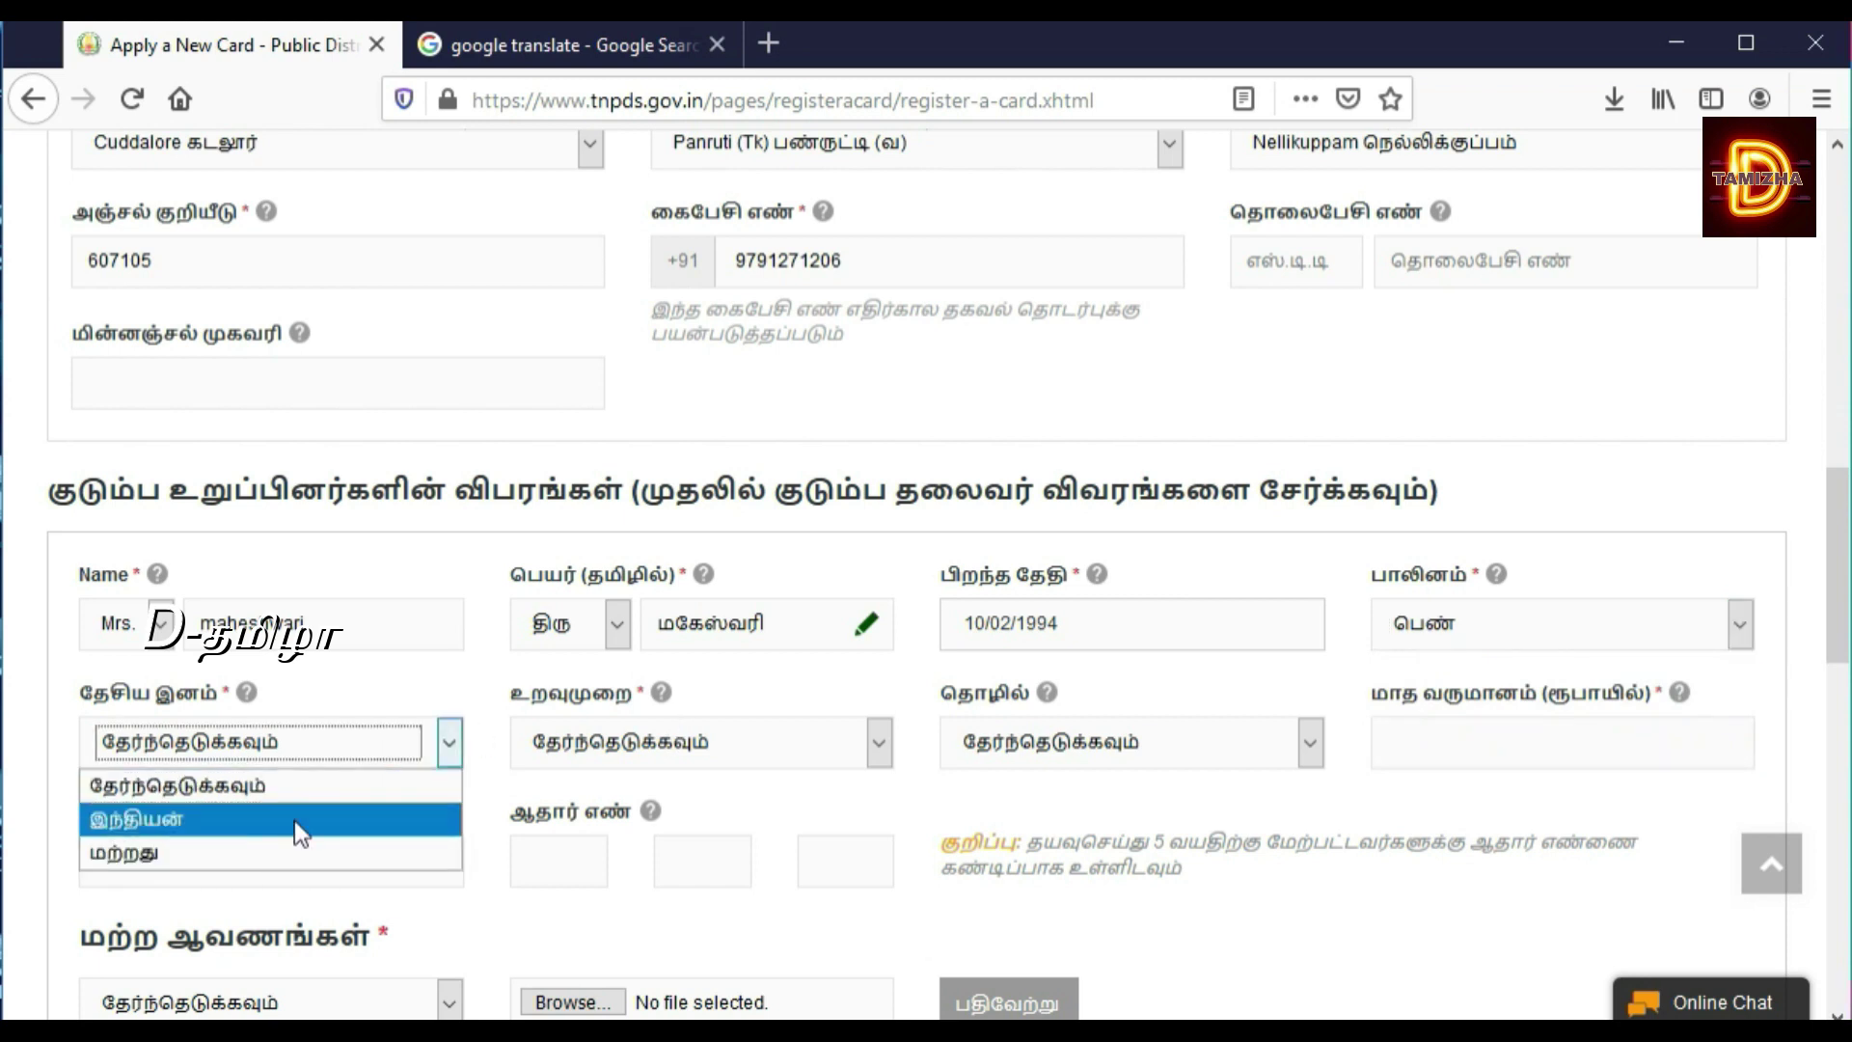
left_click(390, 816)
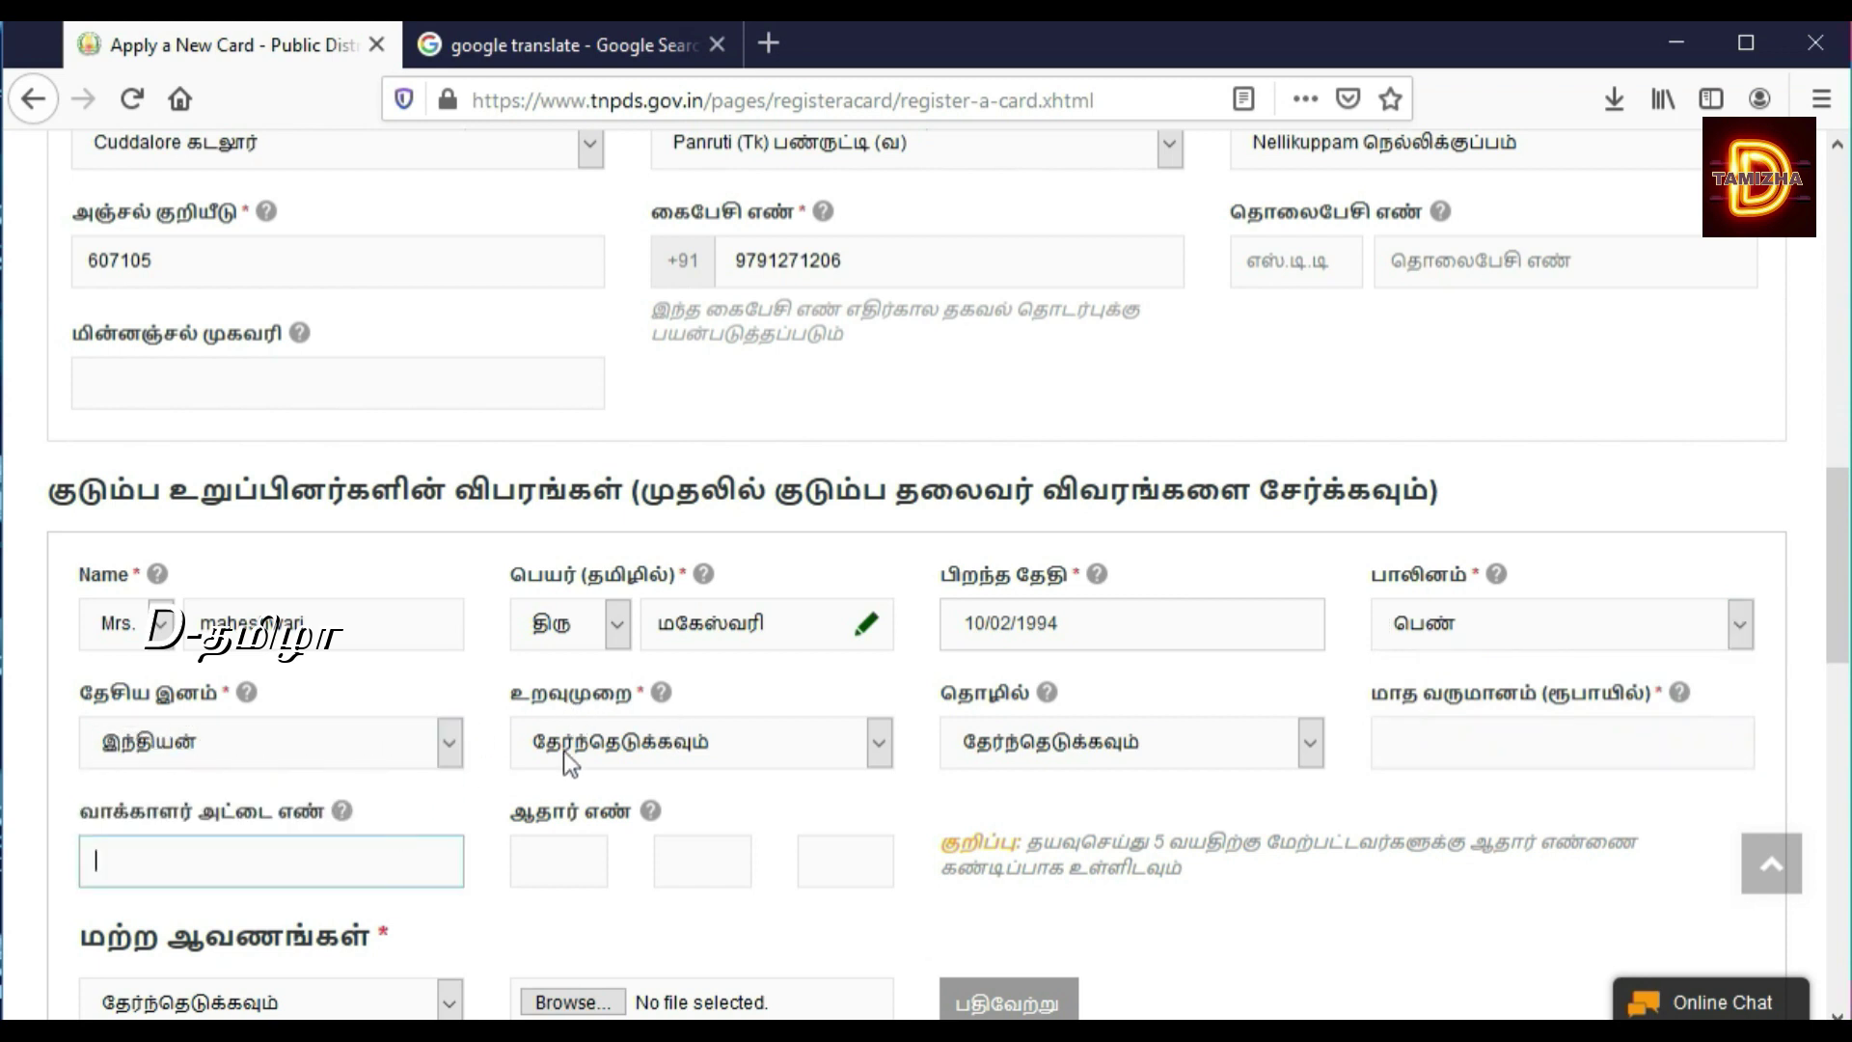
left_click(588, 741)
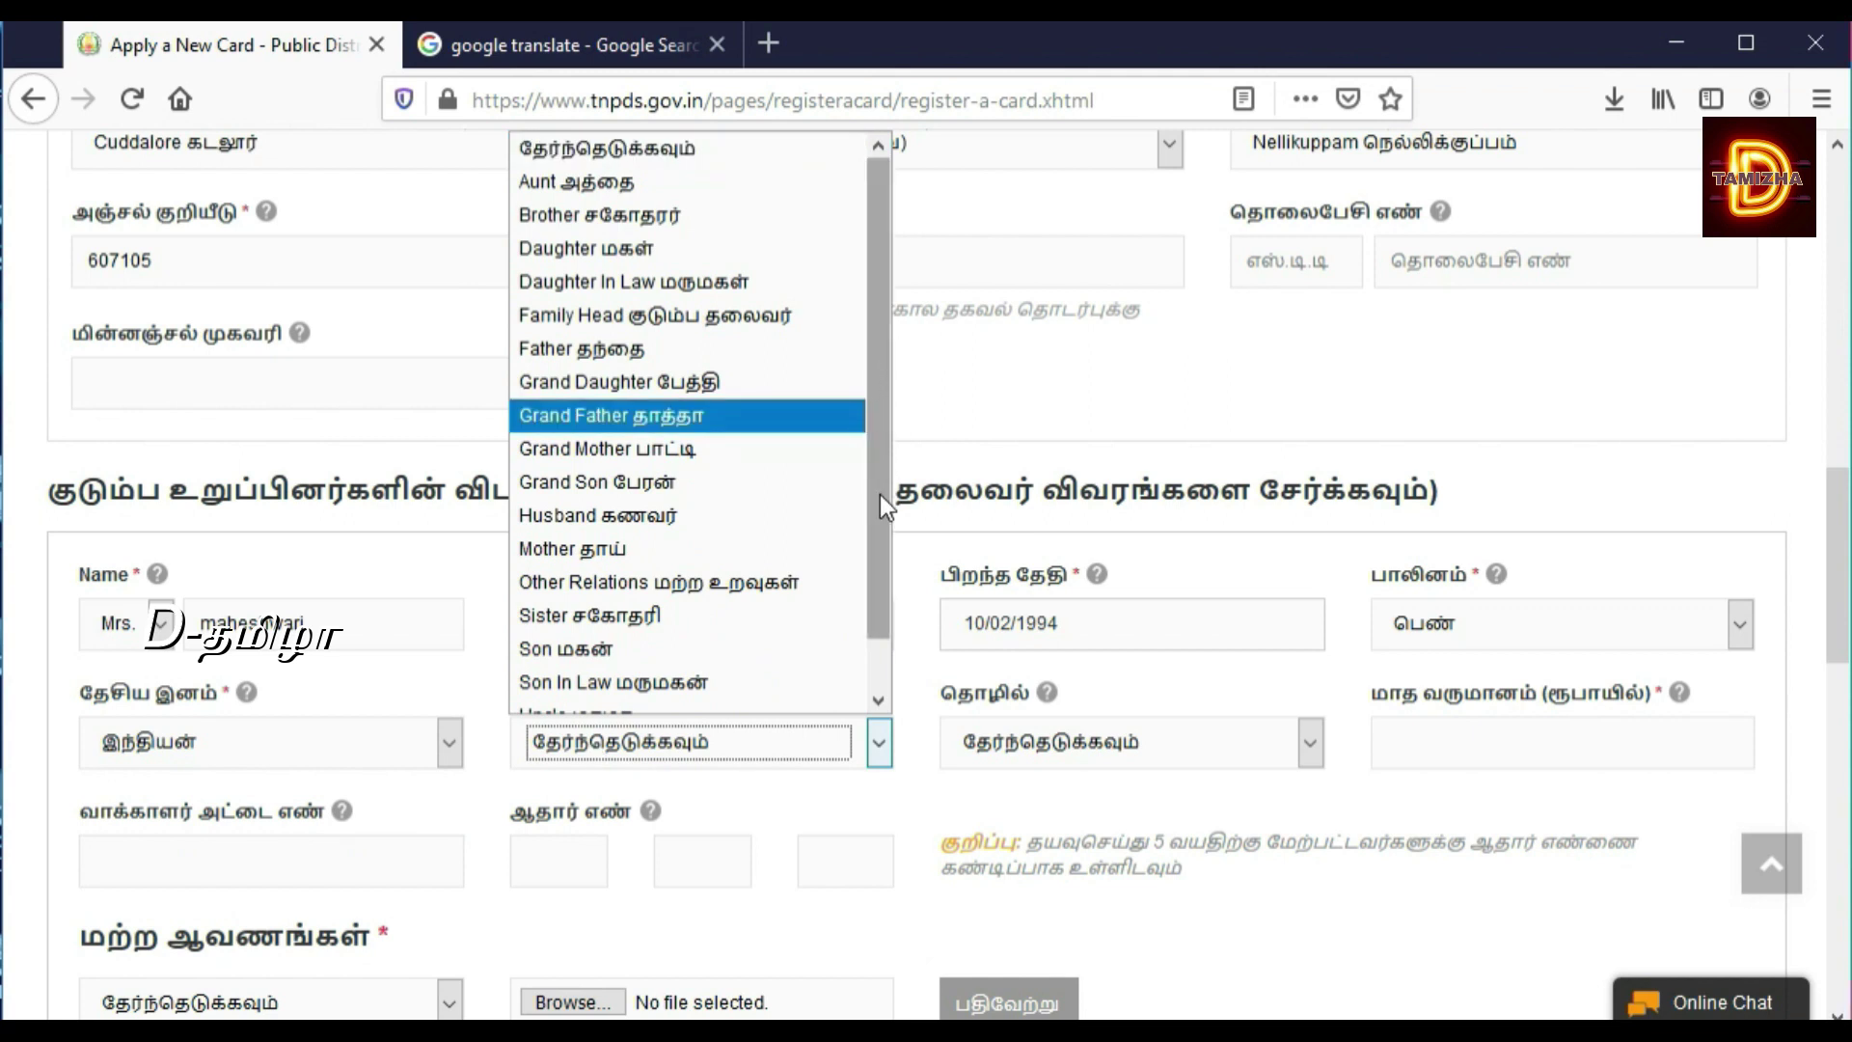
left_click_drag(870, 590, 869, 686)
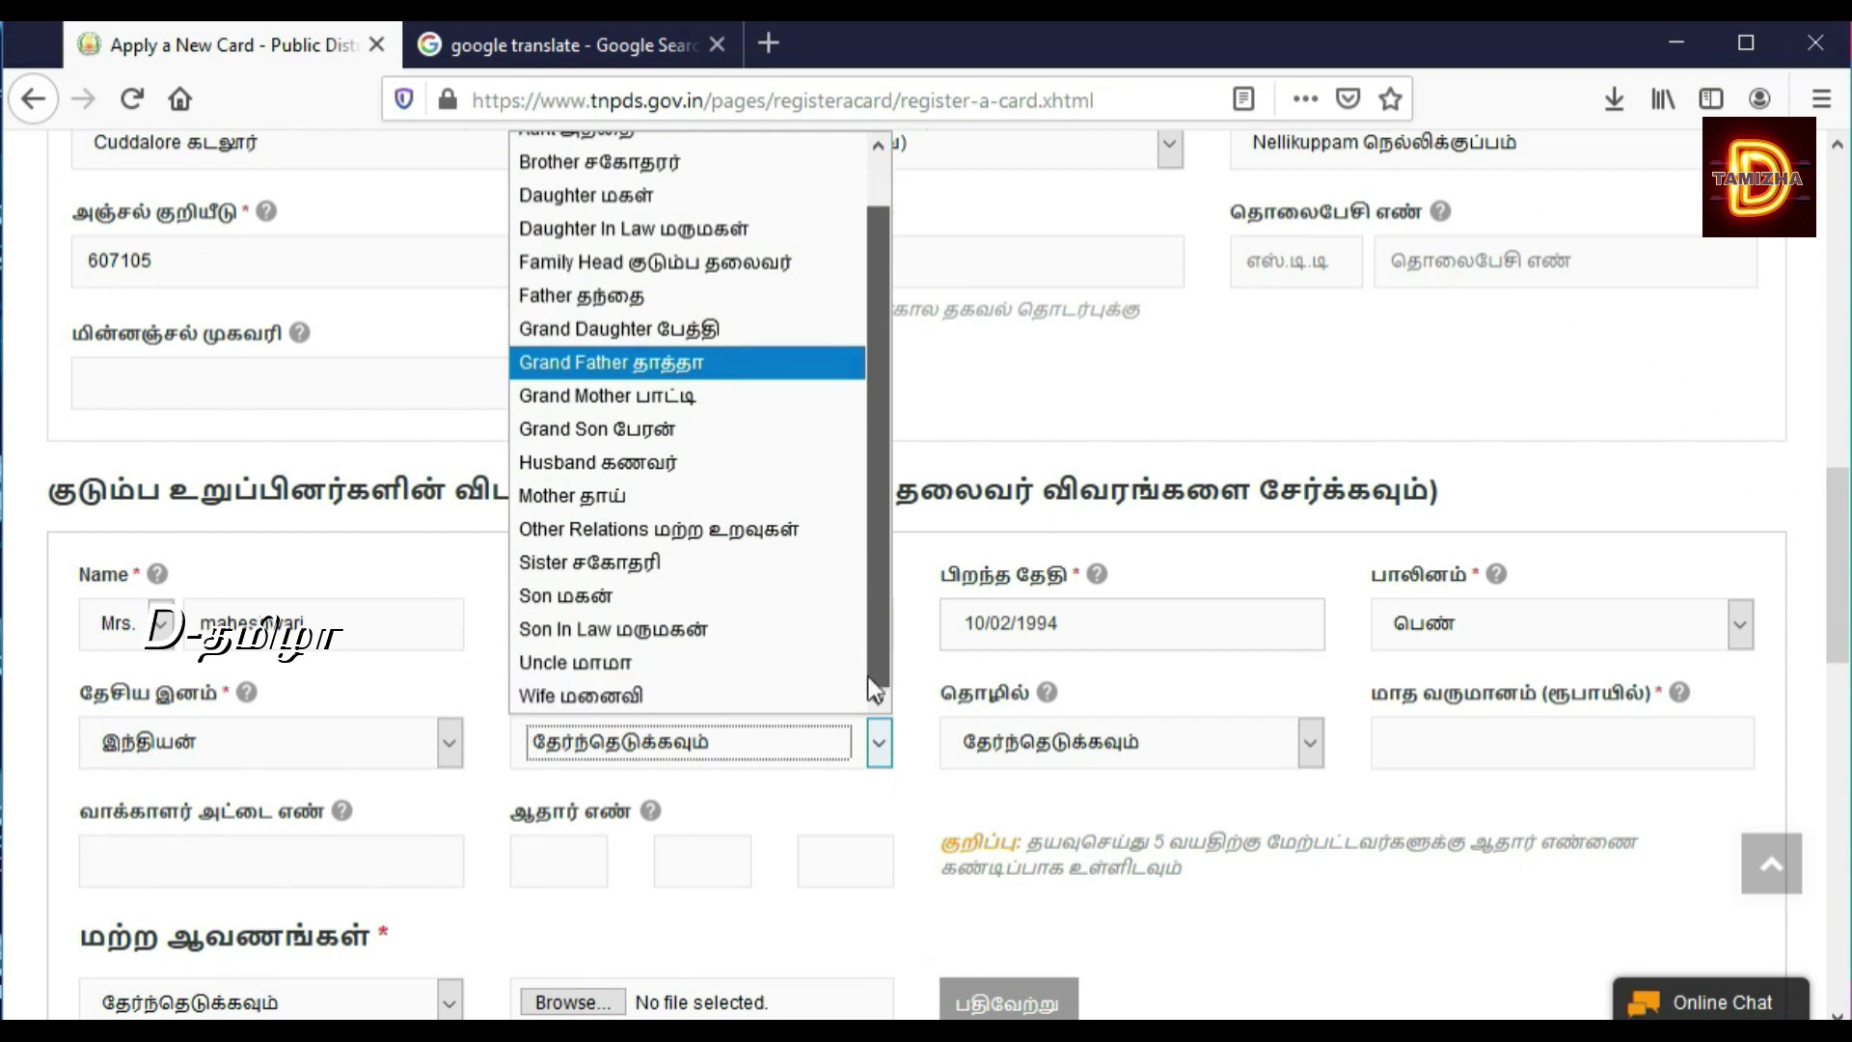
left_click(770, 698)
Step: Set occupation to Private and monthly income to 5000, then enter her 12-digit Aadhaar number
left_click(1103, 750)
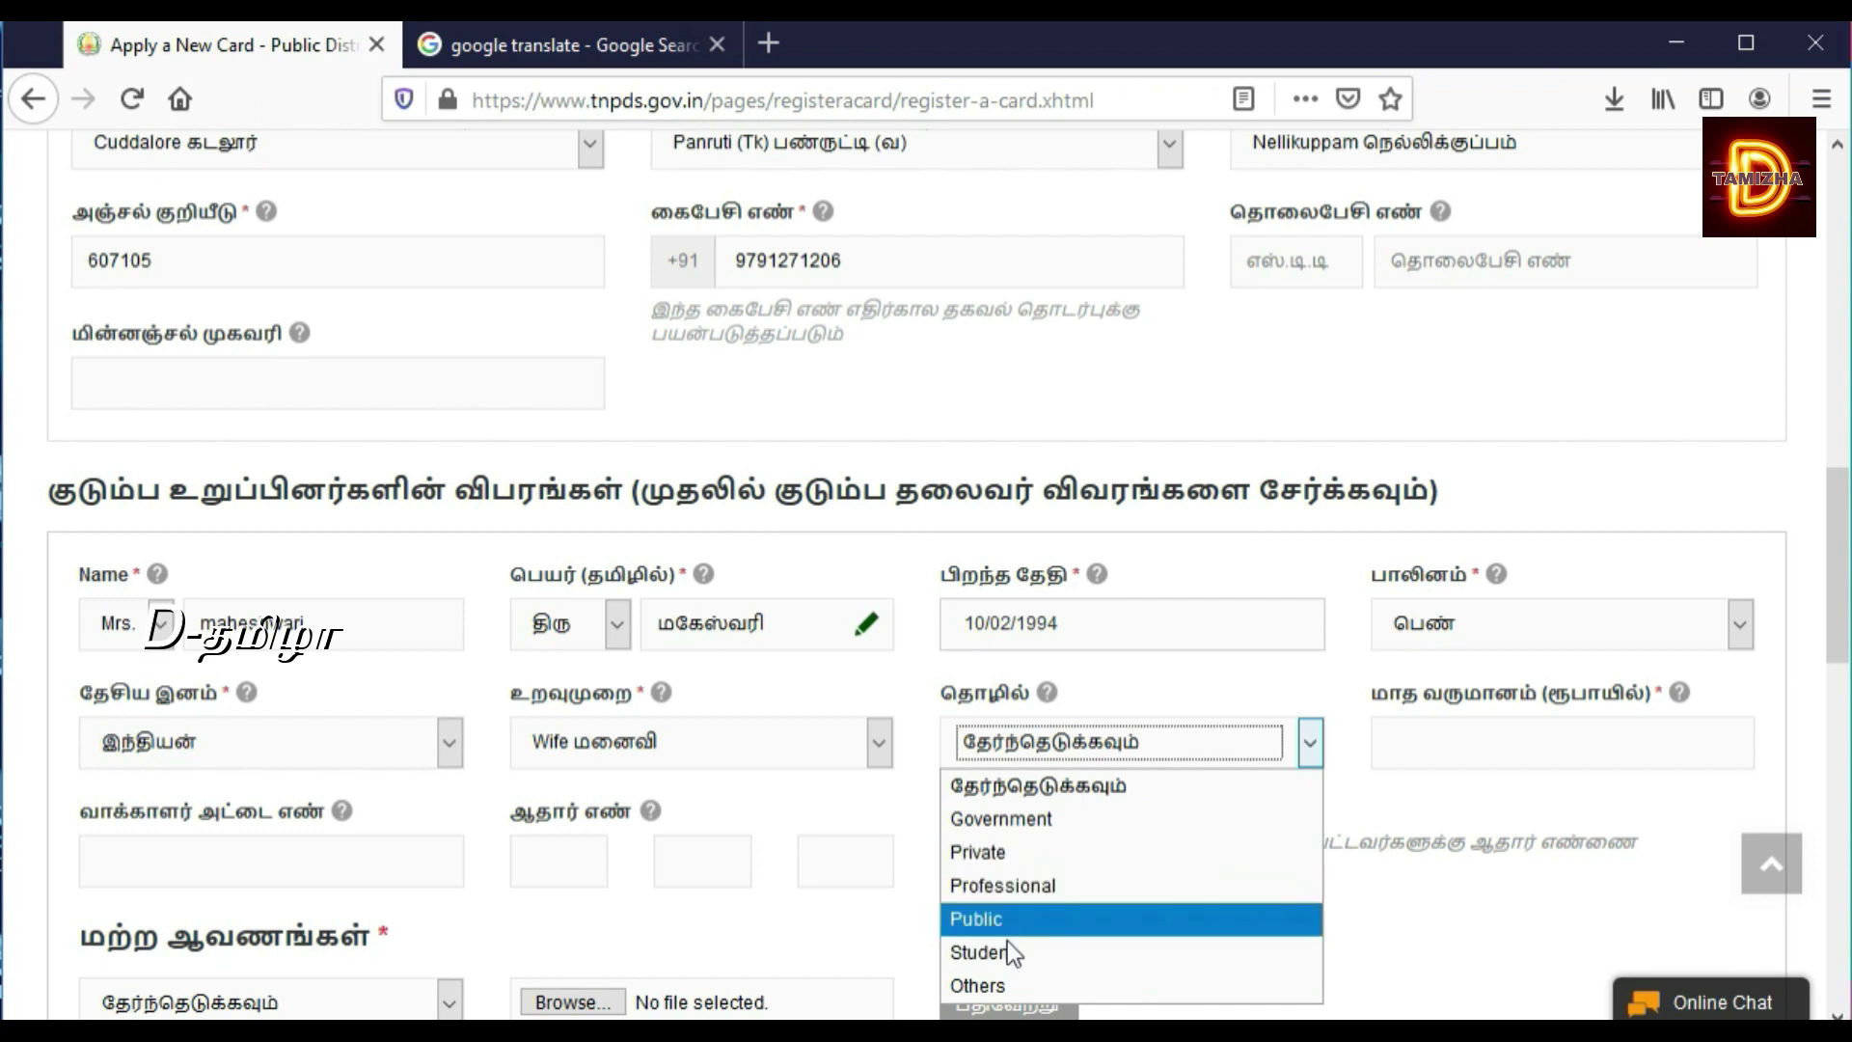
left_click(1015, 852)
left_click(1468, 753)
type("5000")
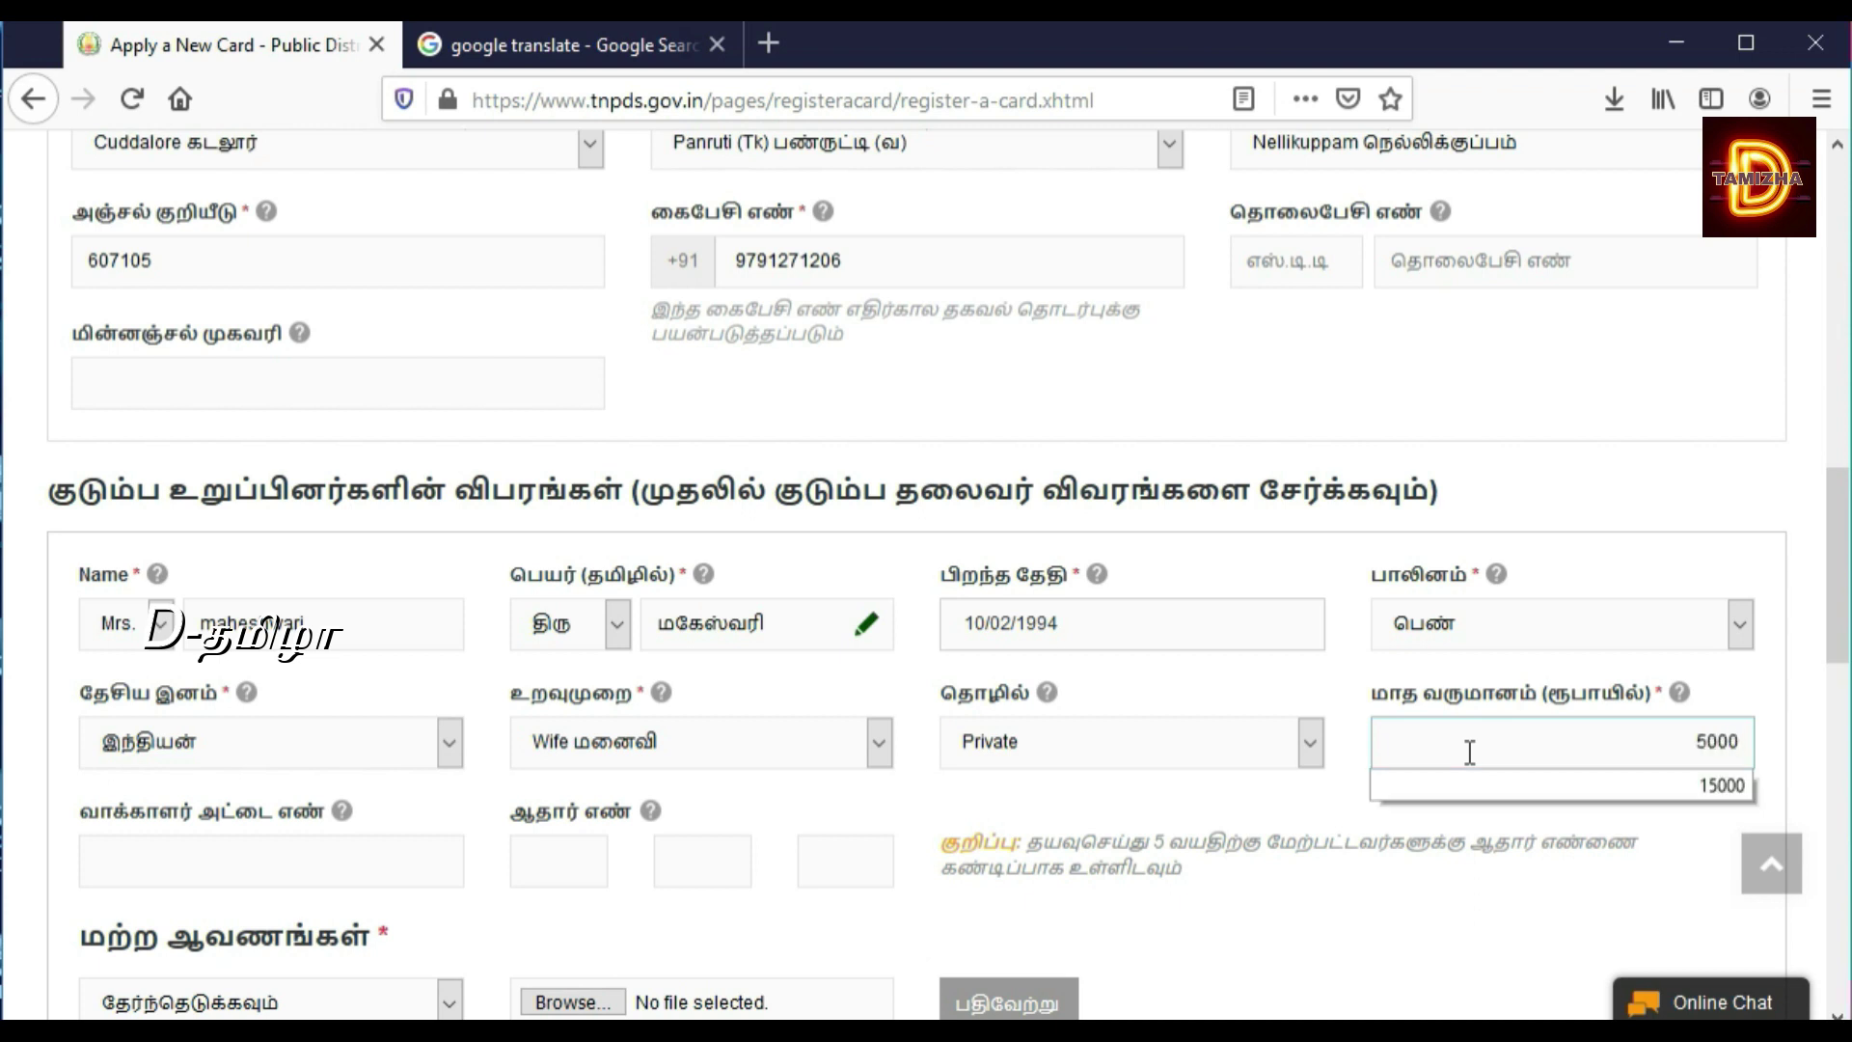
left_click(1108, 907)
left_click(547, 863)
type("99")
type("9999")
type("99")
type("9999")
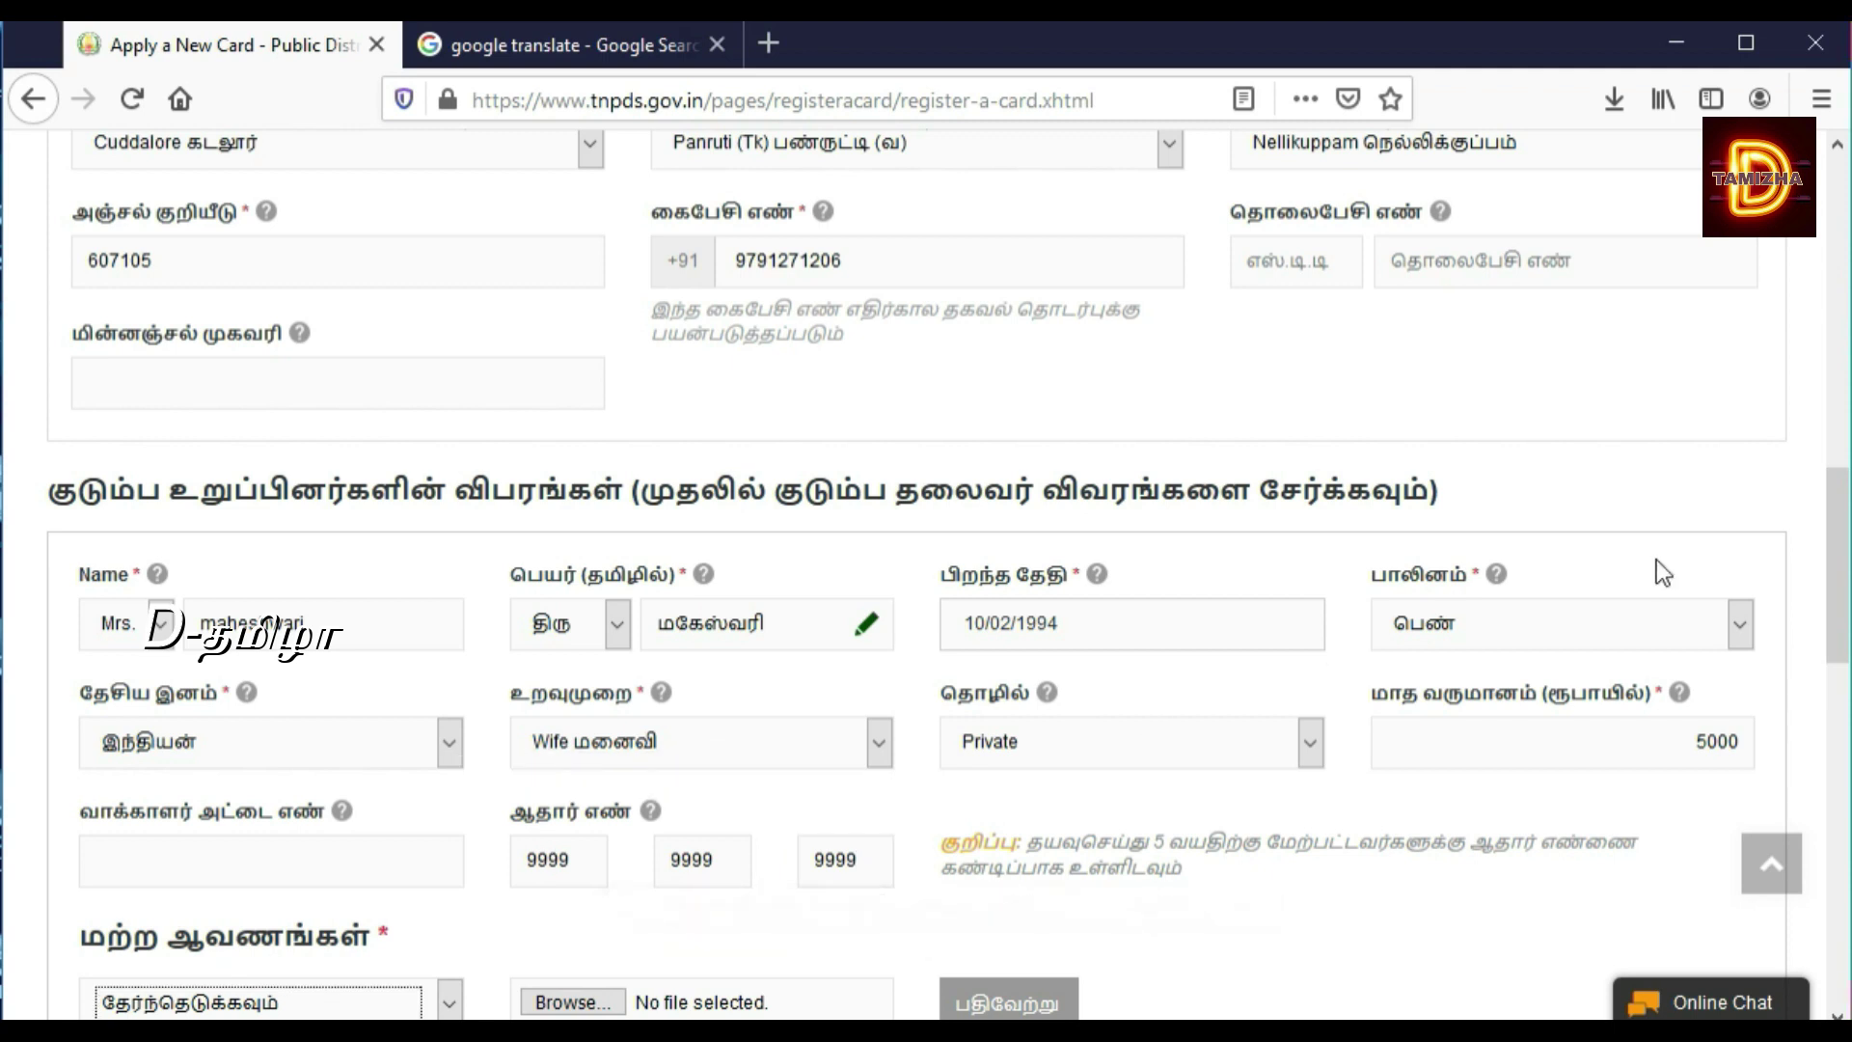
Step: Upload IMG-20200208-WA0000.jpg as the wife's Aadhaar card (ஆதார் அட்டை) document
left_click_drag(1840, 558, 1821, 685)
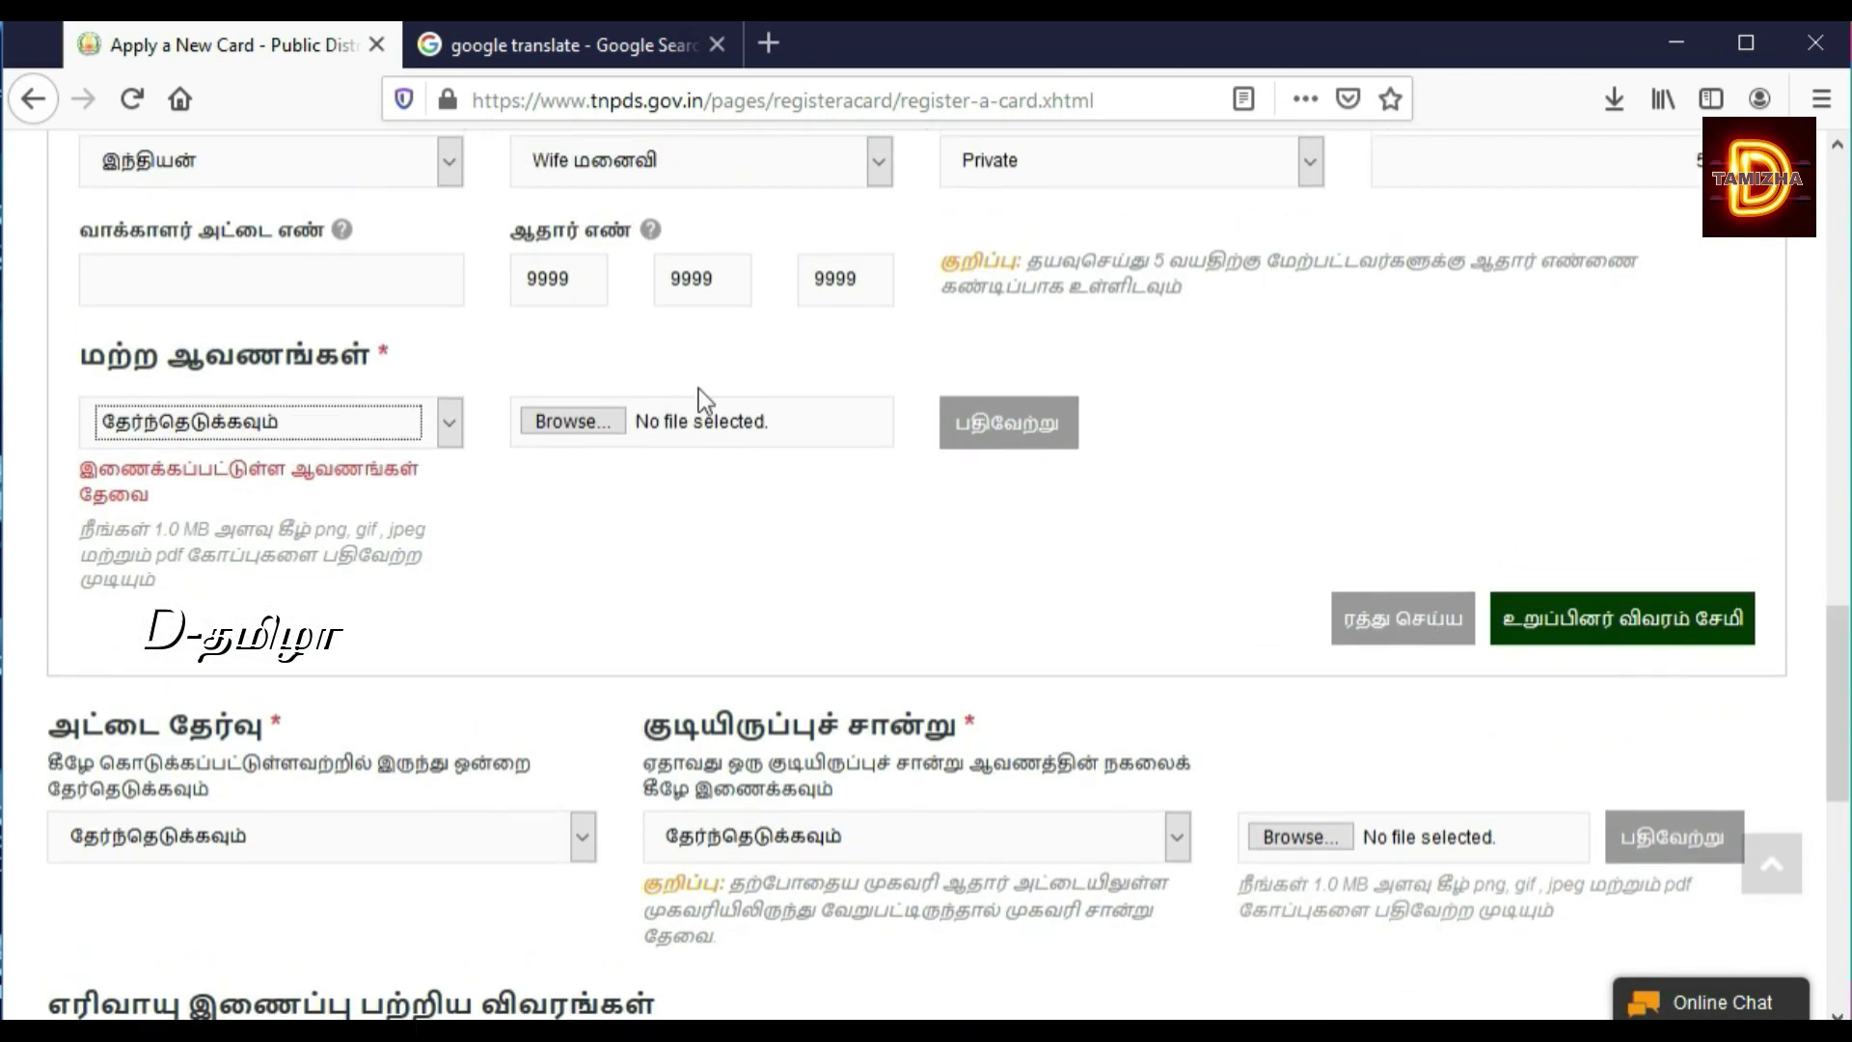
left_click(441, 420)
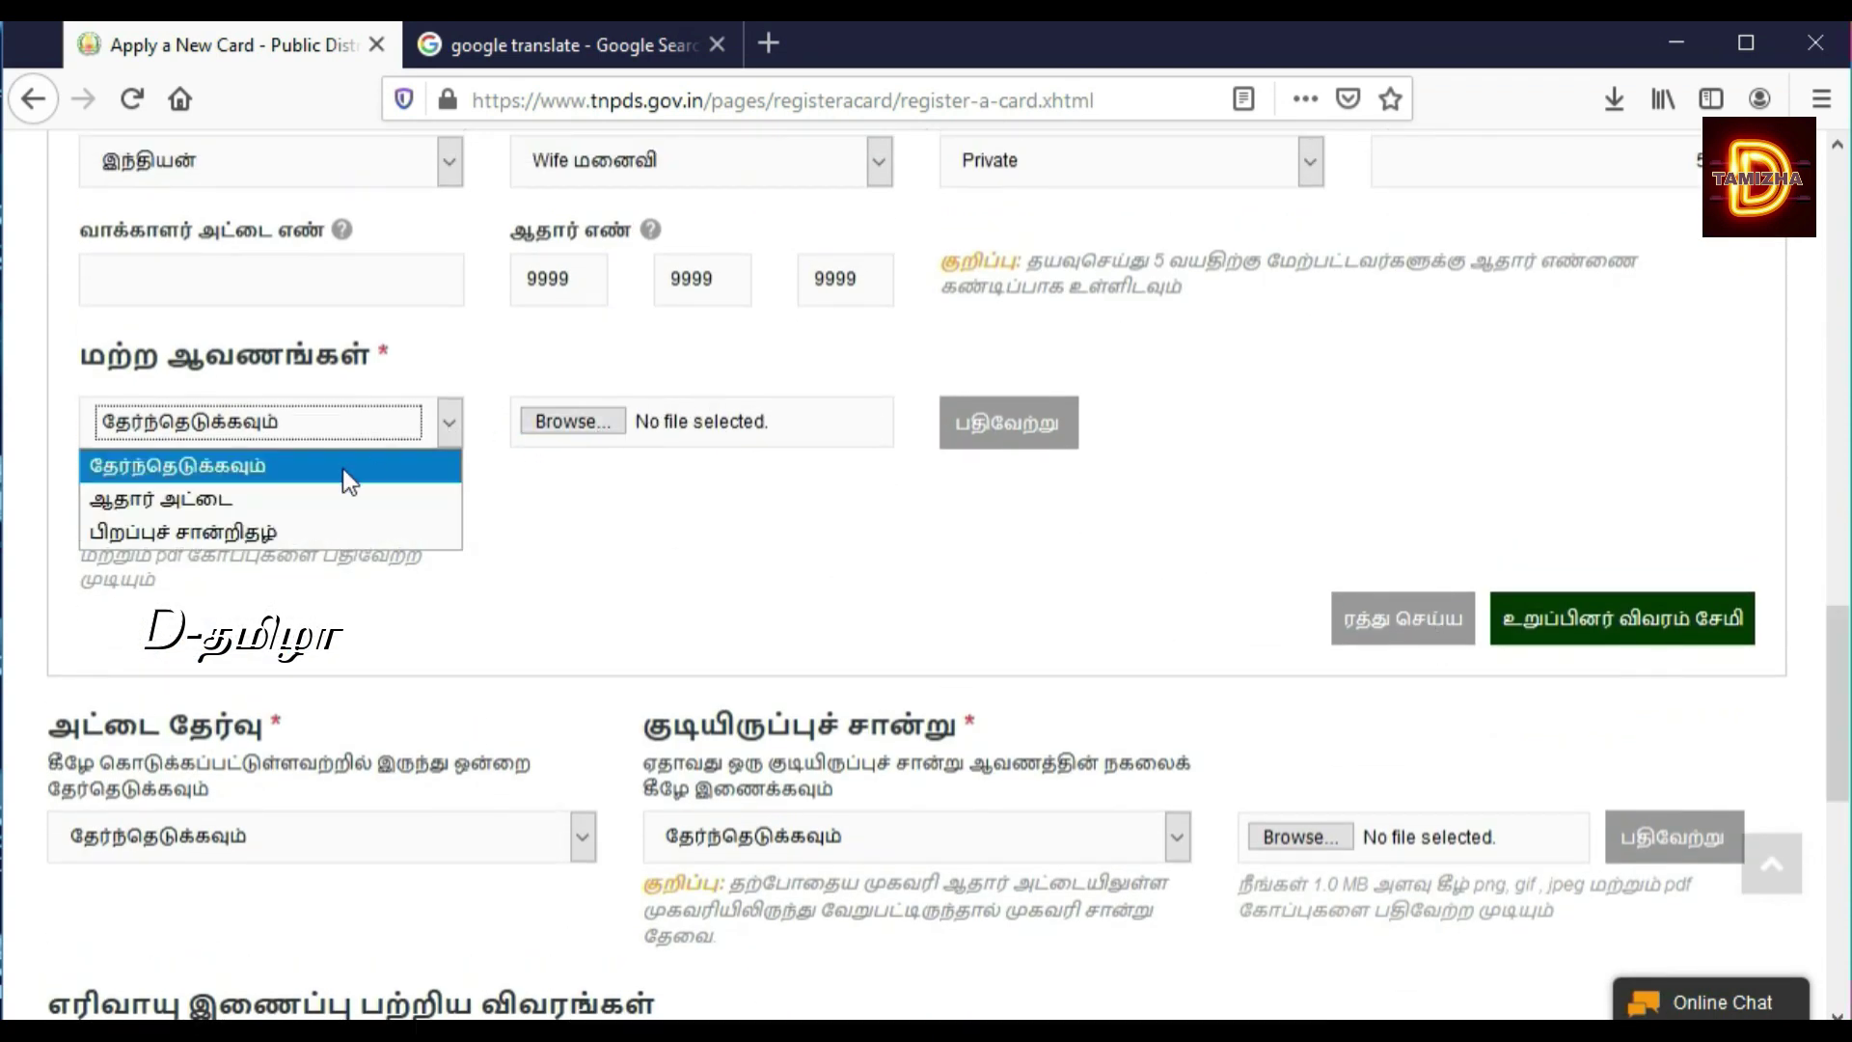
left_click(310, 501)
left_click(743, 438)
left_click(581, 317)
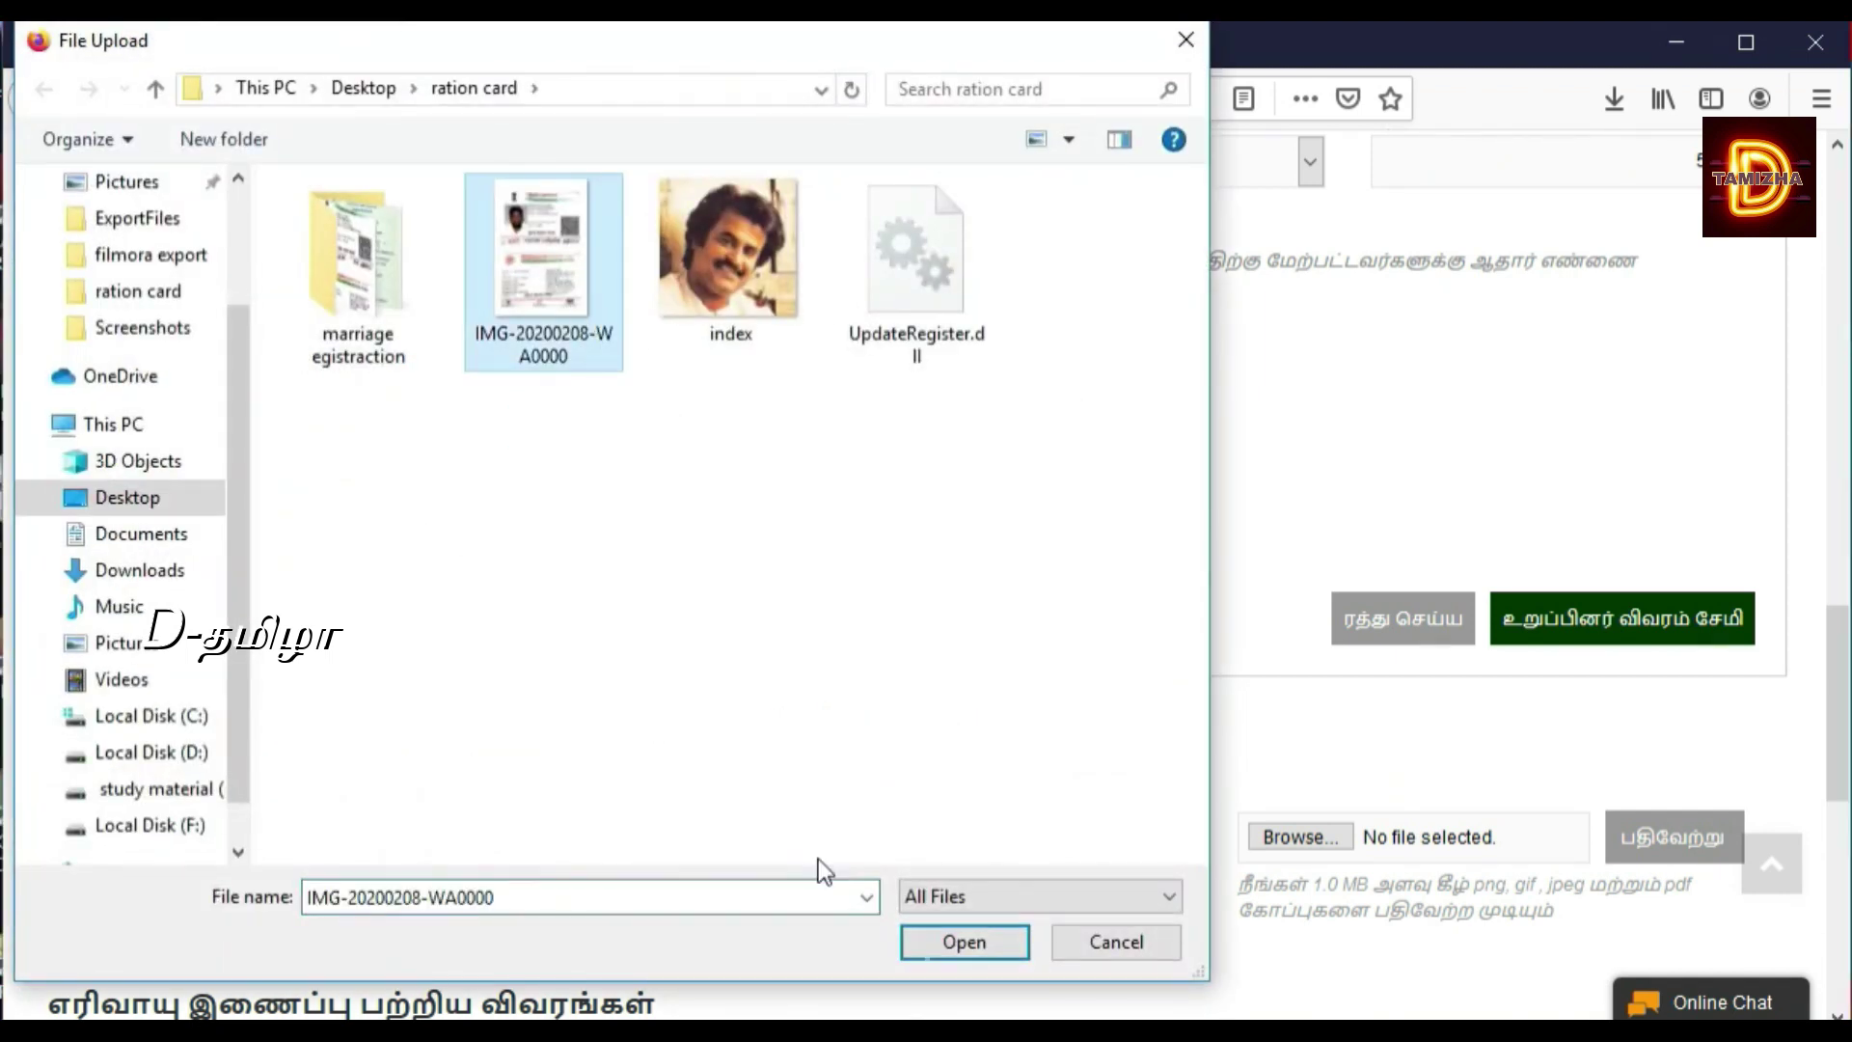
left_click(957, 953)
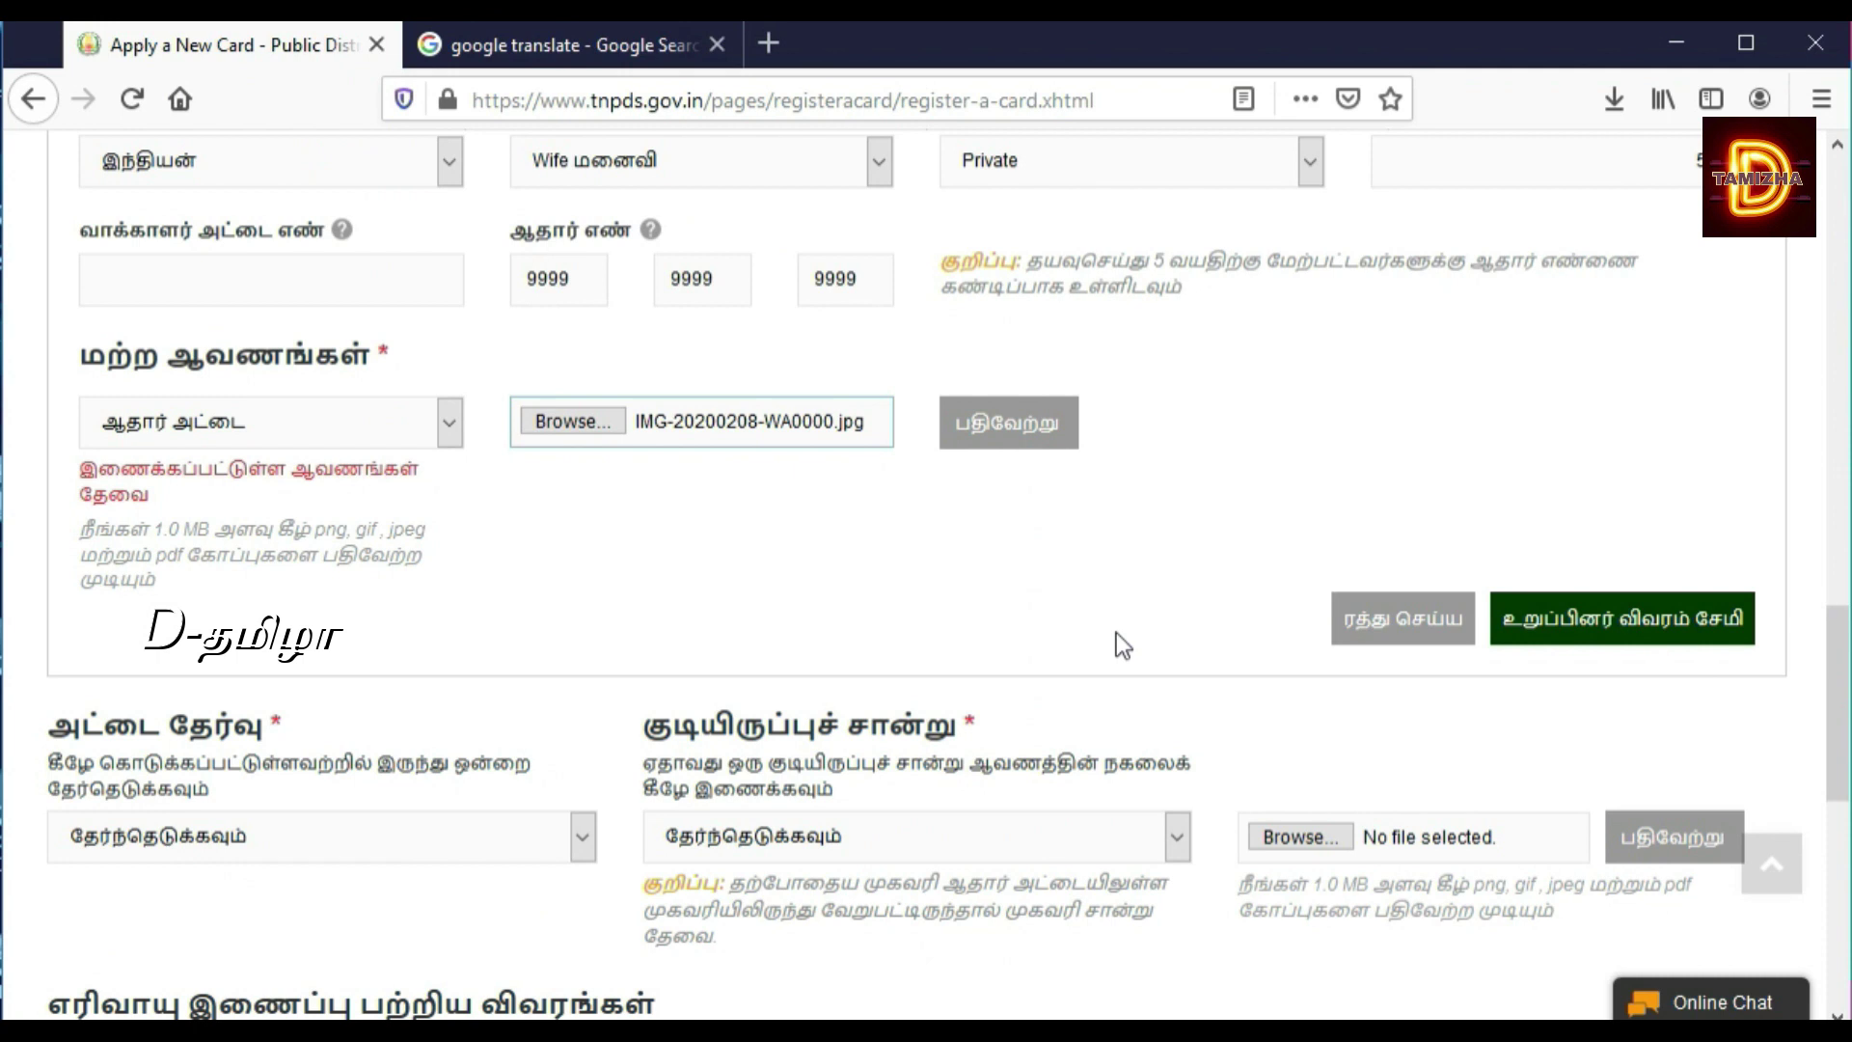
left_click(1044, 444)
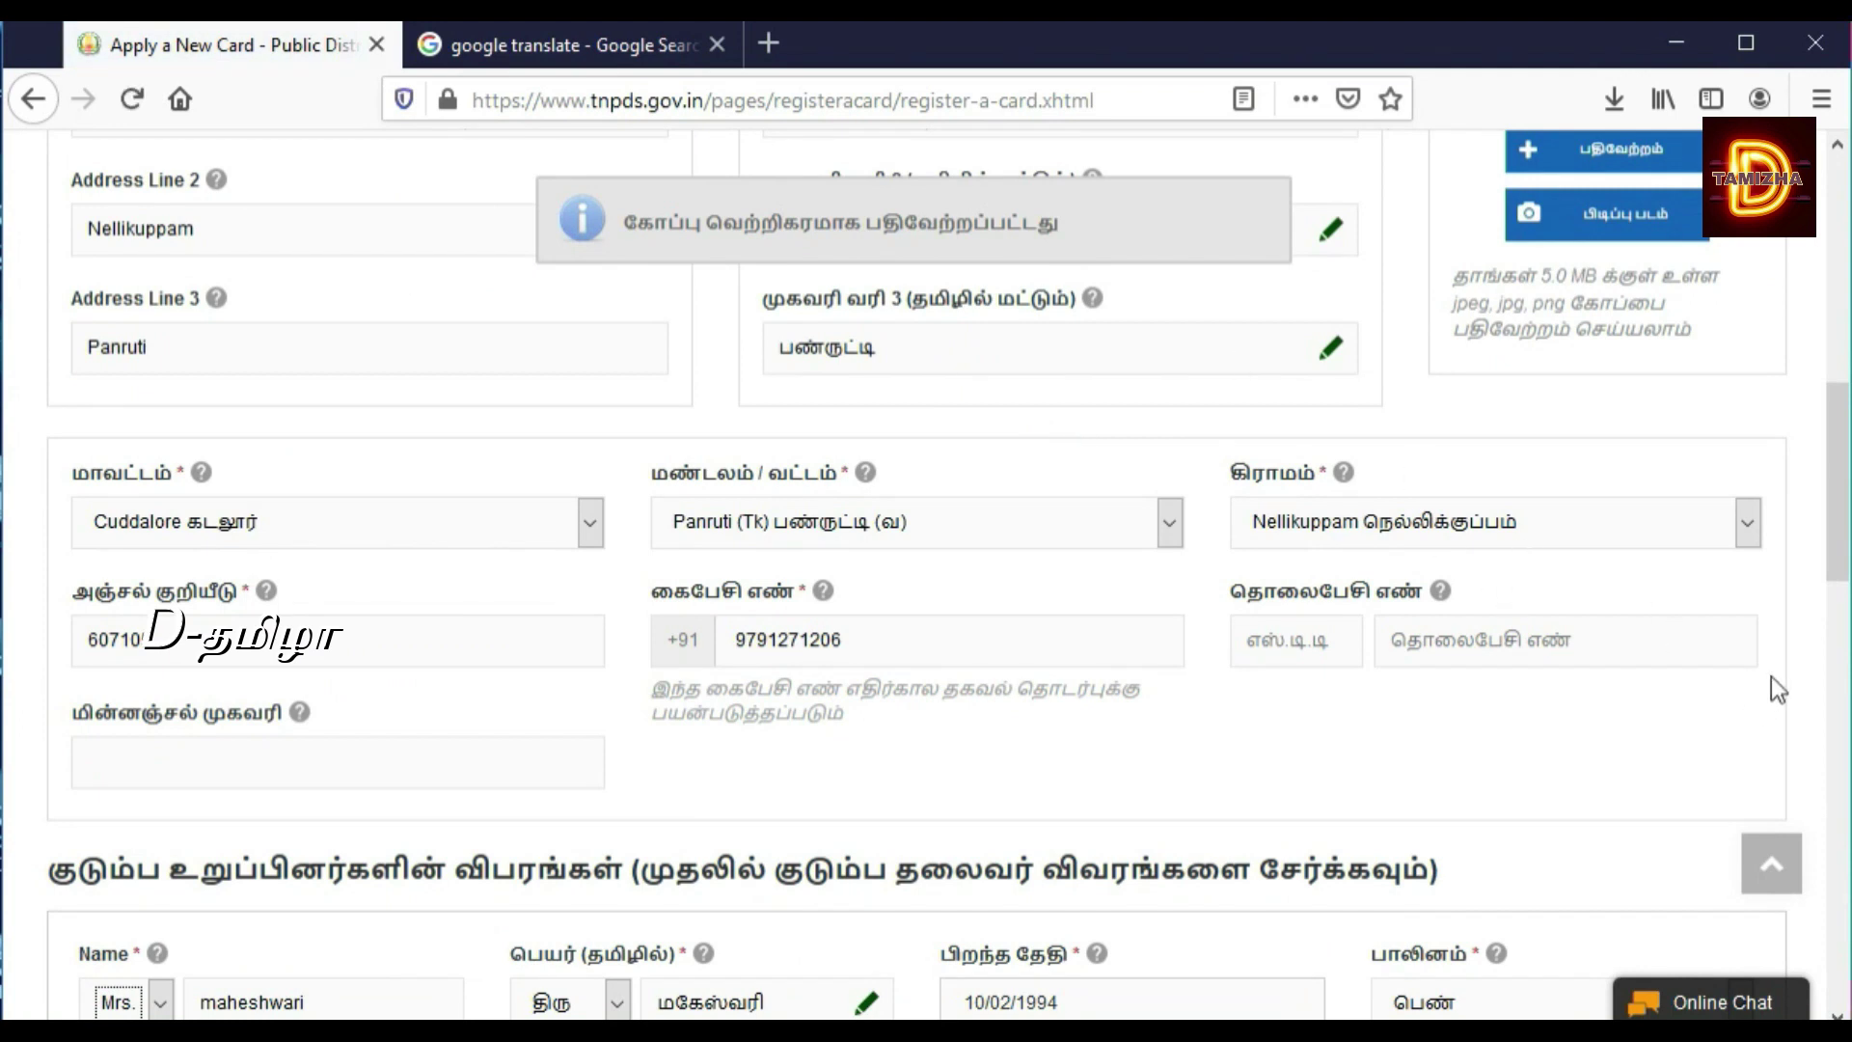
Step: Save the wife's member details with the green உறுப்பினர் விவரம் சேமி button
left_click_drag(1840, 555, 1843, 752)
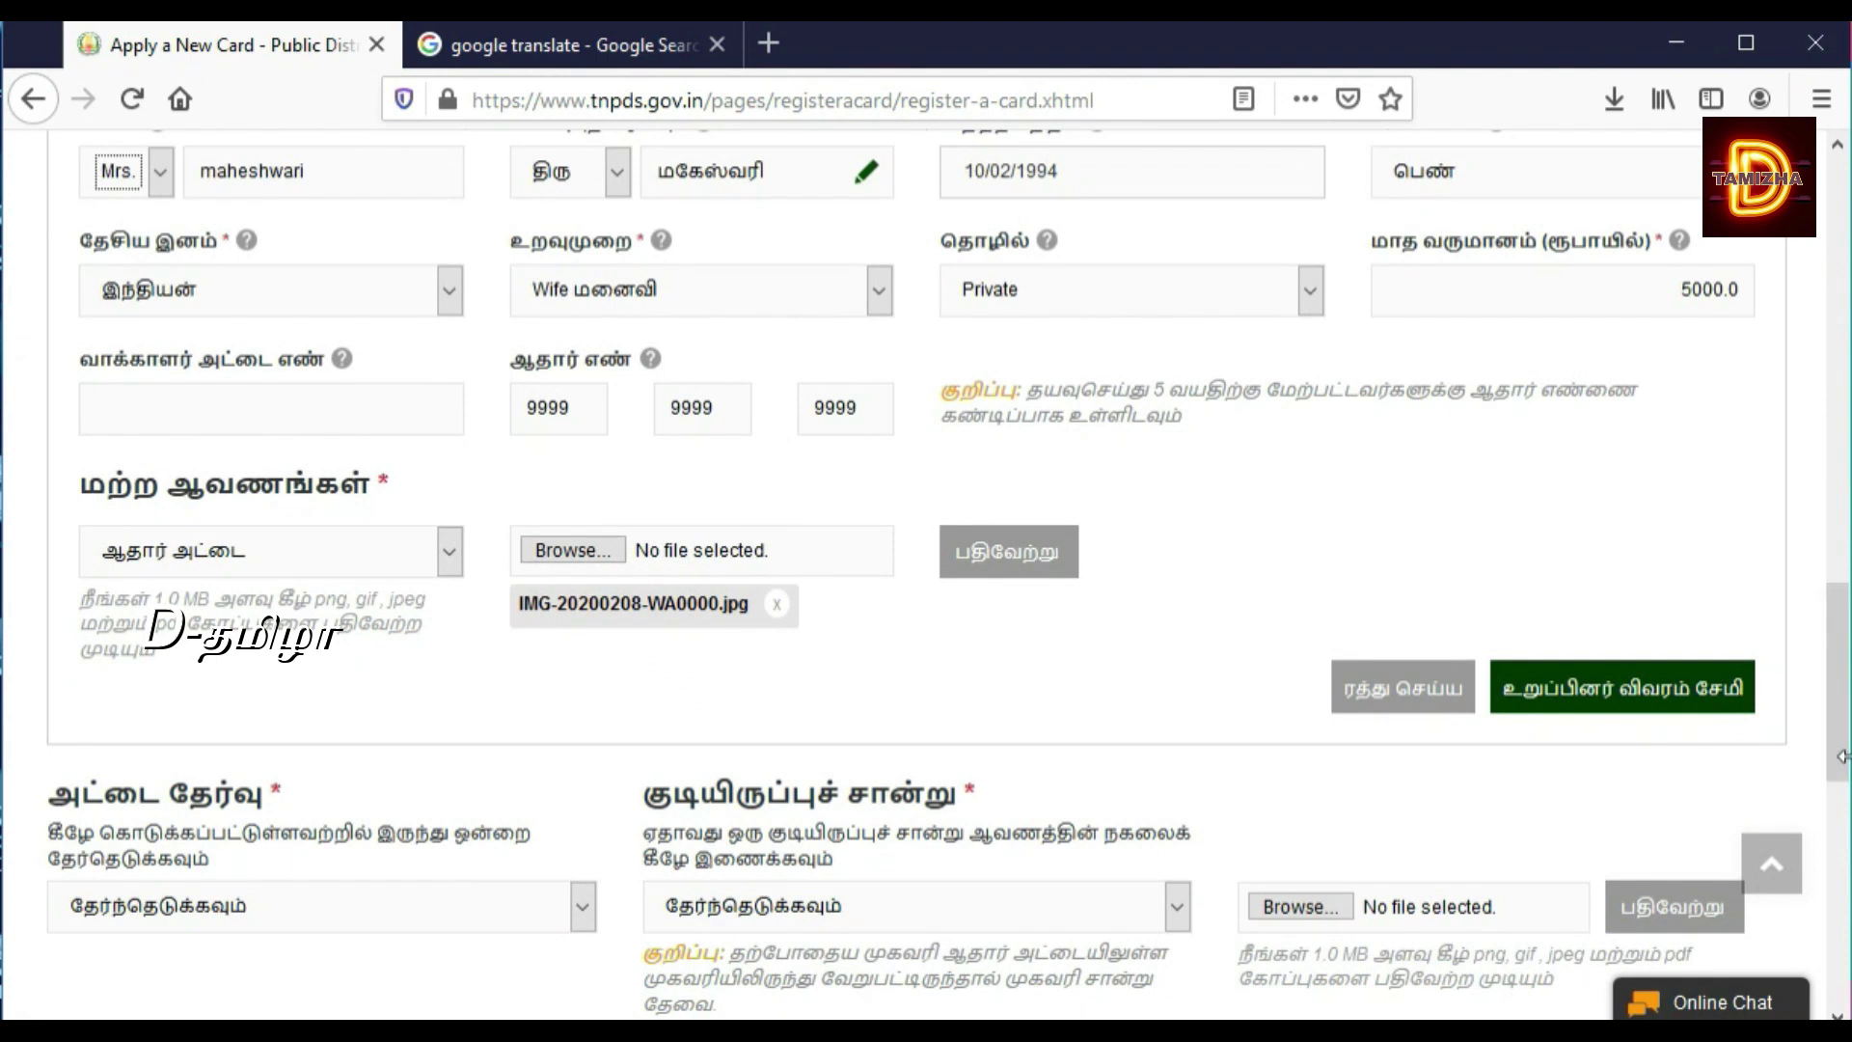
left_click(1732, 714)
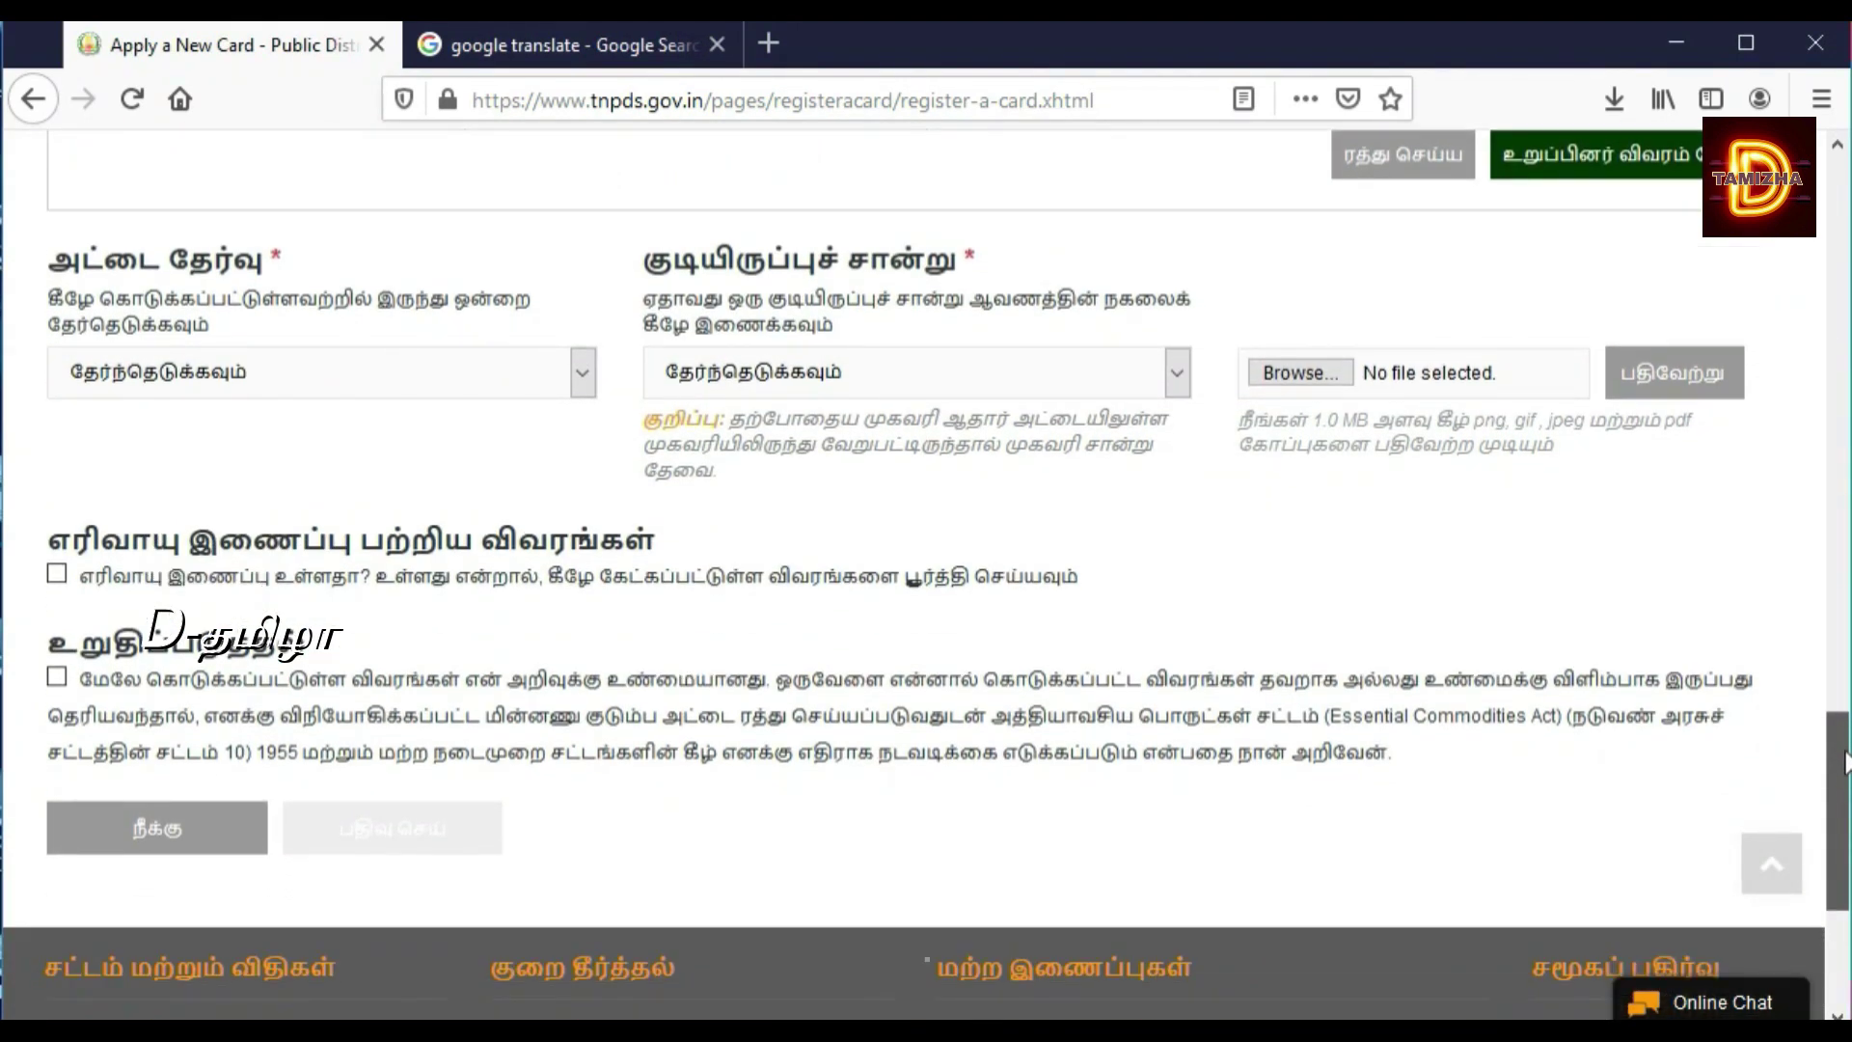
Step: Set the ration card type to Rice Card (அரிசி அட்டை)
left_click(509, 315)
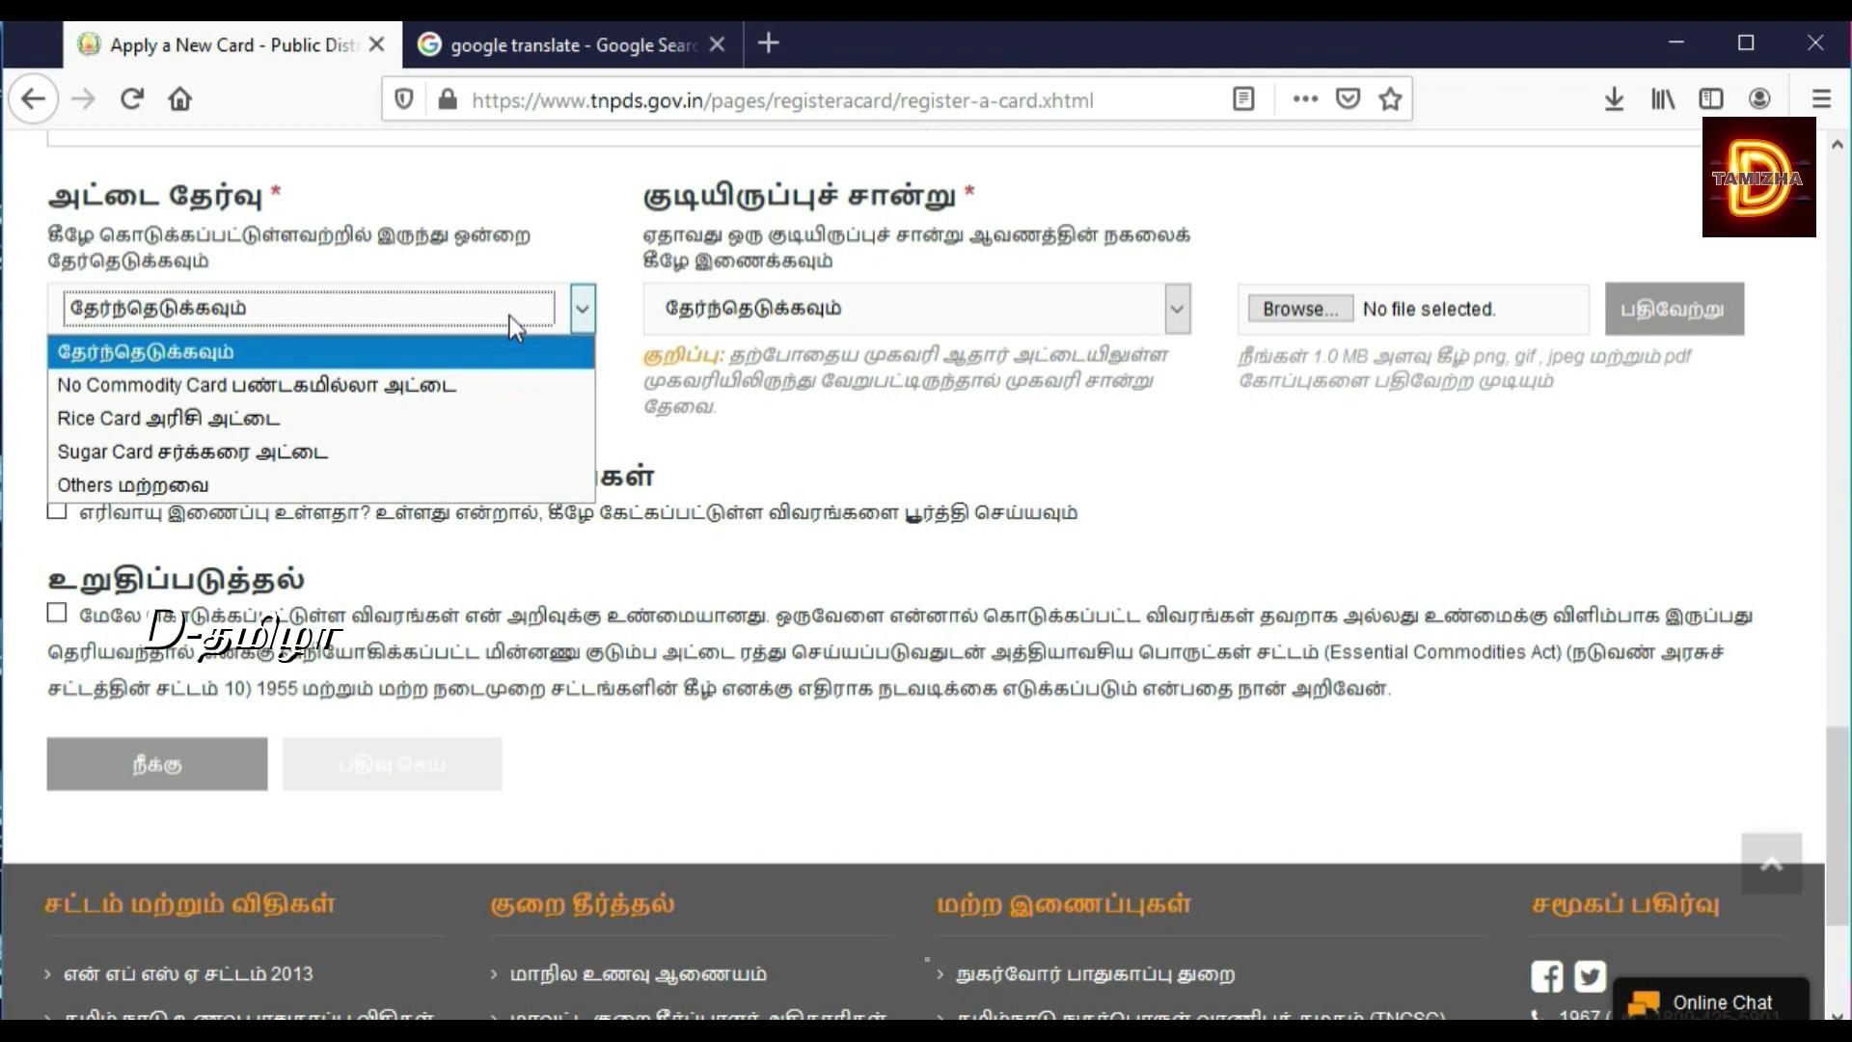
left_click(376, 421)
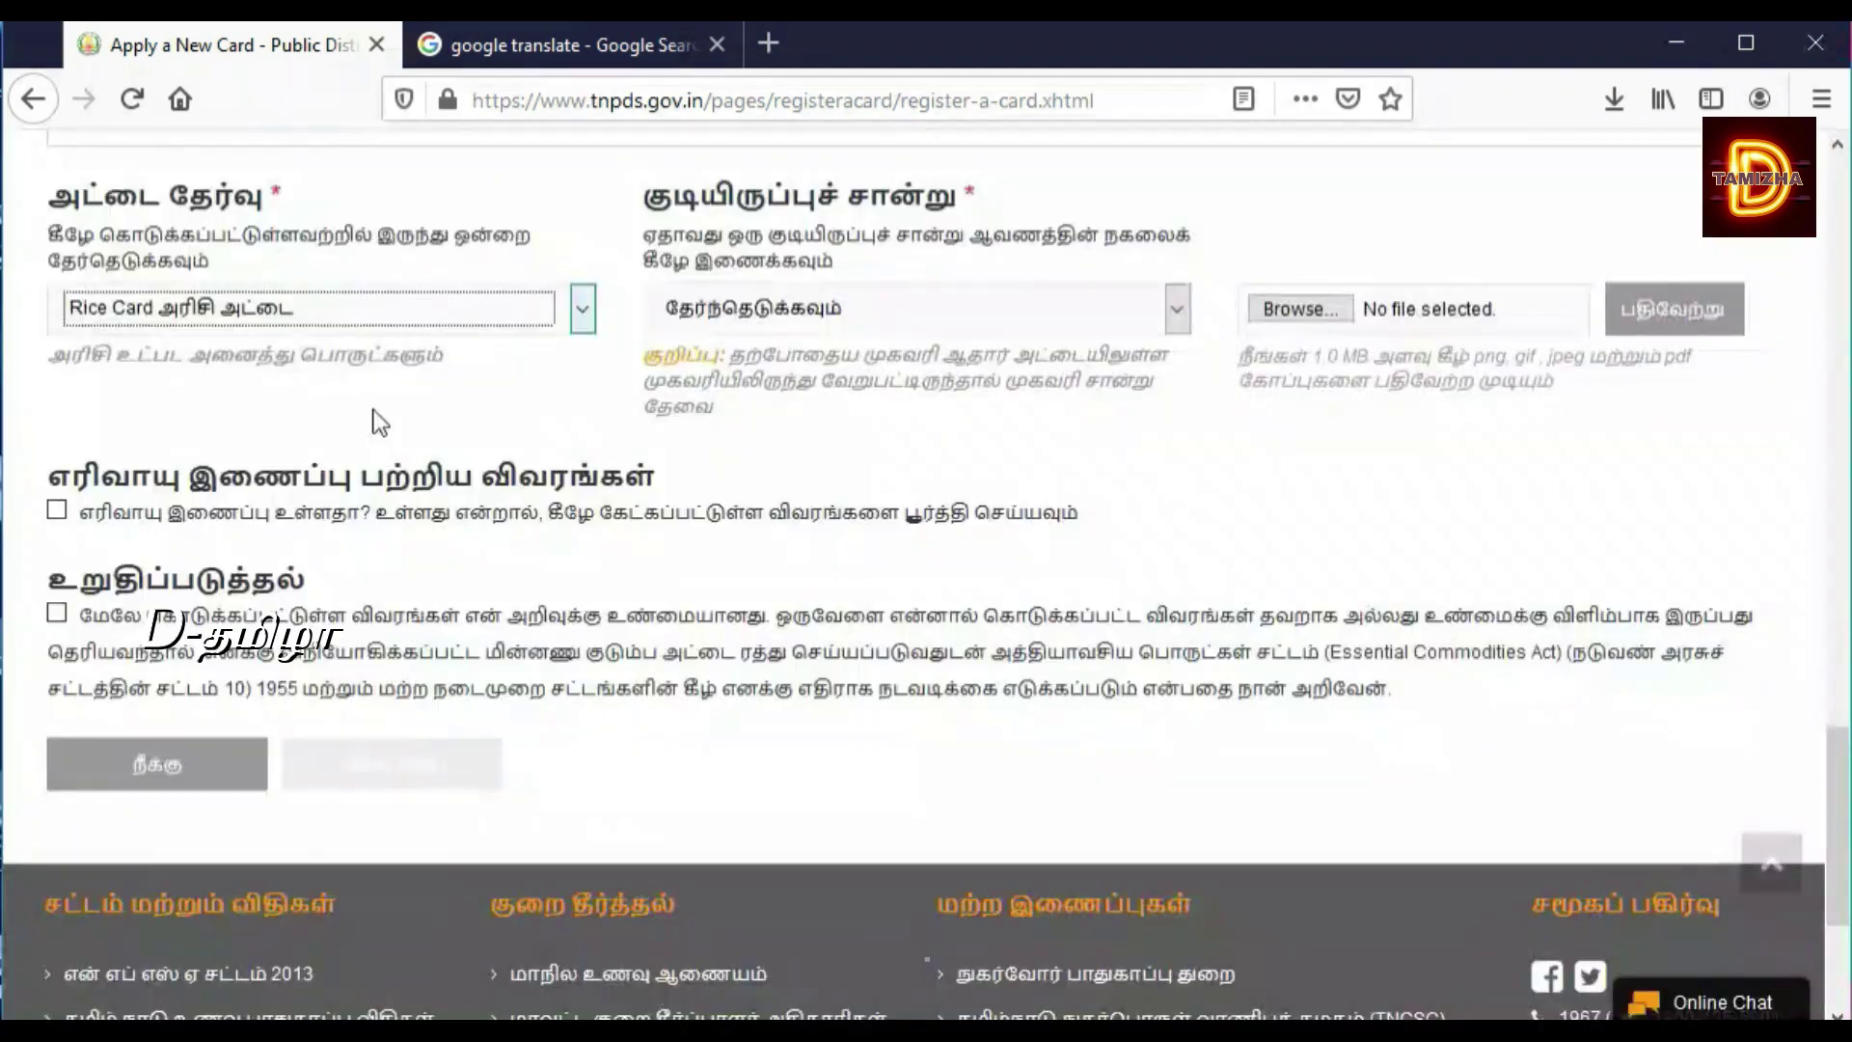
left_click(741, 309)
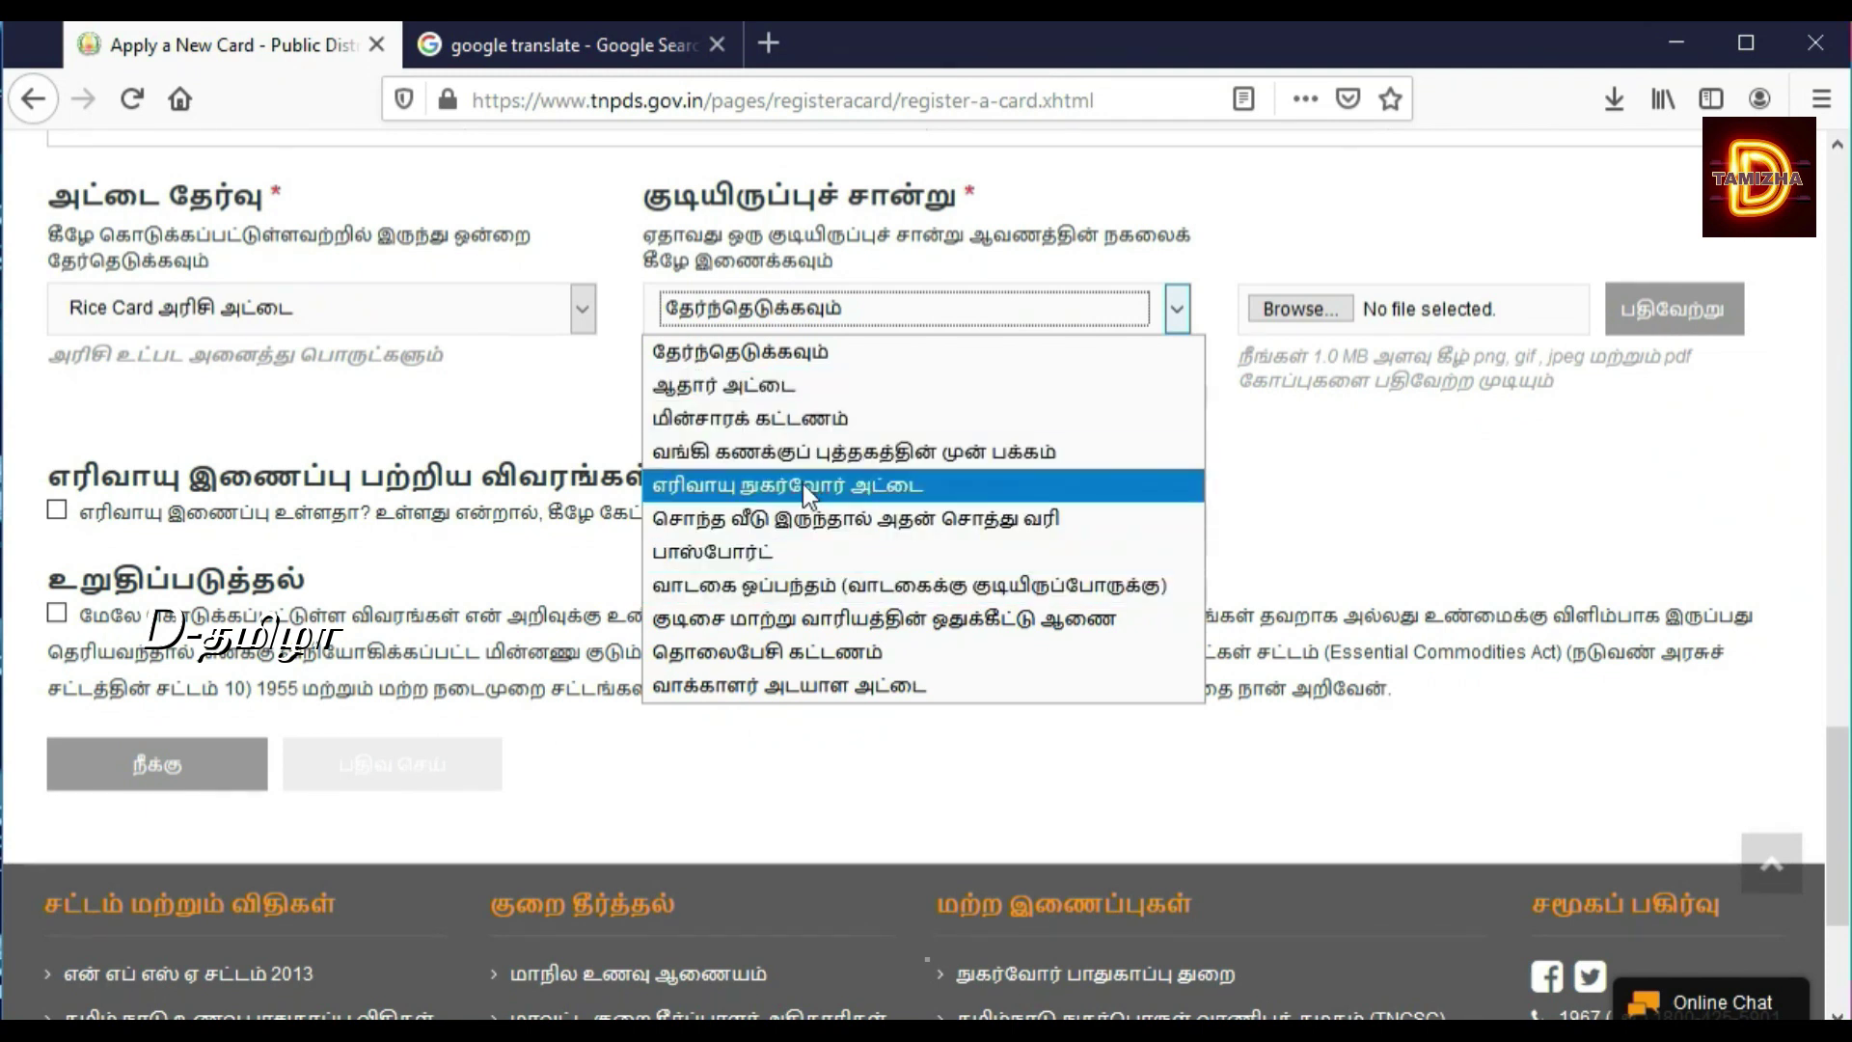
Step: Set residence proof to own-house property tax and upload New Doc 2020-02-07 12.09.37.jpg from marriage egistraction
left_click(801, 519)
left_click(1293, 309)
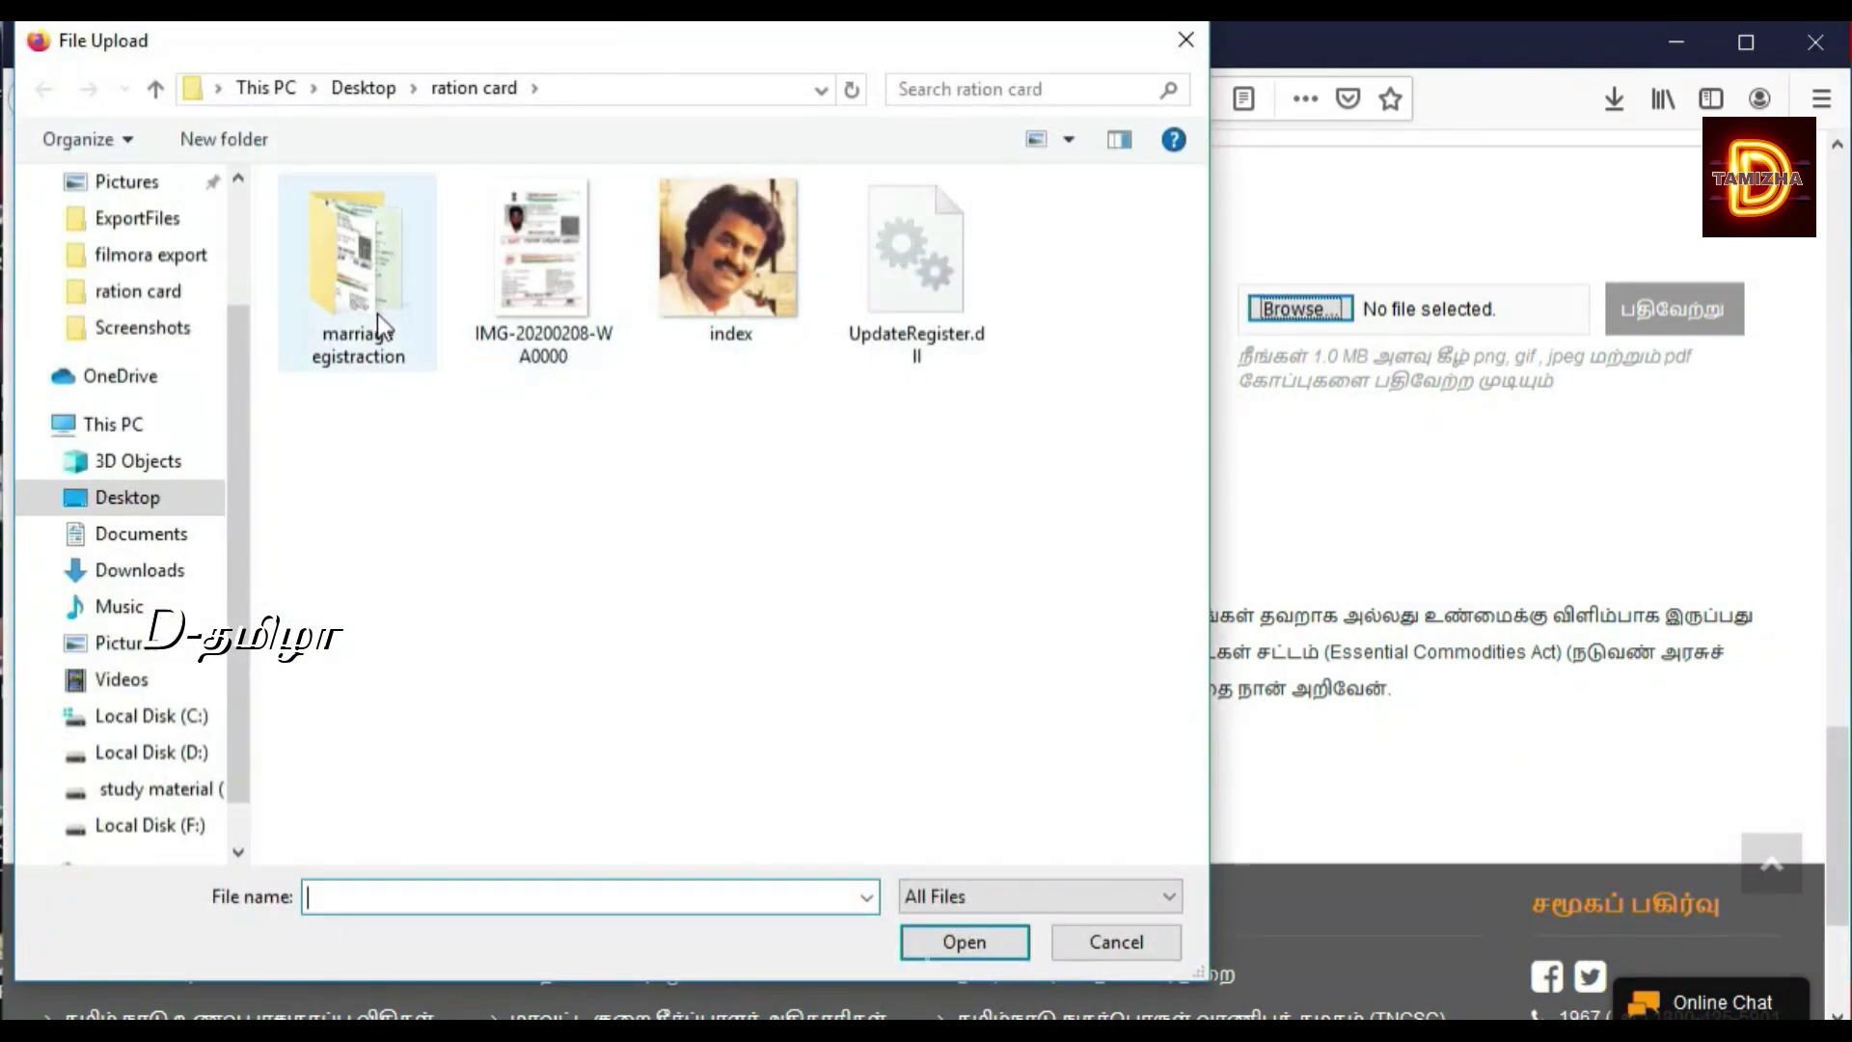
double_click(350, 317)
left_click(573, 324)
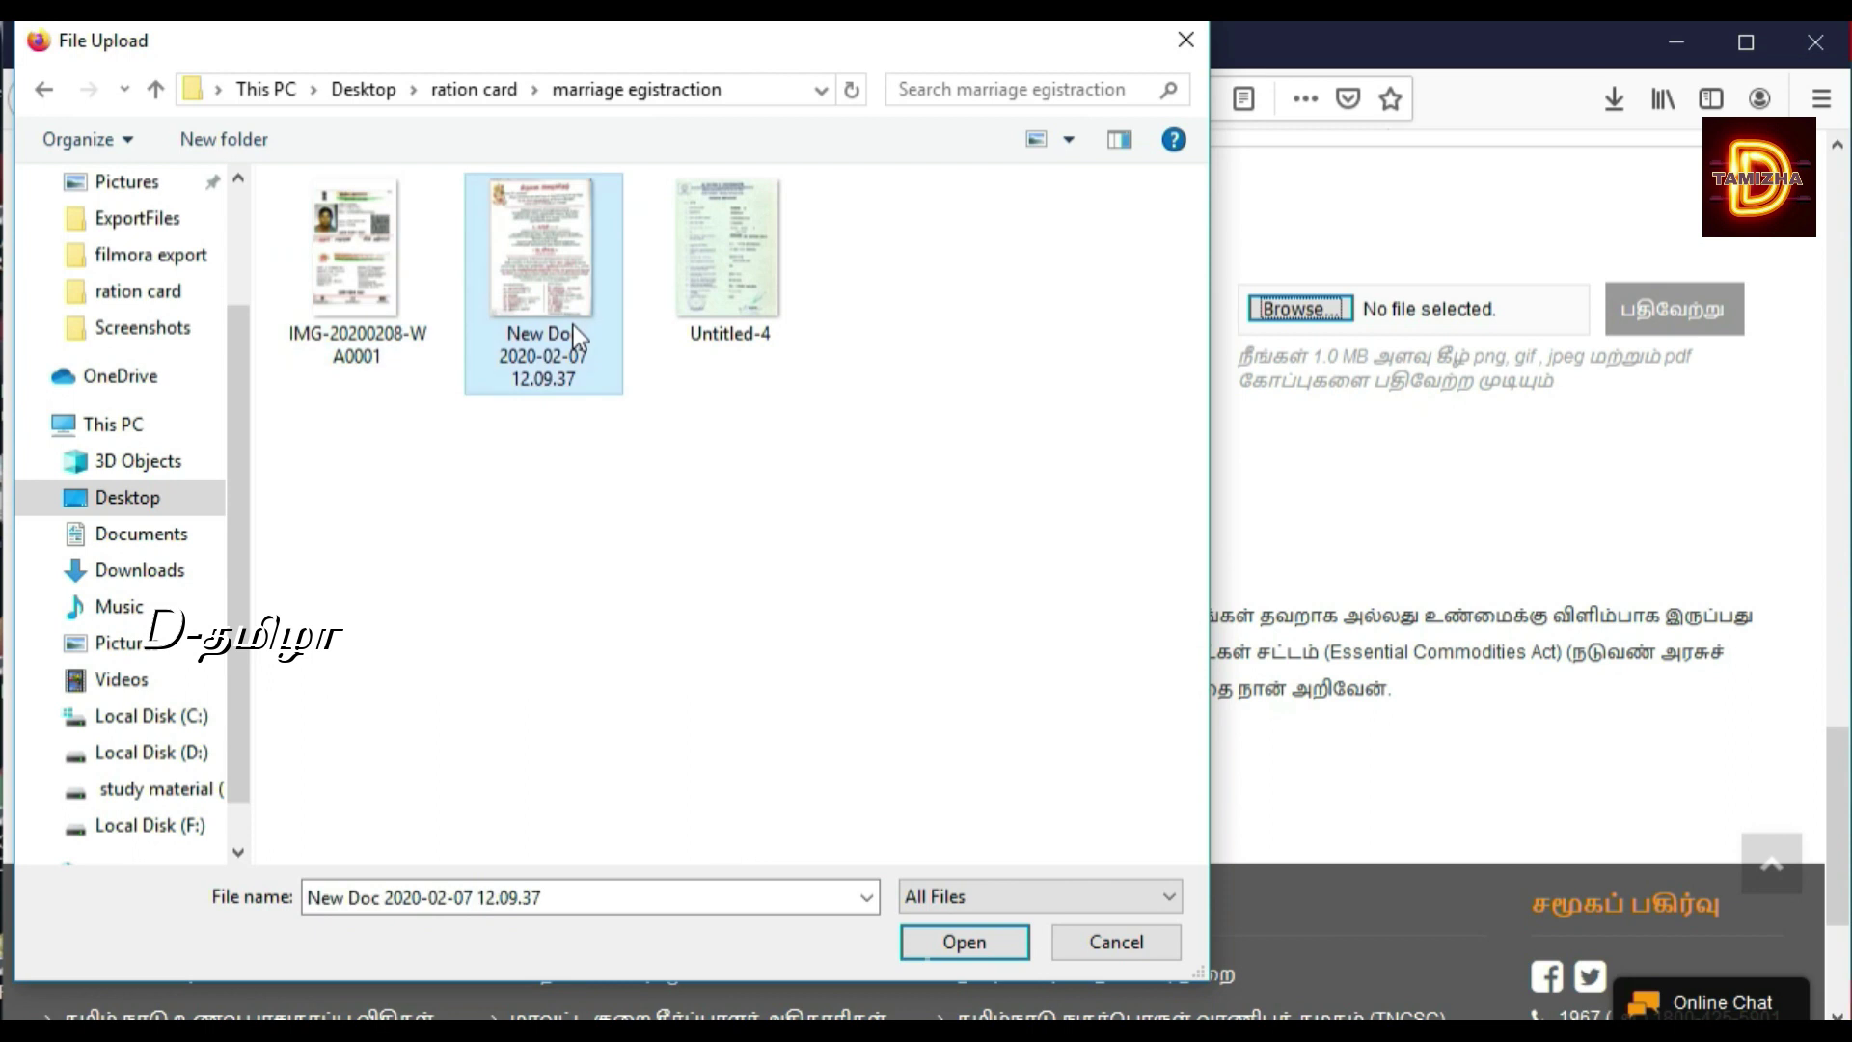
left_click(963, 943)
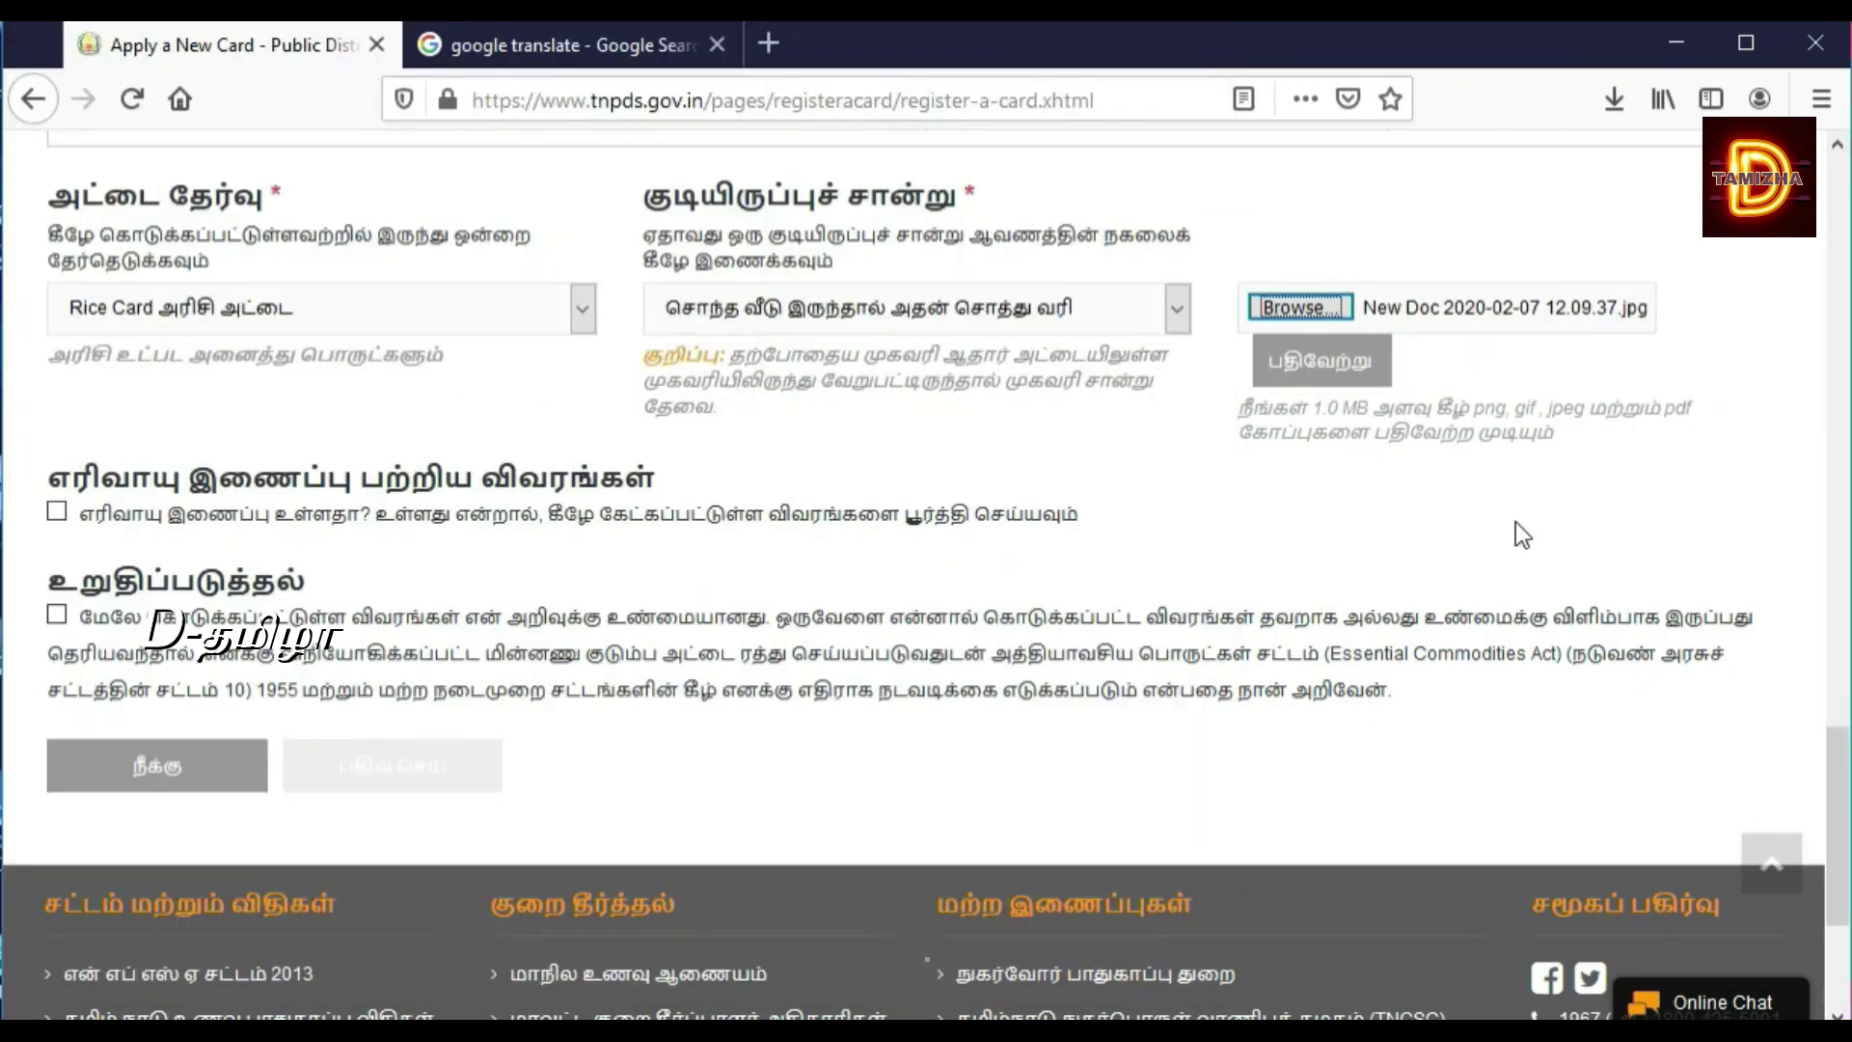
left_click(1329, 361)
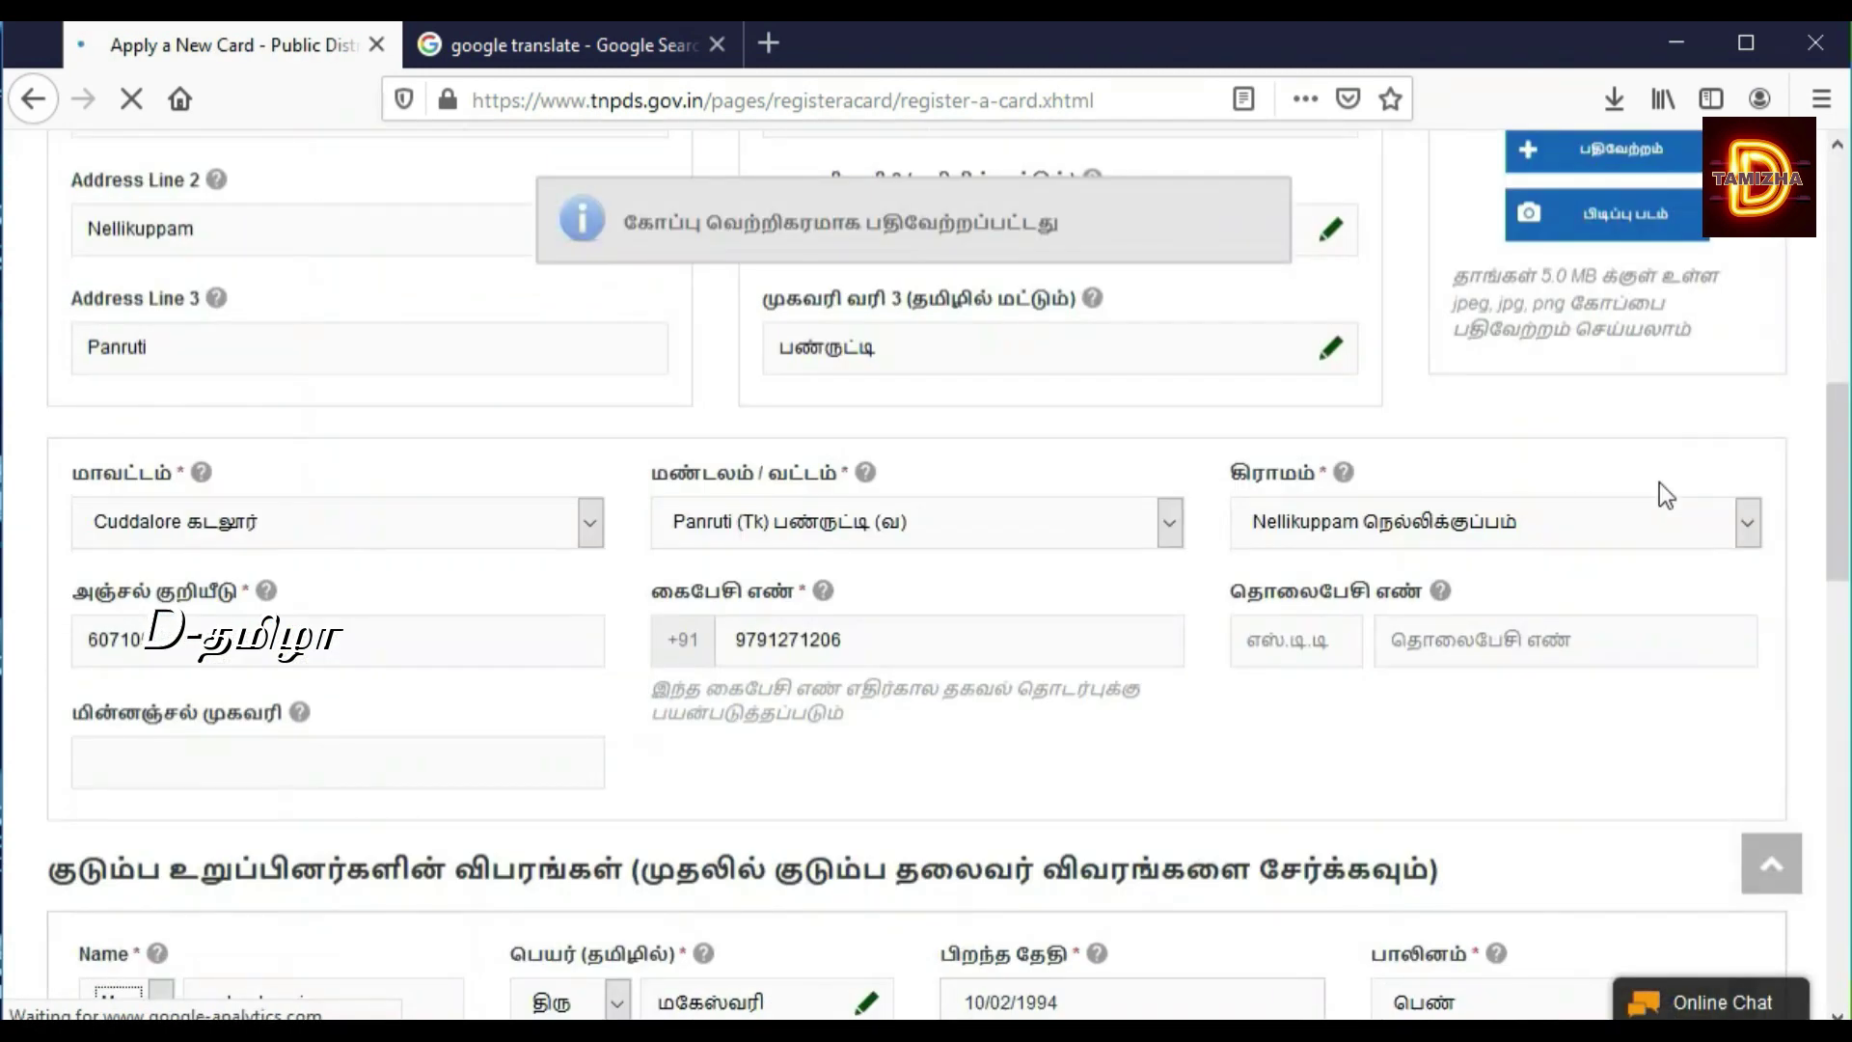
left_click_drag(1839, 405, 1839, 805)
scroll(1839, 805, "up", 1)
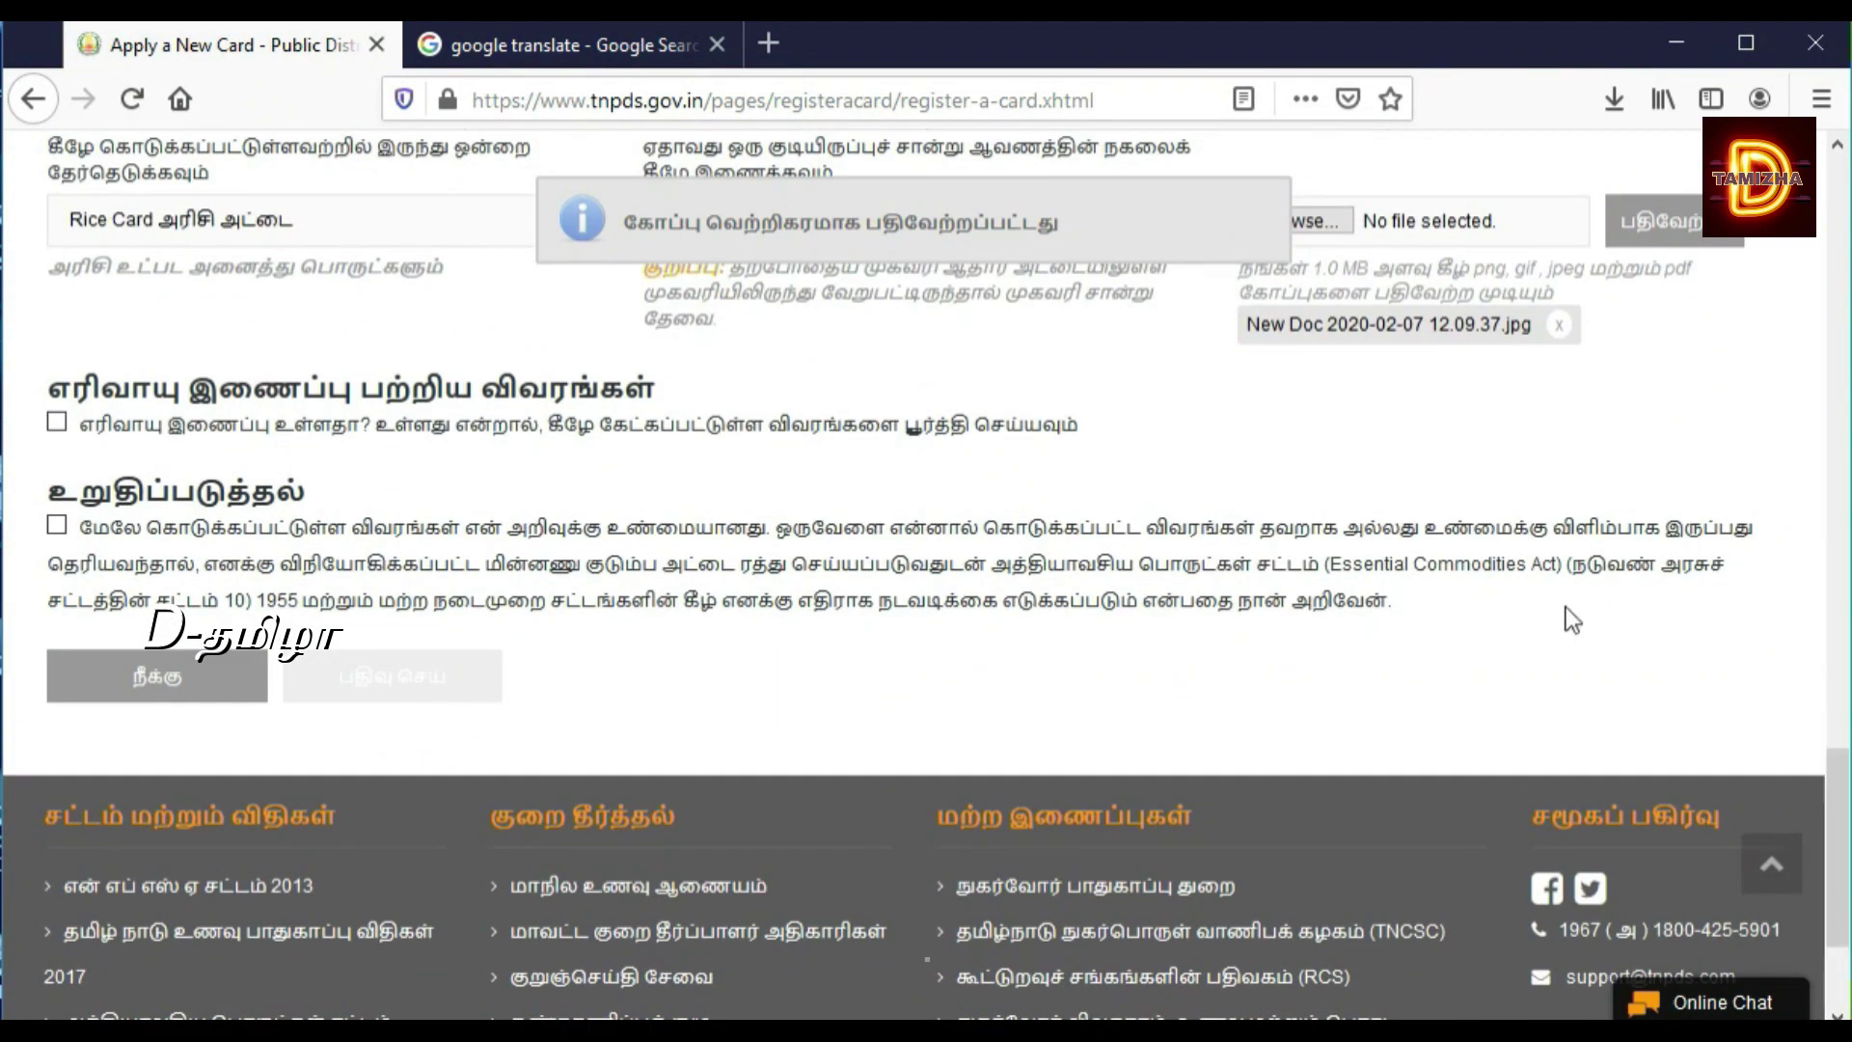
Step: Tick the gas connection (எரிவாயு இணைப்பு) box and inspect both connections' holder and oil company options
left_click(56, 422)
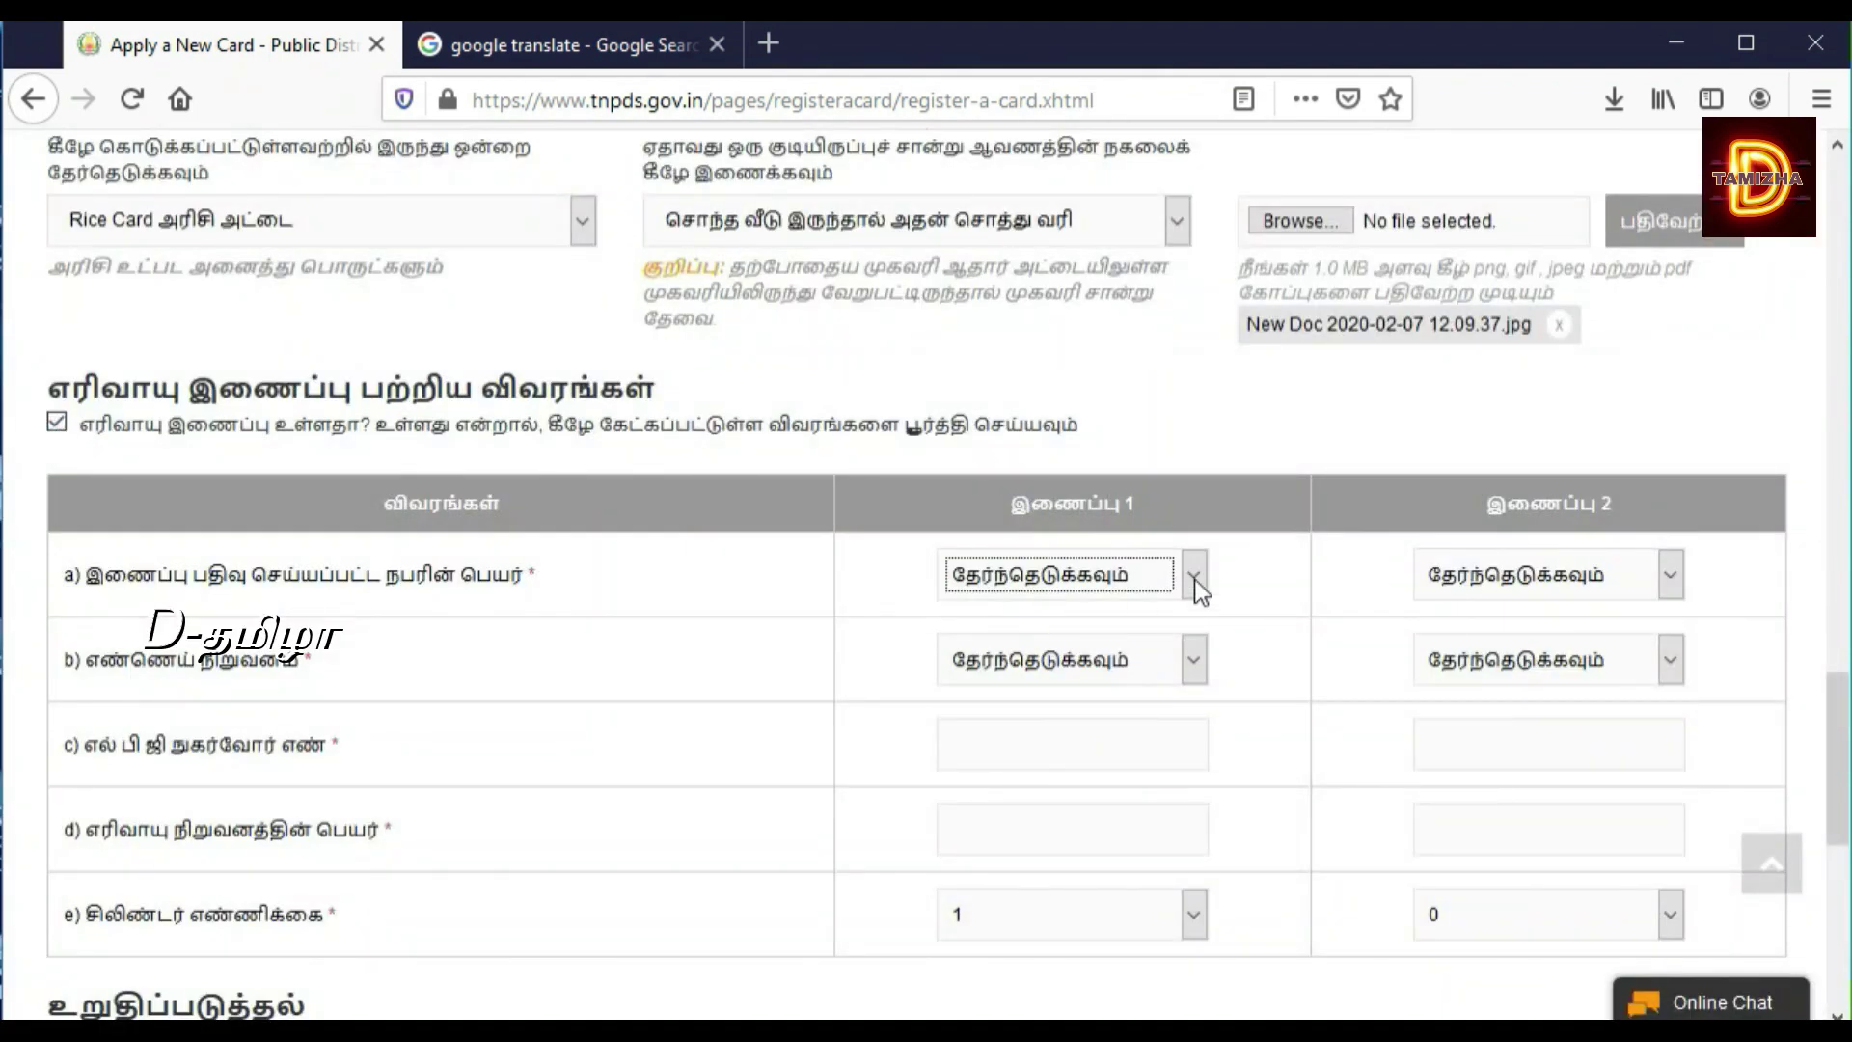
left_click(1144, 577)
left_click(1144, 577)
left_click(1142, 574)
left_click(1142, 574)
left_click(1539, 565)
left_click(1544, 574)
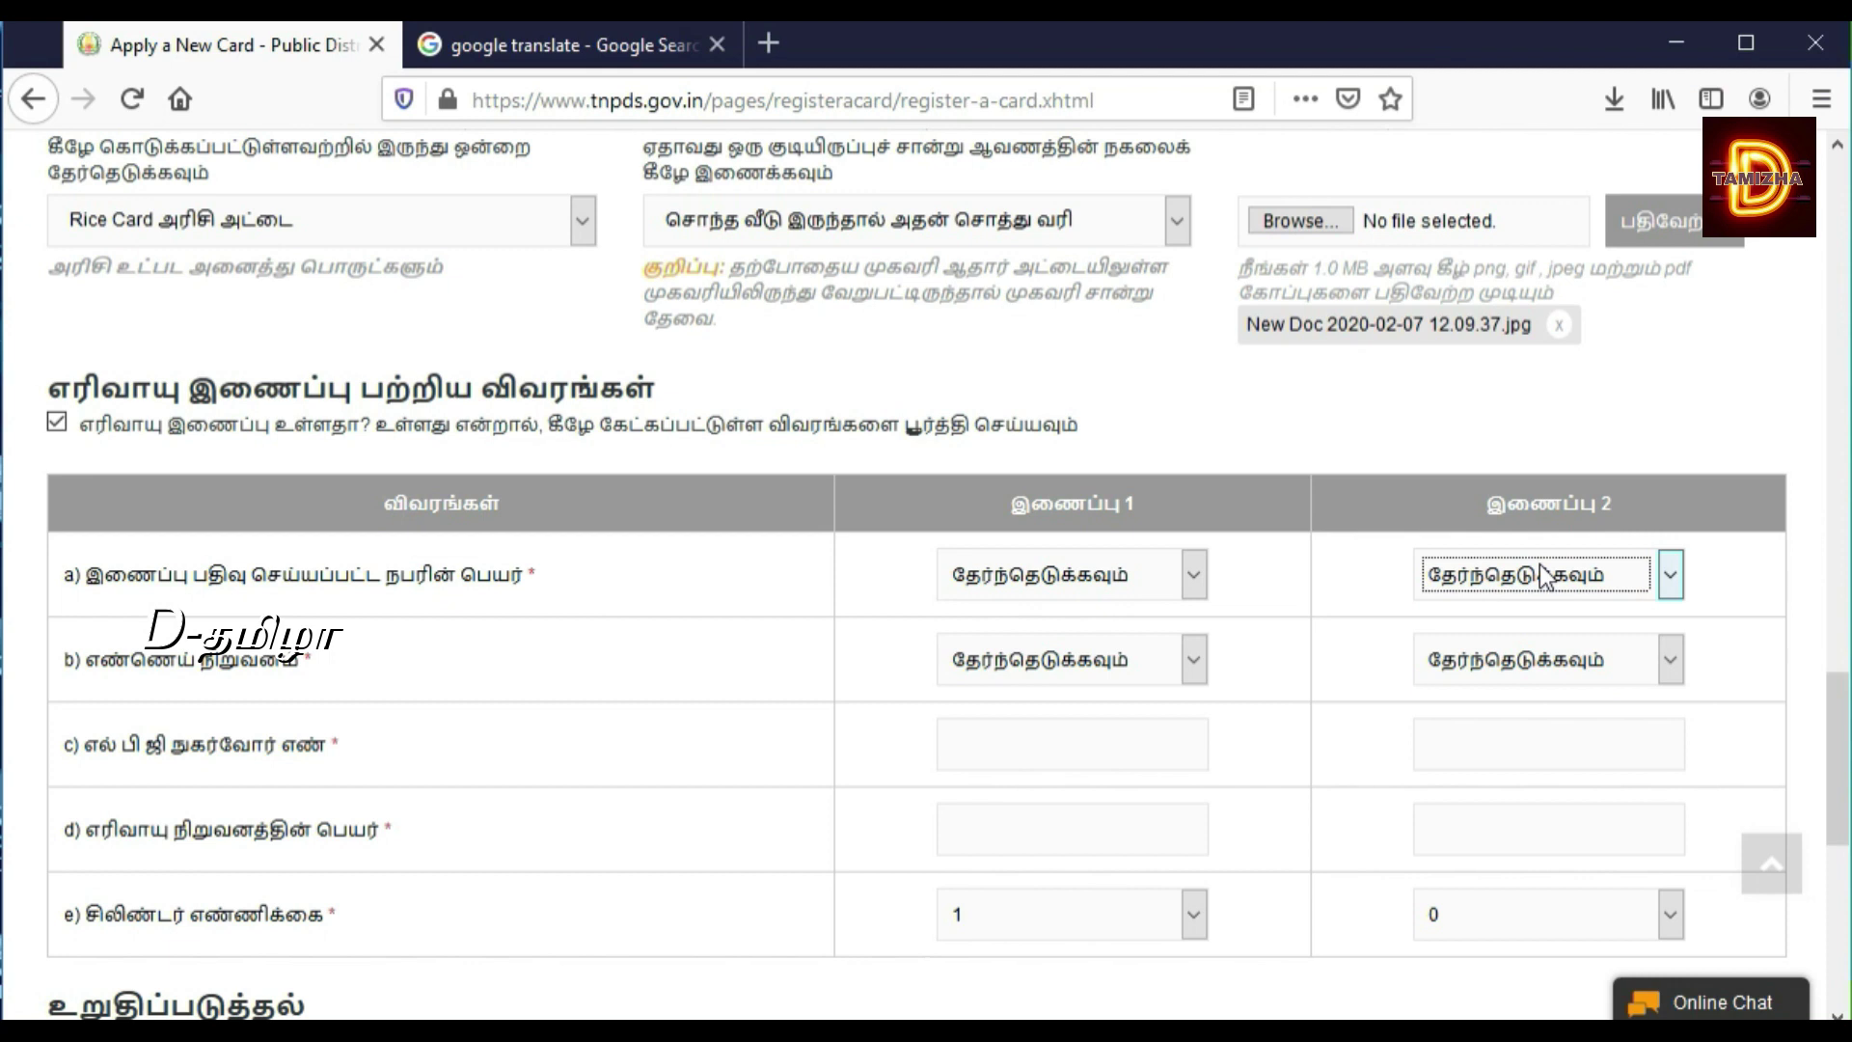
left_click(1546, 577)
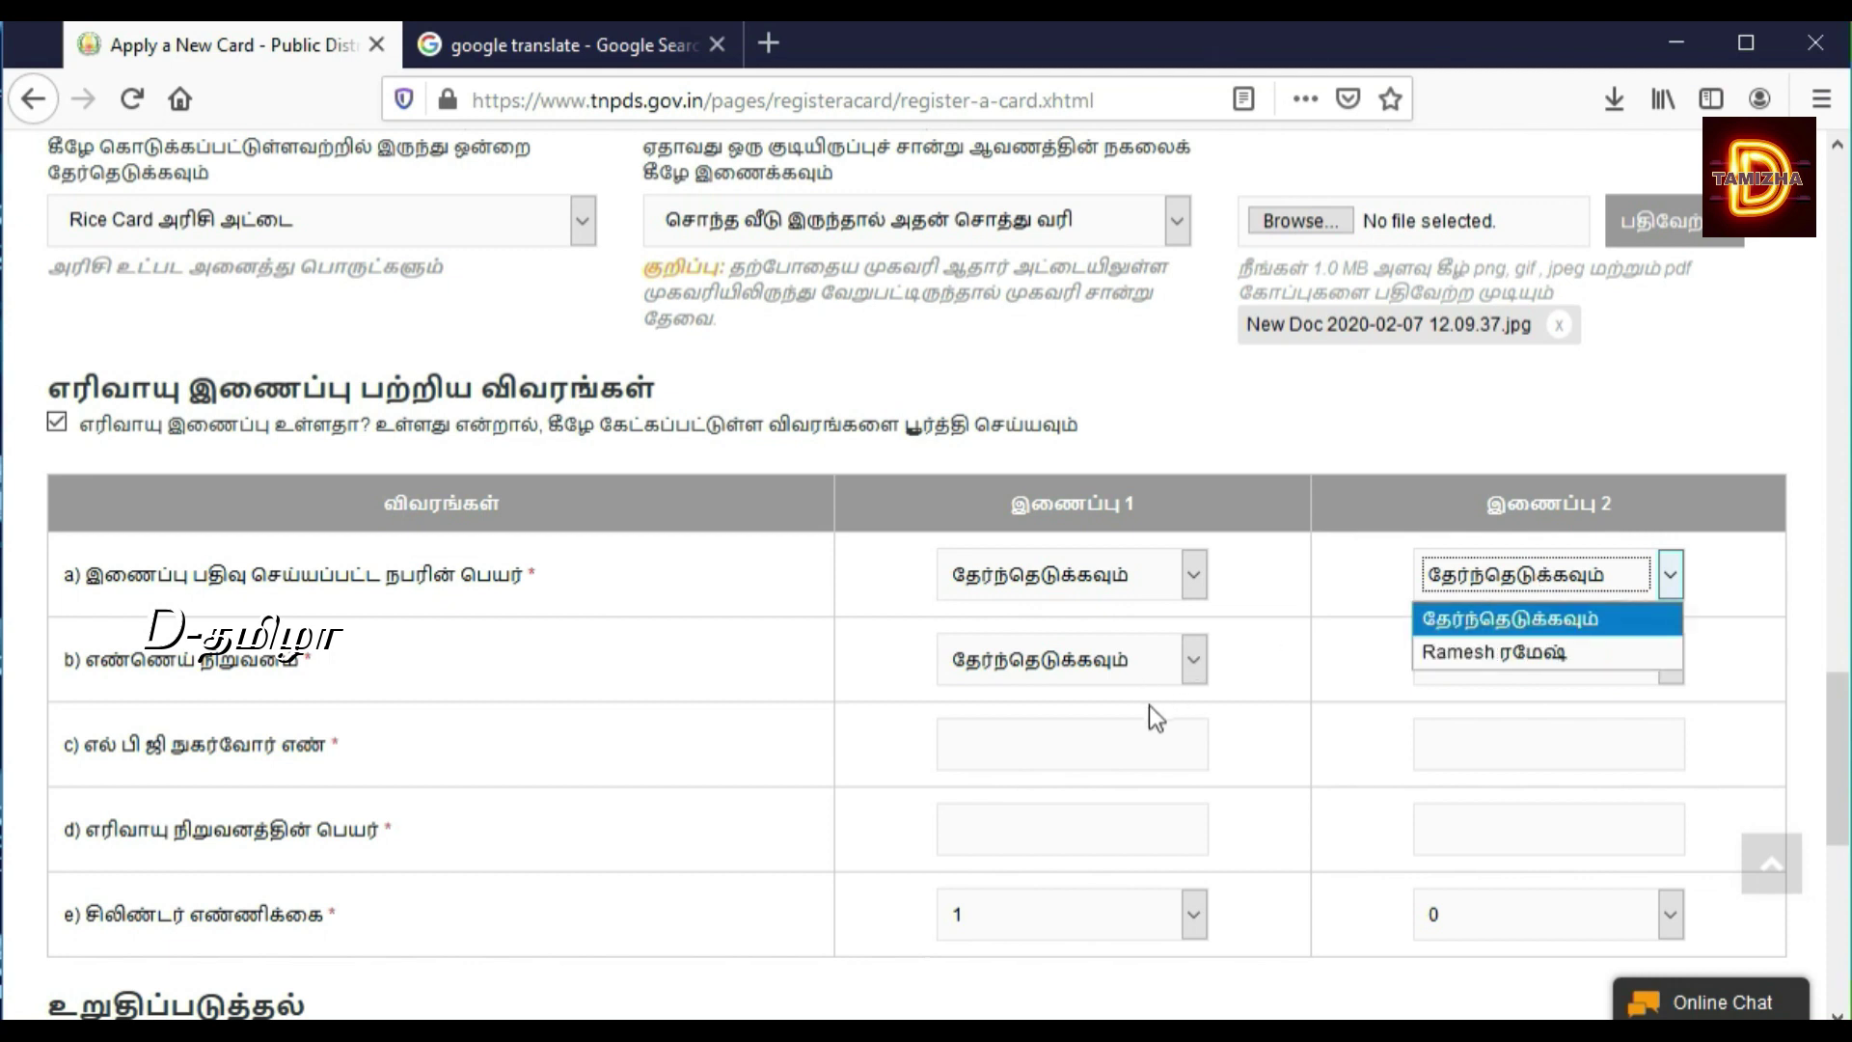
left_click(1062, 680)
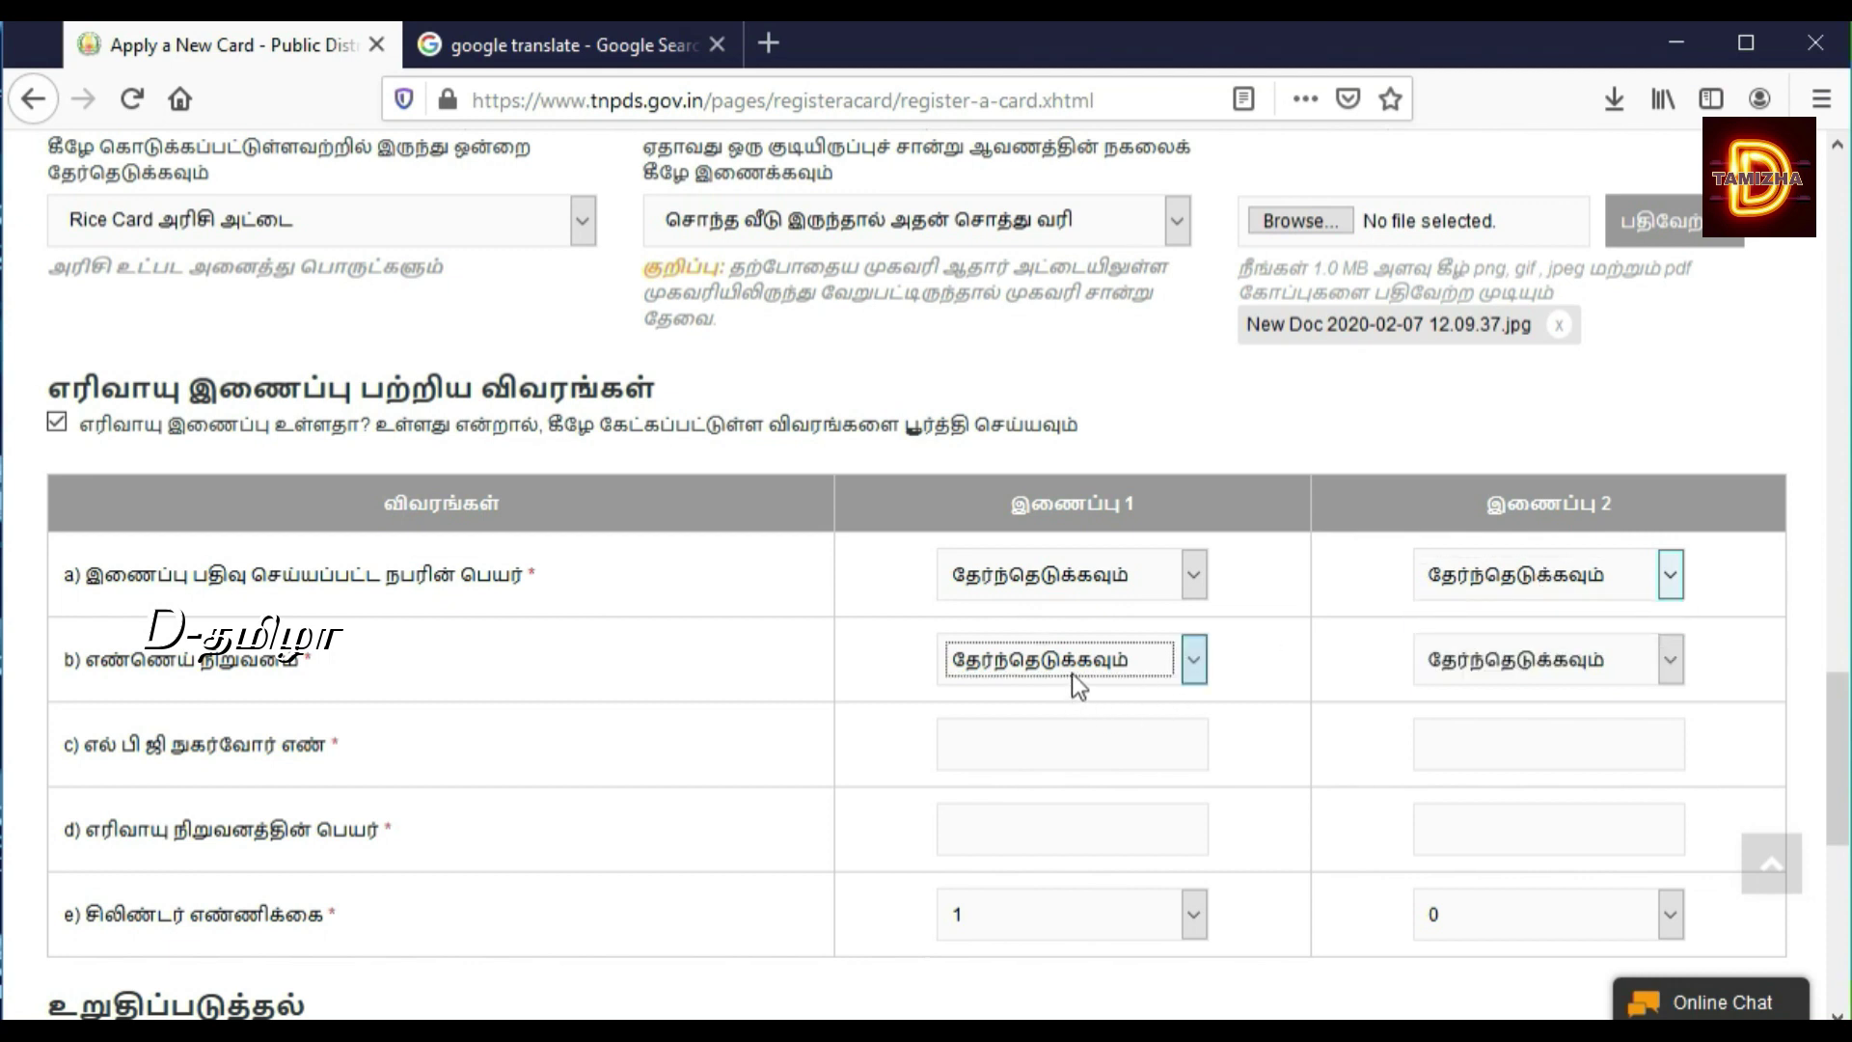
left_click(1084, 664)
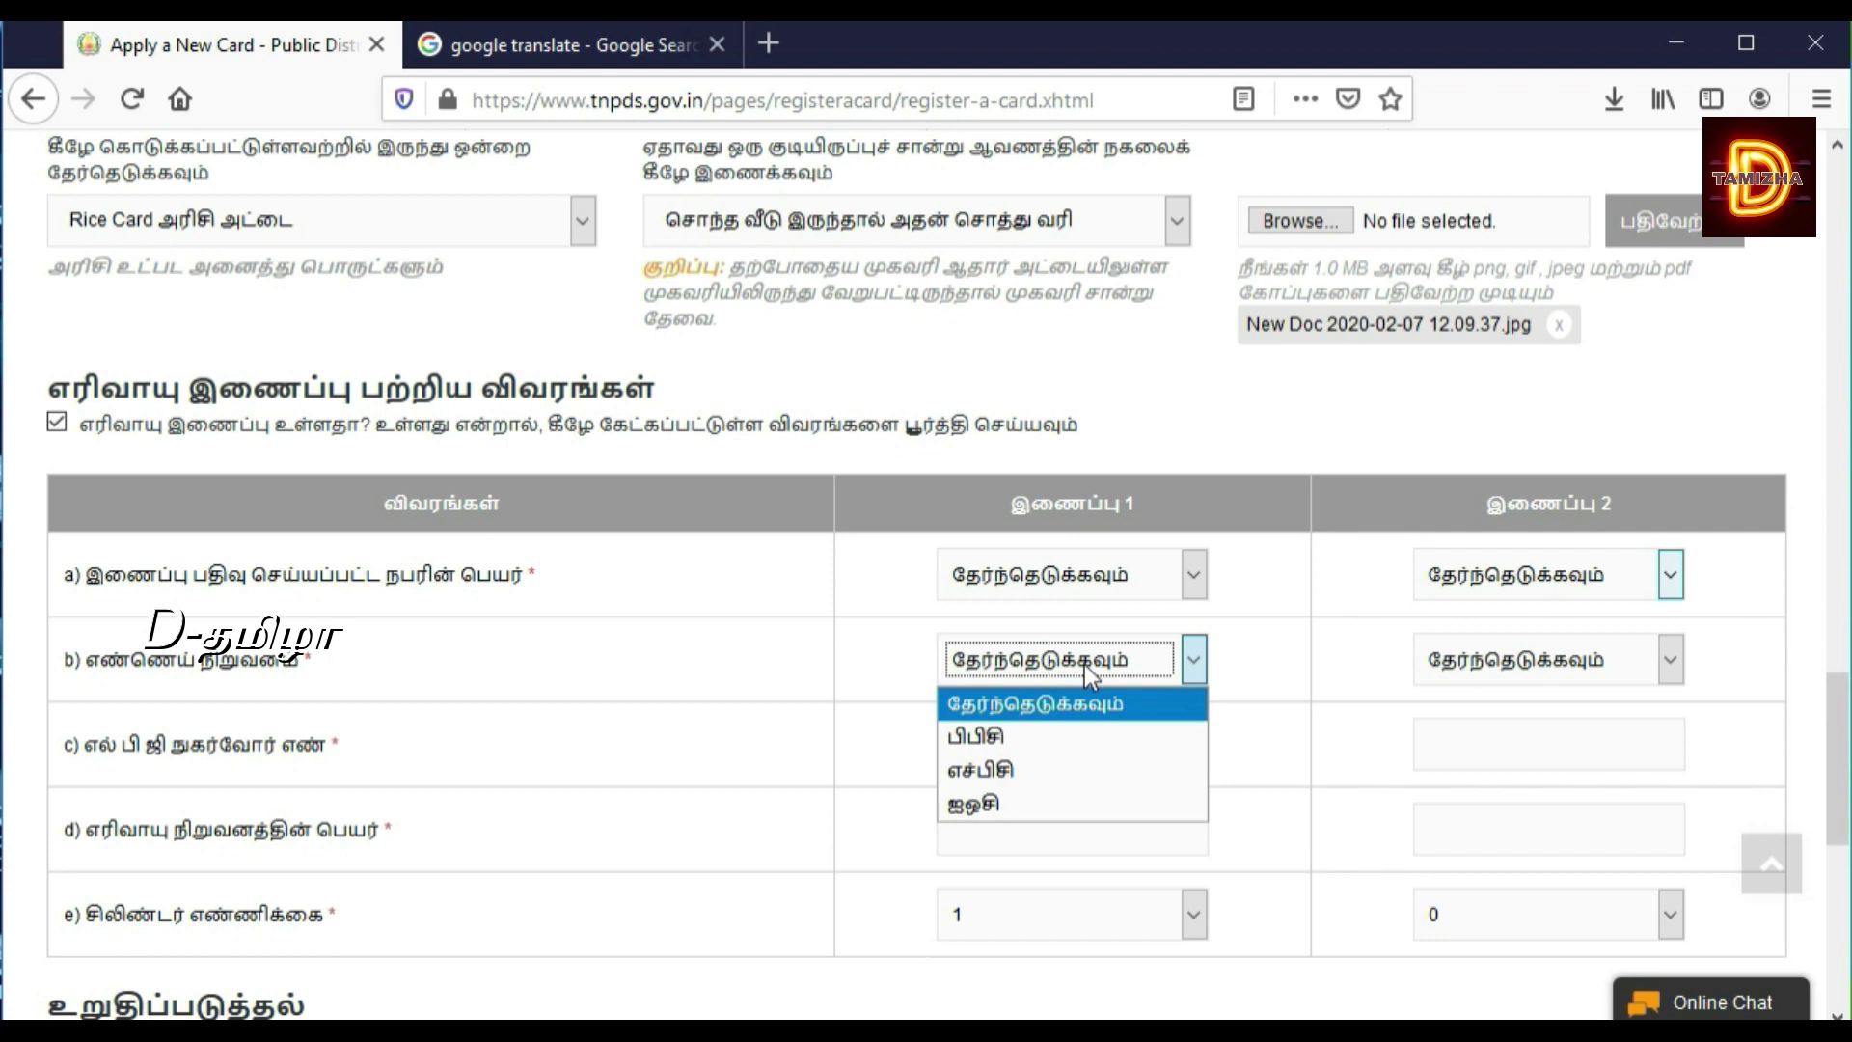
left_click(1084, 664)
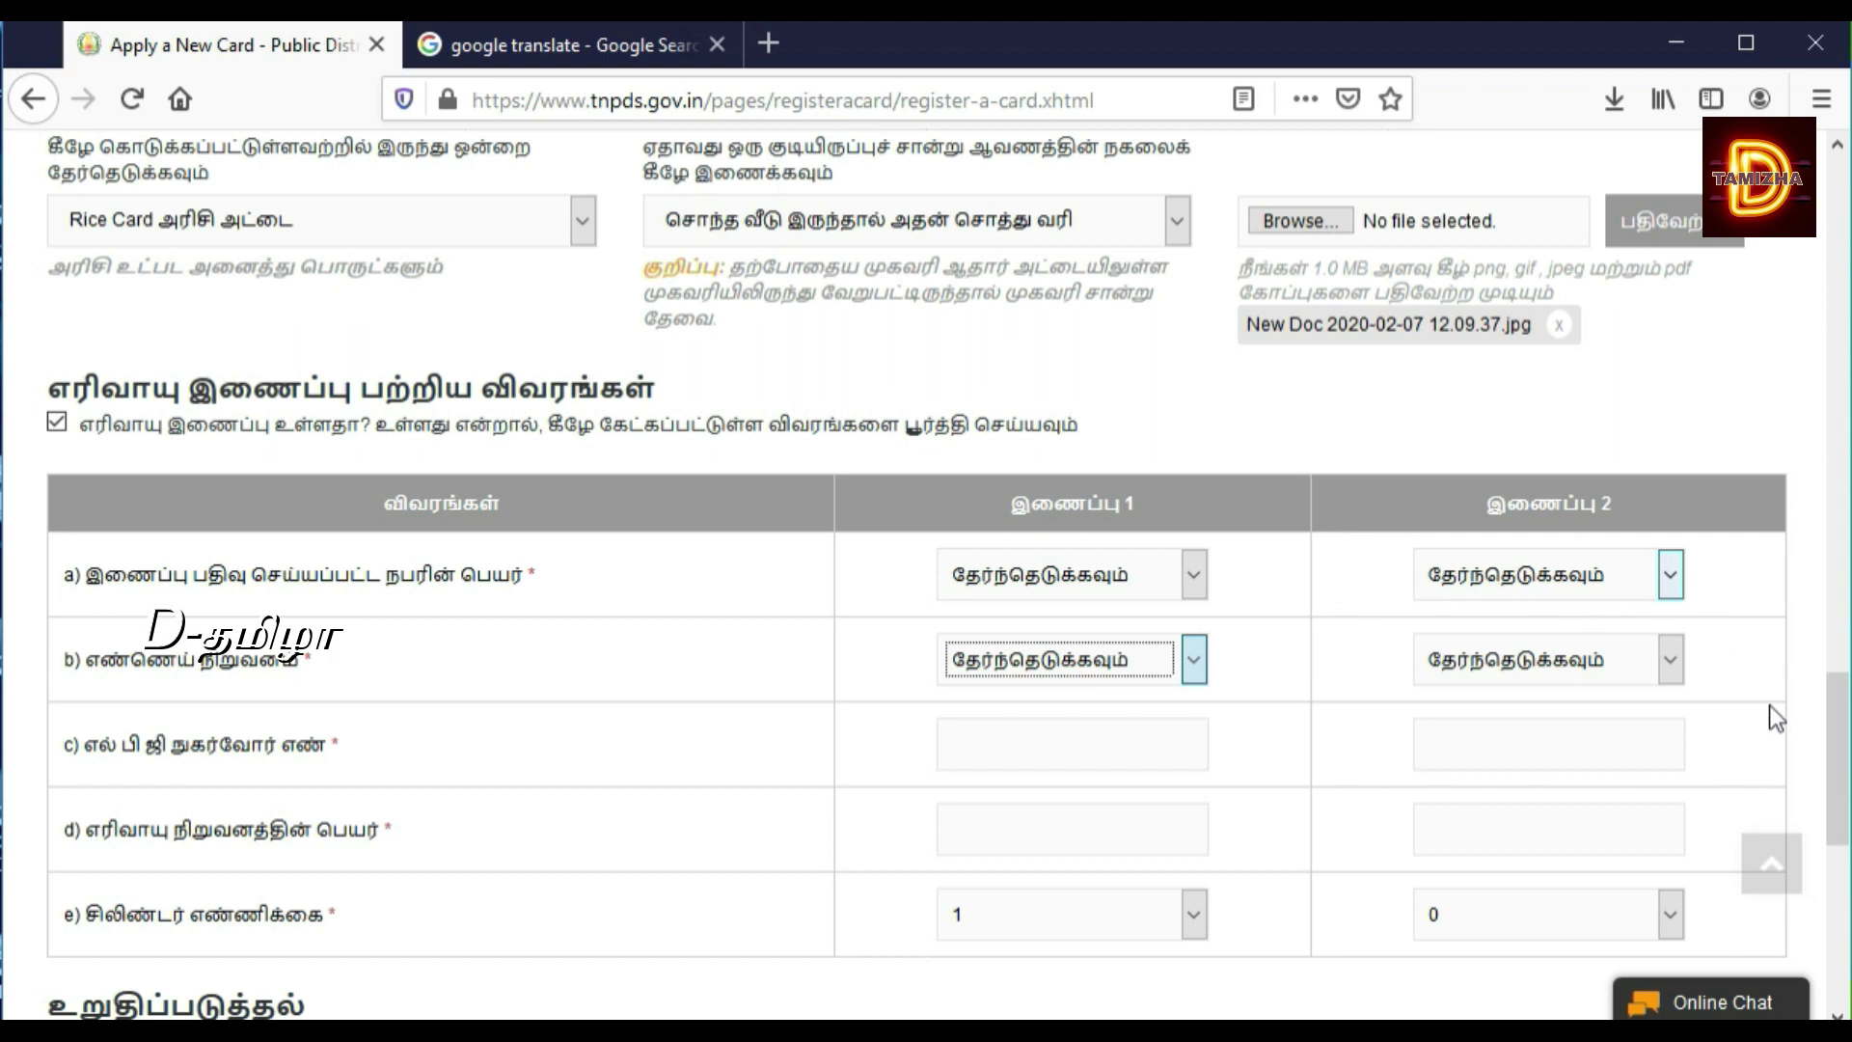
left_click_drag(1838, 747, 1835, 786)
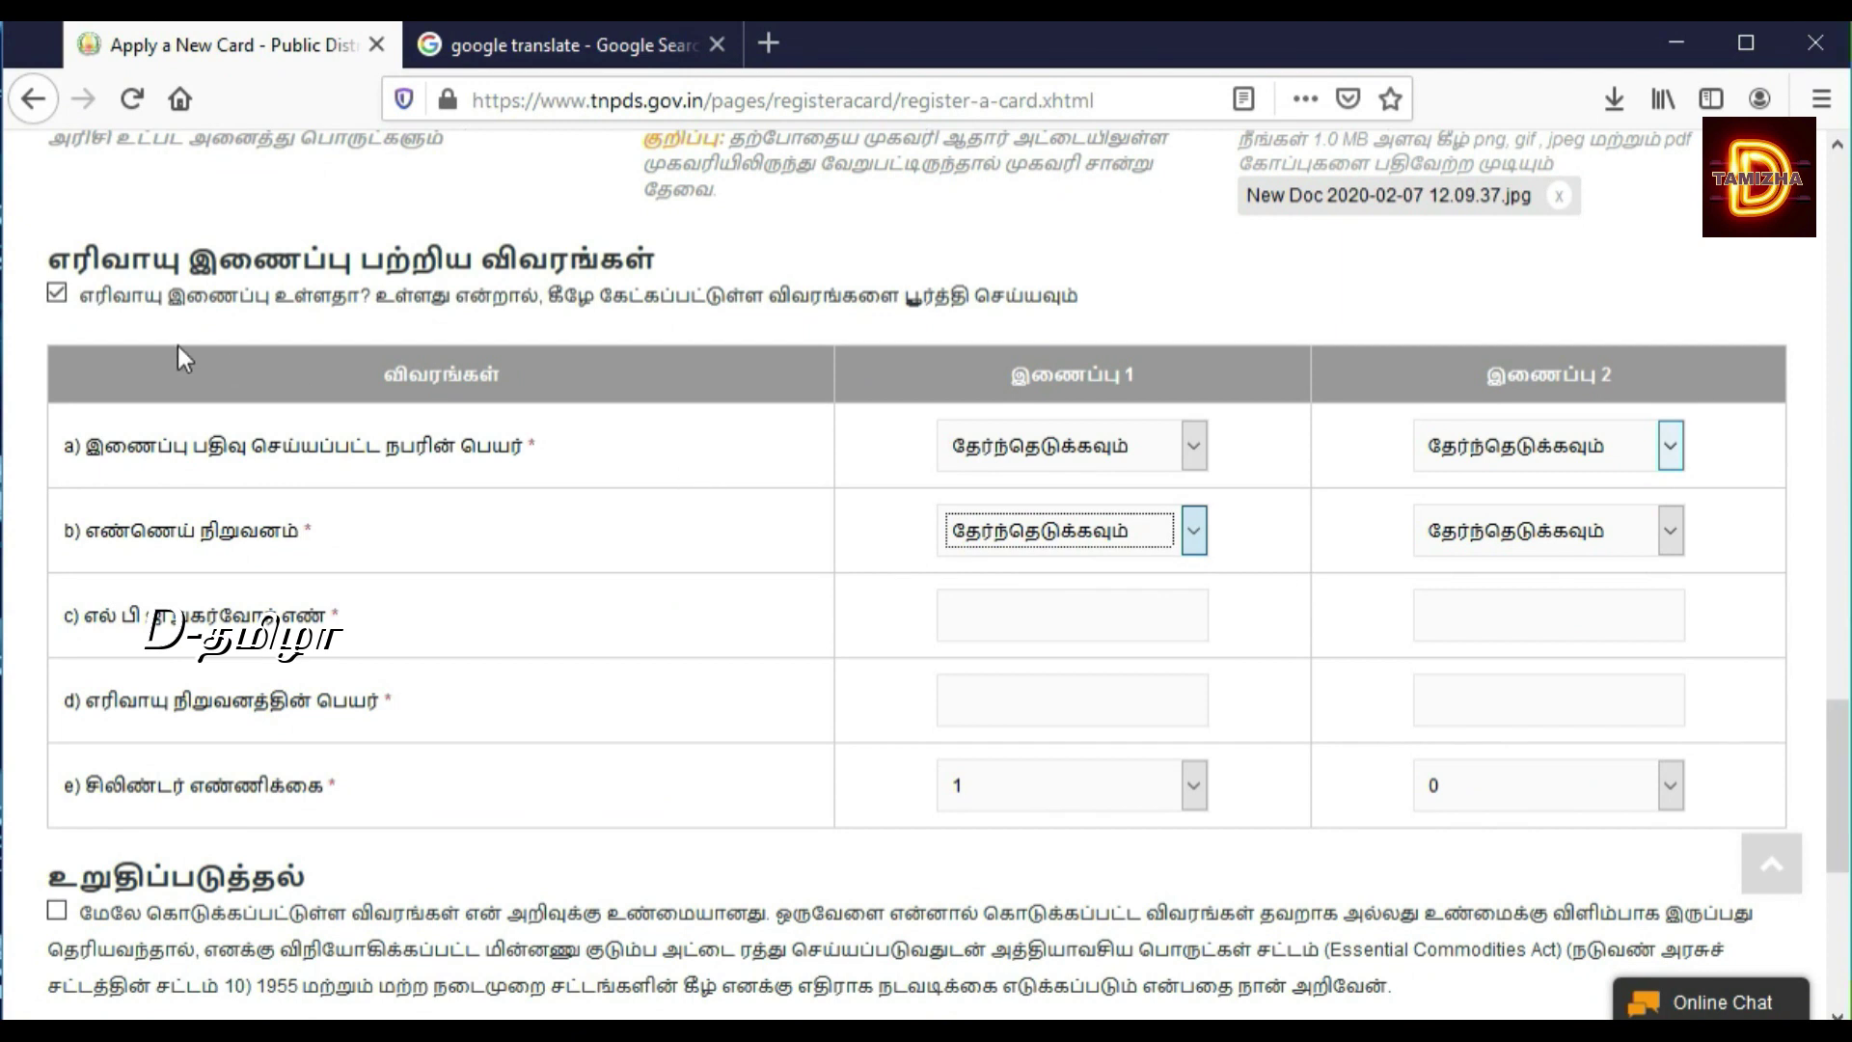
Step: Untick the gas-connection option and tick the உறுதிப்படுத்தல் declaration checkbox
left_click(56, 297)
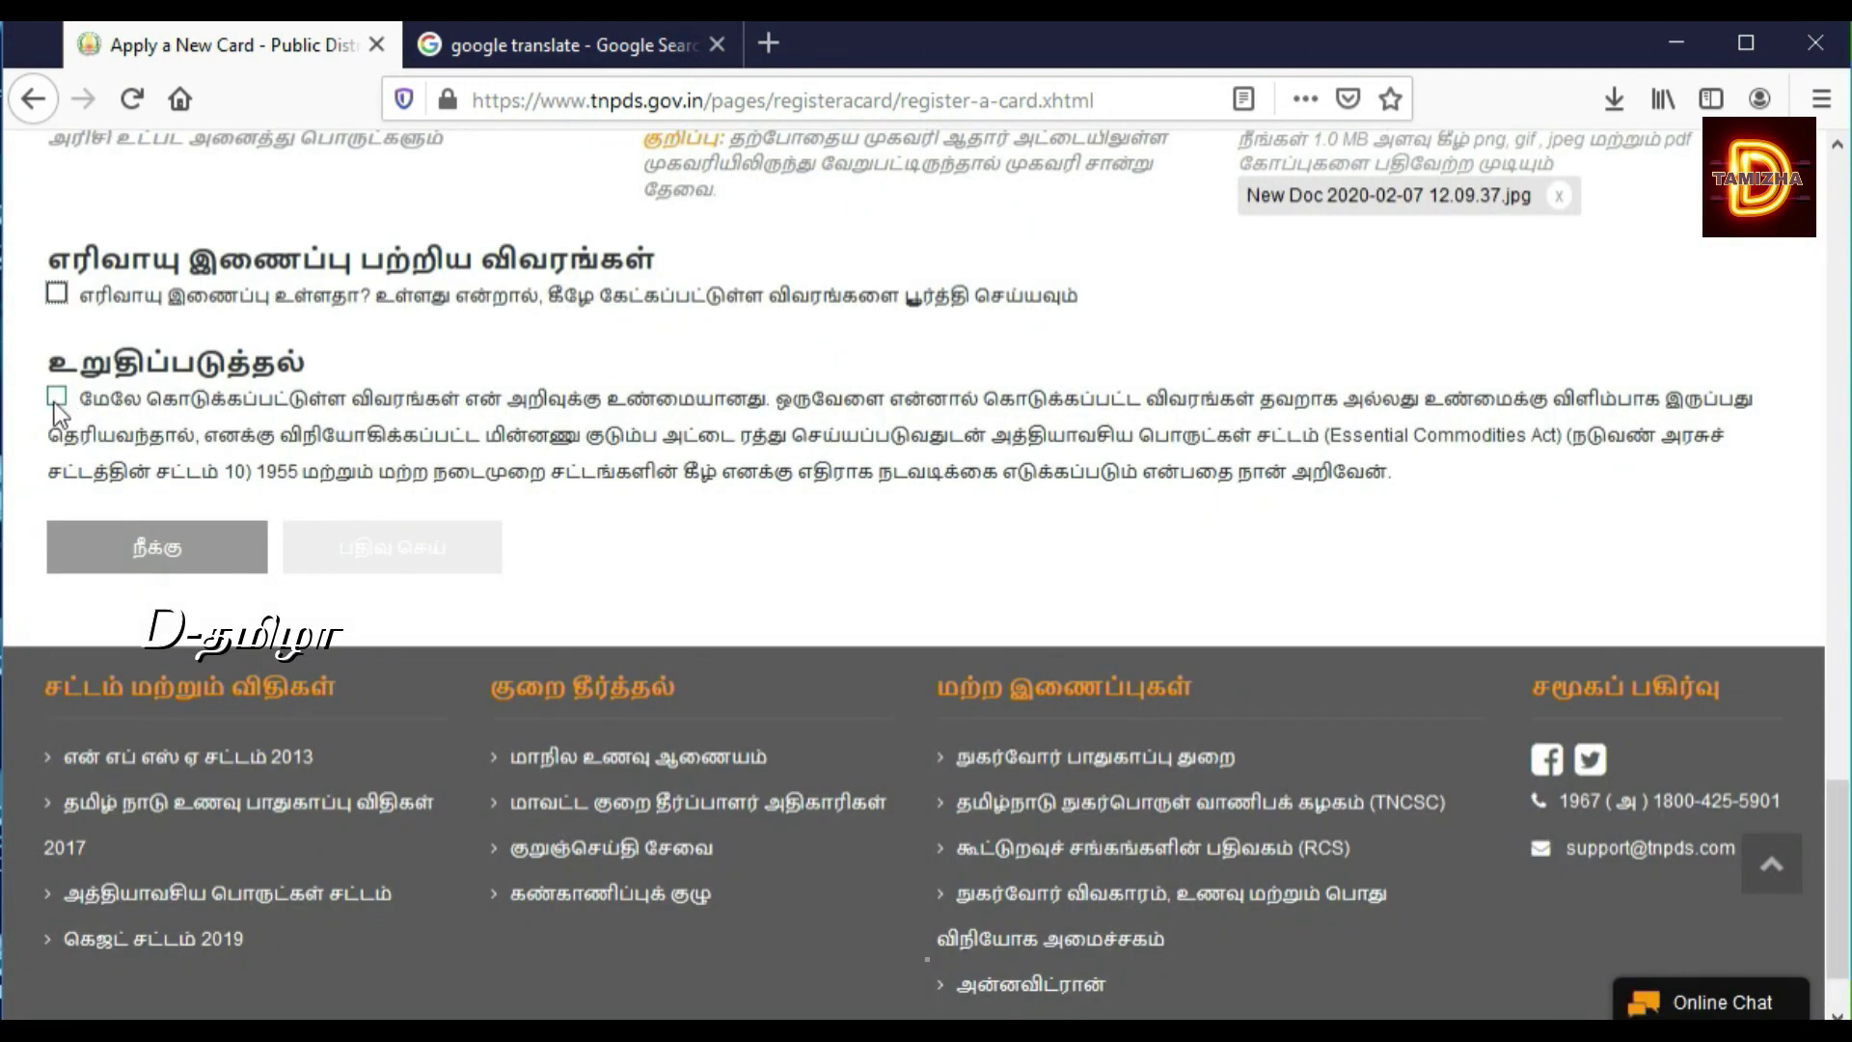
left_click(55, 399)
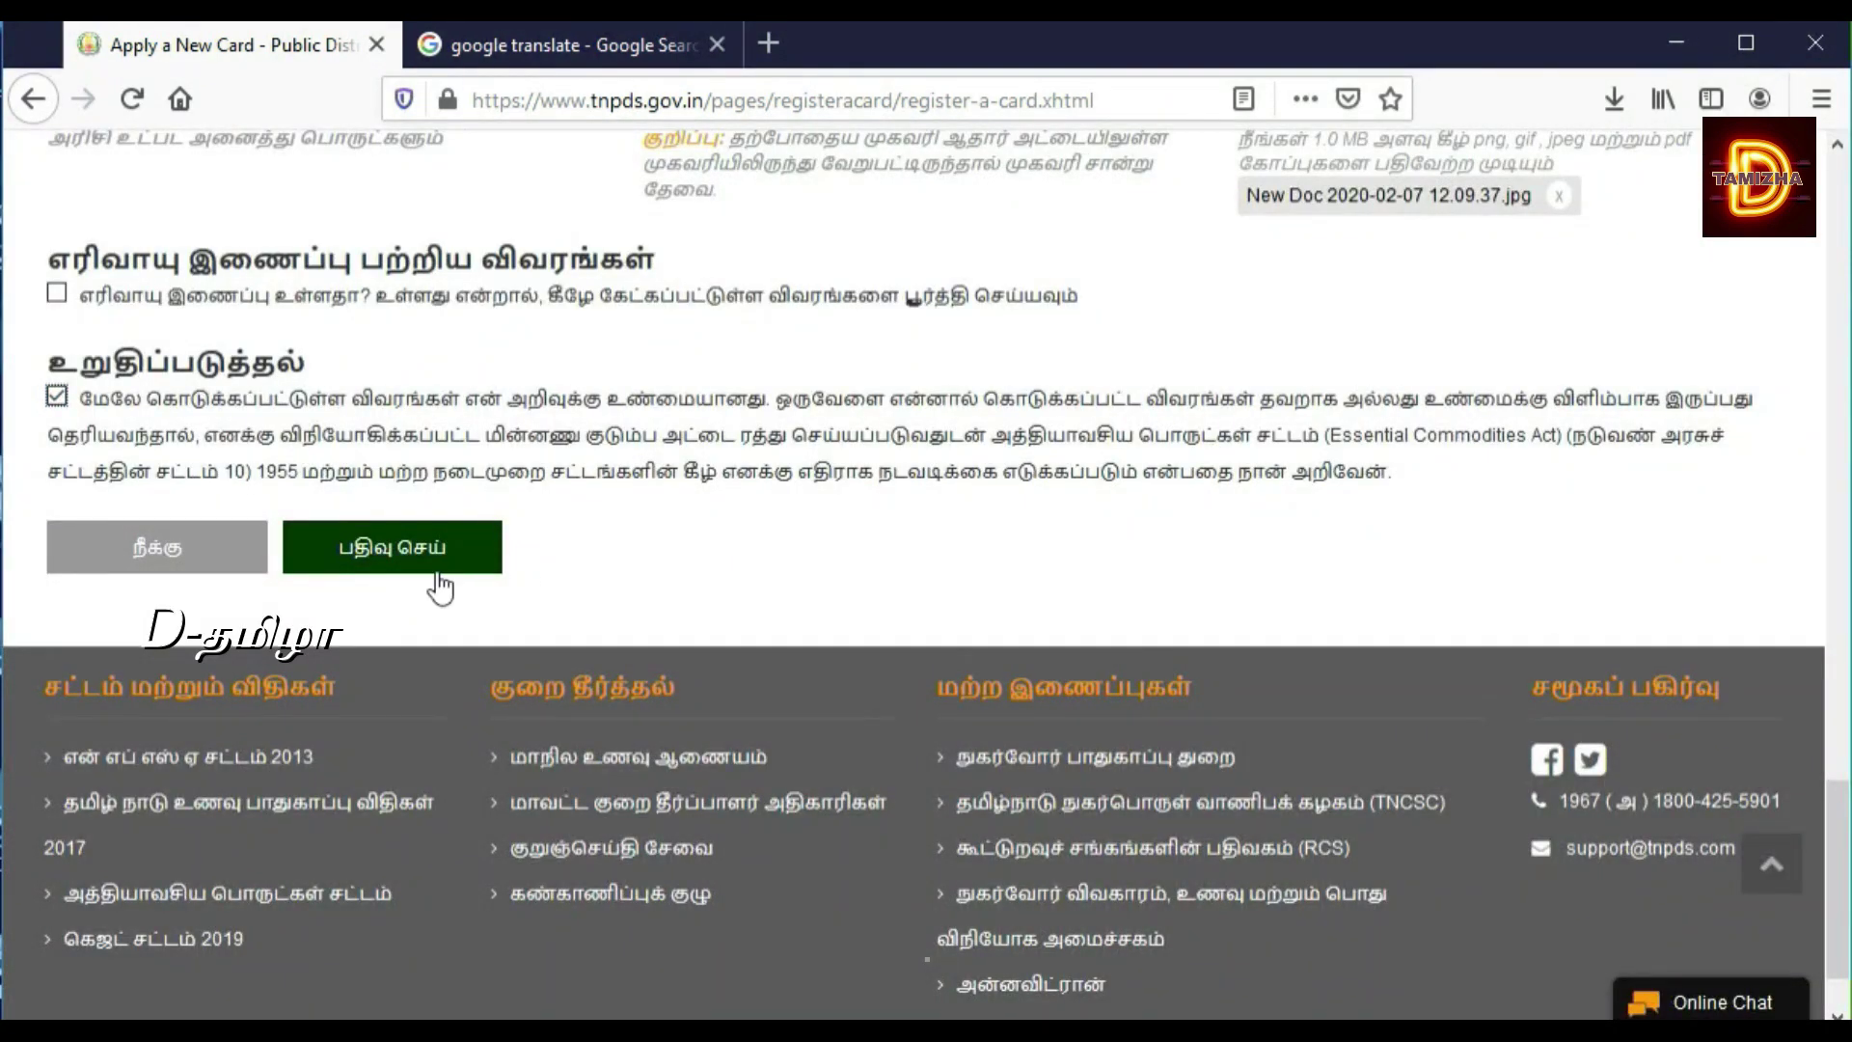